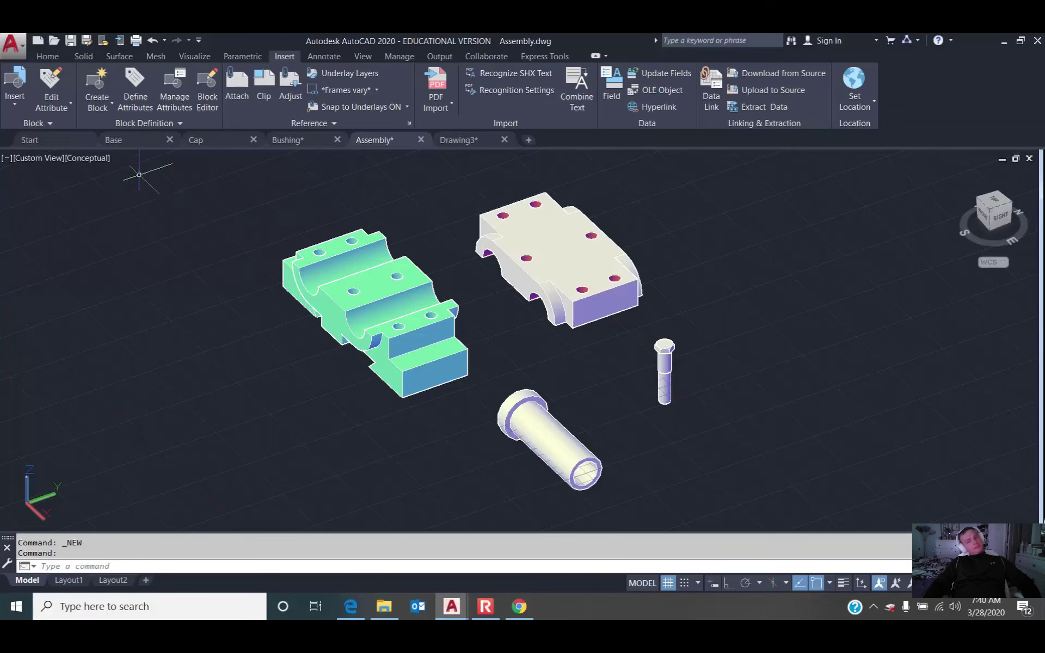
pyautogui.click(113, 140)
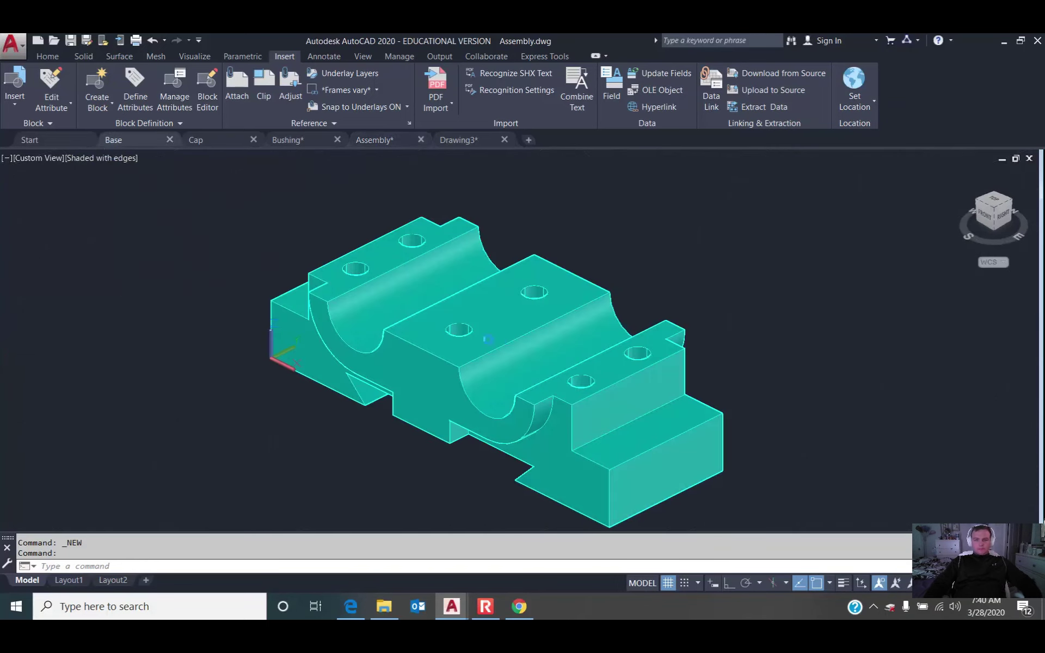
pyautogui.click(463, 140)
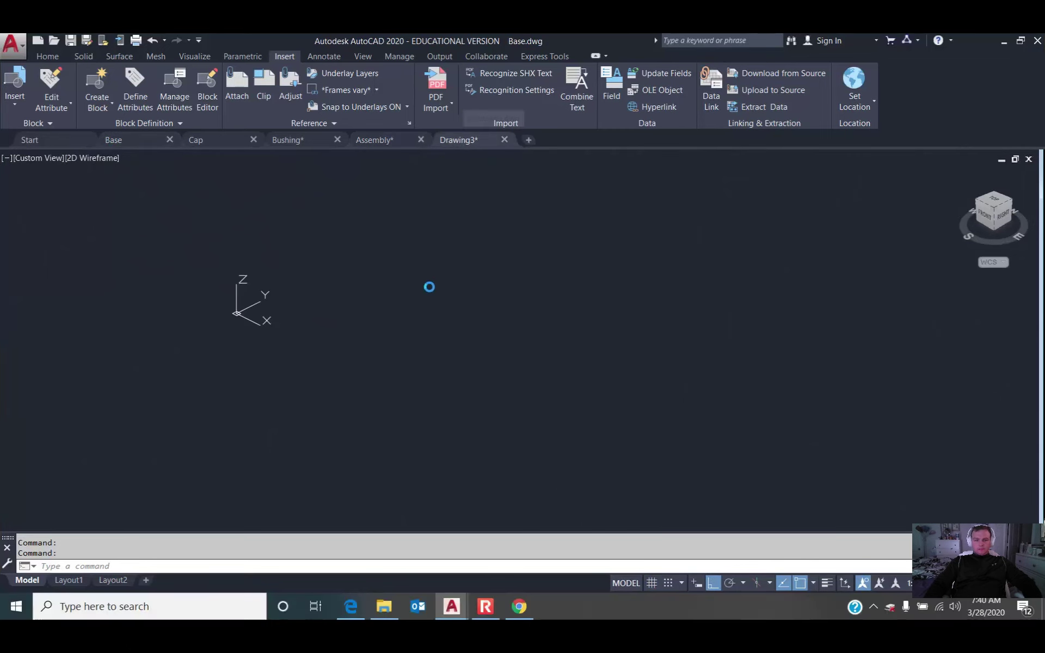
# - Switch from the tutorial page in the browser to AutoCAD and start a new drawing from the Startup_3D_Model template
pyautogui.click(973, 630)
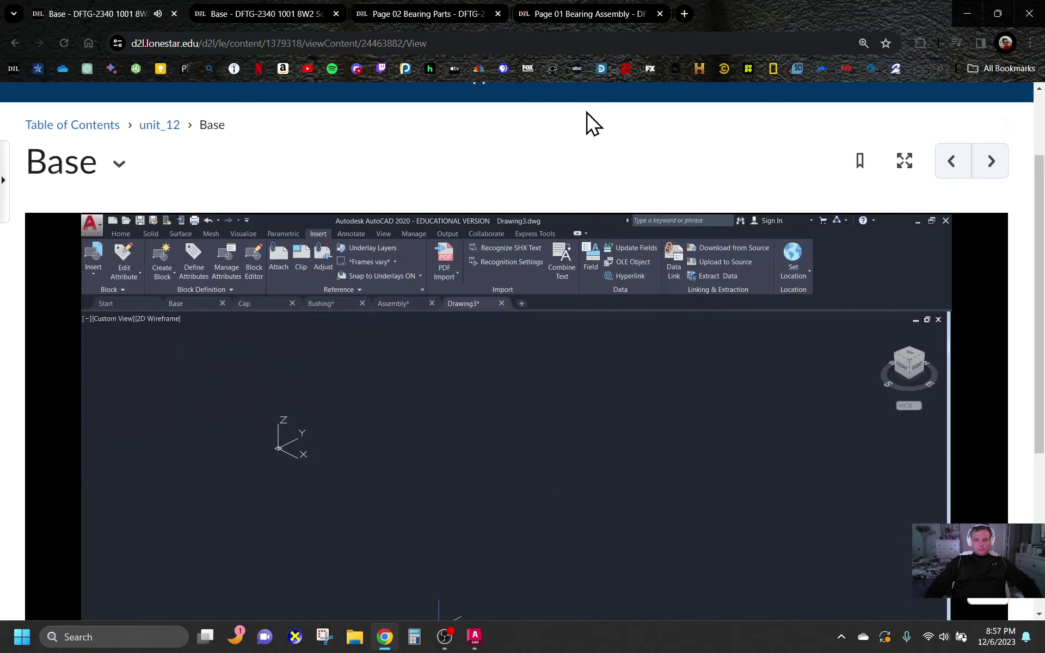
pyautogui.click(967, 14)
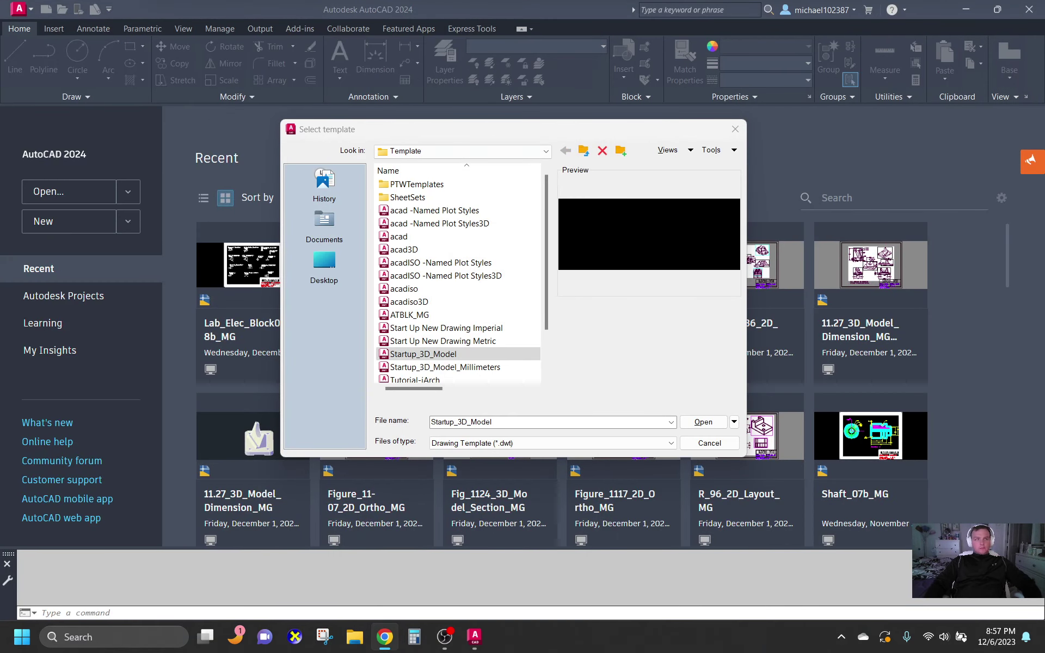
pyautogui.moveTo(0, 0); pyautogui.dragTo(728, 1)
pyautogui.doubleClick(423, 366)
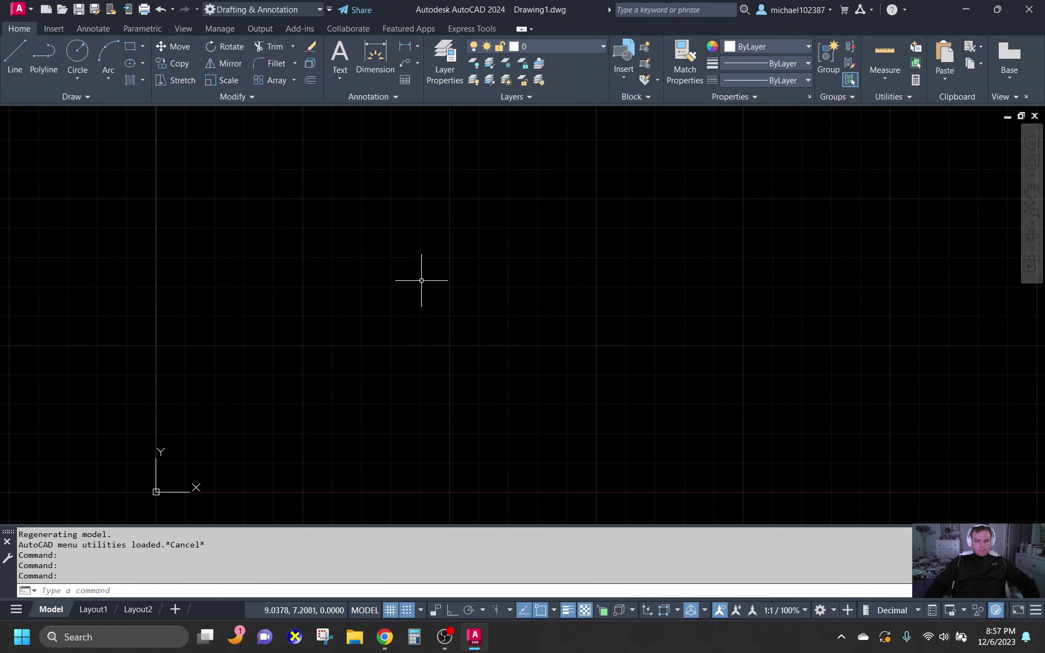
# - Draw a 9 by 3 rectangle with its first corner at the origin
pyautogui.click(130, 46)
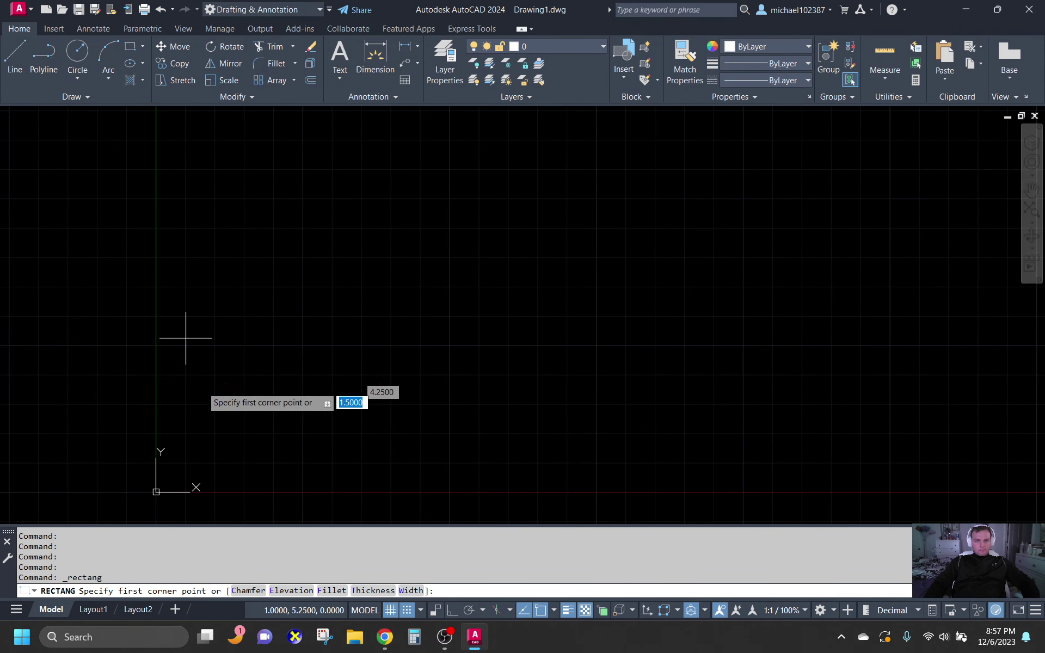
pyautogui.click(156, 492)
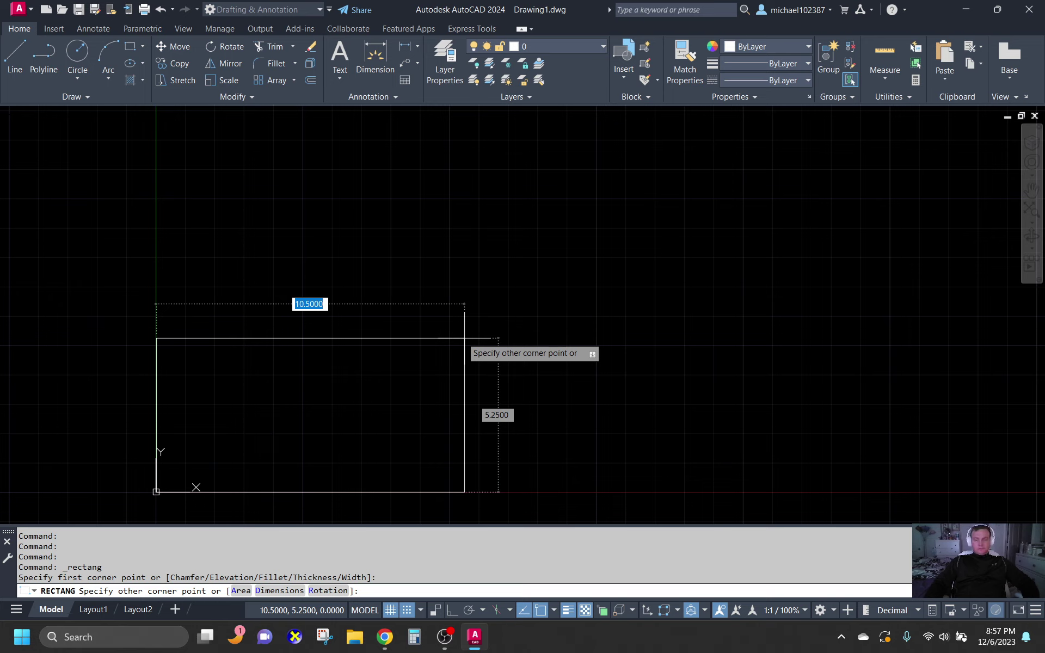
pyautogui.write('9')
pyautogui.press('Tab')
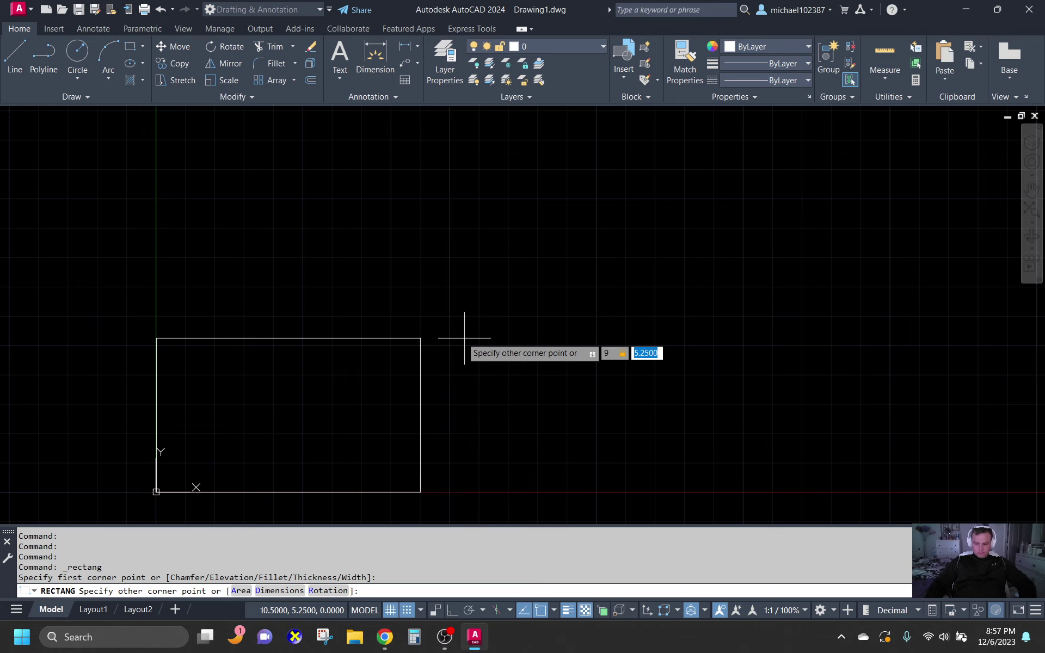
pyautogui.write('3')
pyautogui.press('Return')
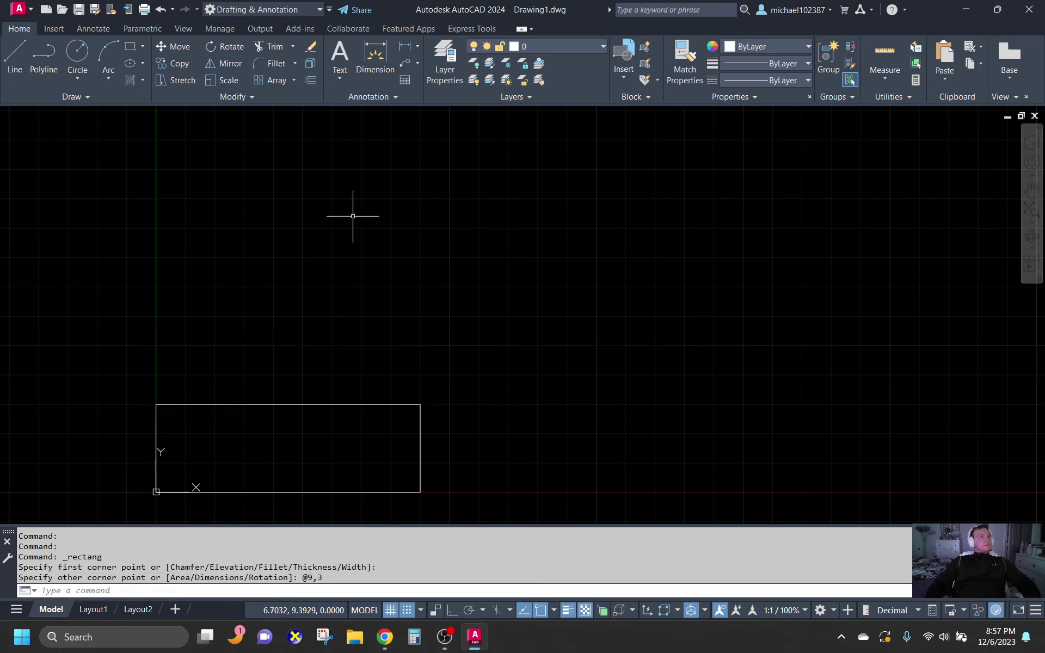
pyautogui.click(584, 264)
pyautogui.press('Escape')
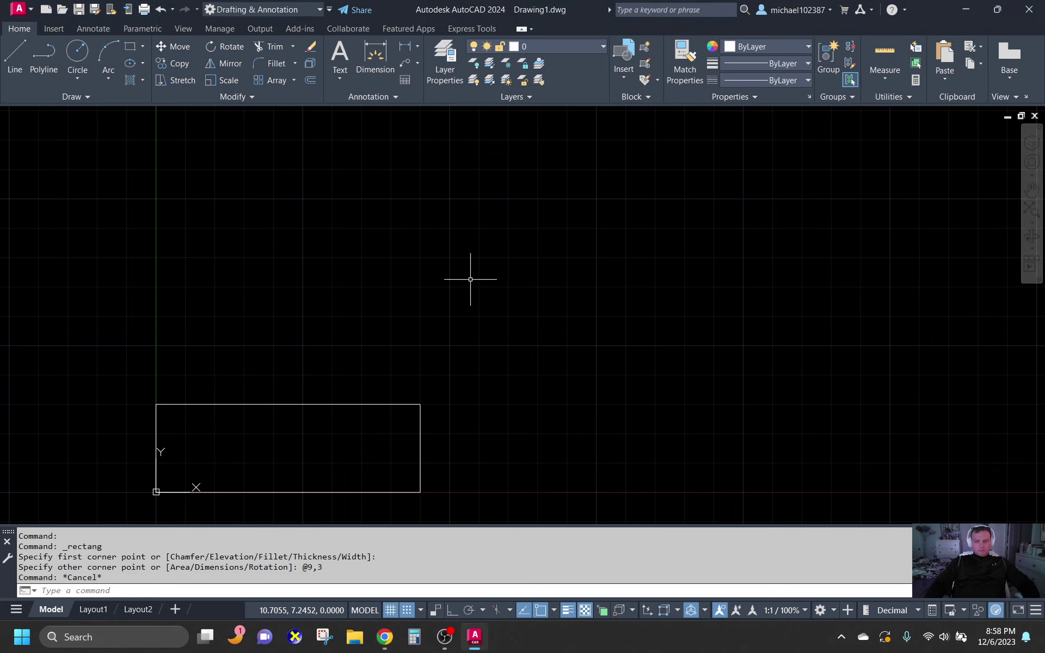
# - Set the viewpoint to 315° from the X axis and 30° from the XY plane
pyautogui.hotkey('alt', 'Tab')
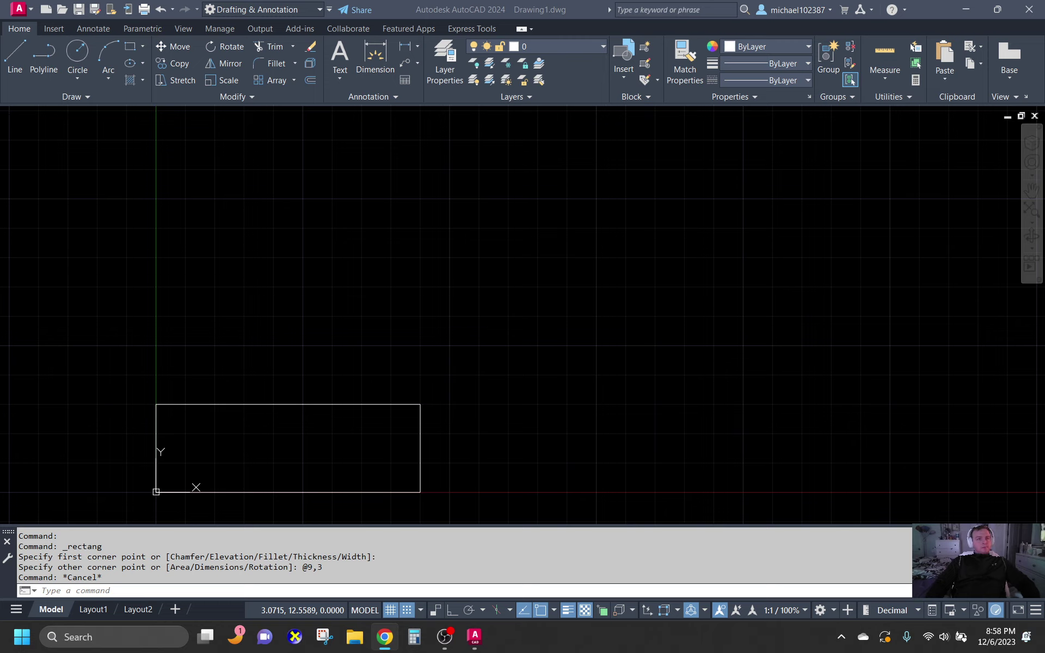
pyautogui.click(478, 366)
pyautogui.write('l')
pyautogui.write('vp')
pyautogui.press('Return')
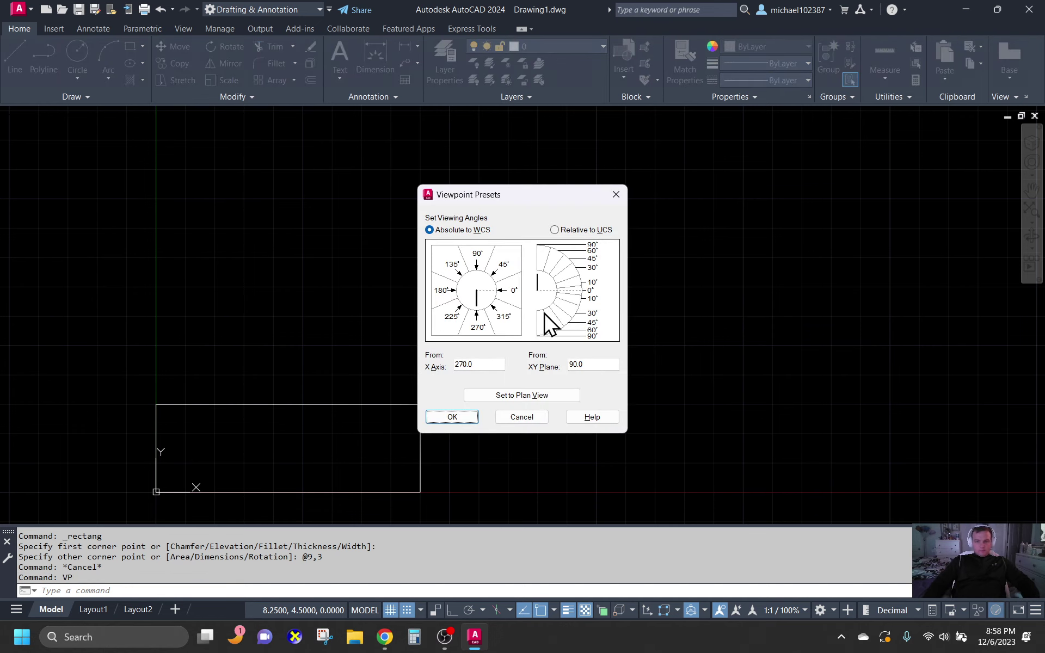
pyautogui.click(564, 278)
pyautogui.click(471, 418)
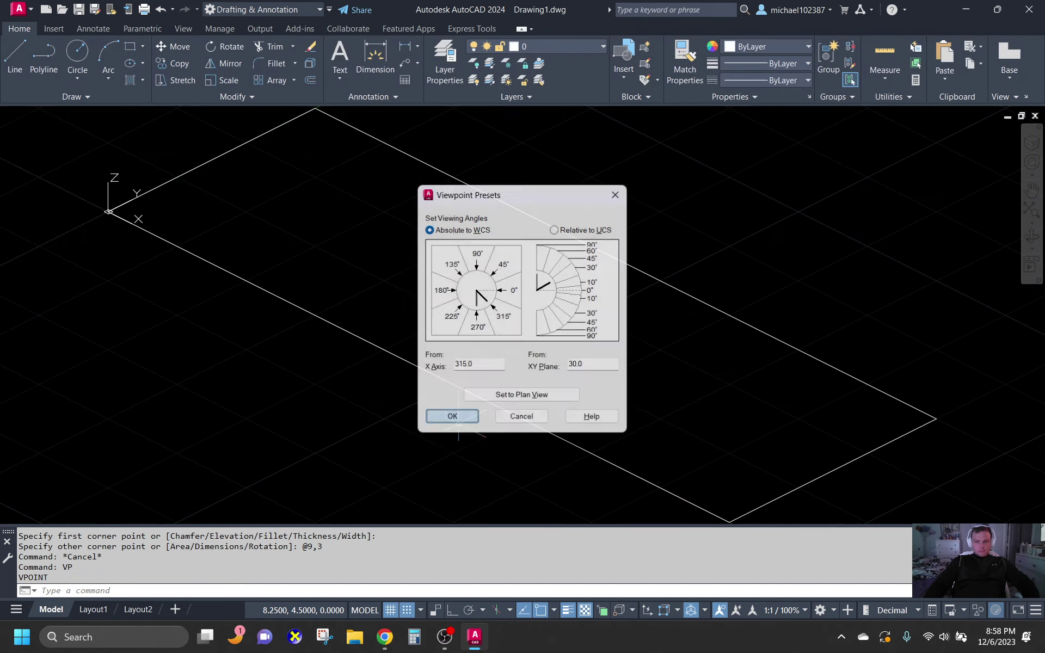
# - Switch to the 3D Modeling workspace, closing the Activity Insights palette and docking the command line below the drawing area
pyautogui.click(266, 6)
pyautogui.click(260, 55)
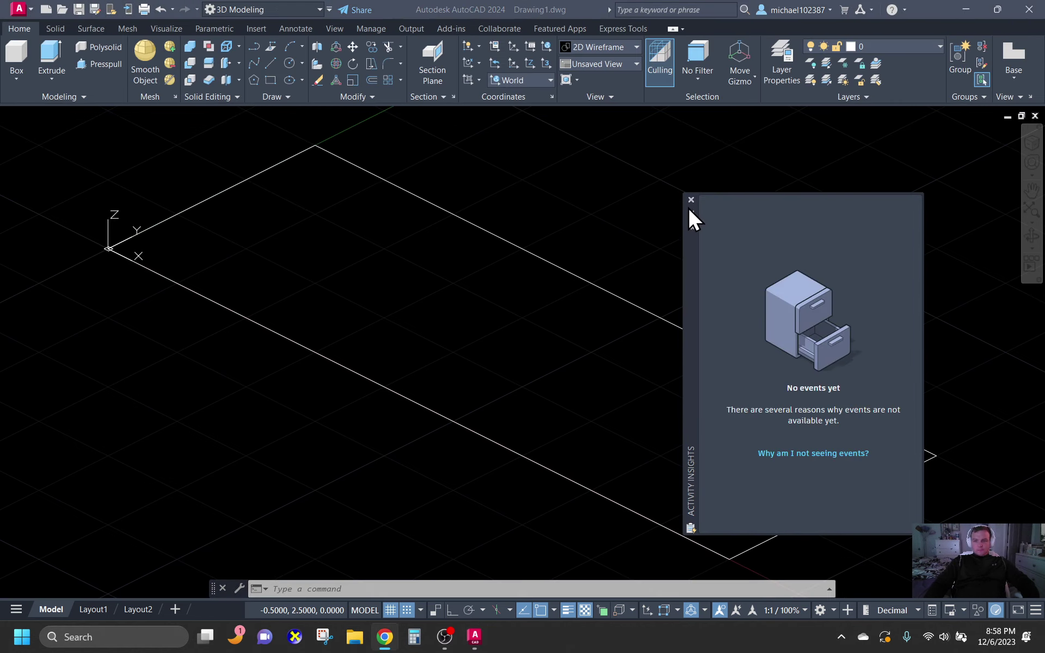
pyautogui.click(691, 199)
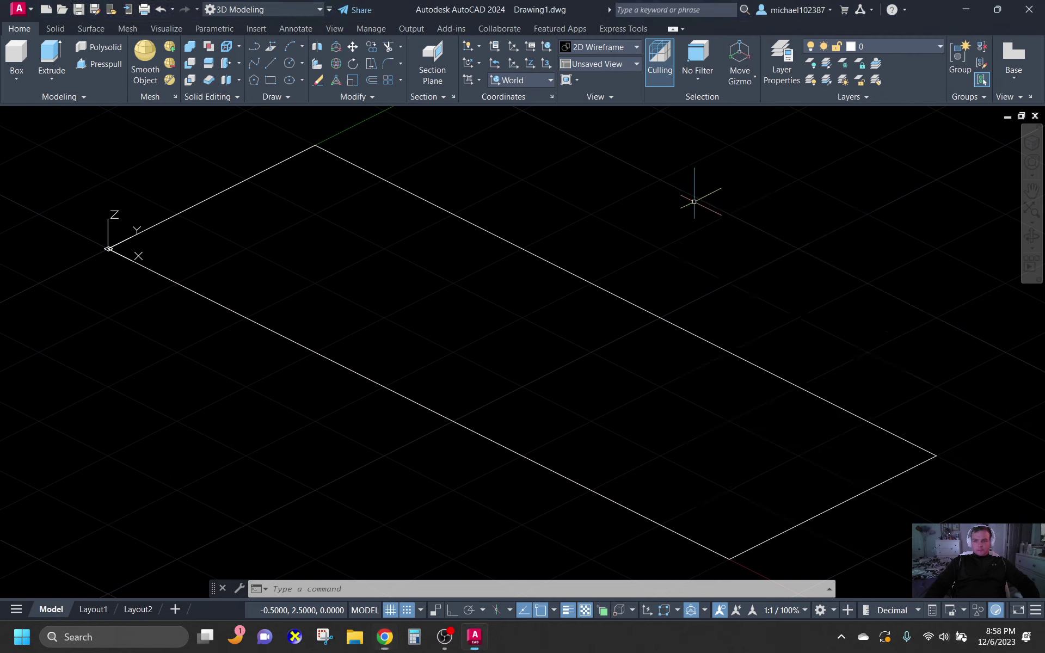
pyautogui.moveTo(209, 587); pyautogui.dragTo(194, 593)
# - Extrude the 9 by 3 rectangle into a solid 2.50 high
pyautogui.click(52, 57)
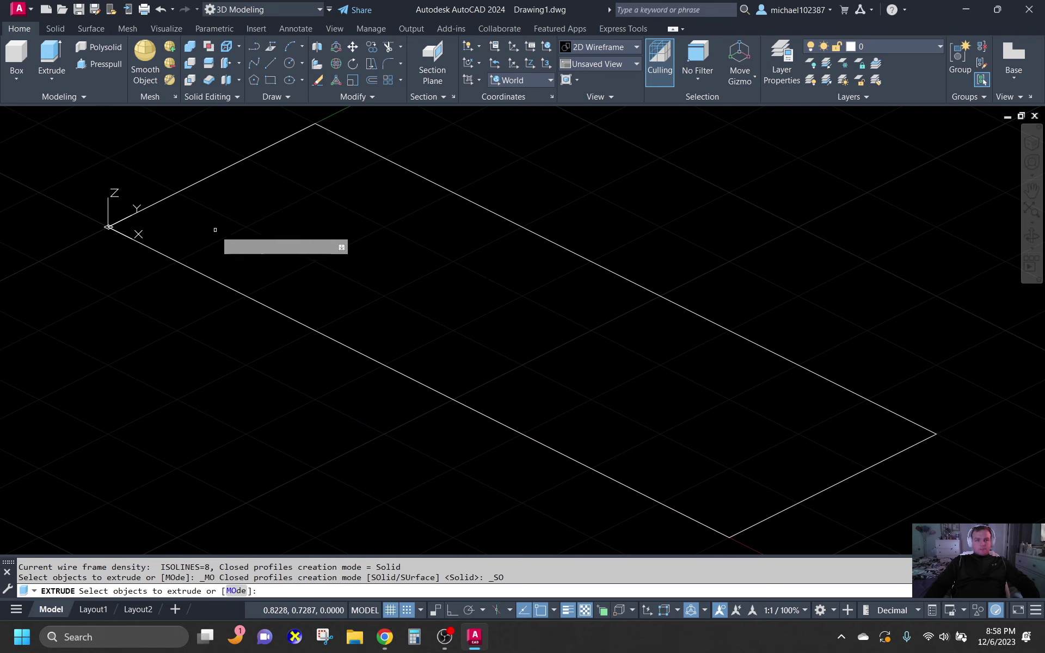
pyautogui.click(215, 233)
pyautogui.press('Escape')
pyautogui.click(52, 57)
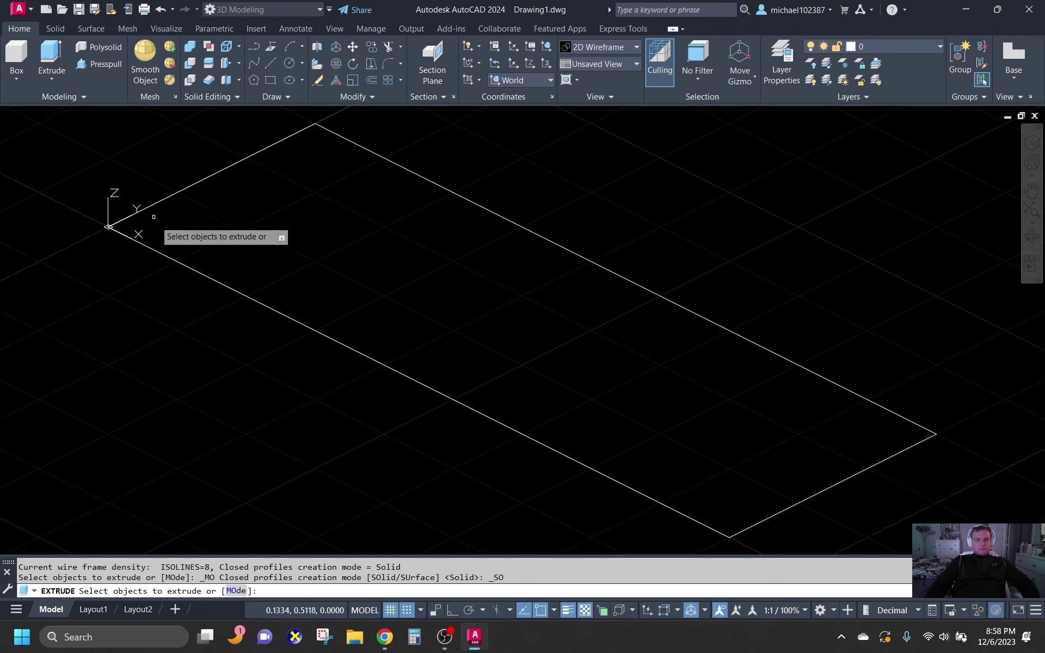
pyautogui.click(164, 256)
pyautogui.press('Return')
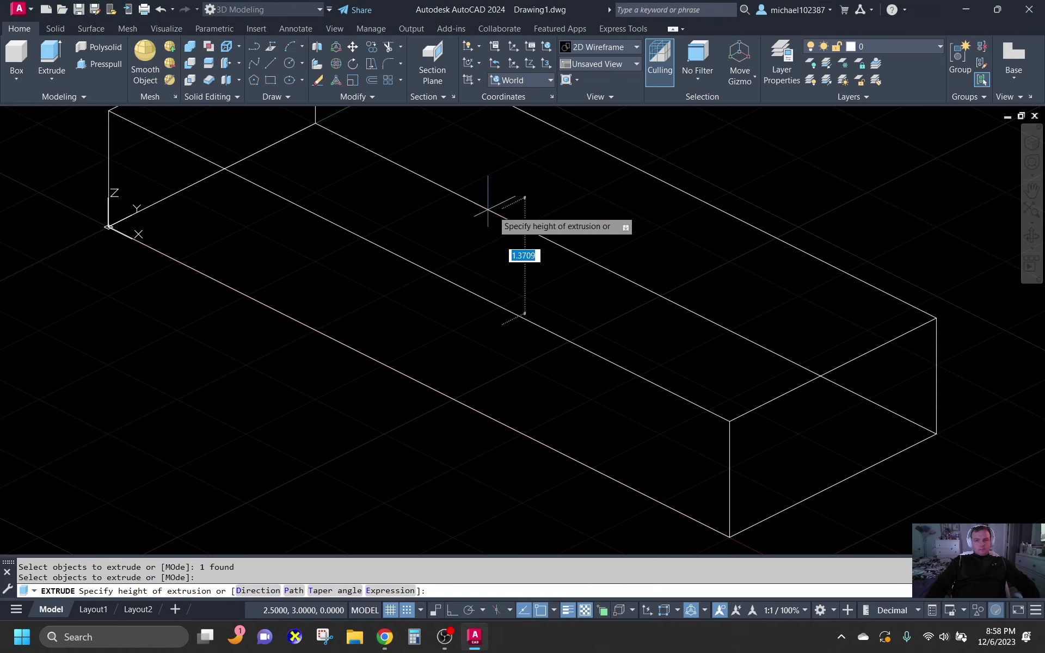
pyautogui.write('2')
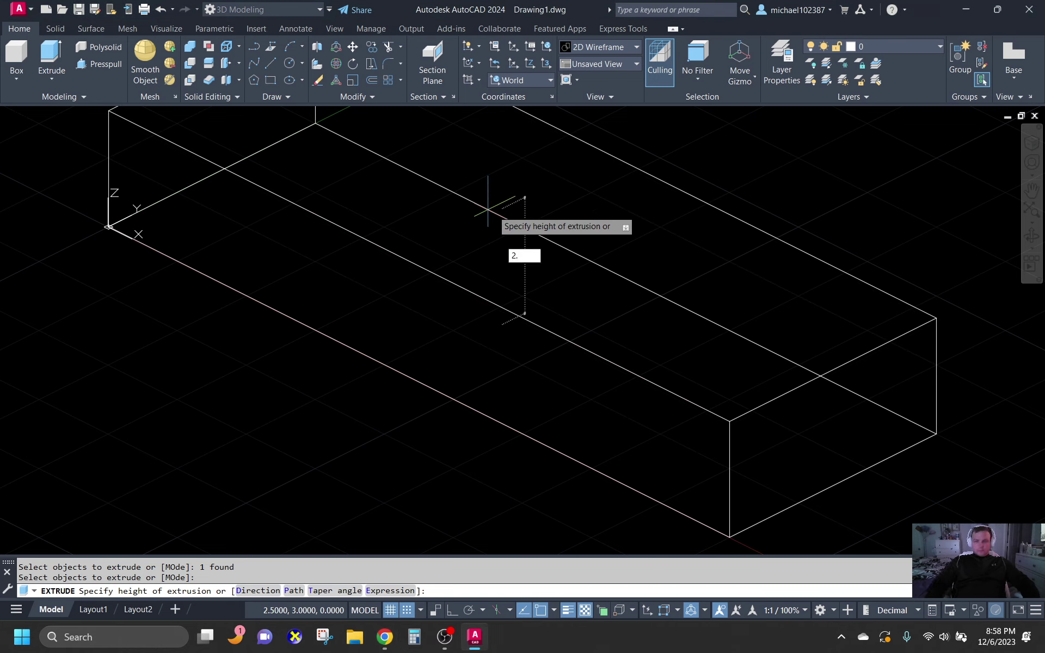
pyautogui.write('.50')
pyautogui.press('Return')
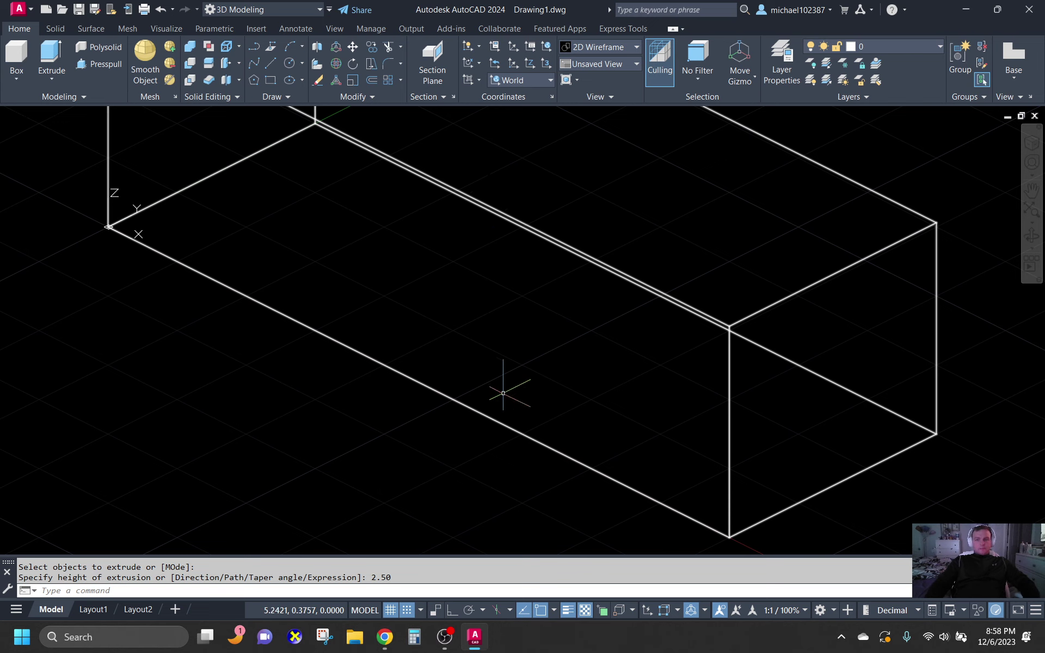
# - Align the UCS with the block's long front face, with its origin at the lower corner, X along the bottom edge and Y upward
pyautogui.scroll(-3, 490, 381)
pyautogui.moveTo(501, 307); pyautogui.dragTo(520, 364, button='middle')
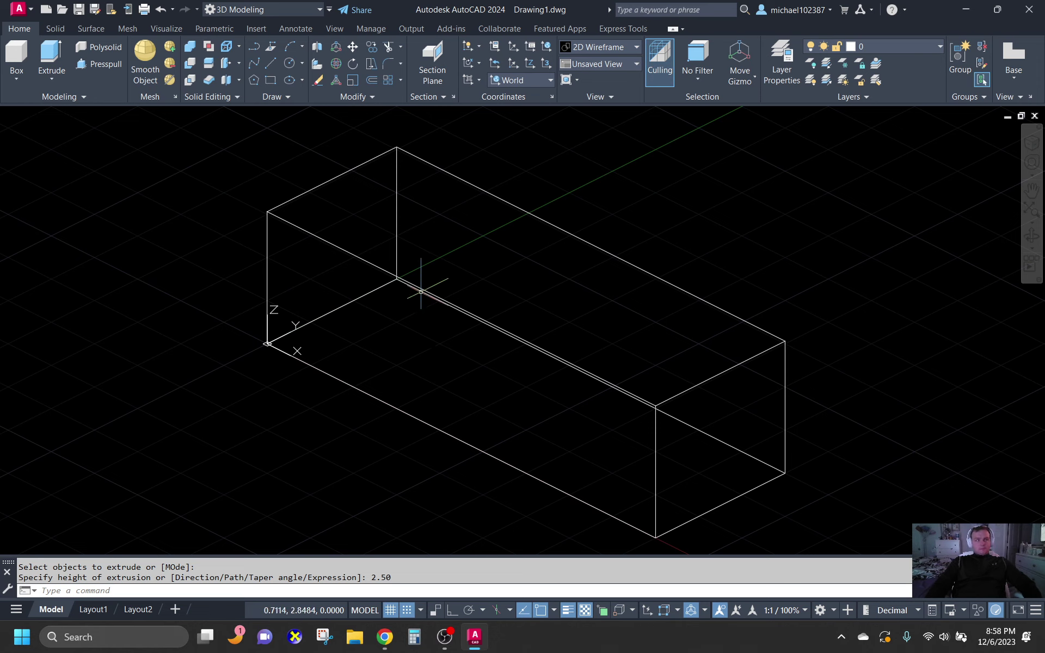
pyautogui.moveTo(400, 288); pyautogui.dragTo(409, 297, button='middle')
pyautogui.moveTo(525, 273); pyautogui.dragTo(528, 247, button='middle')
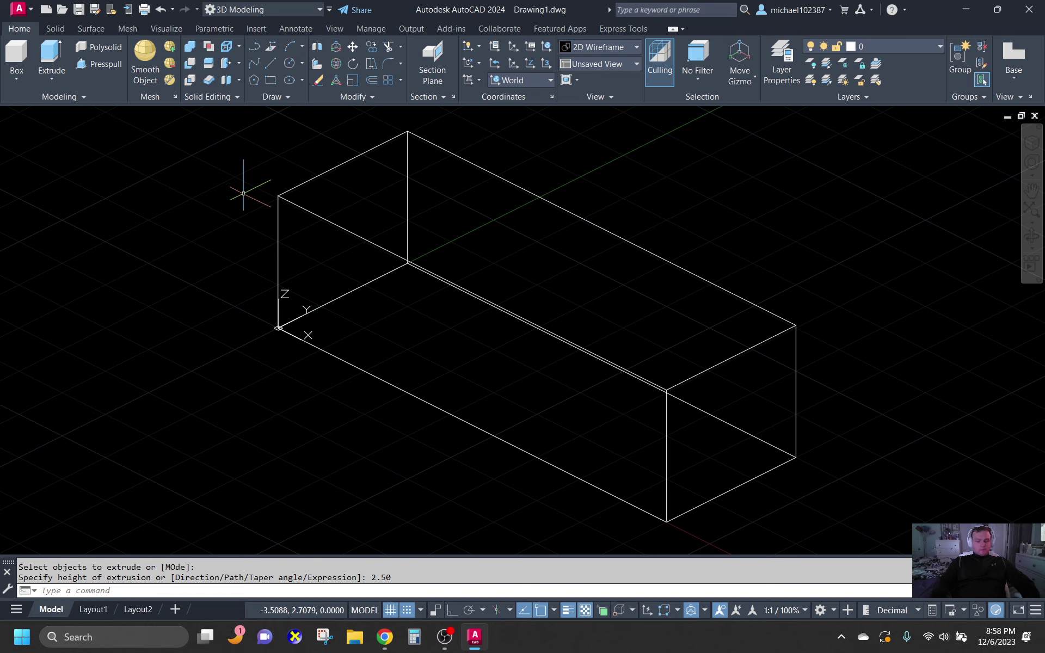
pyautogui.write('ucs')
pyautogui.press('Return')
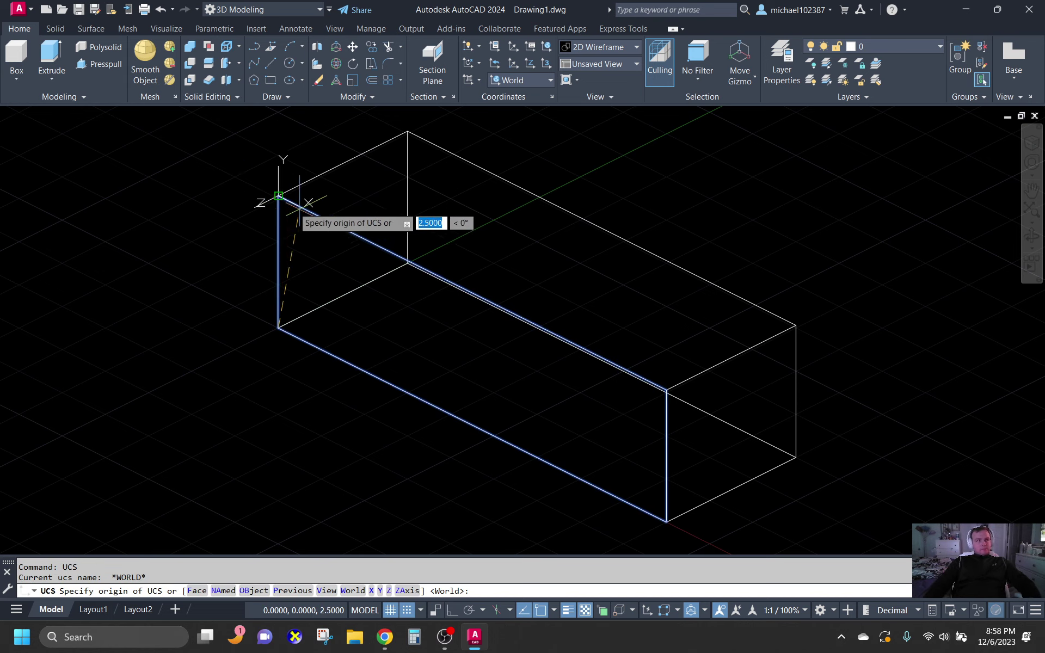
pyautogui.click(278, 327)
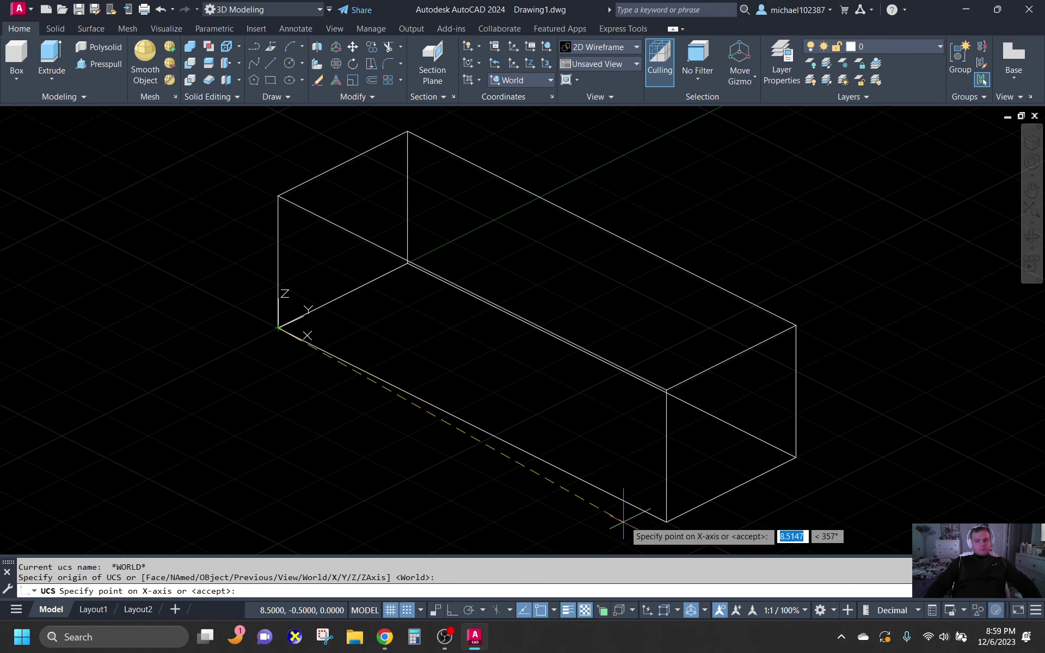
pyautogui.click(666, 521)
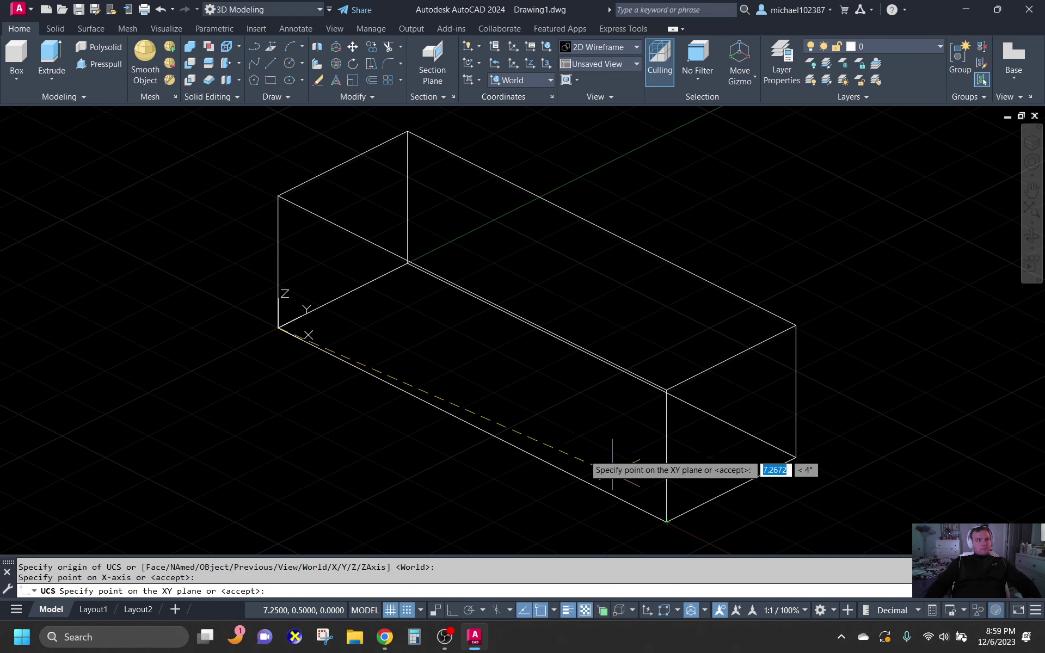
pyautogui.click(278, 196)
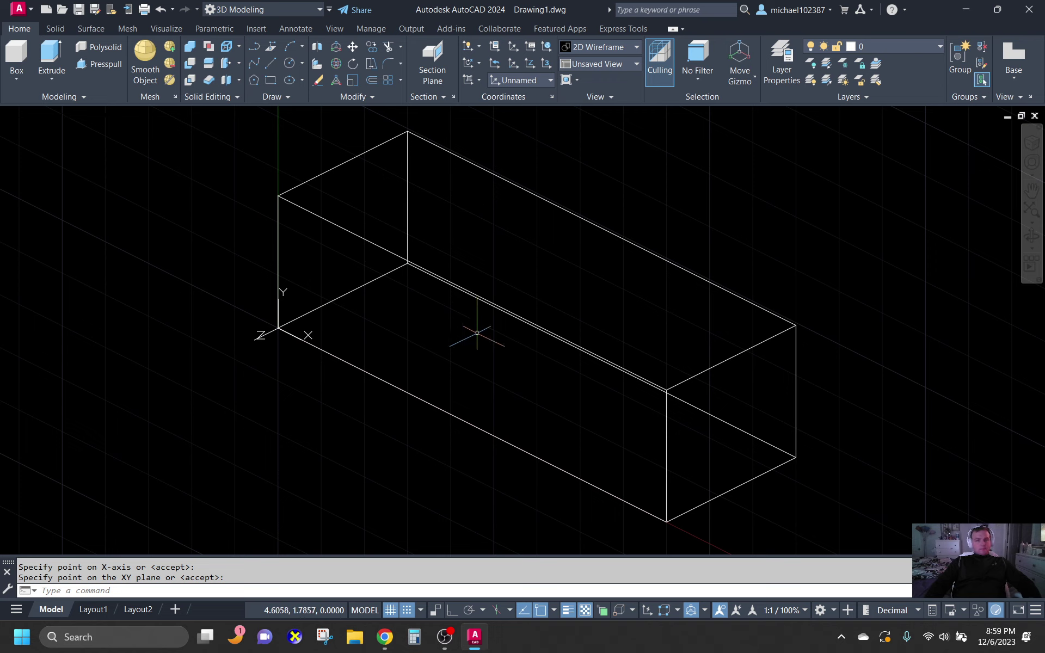
# - With Ortho on, draw a polyline from the front face's upper corner at the Y axis, 1 along the top edge and 1 down
pyautogui.click(253, 50)
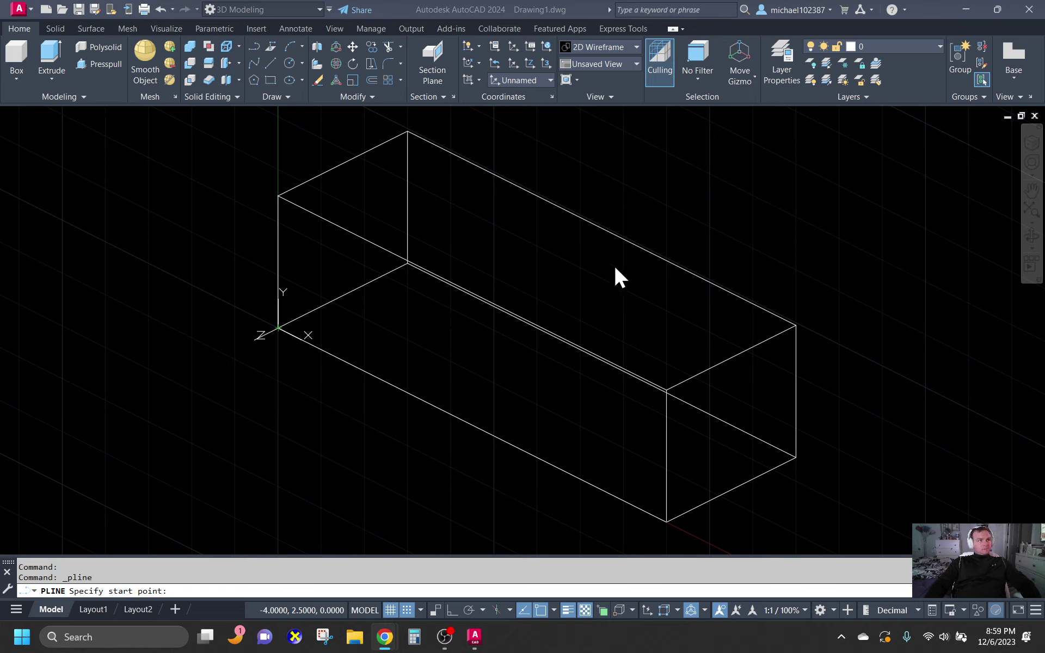
pyautogui.click(278, 196)
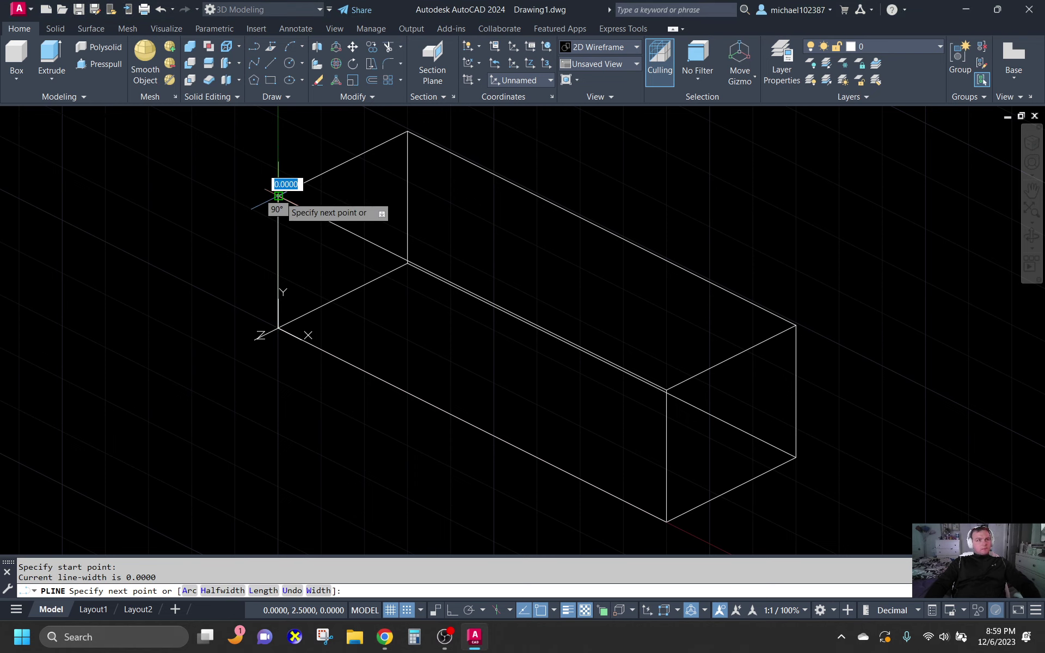
pyautogui.press('F8')
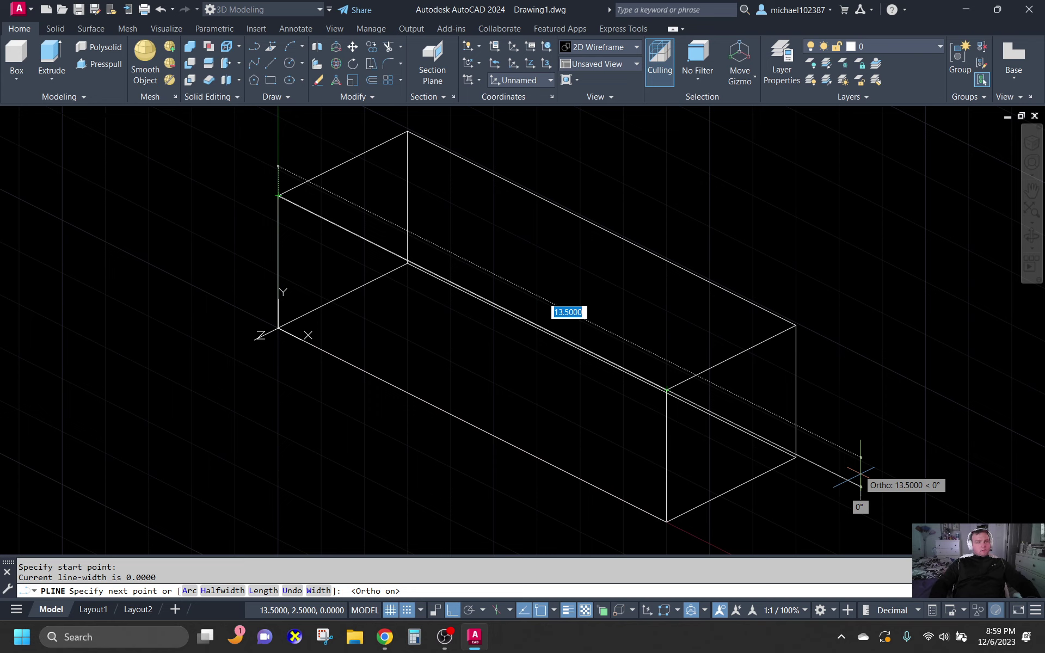
pyautogui.write('1')
pyautogui.press('Return')
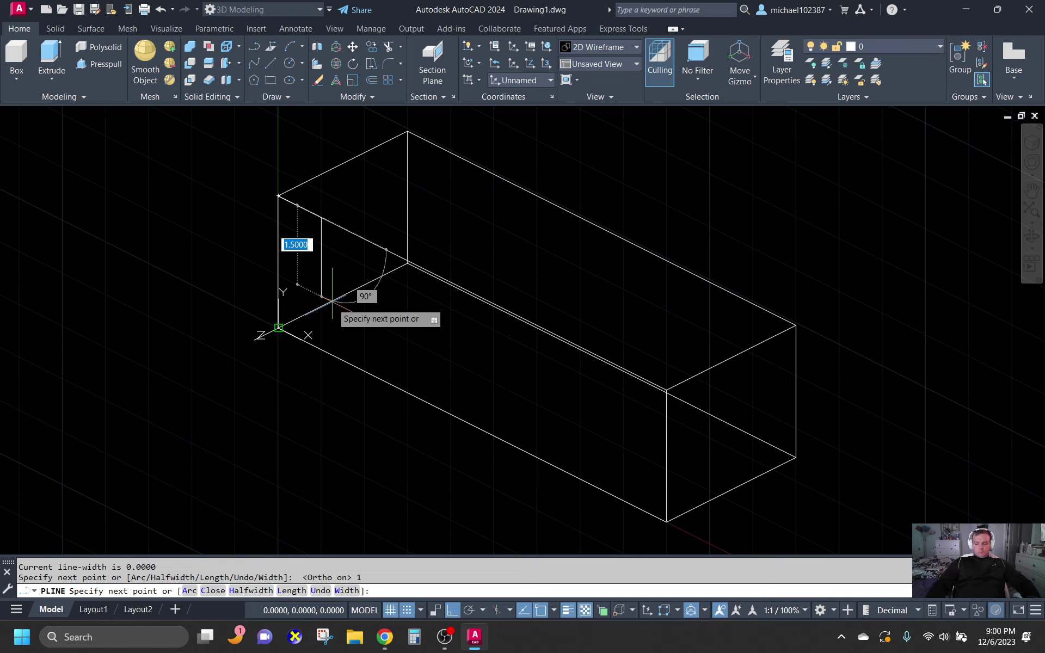
pyautogui.write('1')
pyautogui.press('Return')
pyautogui.press('Return')
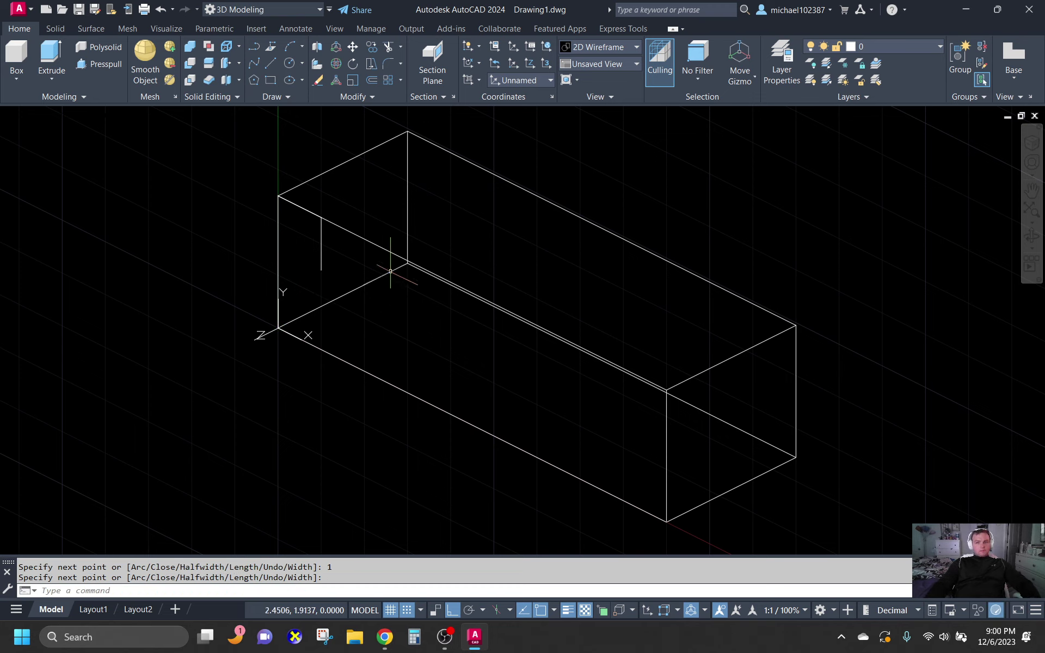
# - Draw a rectangle from the polyline's lower end to the front face's upper corner at the Y axis
pyautogui.click(277, 80)
pyautogui.click(322, 269)
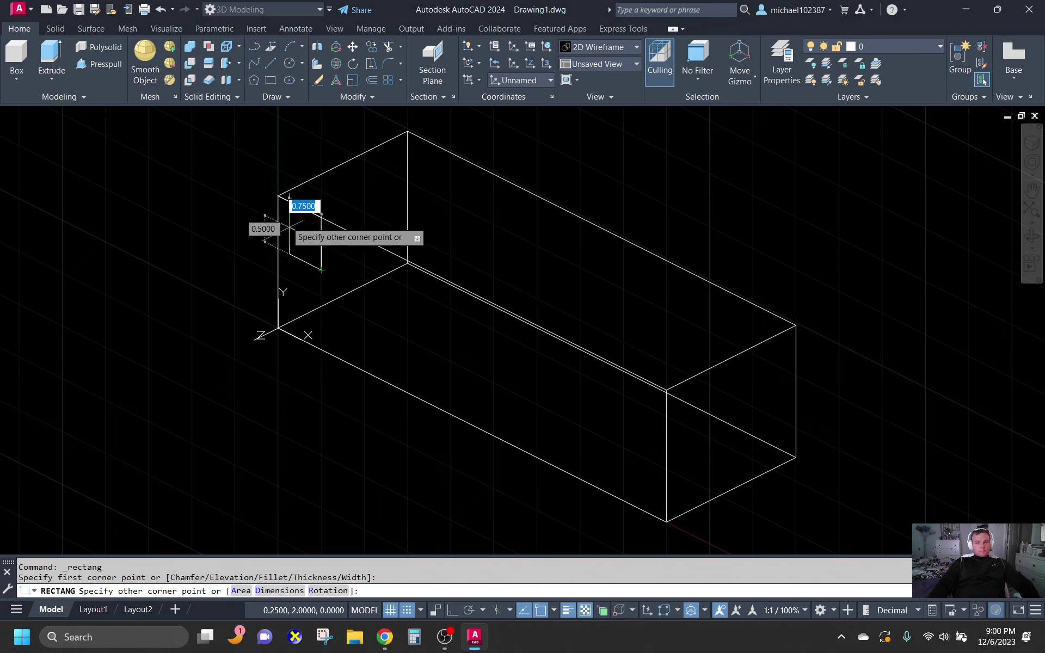
pyautogui.click(276, 198)
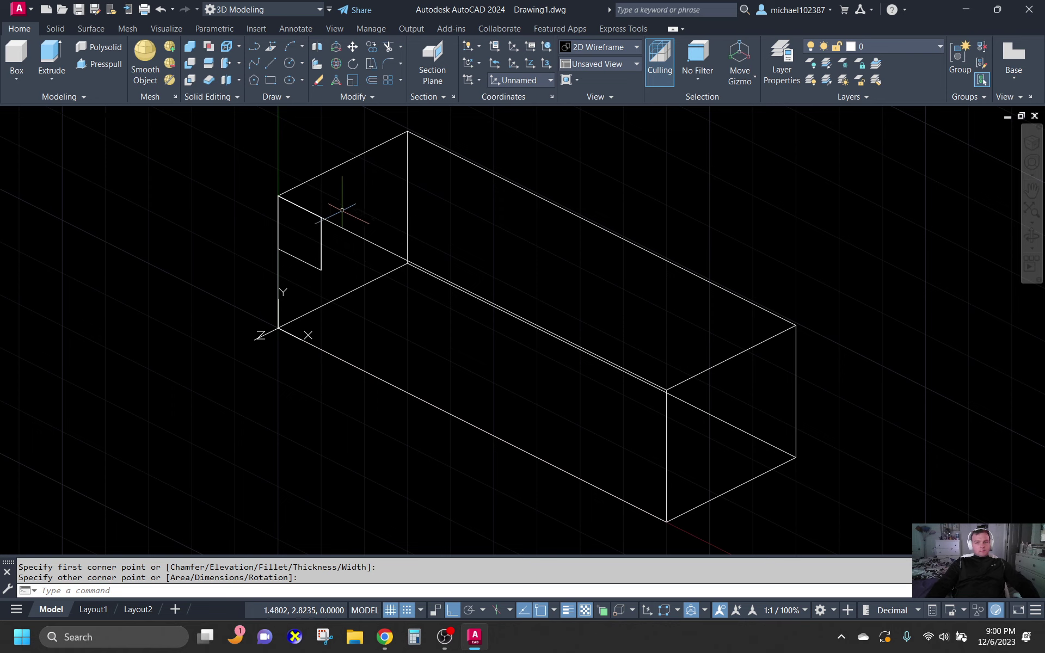
# - Copy the corner rectangle from its upper inner corner to the opposite upper corner of the block's front face
pyautogui.write('cp')
pyautogui.press('Return')
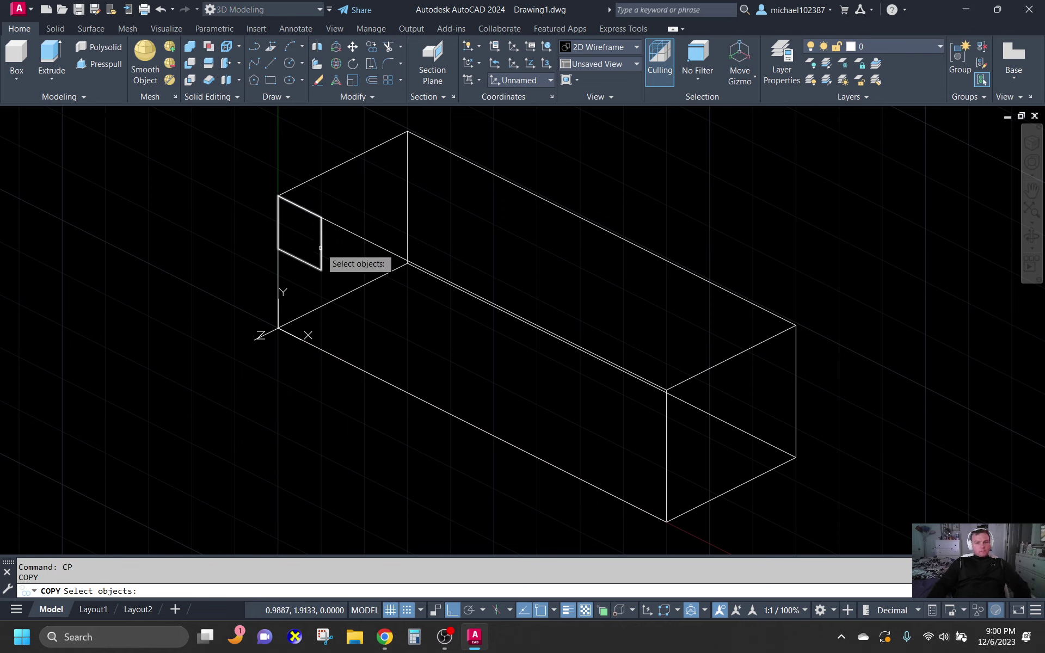
pyautogui.click(321, 256)
pyautogui.press('Return')
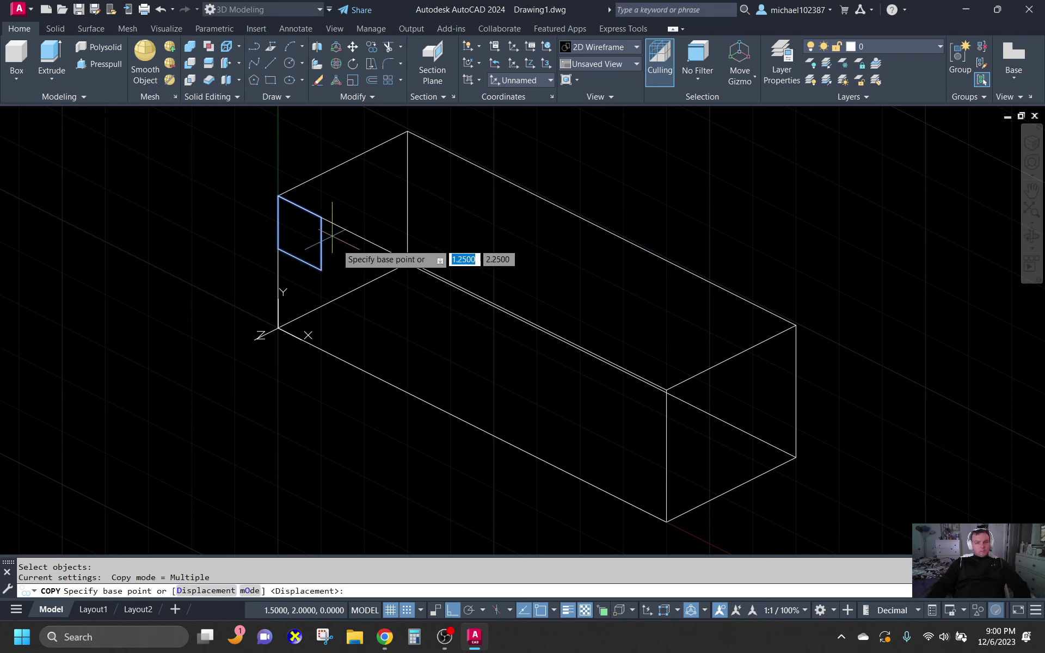
pyautogui.click(322, 216)
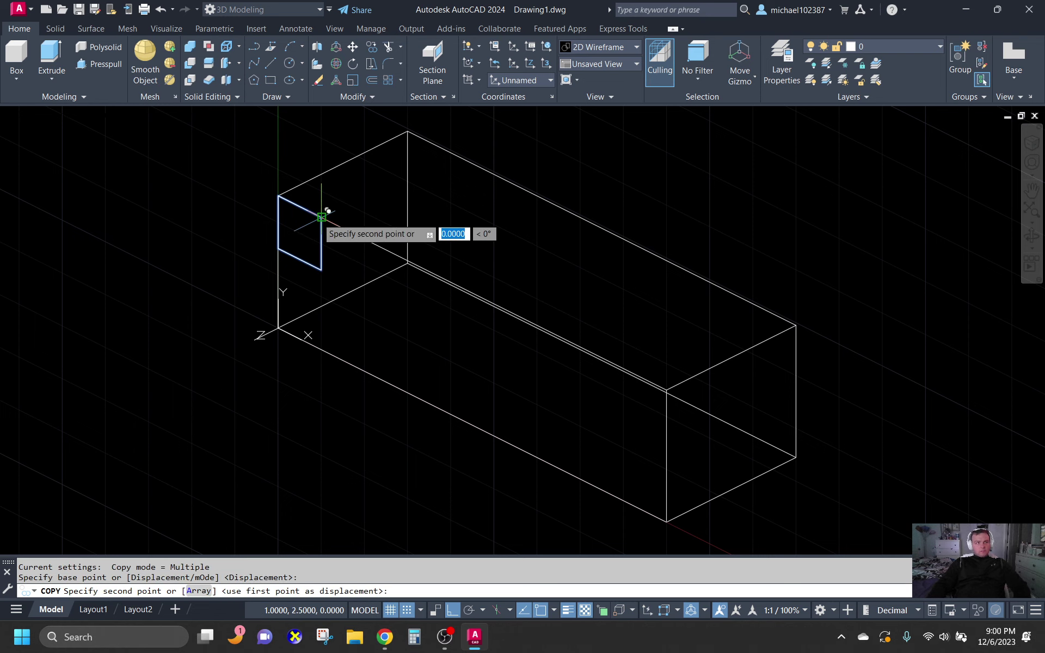
pyautogui.click(667, 389)
pyautogui.press('Return')
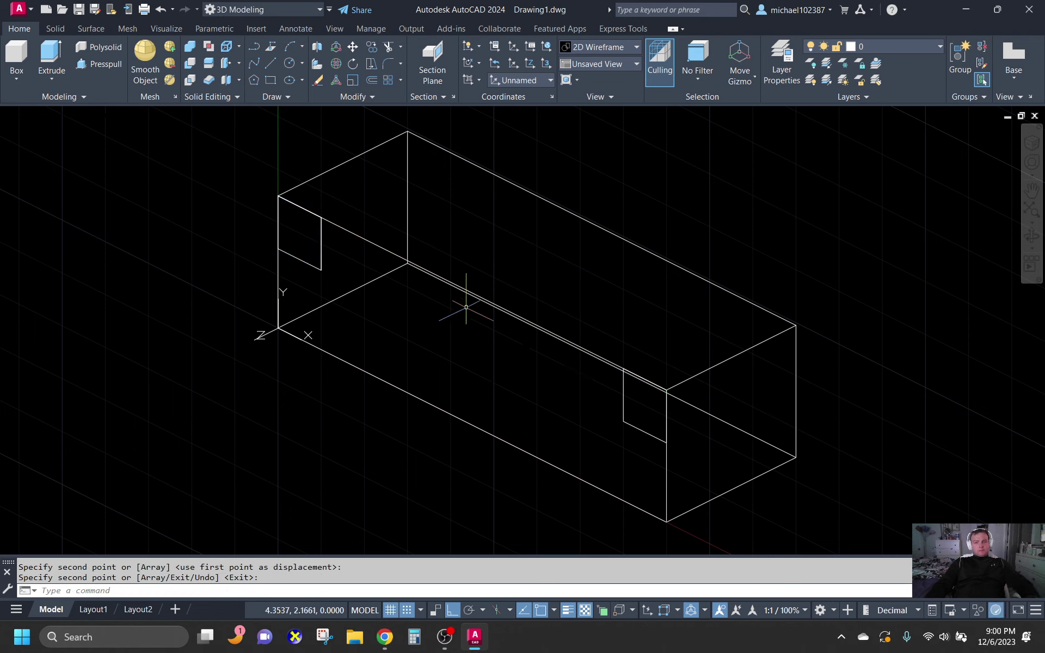
# - Extrude both corner rectangles as solids backward through the block, well past its rear face
pyautogui.click(52, 54)
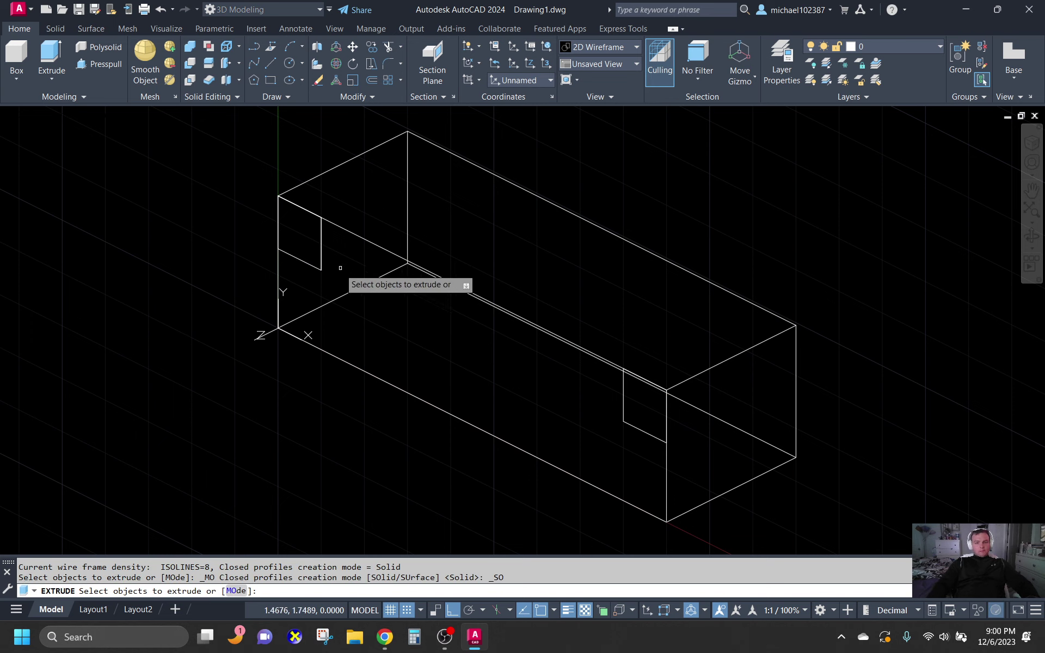
pyautogui.click(321, 267)
pyautogui.click(623, 400)
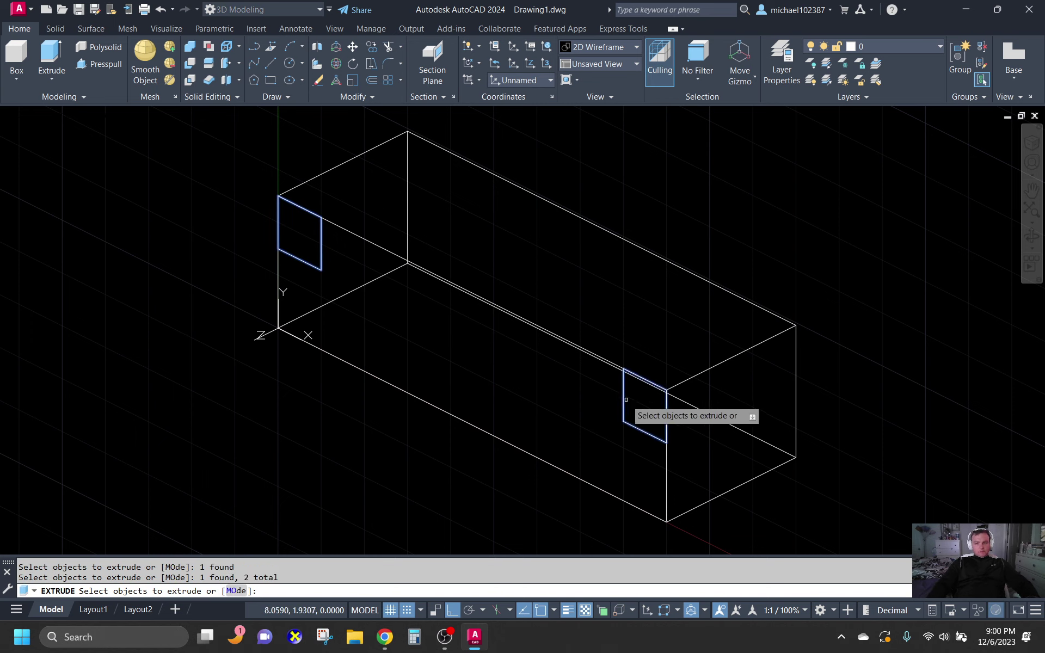
pyautogui.press('Return')
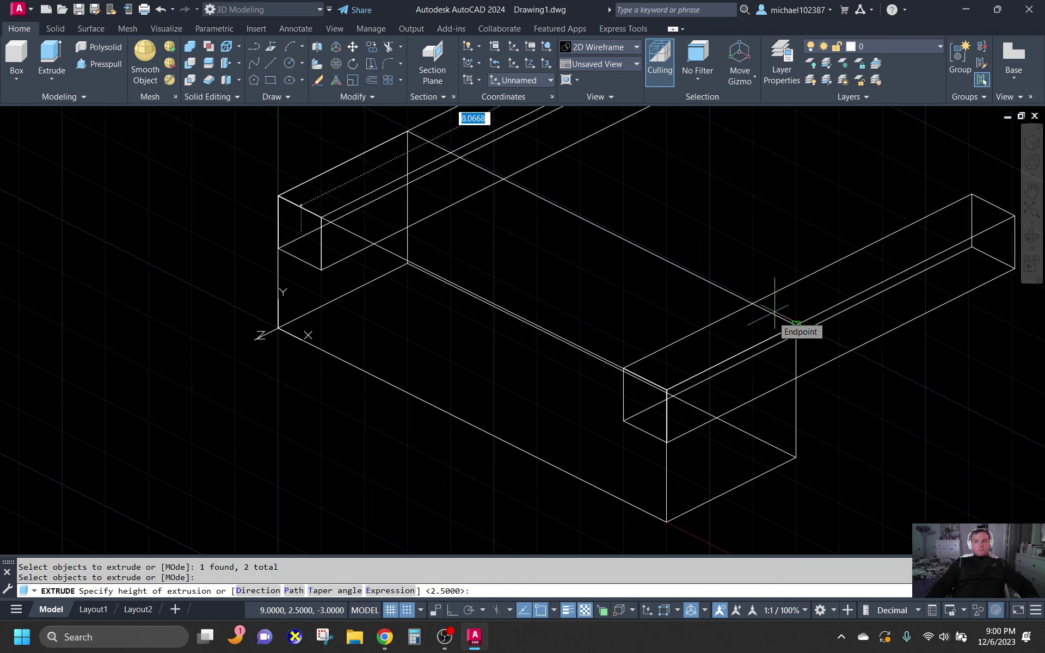
pyautogui.click(803, 291)
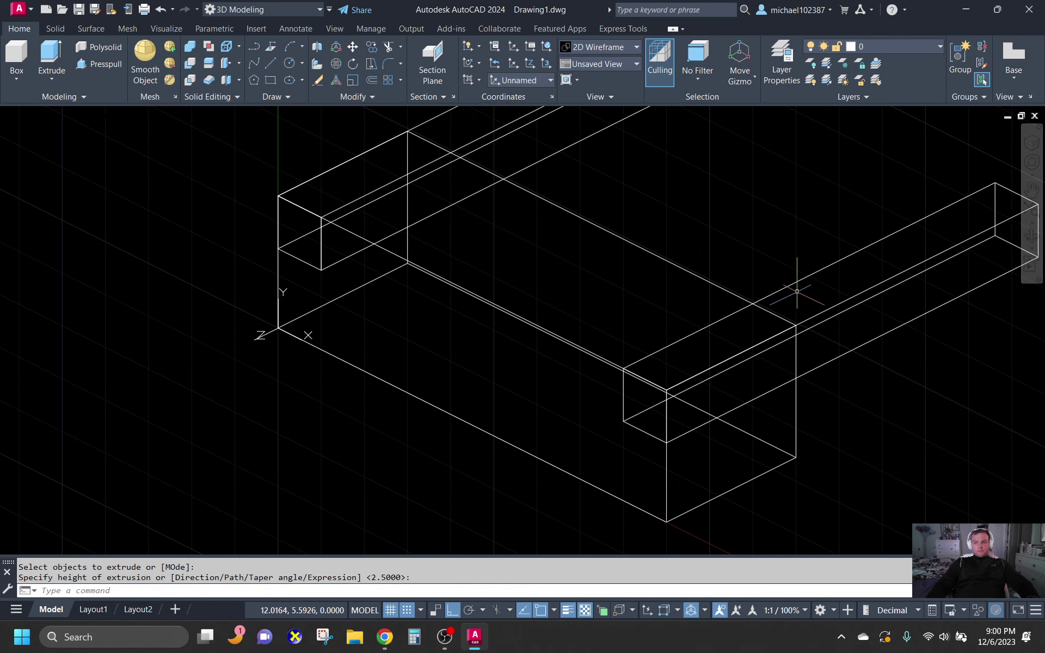
pyautogui.scroll(-2, 689, 252)
pyautogui.press('Escape')
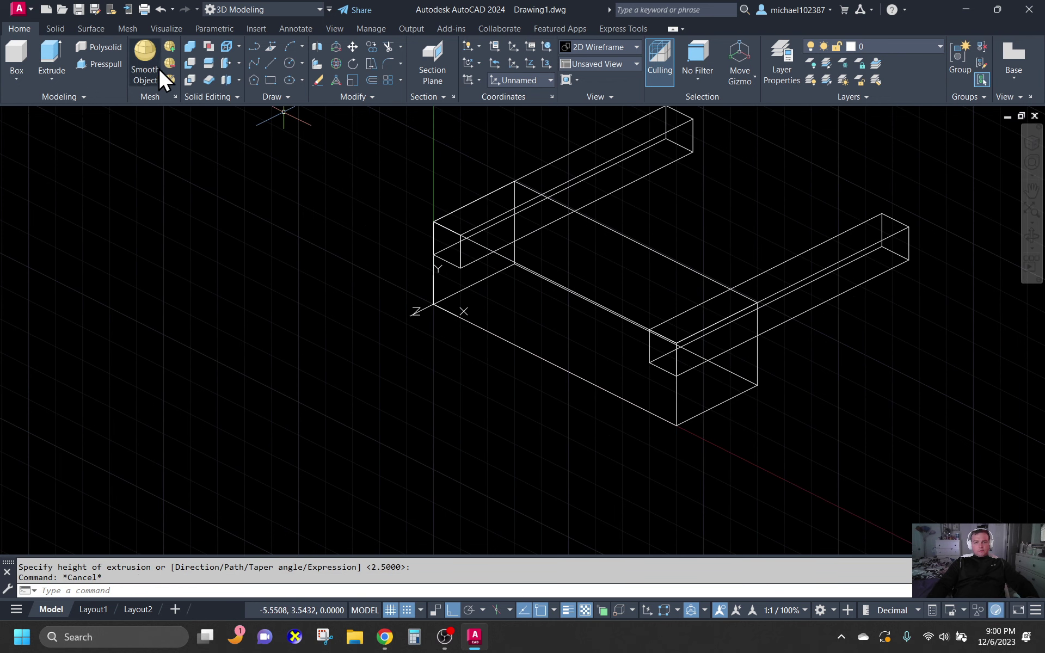
# - Subtract the two extruded bars from the block and erase the leftover polyline at the notch near the Y axis
pyautogui.click(190, 63)
pyautogui.click(638, 244)
pyautogui.press('Return')
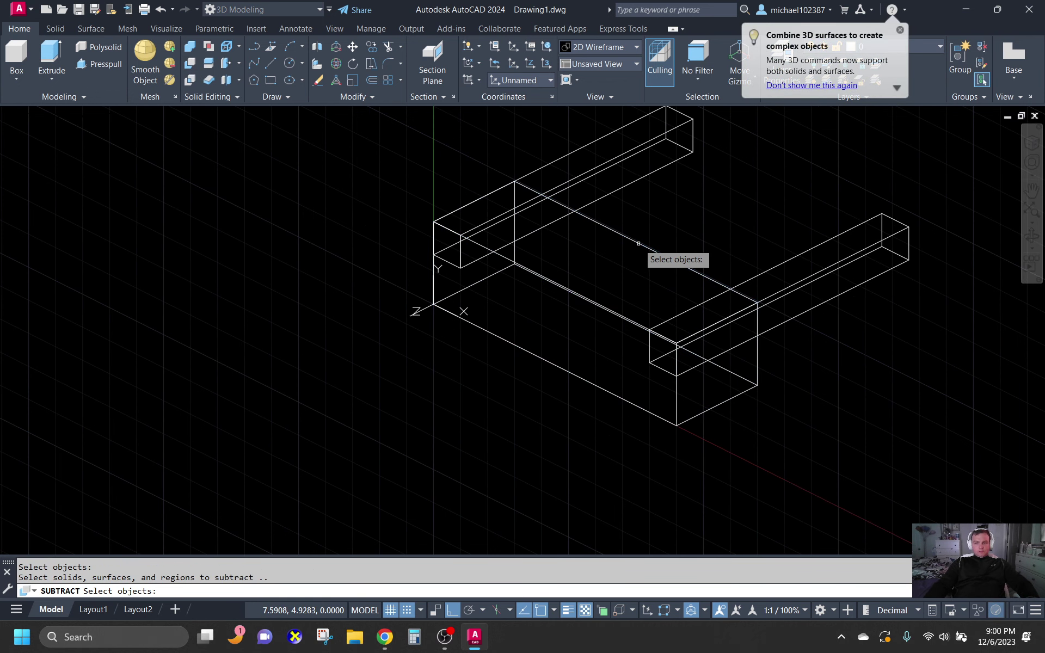
pyautogui.click(632, 182)
pyautogui.click(810, 281)
pyautogui.press('Return')
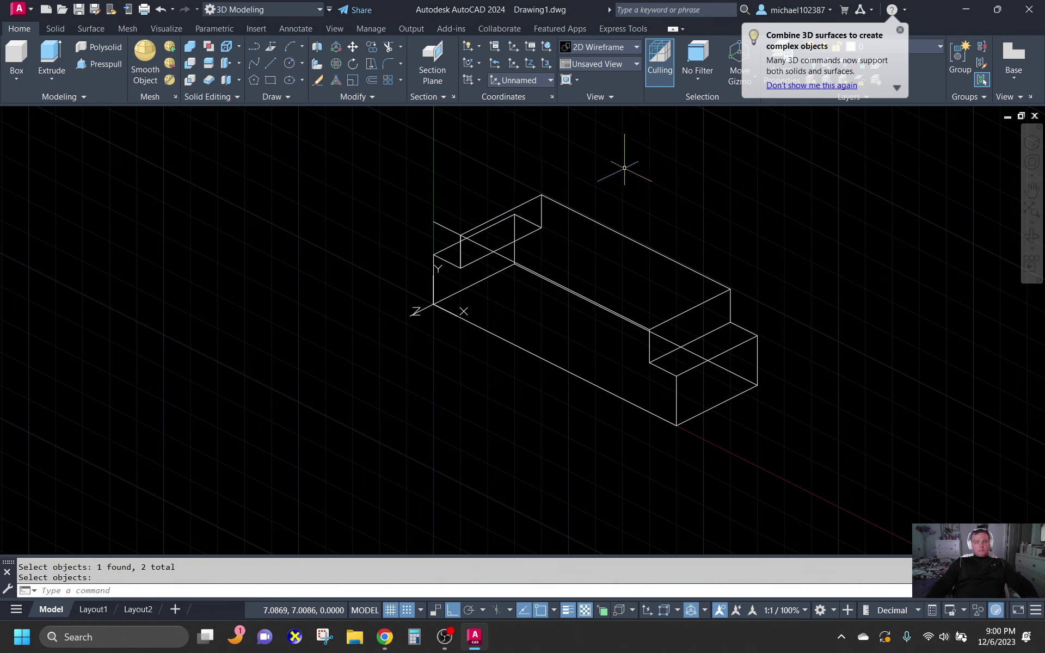
pyautogui.click(442, 224)
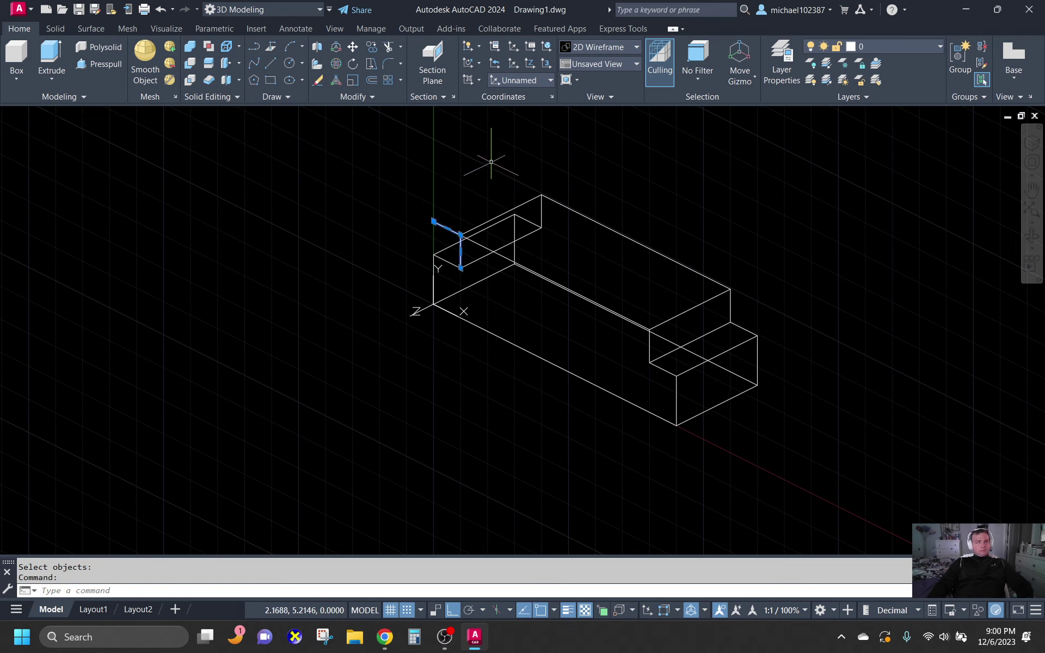
pyautogui.press('Delete')
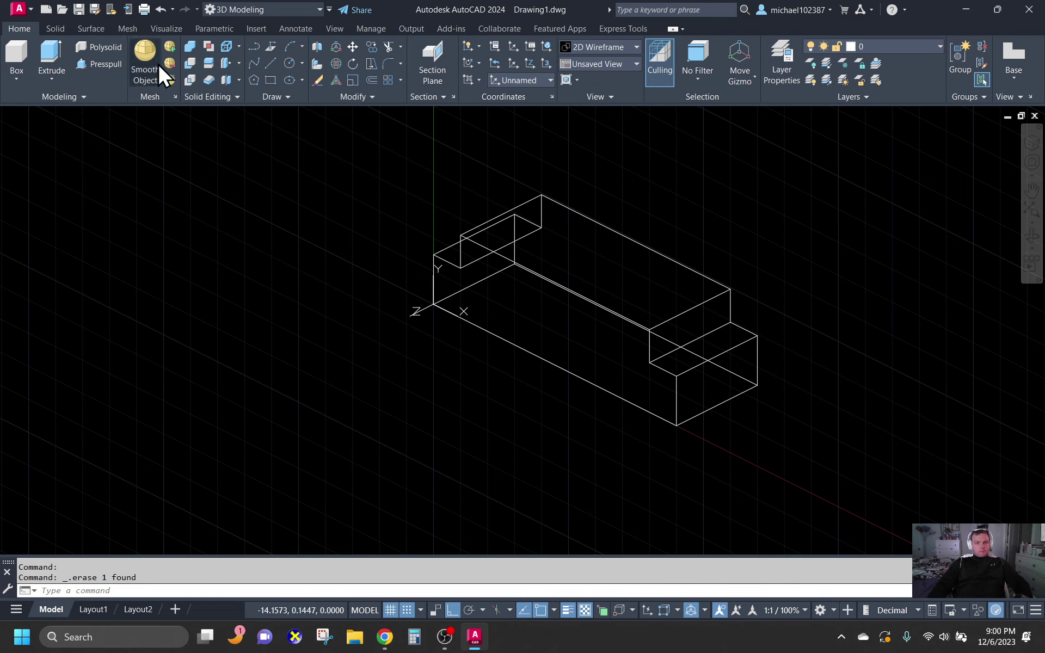
pyautogui.click(252, 47)
pyautogui.scroll(5, 443, 263)
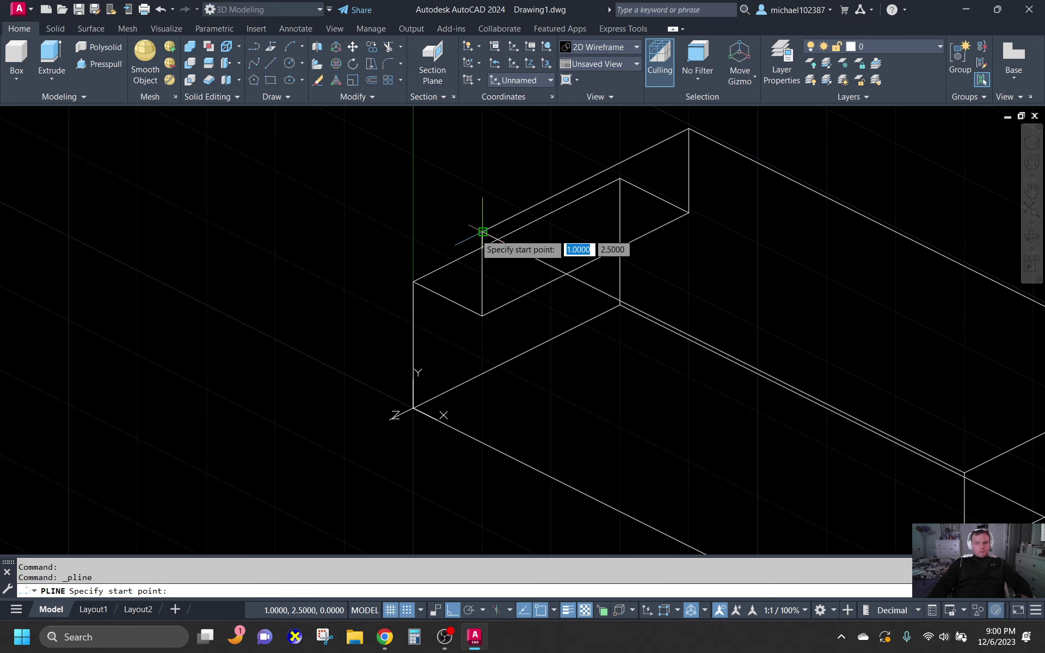
pyautogui.click(482, 233)
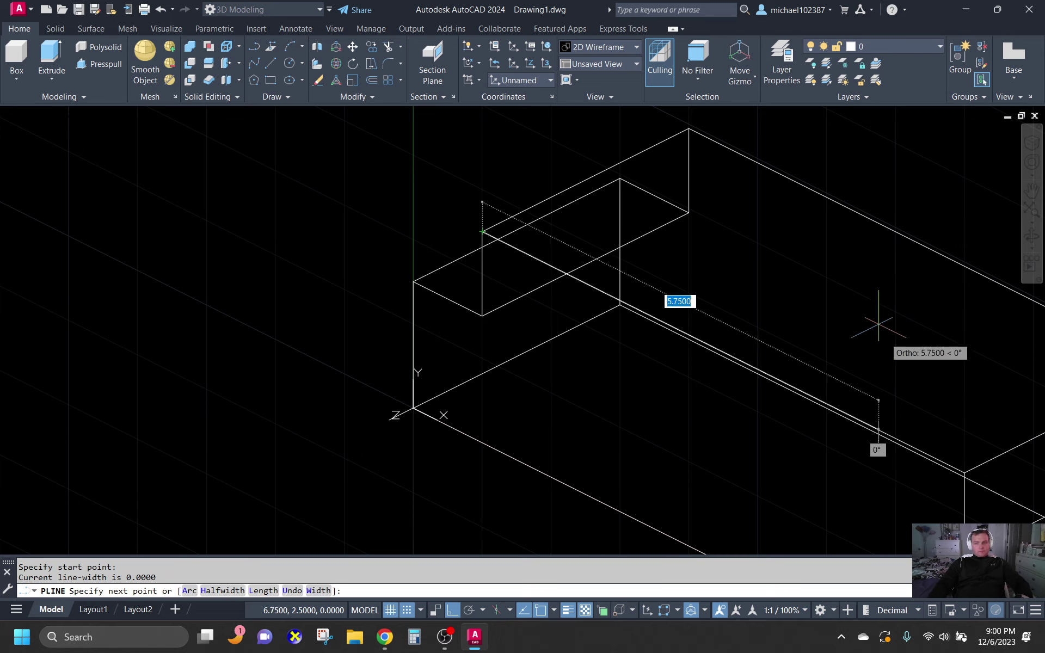
pyautogui.write('.5')
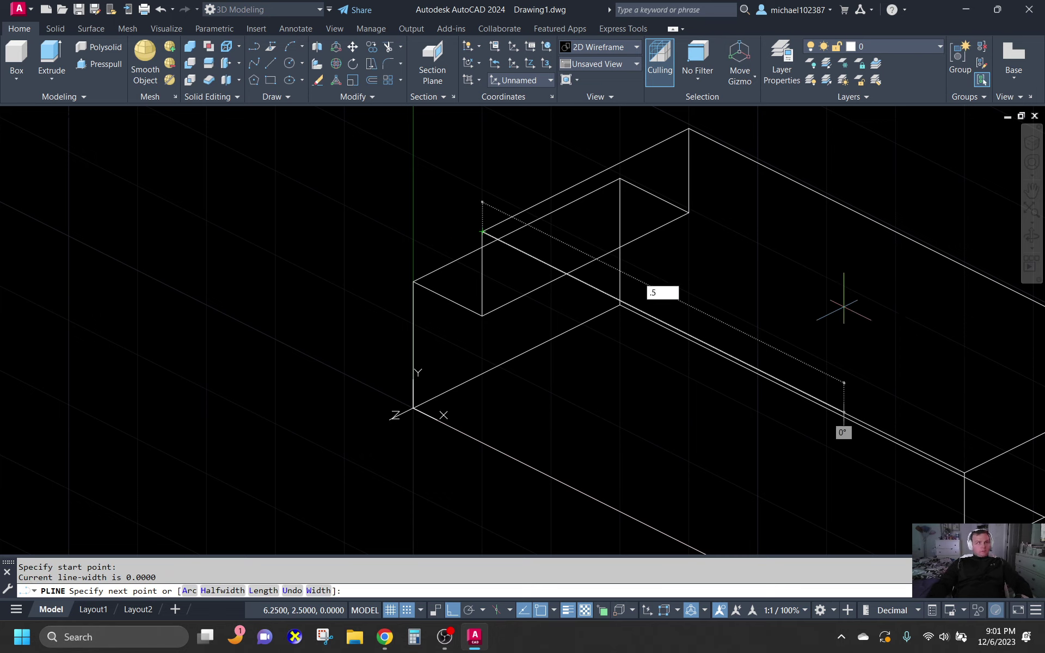
pyautogui.press('Return')
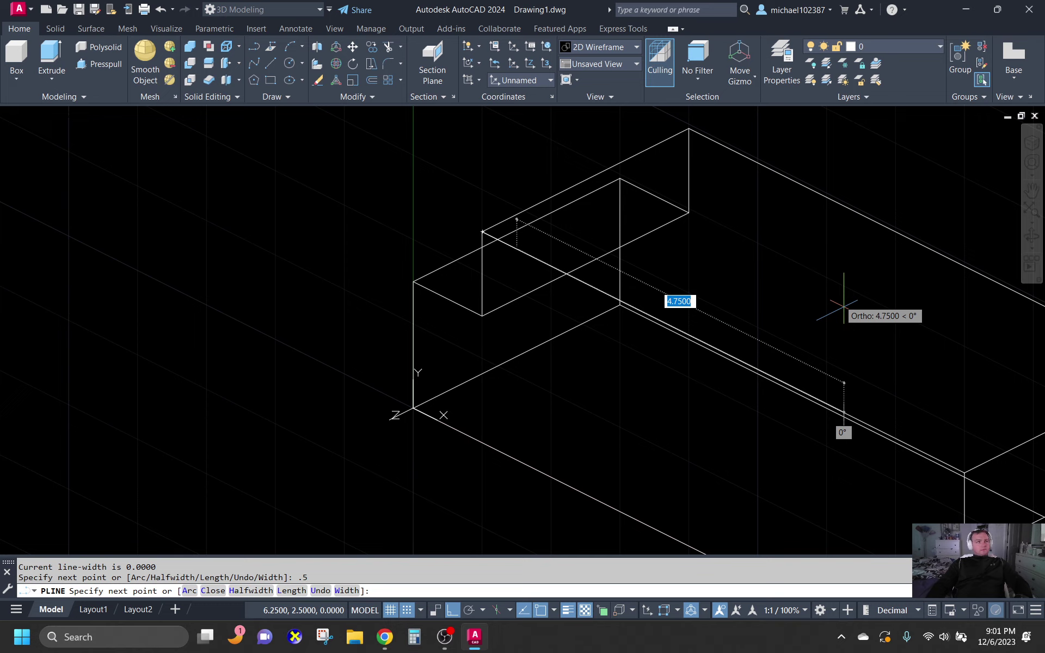
pyautogui.press('Escape')
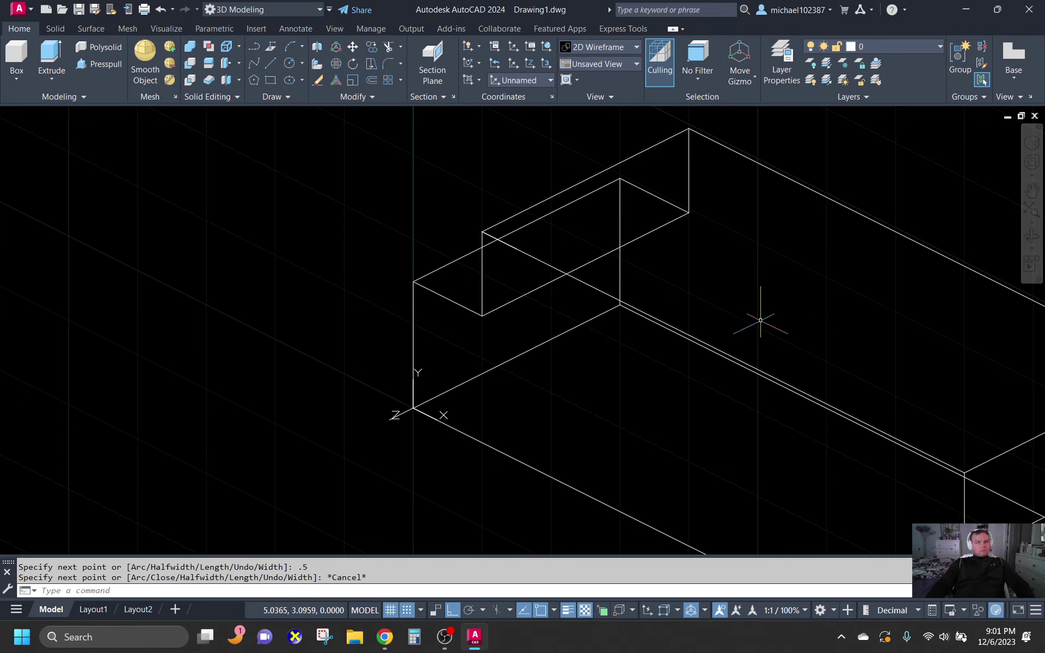
pyautogui.click(493, 236)
pyautogui.press('Delete')
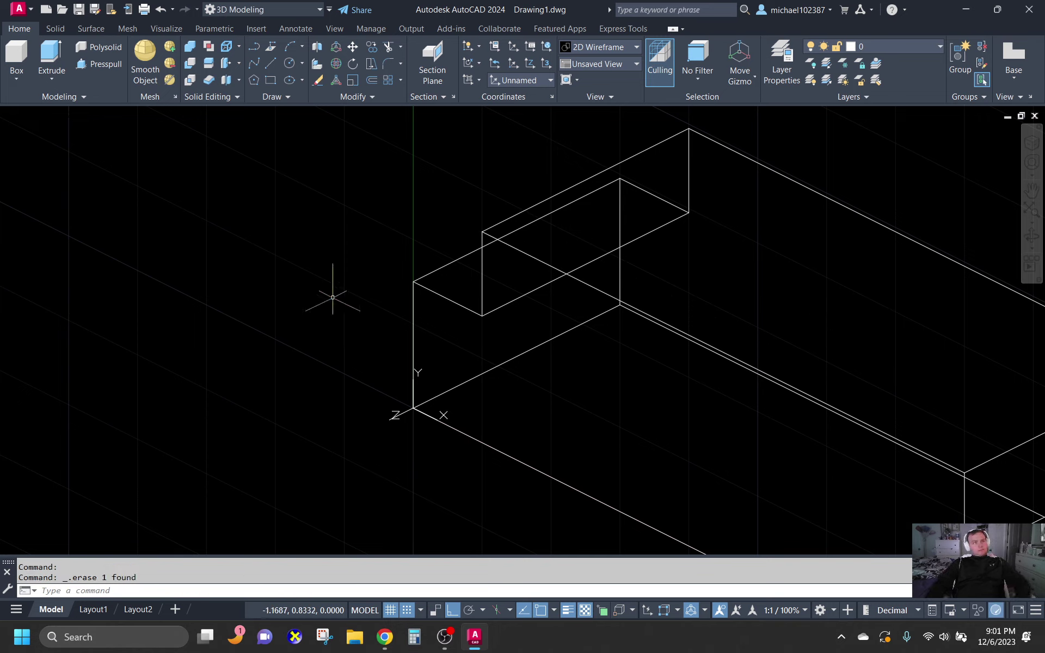
# - Show the plan view of the current UCS and start a polyline at the raised section's upper corner nearest the Y axis
pyautogui.write('plan')
pyautogui.press('Return')
pyautogui.press('Return')
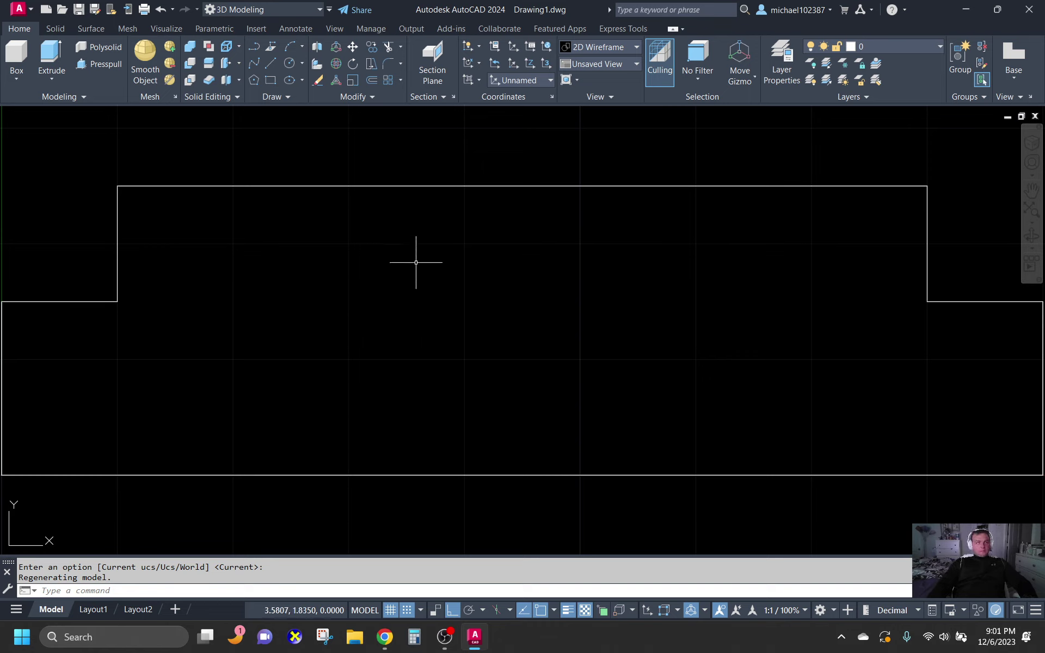
pyautogui.click(266, 51)
pyautogui.click(117, 185)
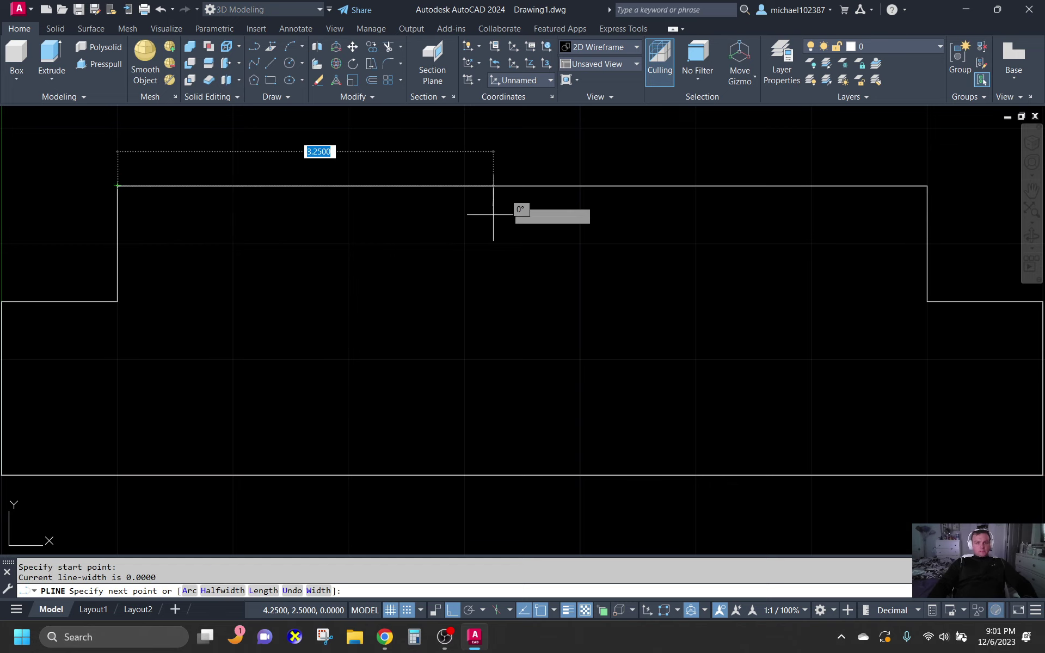
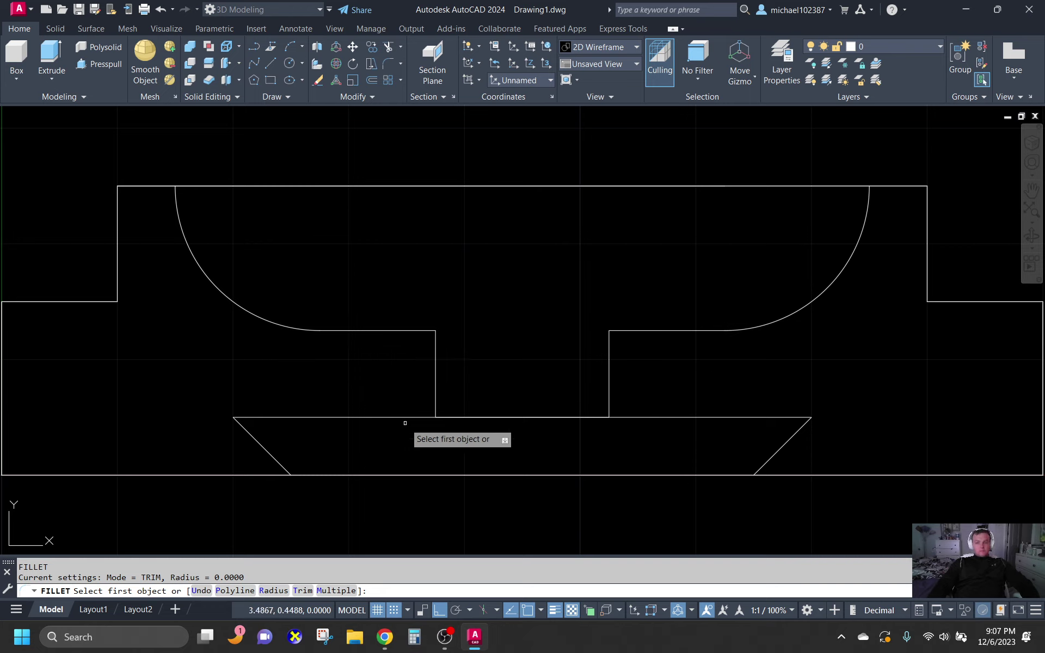
# - Create a boundary polyline from the region enclosed by the top edge, the two arcs and the central slot
pyautogui.press('Escape')
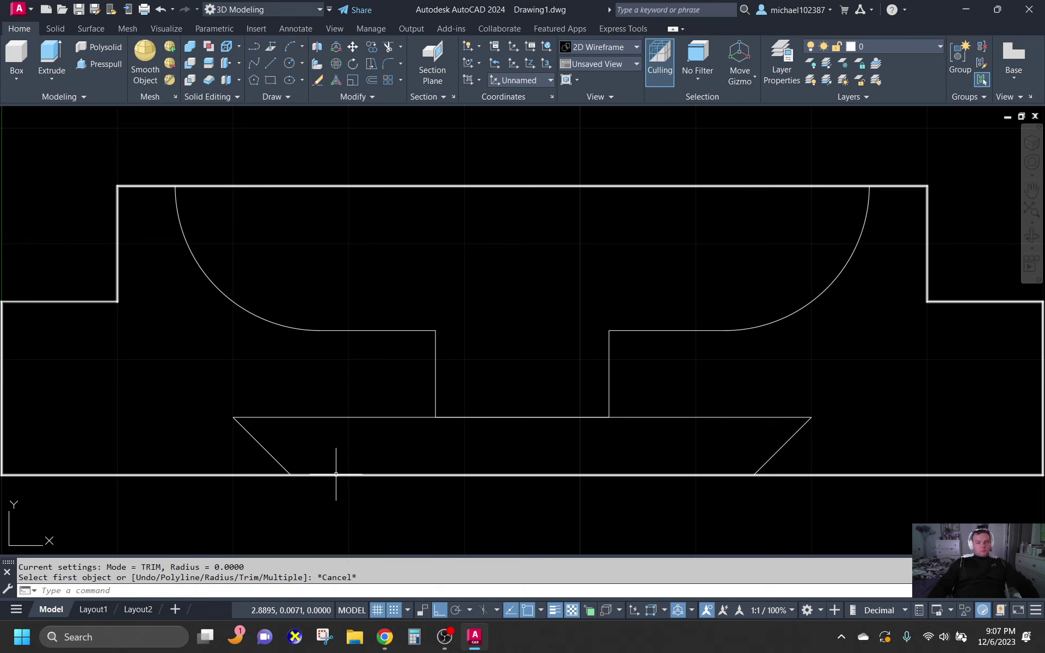
pyautogui.click(287, 96)
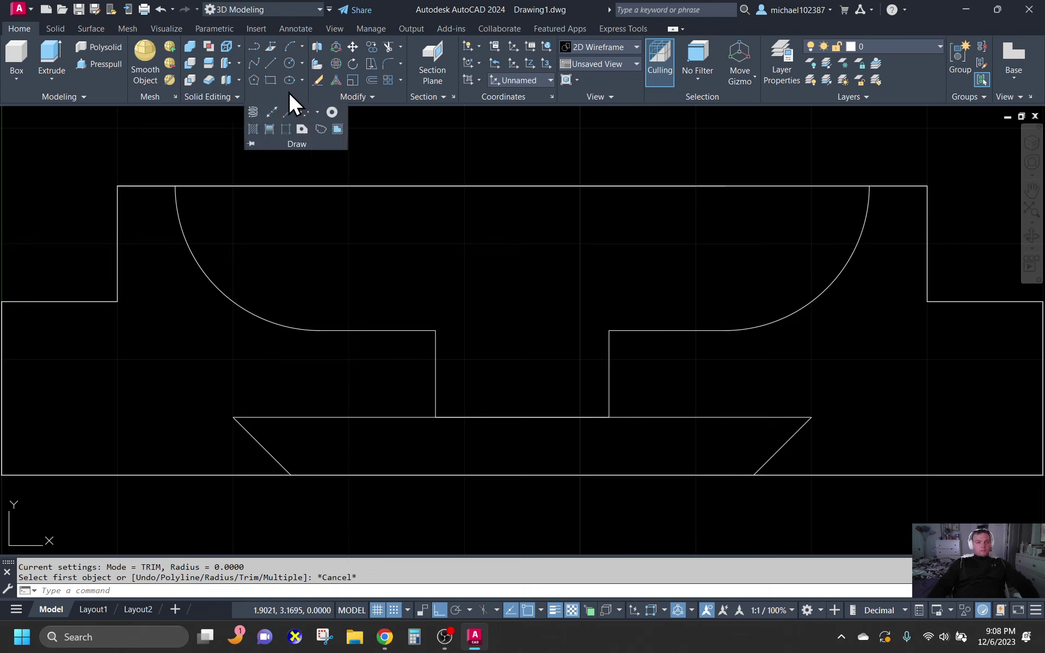
pyautogui.click(286, 130)
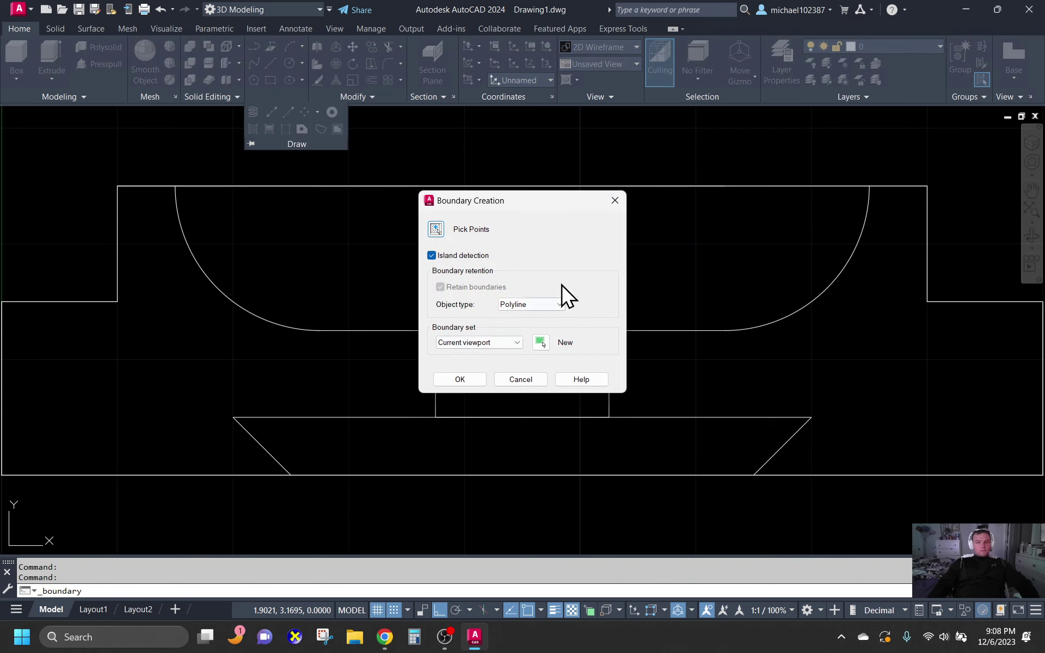
pyautogui.click(435, 229)
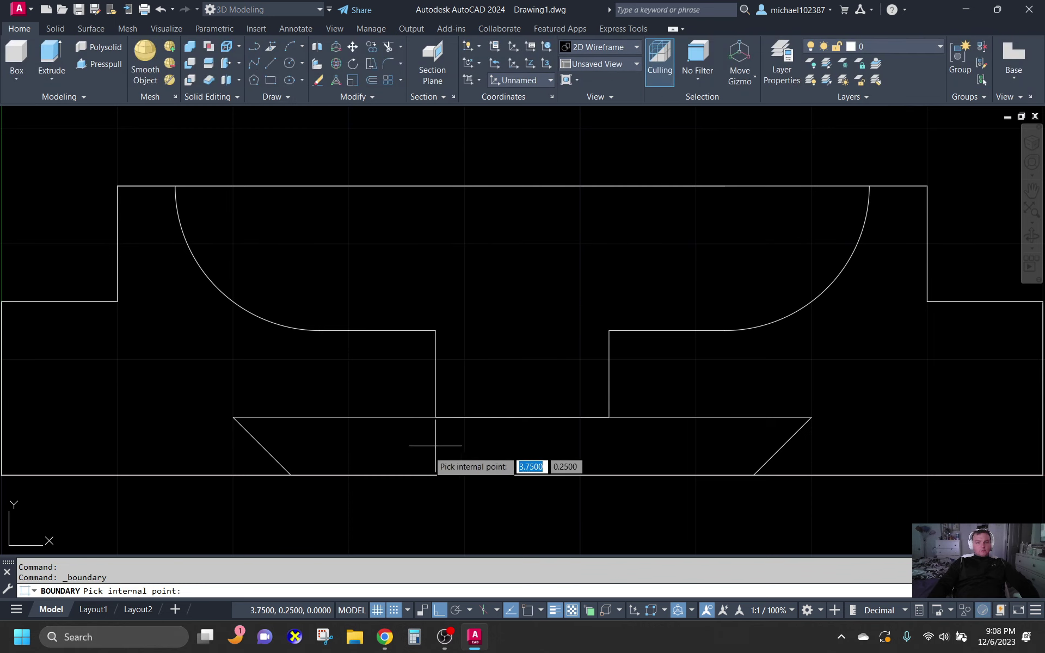
pyautogui.click(492, 272)
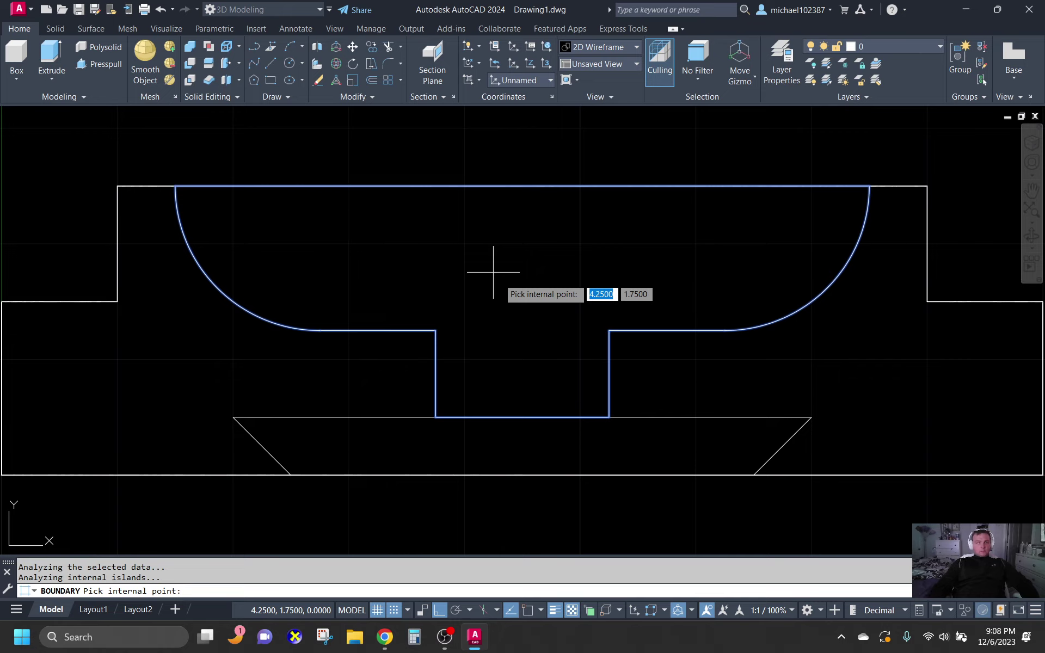
pyautogui.press('Return')
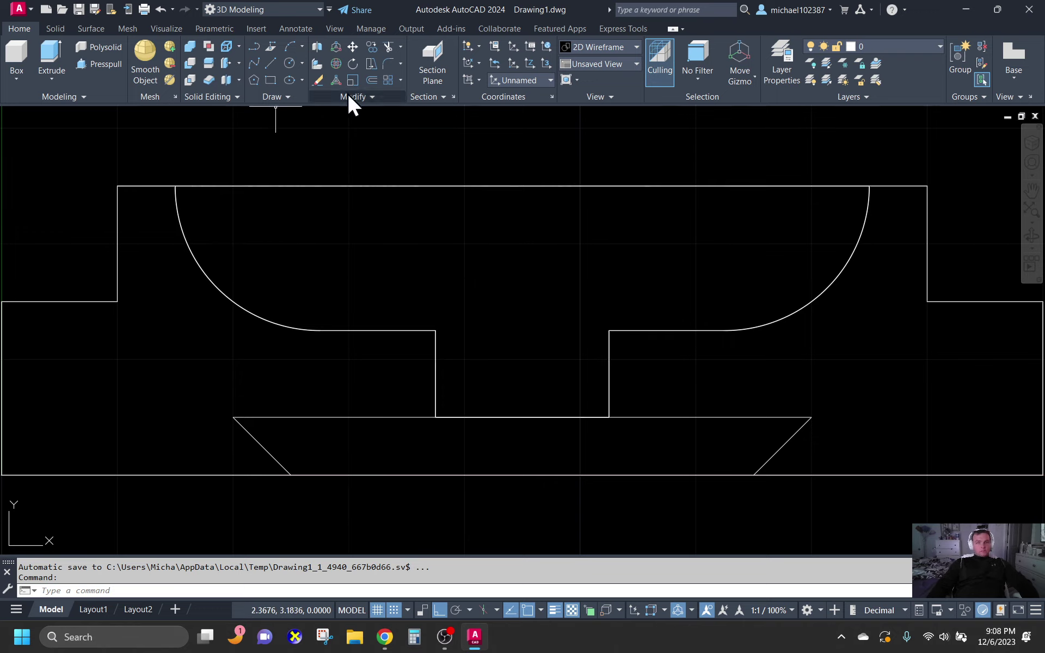
# - Create a boundary polyline from the trapezoidal region along the block's bottom edge
pyautogui.click(278, 97)
pyautogui.click(285, 129)
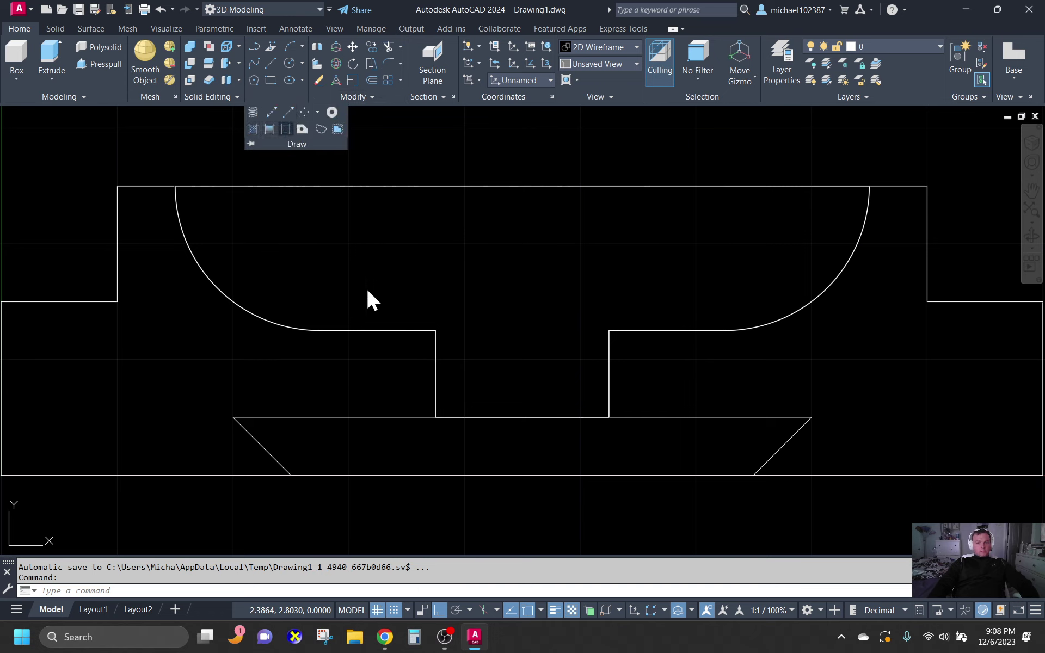
pyautogui.click(433, 229)
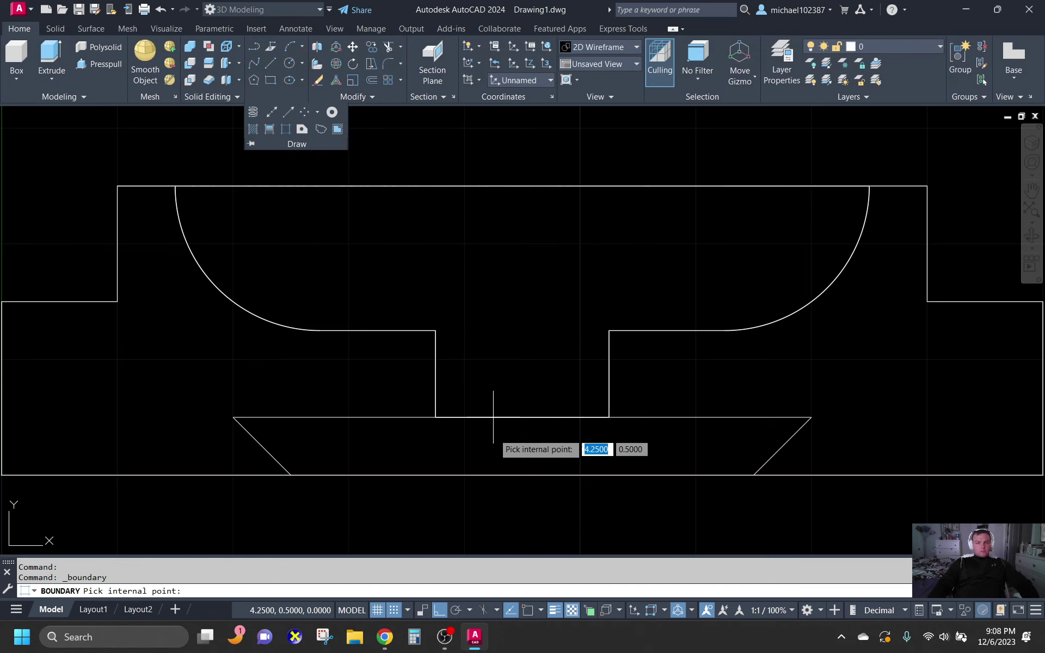
pyautogui.click(489, 446)
pyautogui.press('Return')
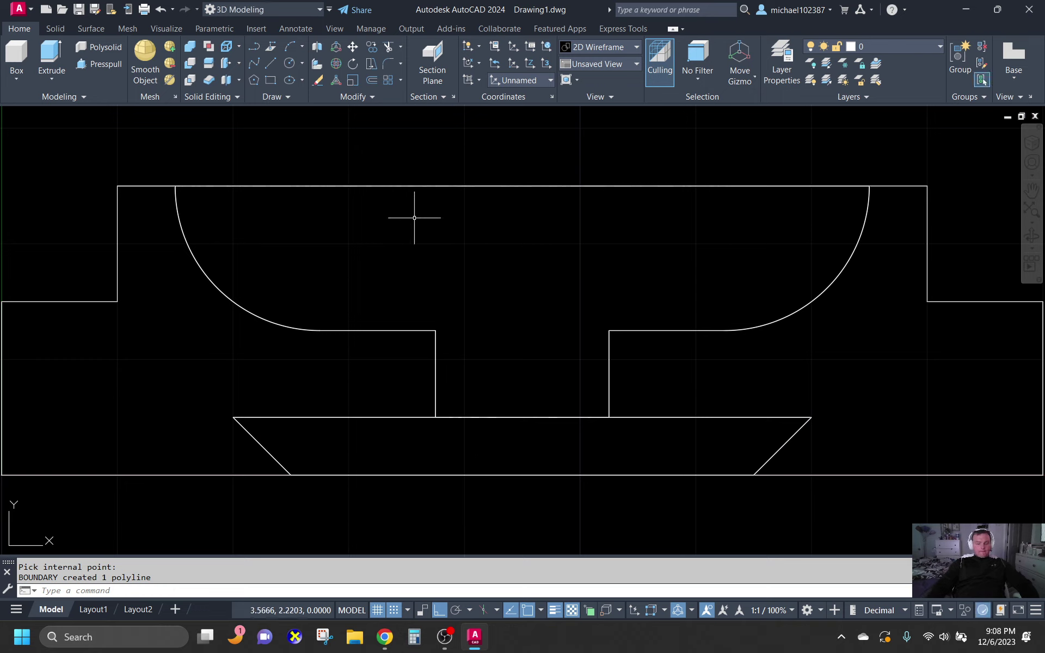
# - Set a southeast 3D viewpoint of the block using Viewpoint Presets
pyautogui.write('VP')
pyautogui.press('Return')
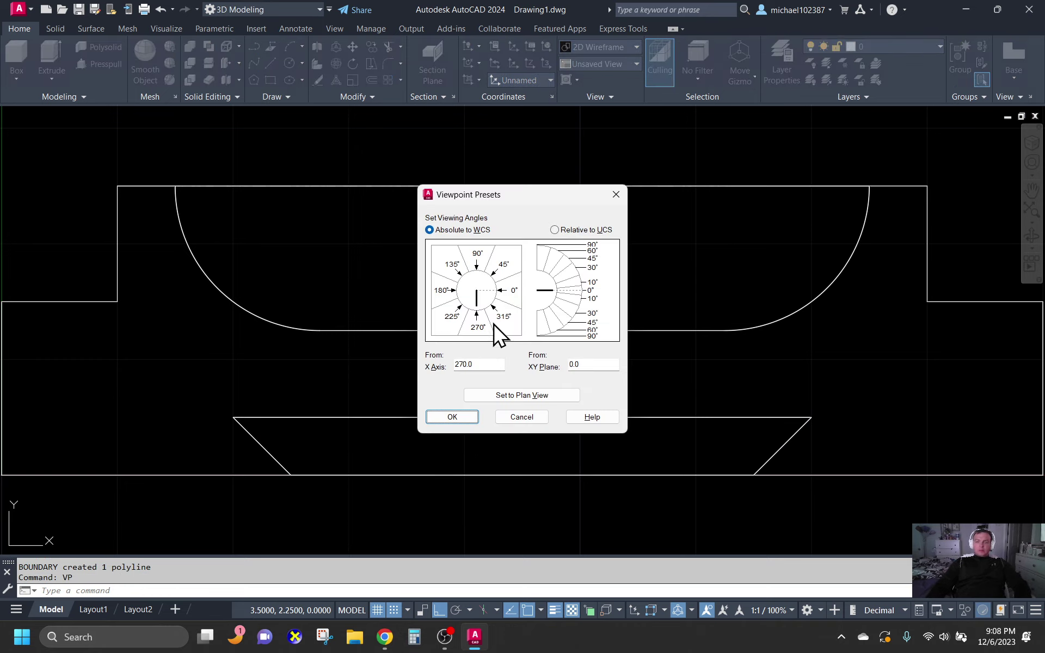
pyautogui.click(551, 293)
pyautogui.click(452, 417)
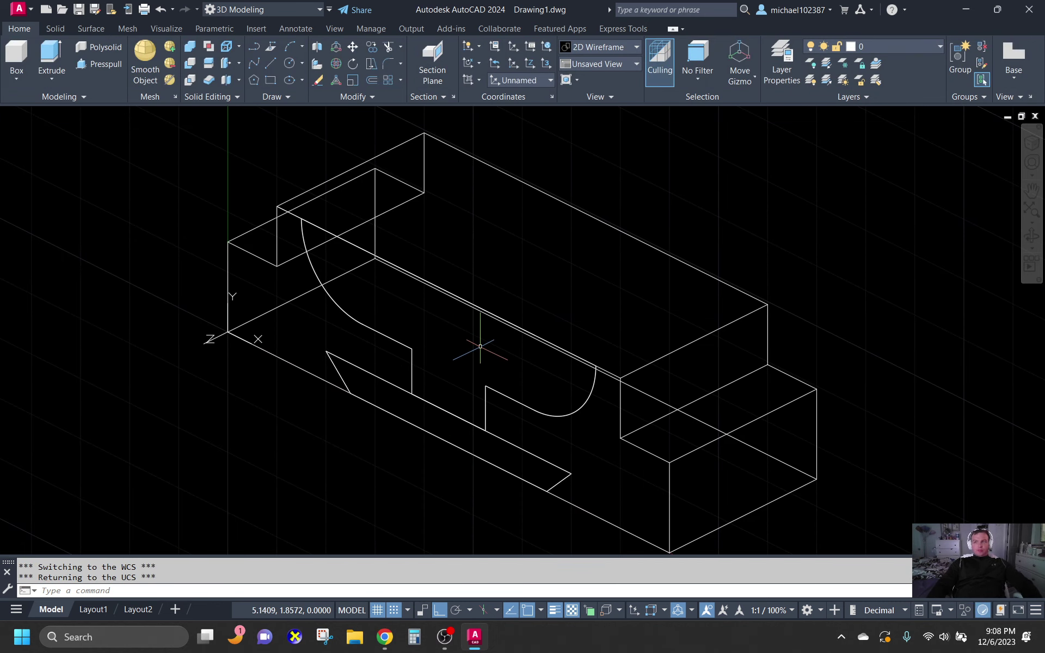
# - Extrude the bottom trapezoid polyline about 9.16 units backward, past the block's far face
pyautogui.click(487, 452)
pyautogui.click(482, 455)
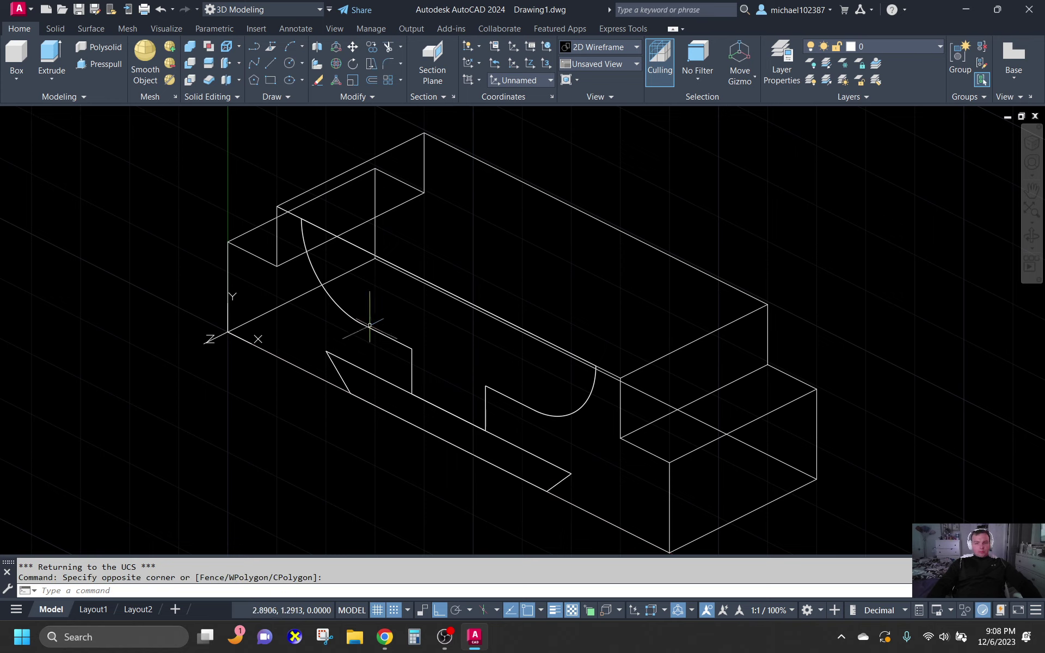
pyautogui.click(52, 65)
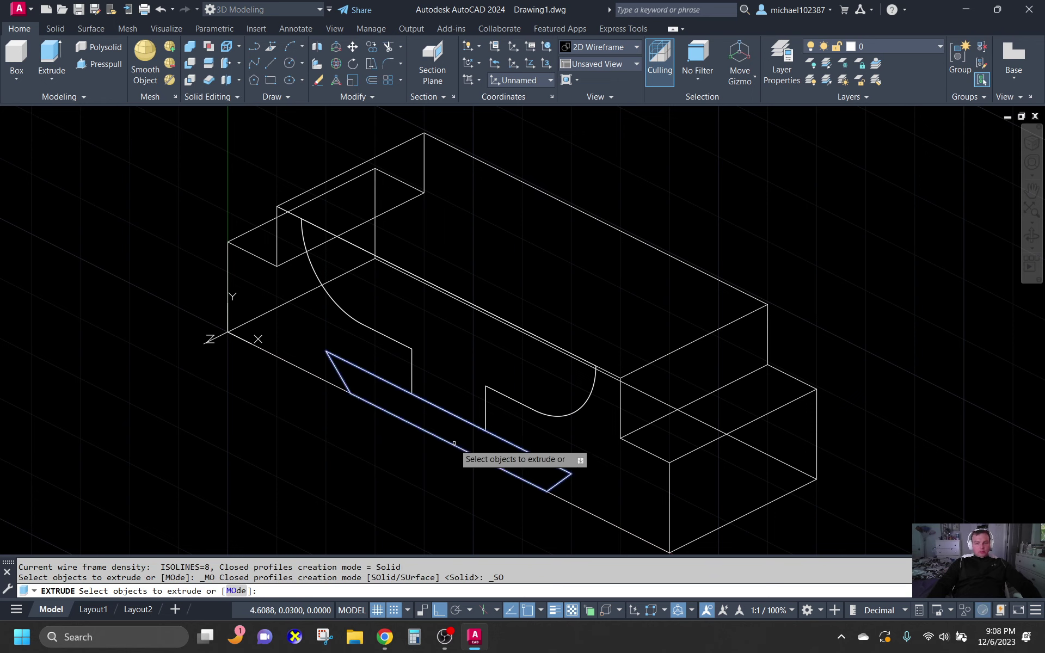
pyautogui.click(460, 459)
pyautogui.press('Return')
pyautogui.press('Escape')
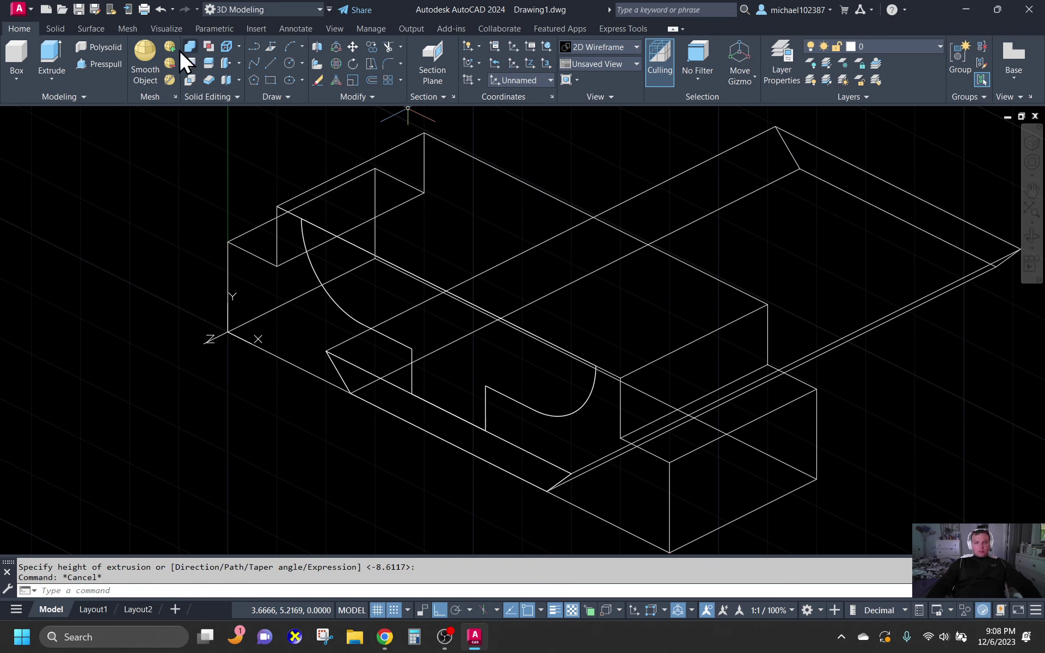
# - Subtract the extruded trapezoid solid from the block to cut the bottom channel
pyautogui.click(187, 64)
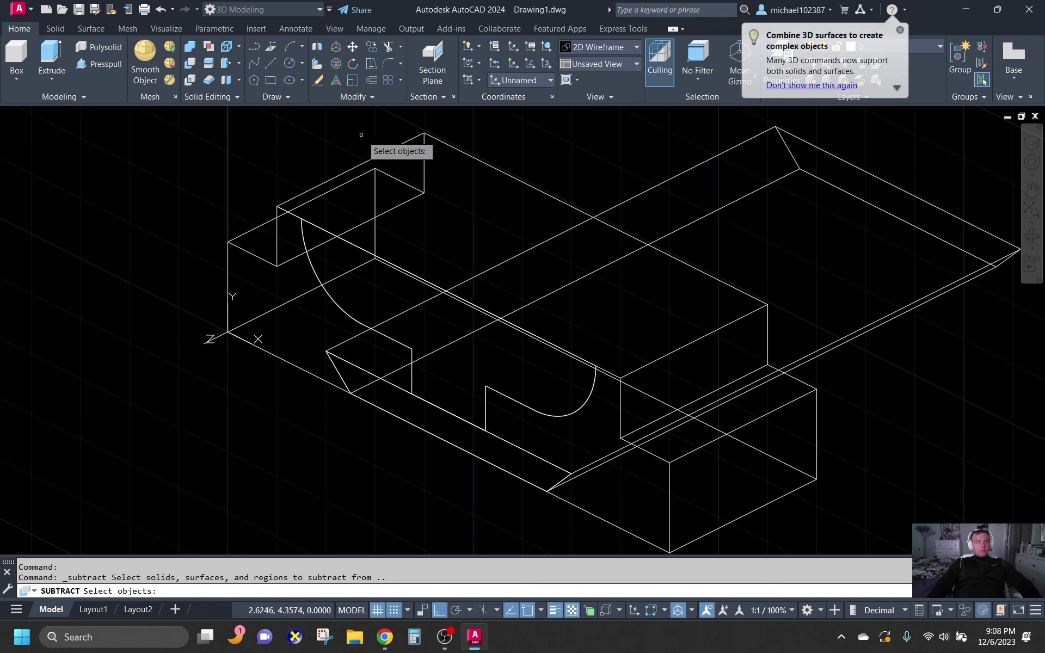
pyautogui.click(529, 186)
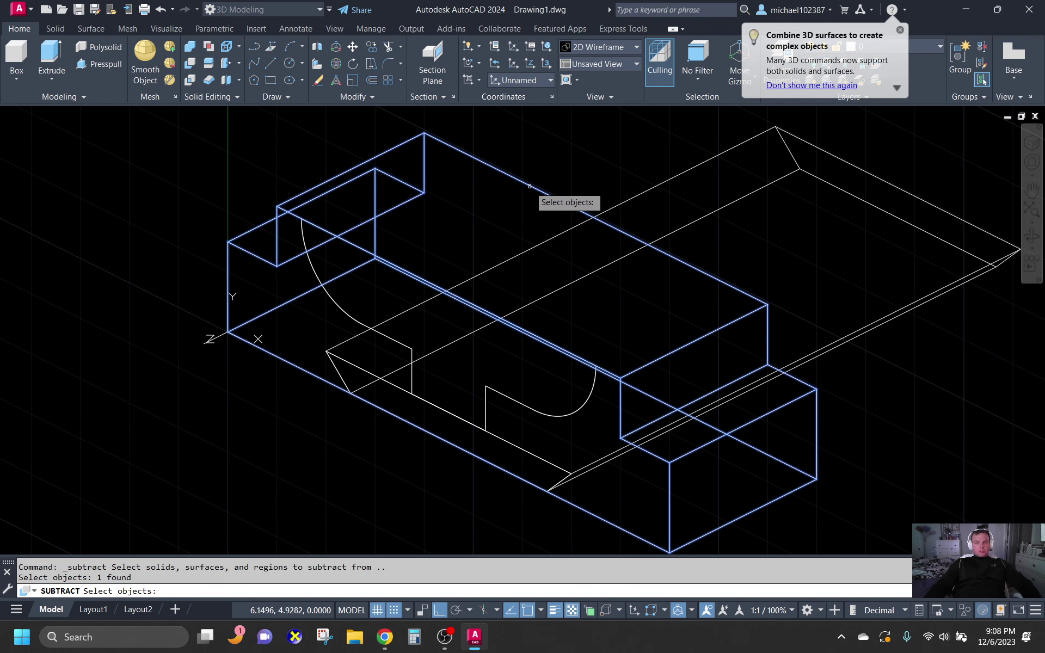
pyautogui.press('Return')
pyautogui.click(663, 181)
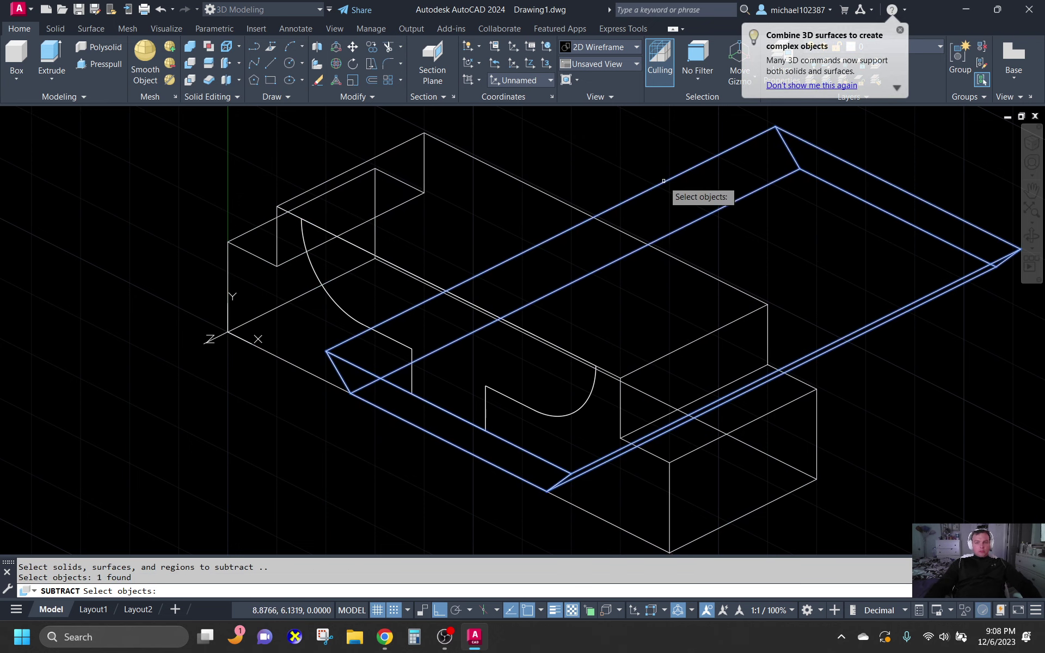
pyautogui.press('Return')
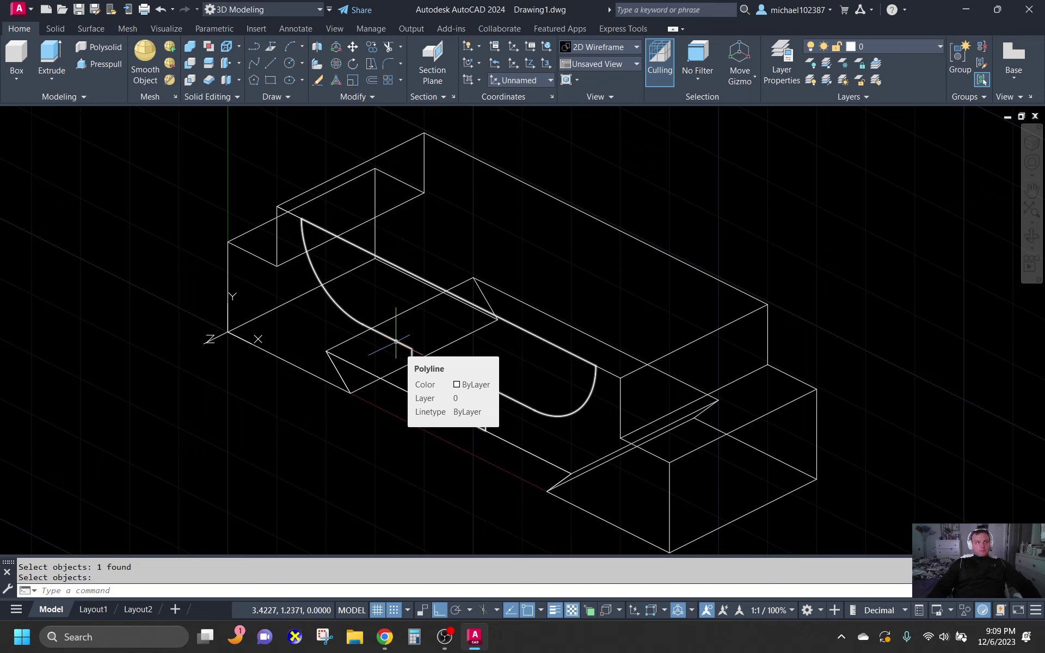
pyautogui.press('Escape')
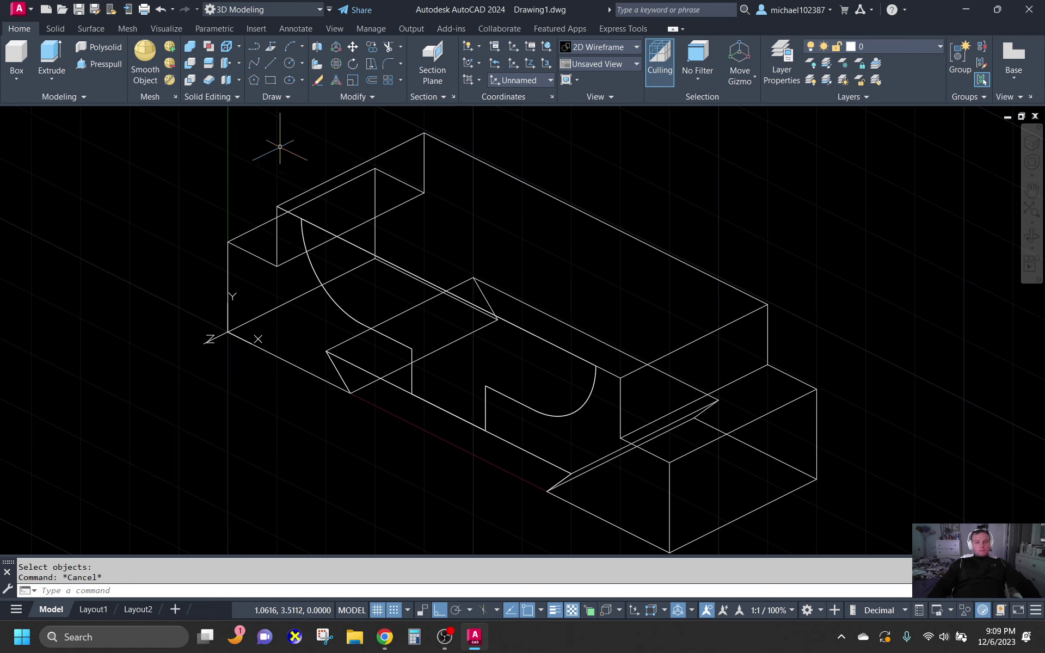
# - Extrude the closed arc-and-slot cavity polyline 4 units outward from the block's front face
pyautogui.click(59, 60)
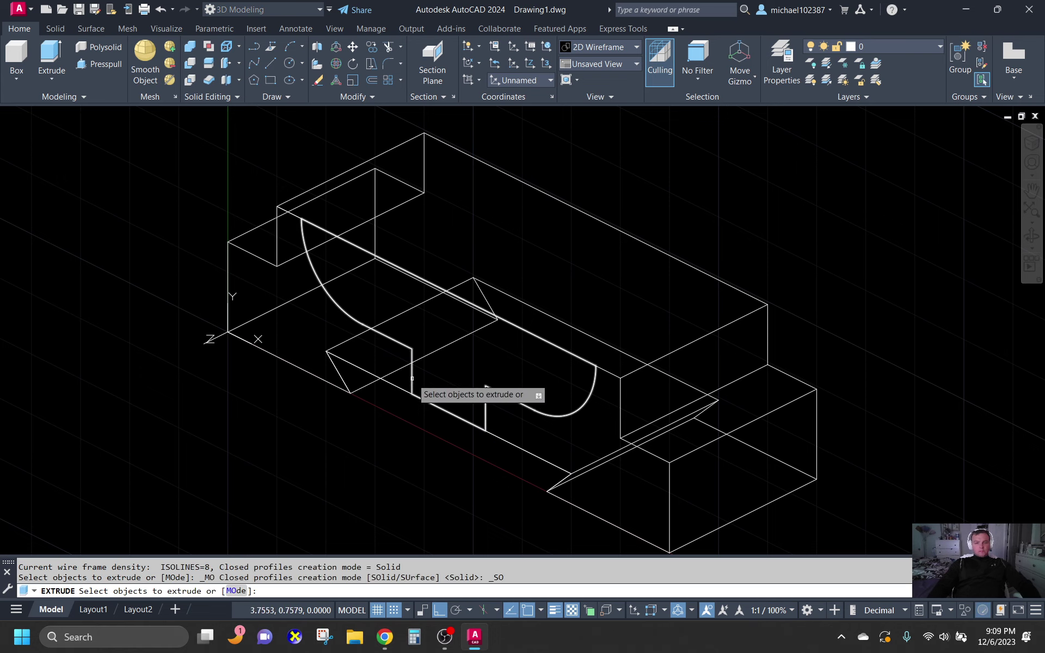
pyautogui.click(437, 401)
pyautogui.press('Return')
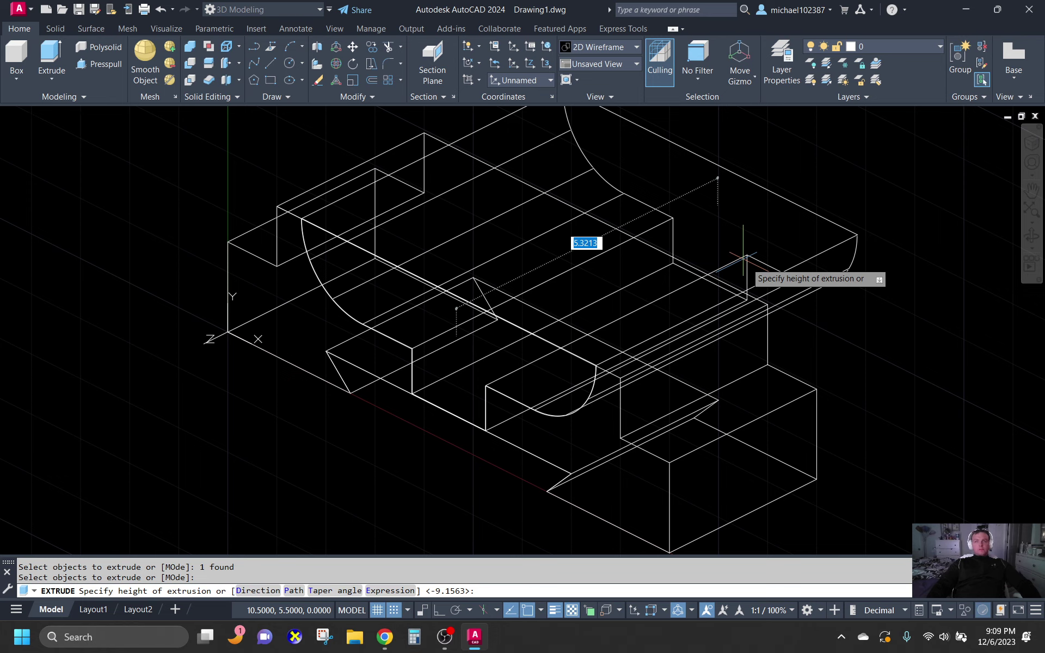
pyautogui.scroll(-3, 747, 261)
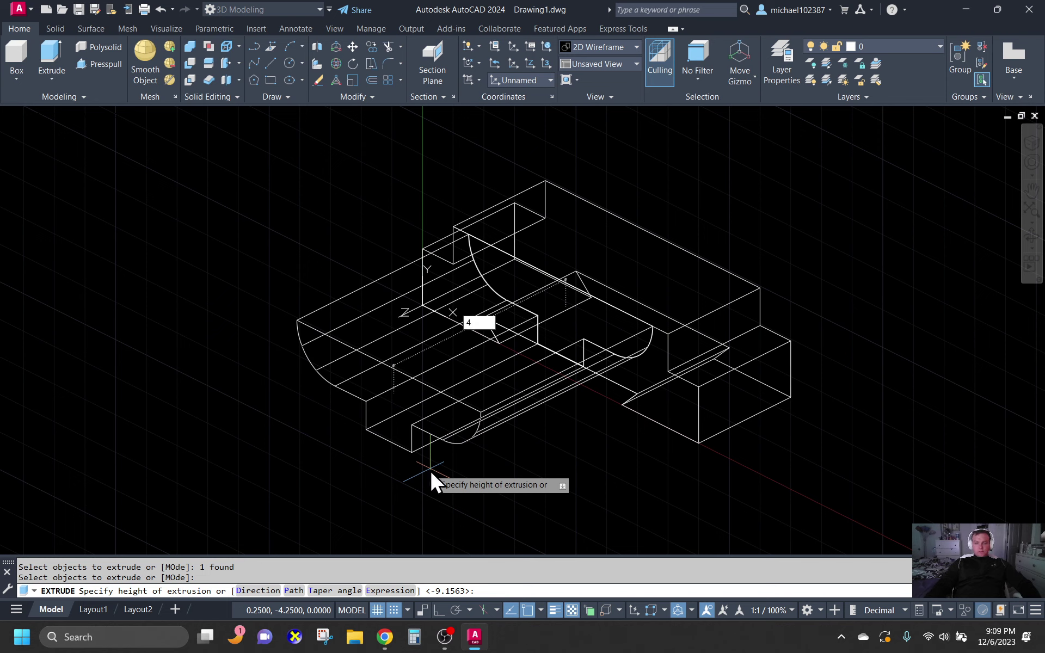
pyautogui.press('Return')
# - Move the extruded cavity solid about 3.9 units away from the block, straight out from its front face
pyautogui.click(471, 353)
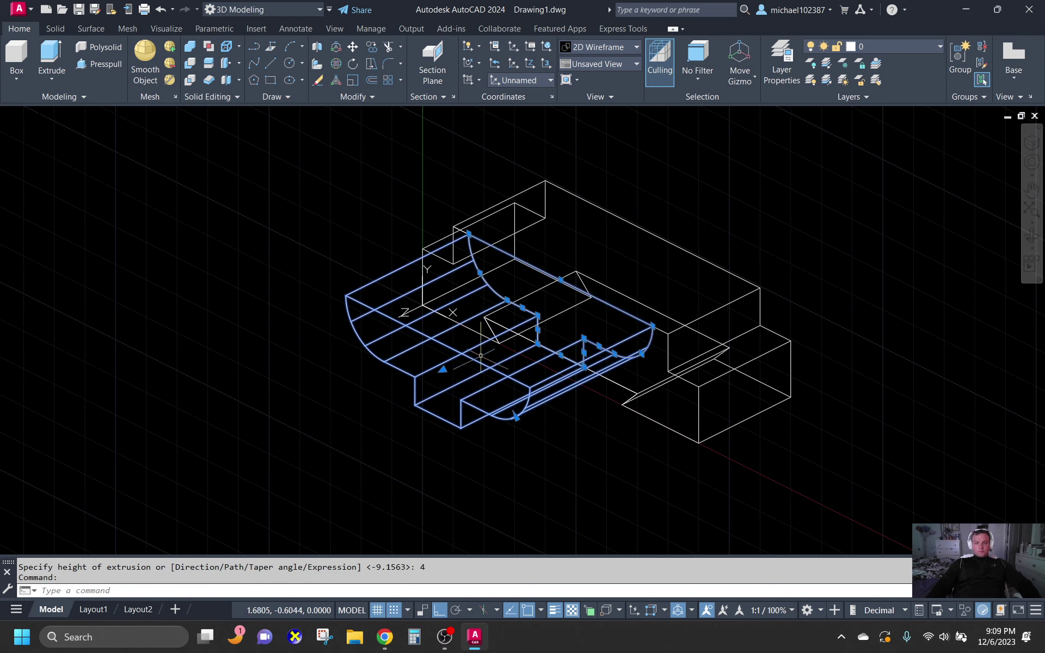
pyautogui.write('m')
pyautogui.press('Return')
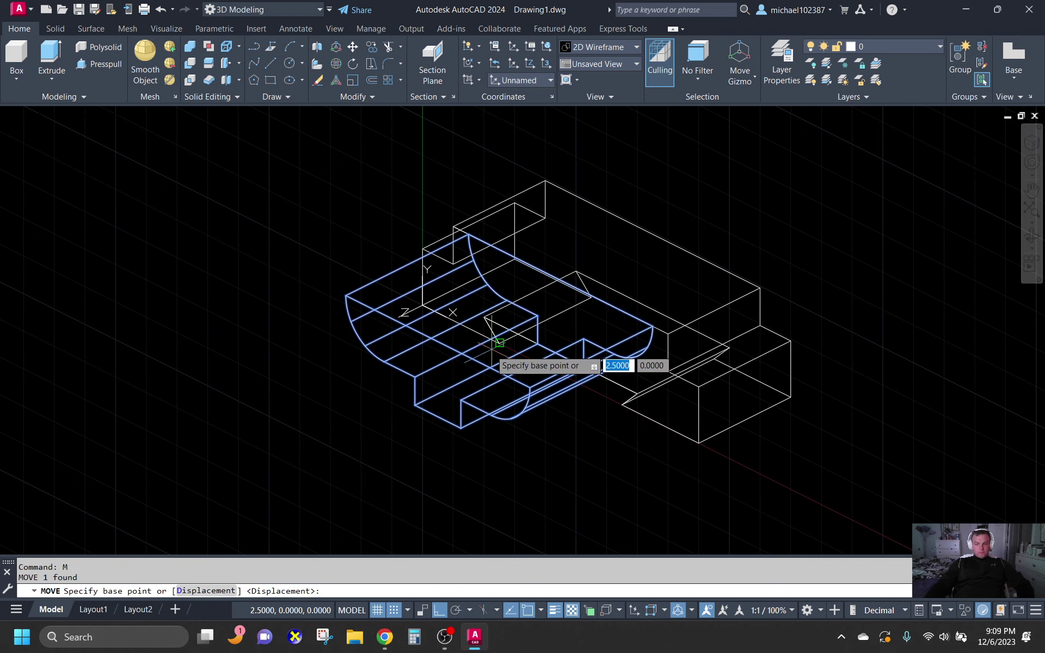
pyautogui.click(582, 424)
pyautogui.click(465, 458)
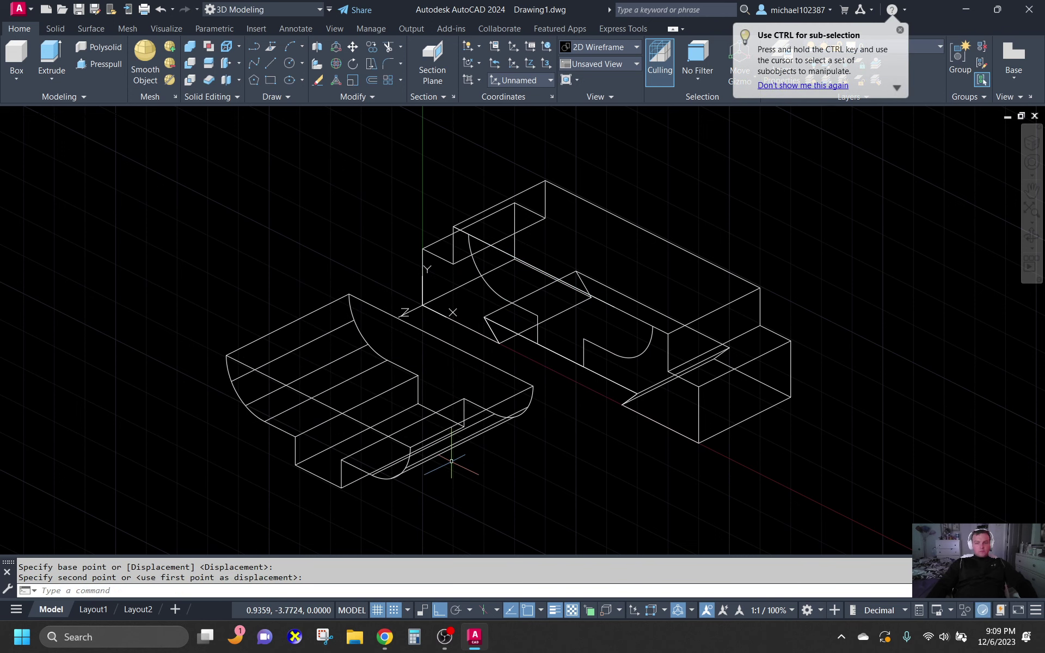
pyautogui.press('Escape')
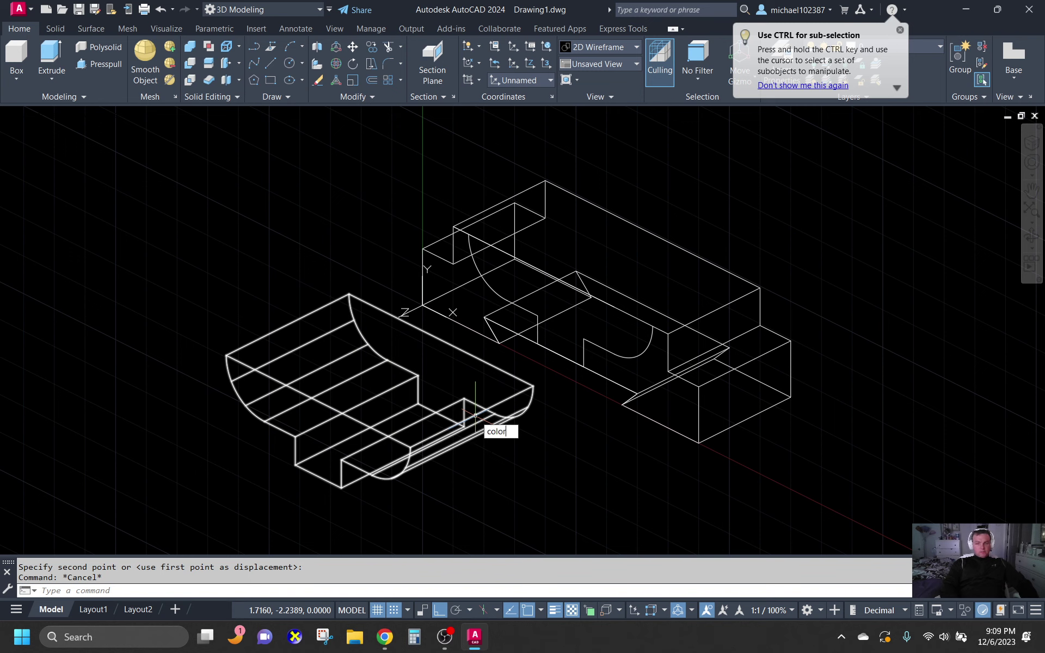
# - Set the current drawing color to yellow, index color 2
pyautogui.press('Return')
pyautogui.click(421, 361)
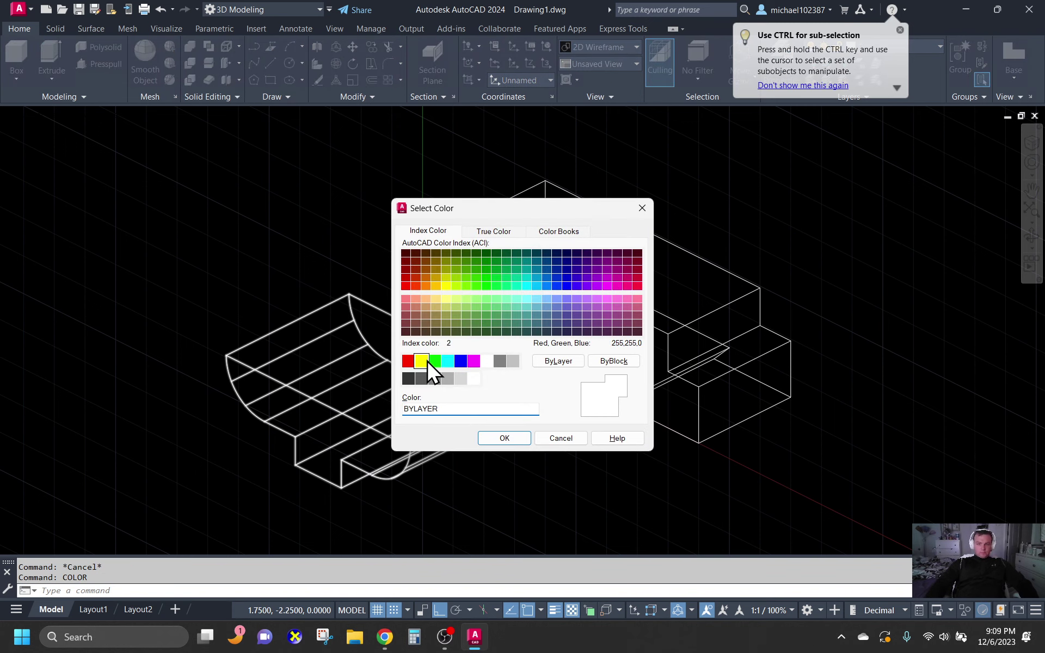
pyautogui.click(504, 438)
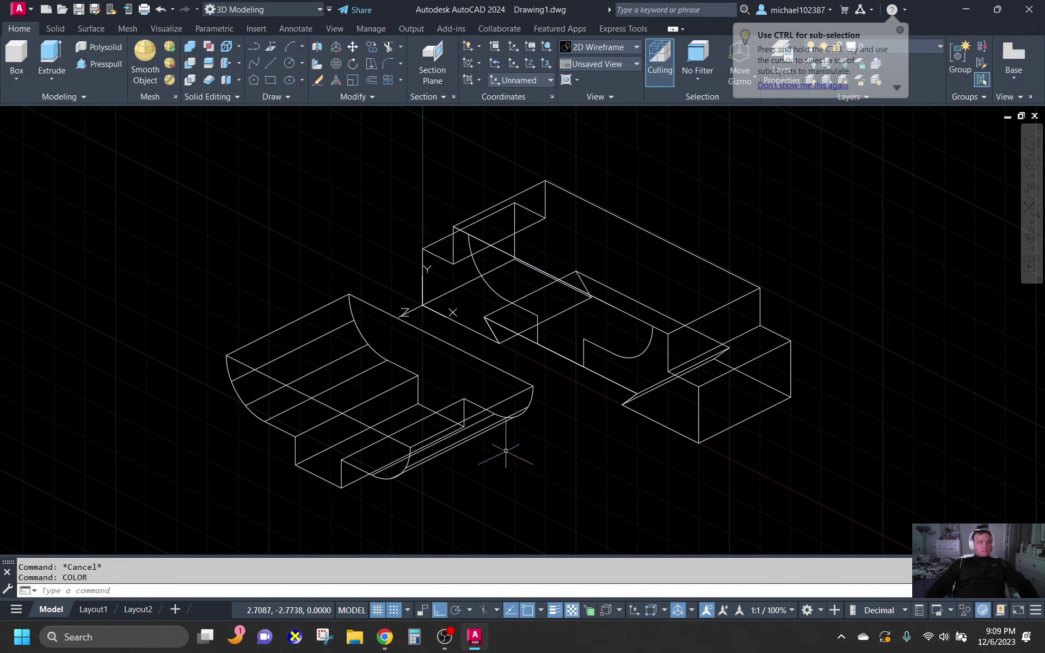
pyautogui.click(256, 48)
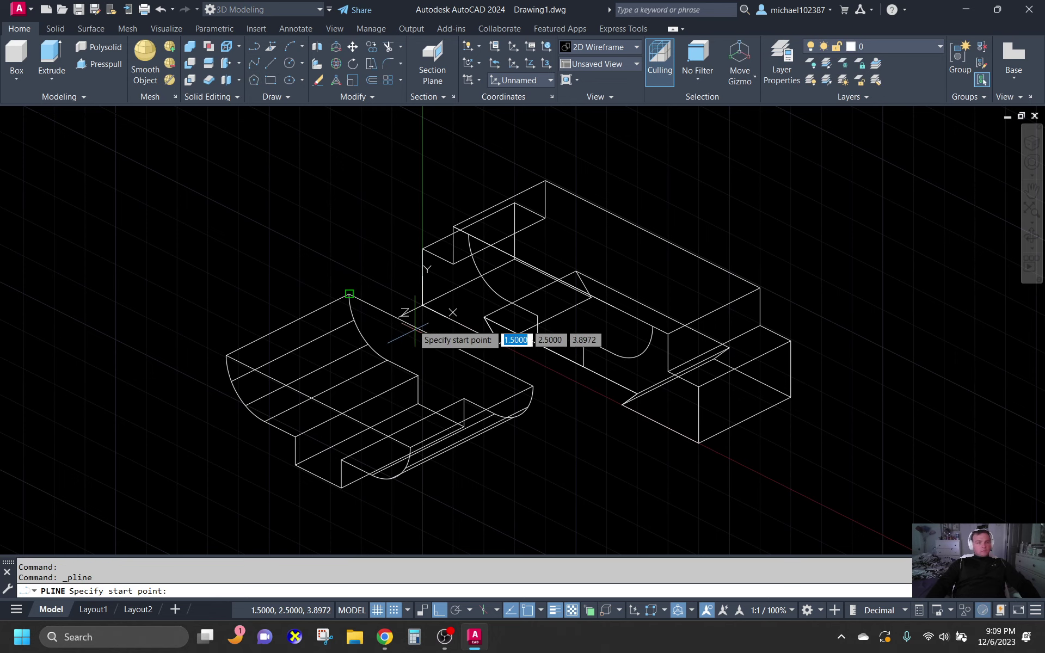
pyautogui.write('ucs')
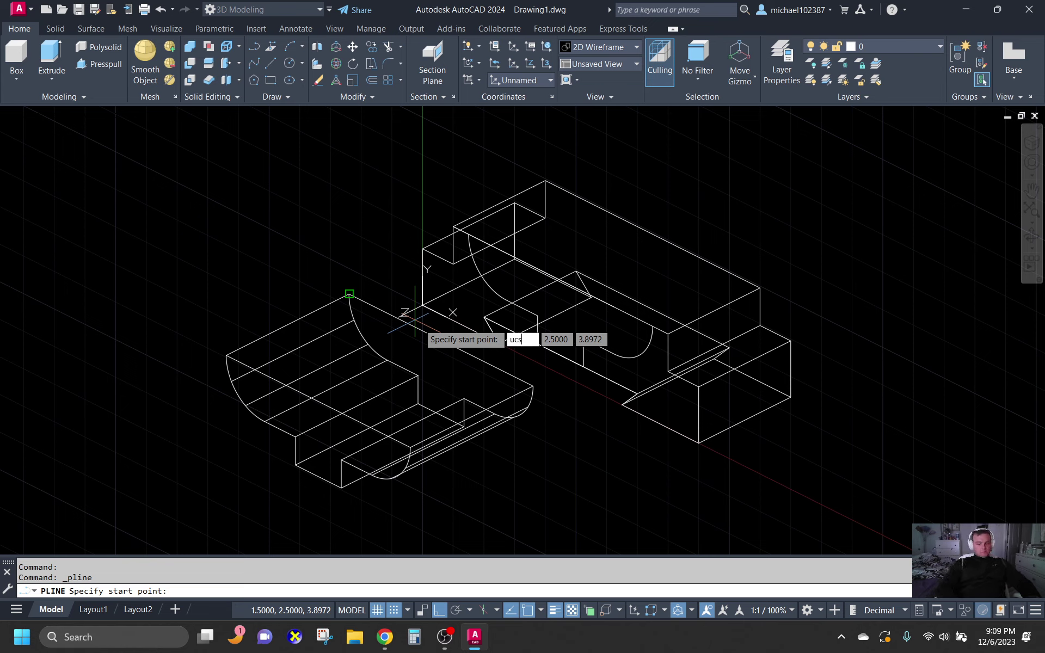
pyautogui.press('Return')
pyautogui.press('Escape')
pyautogui.press('Escape')
# - Reset the UCS to World
pyautogui.write('ucs')
pyautogui.press('Return')
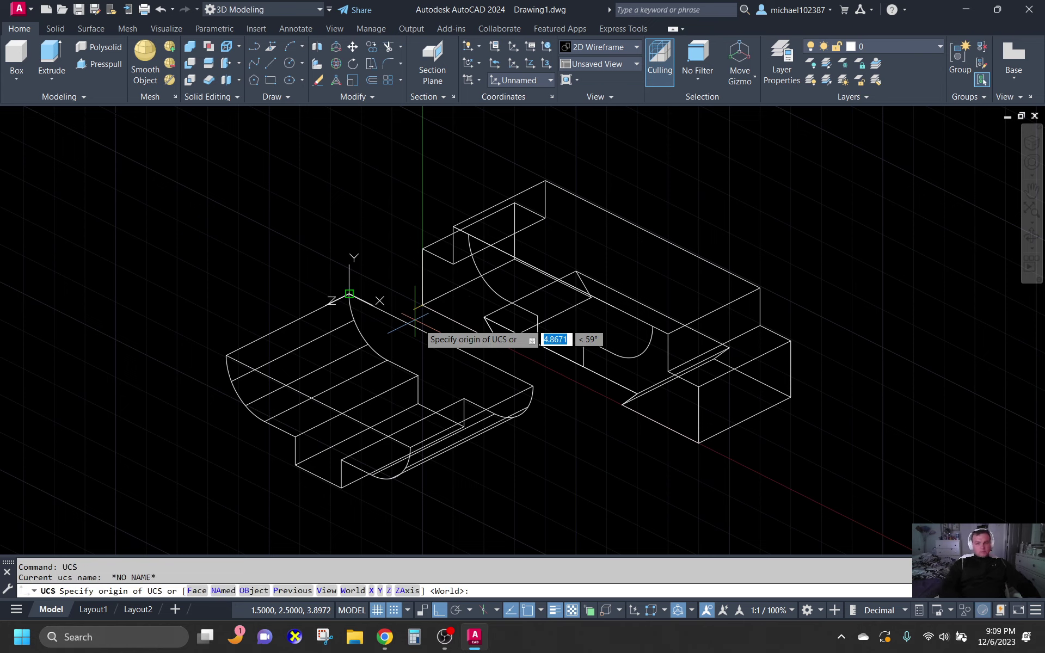
pyautogui.press('Return')
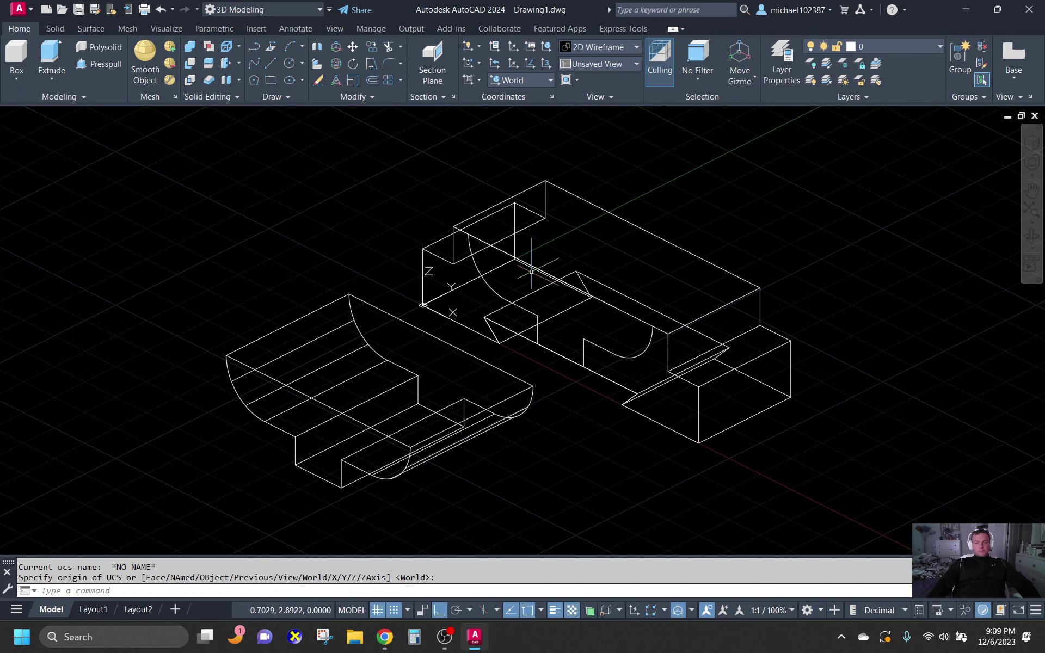
pyautogui.click(254, 47)
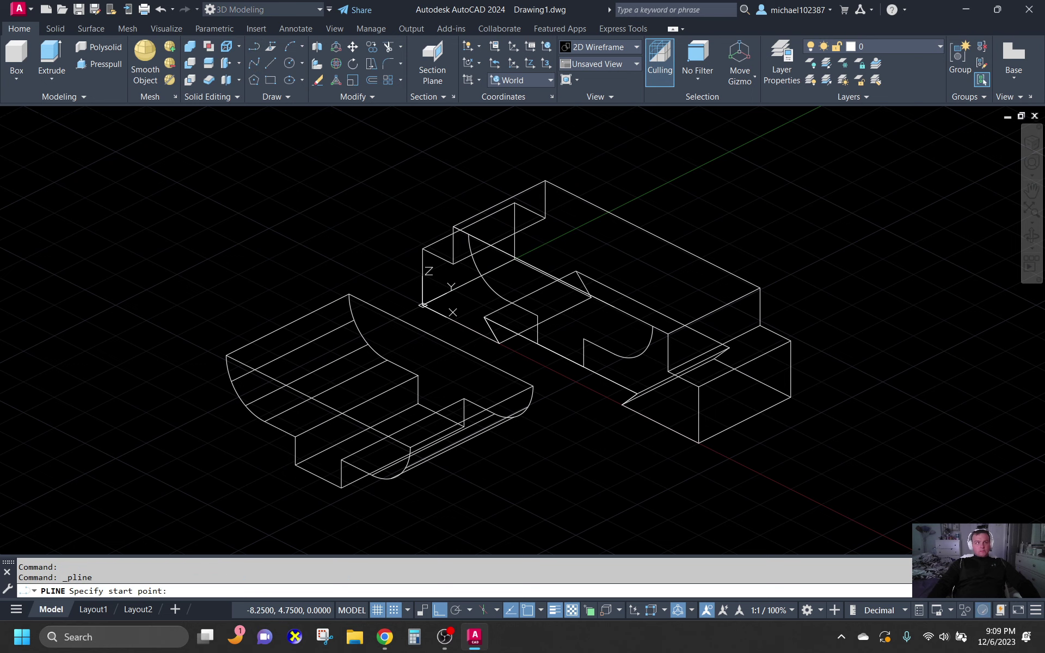
pyautogui.keyDown('shift'); pyautogui.rightClick(320, 409); pyautogui.keyUp('shift')
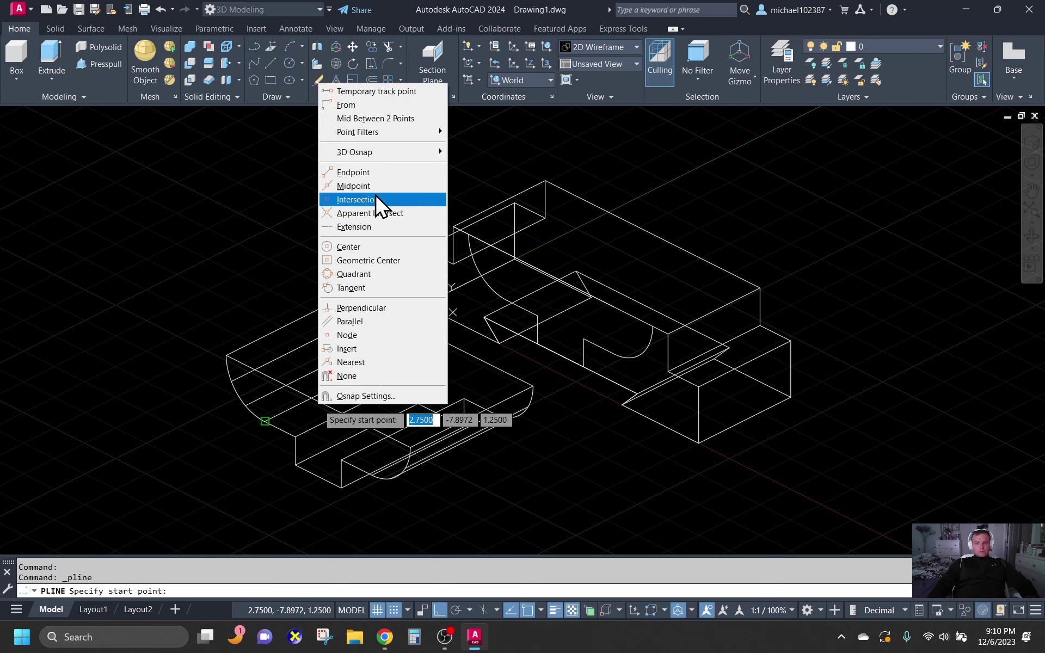
pyautogui.click(359, 185)
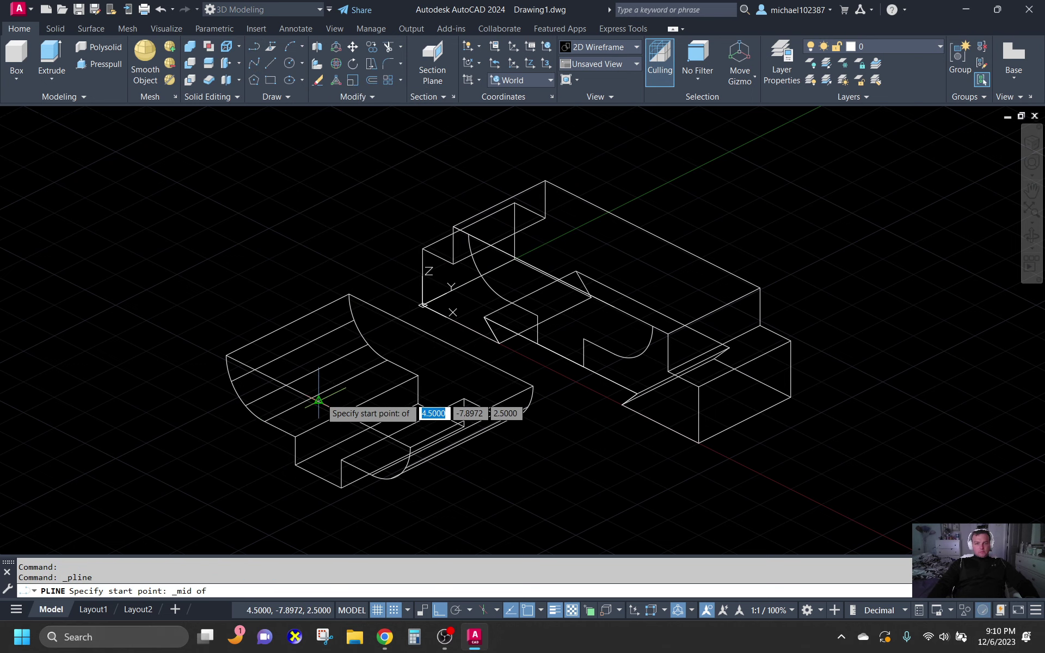
pyautogui.click(318, 400)
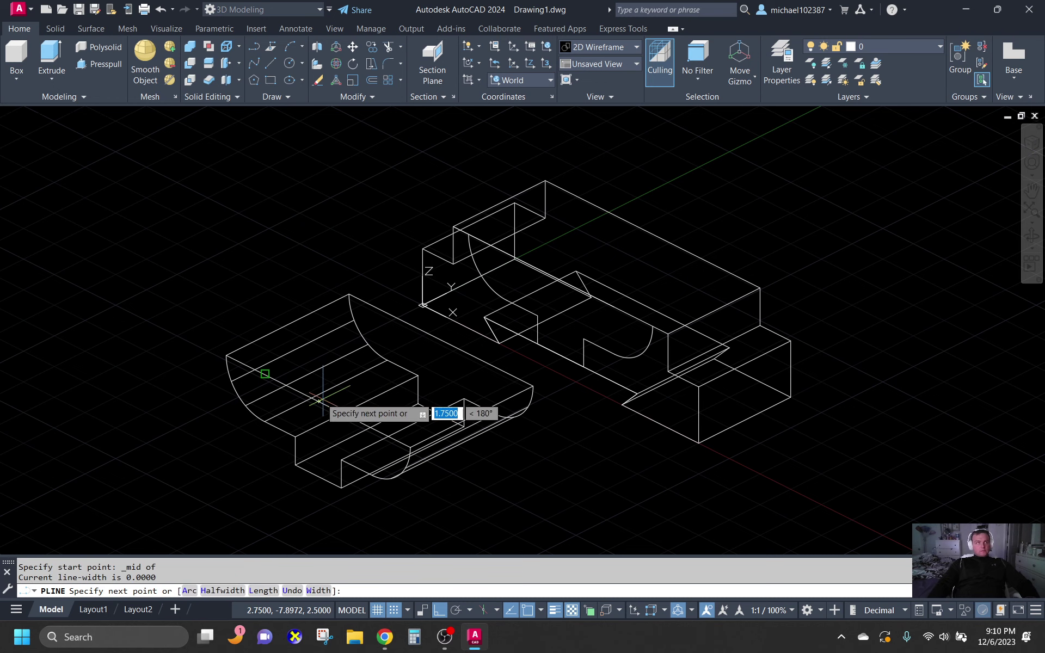
pyautogui.keyDown('shift'); pyautogui.rightClick(576, 280); pyautogui.keyUp('shift')
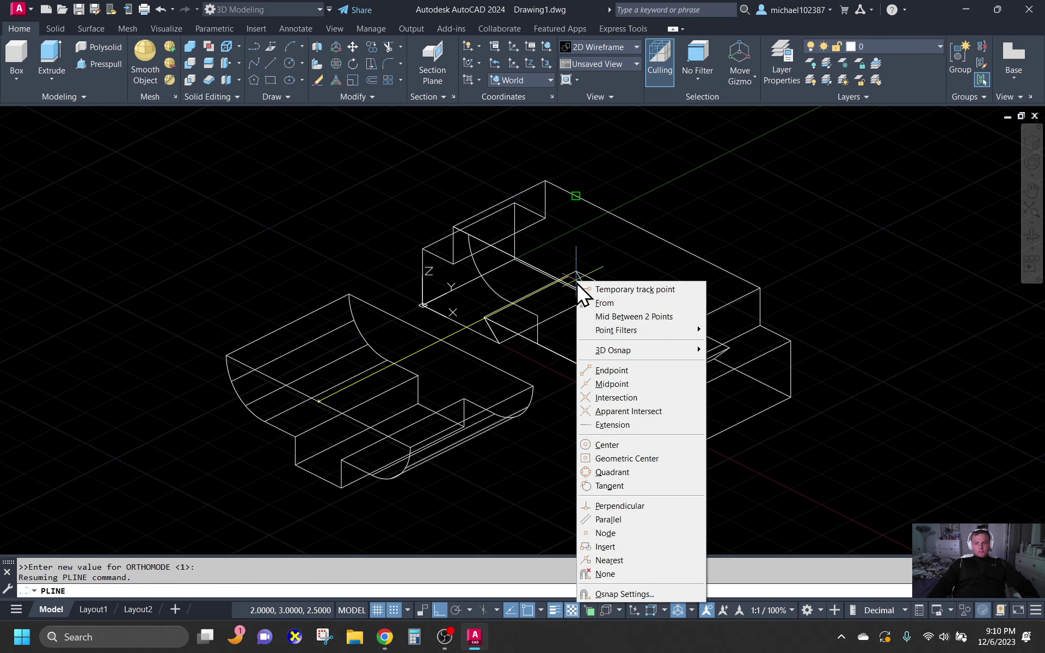
pyautogui.click(626, 385)
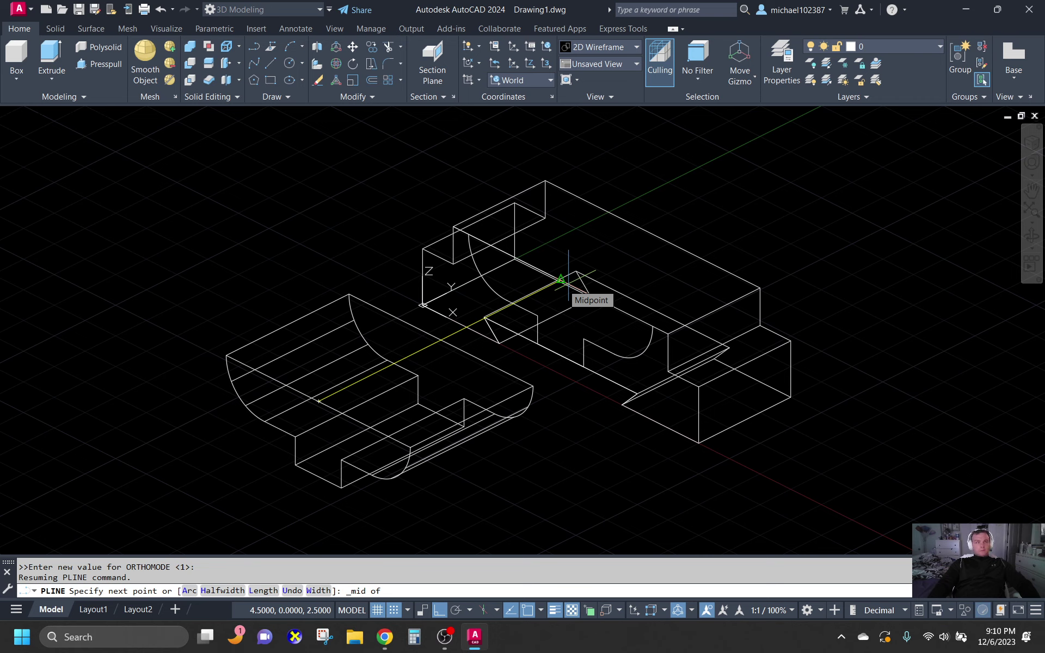
pyautogui.press('Escape')
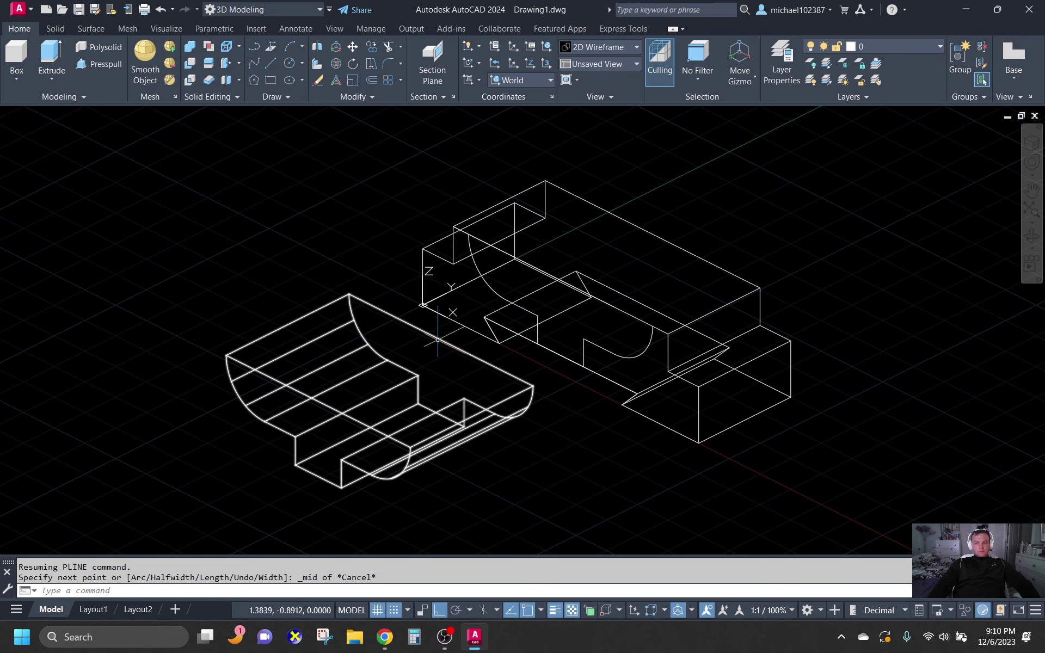
pyautogui.hotkey('alt', 'Tab')
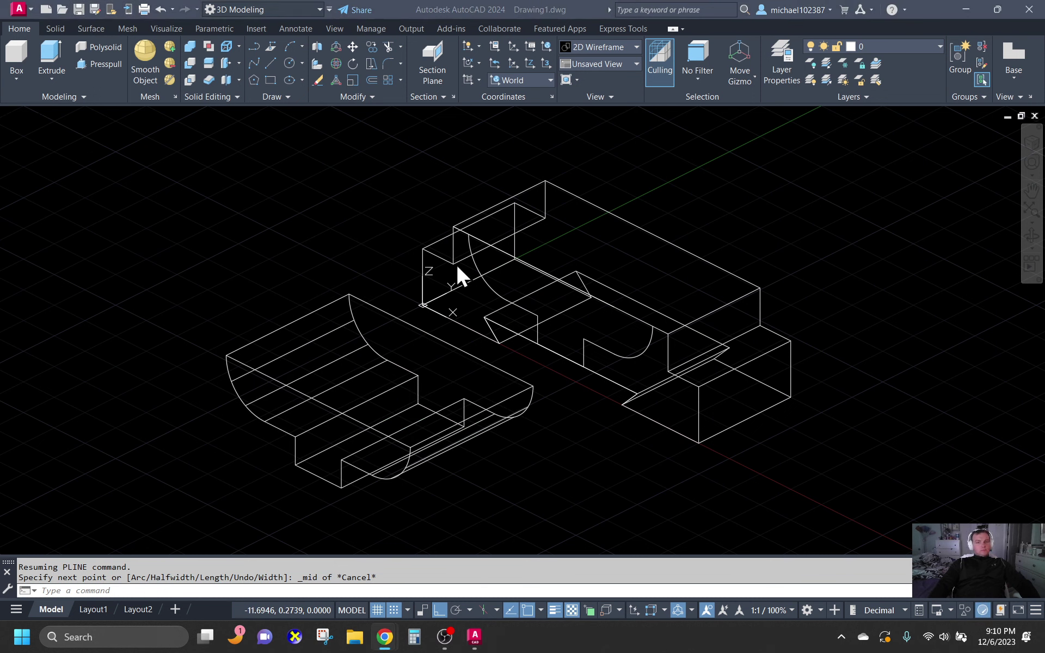
pyautogui.click(613, 474)
pyautogui.press('Escape')
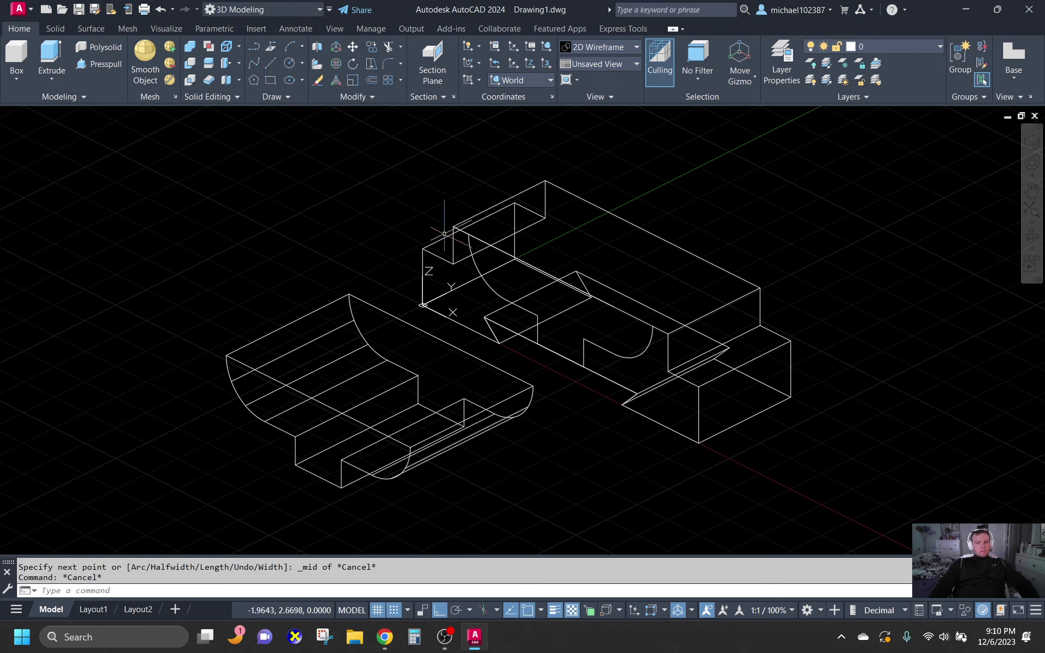
# - Draw a polyline centerline across the moved cavity solid's top face, from its front edge's midpoint to its back edge's midpoint
pyautogui.click(259, 46)
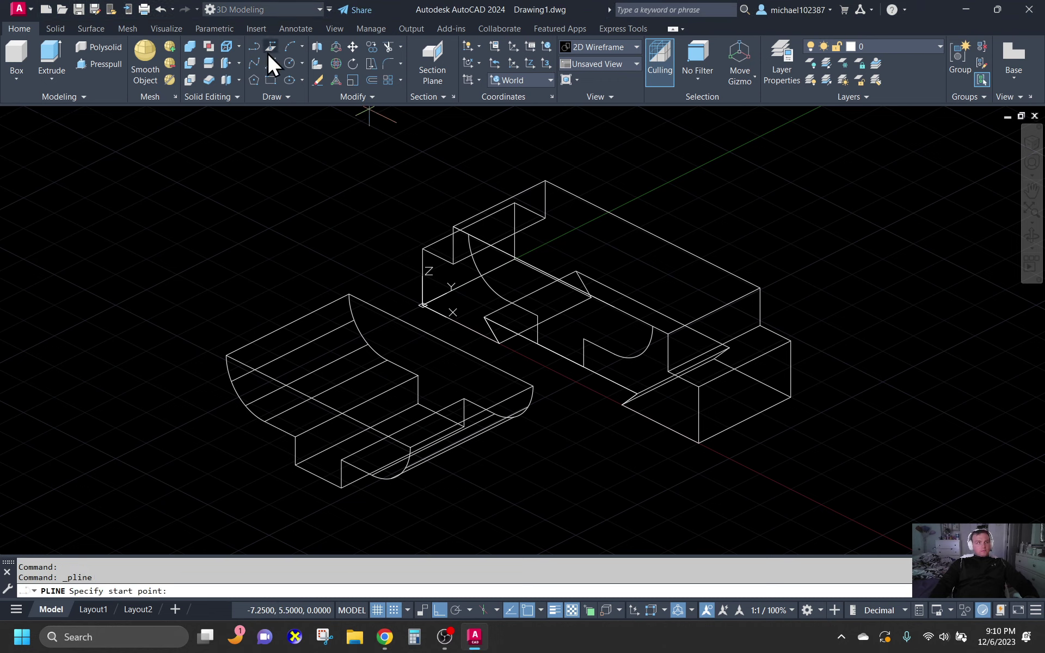
pyautogui.keyDown('shift'); pyautogui.rightClick(308, 400); pyautogui.keyUp('shift')
pyautogui.click(378, 177)
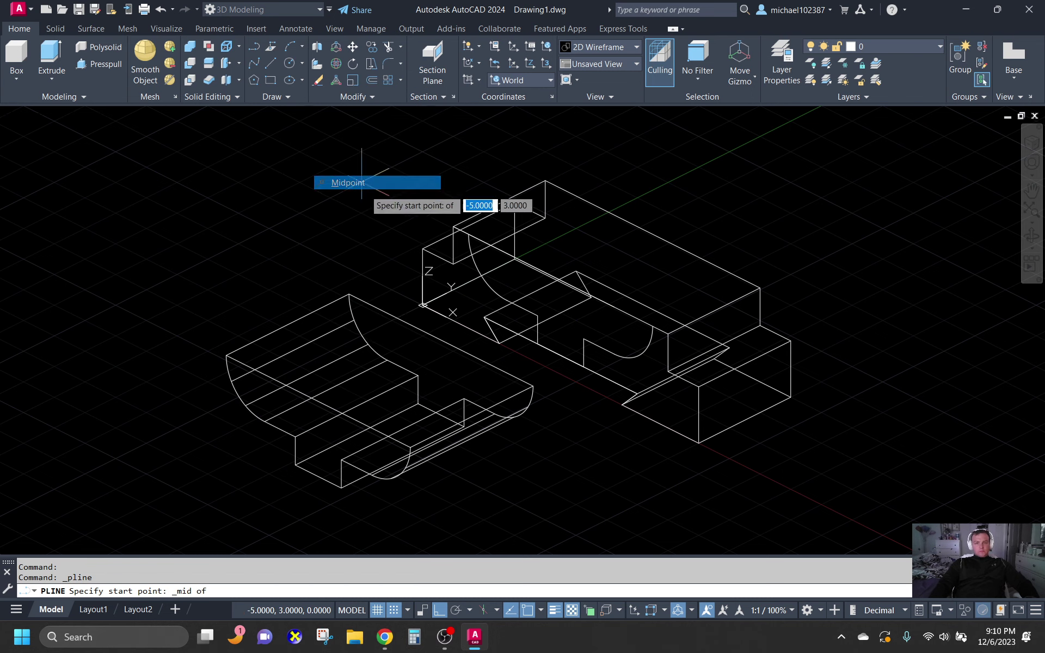
pyautogui.click(317, 399)
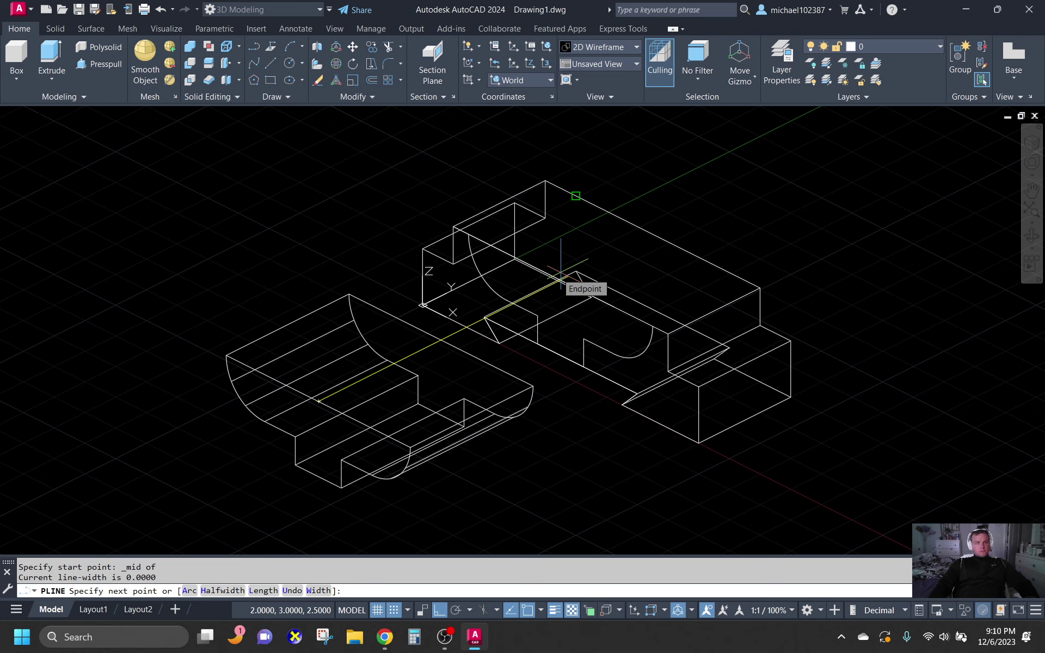
pyautogui.keyDown('shift'); pyautogui.rightClick(438, 340); pyautogui.keyUp('shift')
pyautogui.click(478, 125)
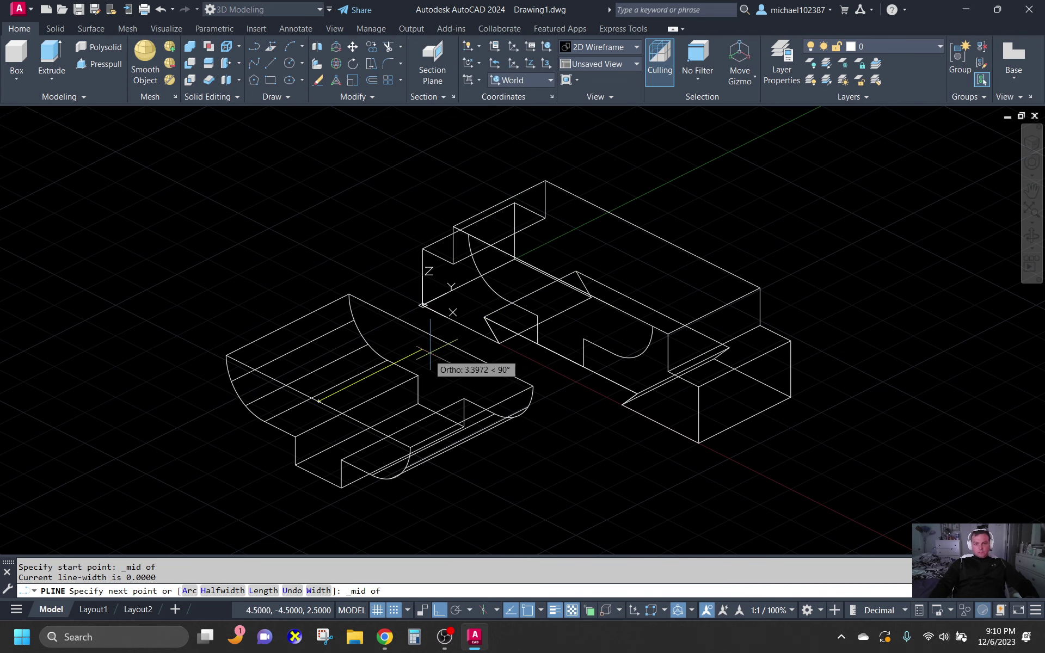
pyautogui.click(432, 349)
pyautogui.press('Escape')
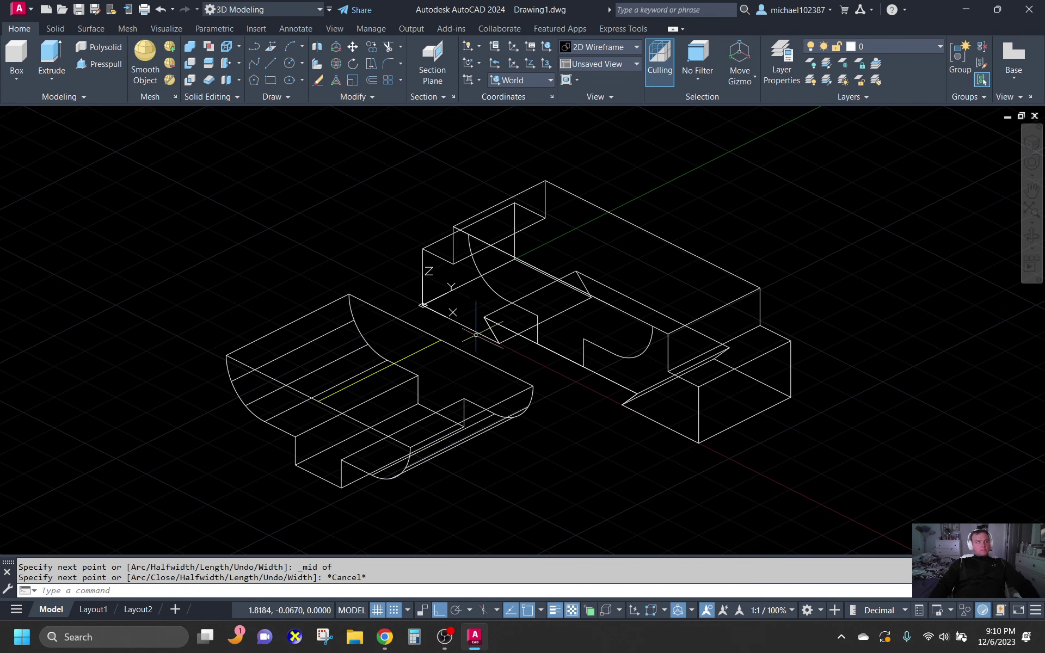
# - Set the Shades of Gray visual style and try drawing a line across the block's top between the front and back edges' midpoints
pyautogui.click(602, 47)
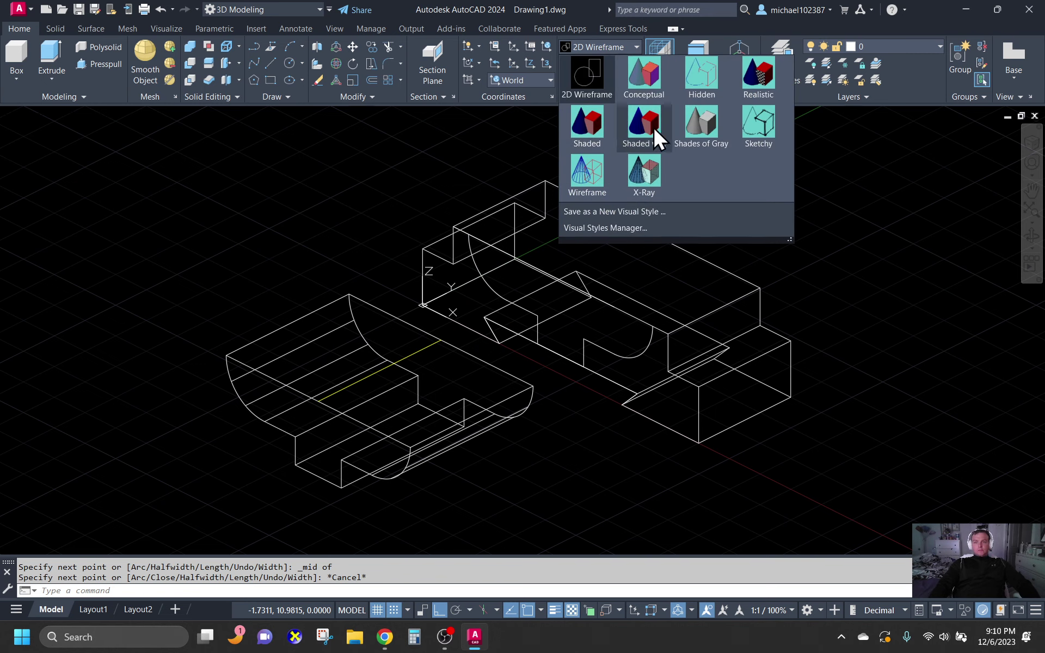
pyautogui.click(700, 122)
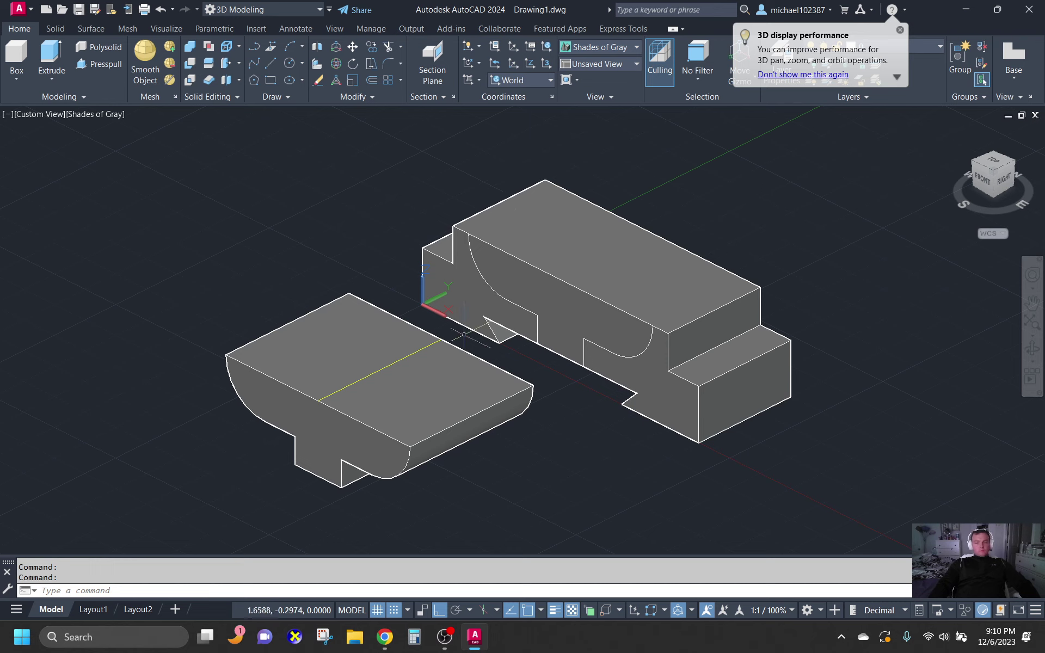
pyautogui.click(271, 63)
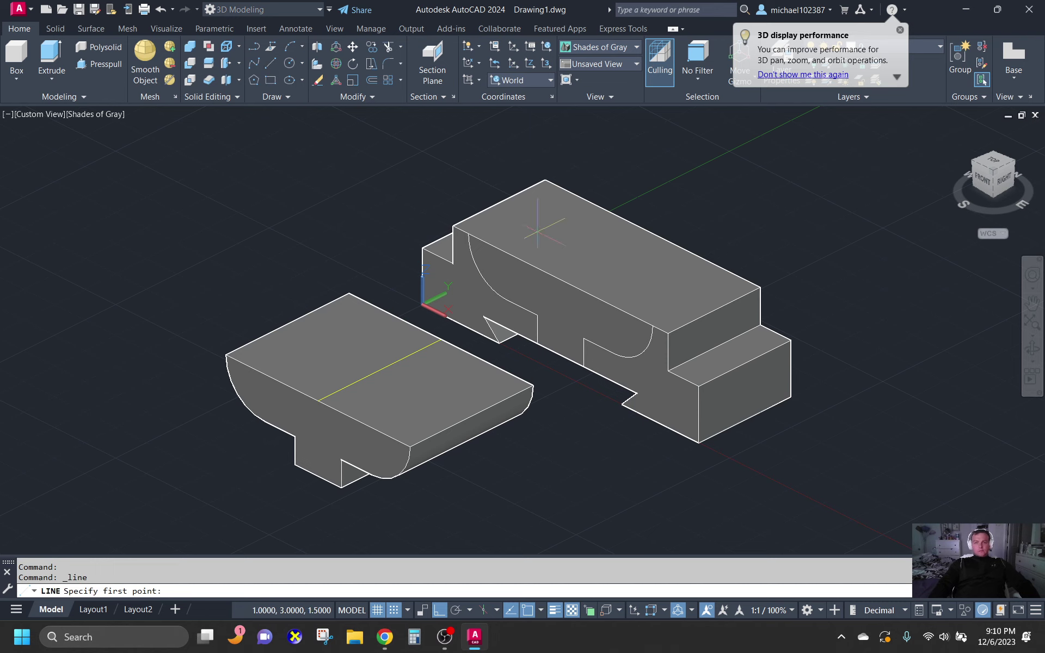
pyautogui.keyDown('shift'); pyautogui.rightClick(560, 279); pyautogui.keyUp('shift')
pyautogui.click(616, 388)
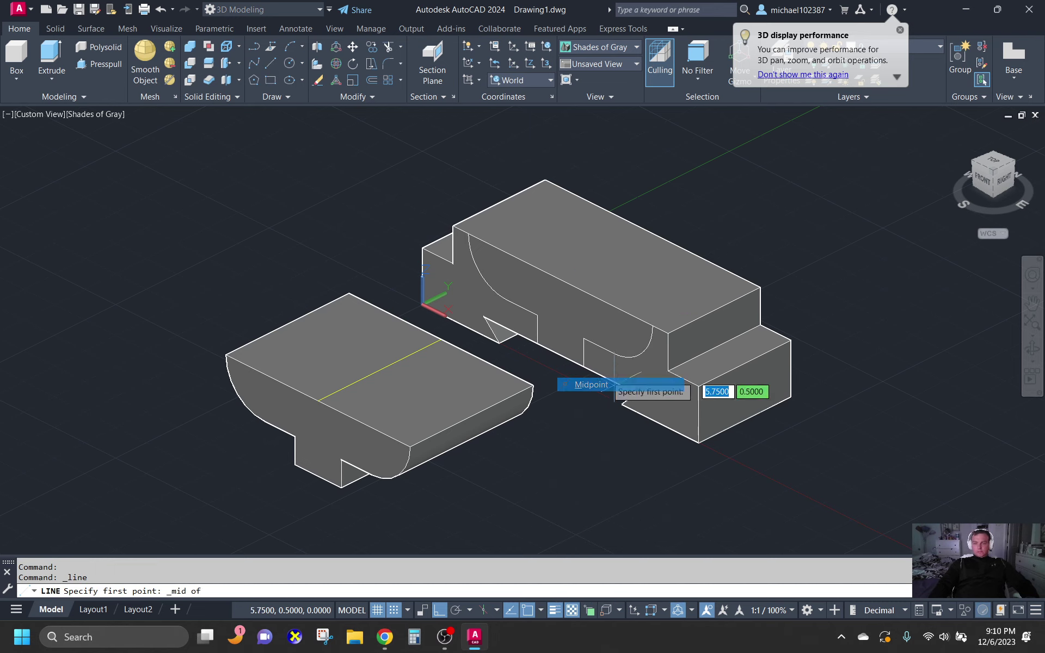
pyautogui.click(552, 276)
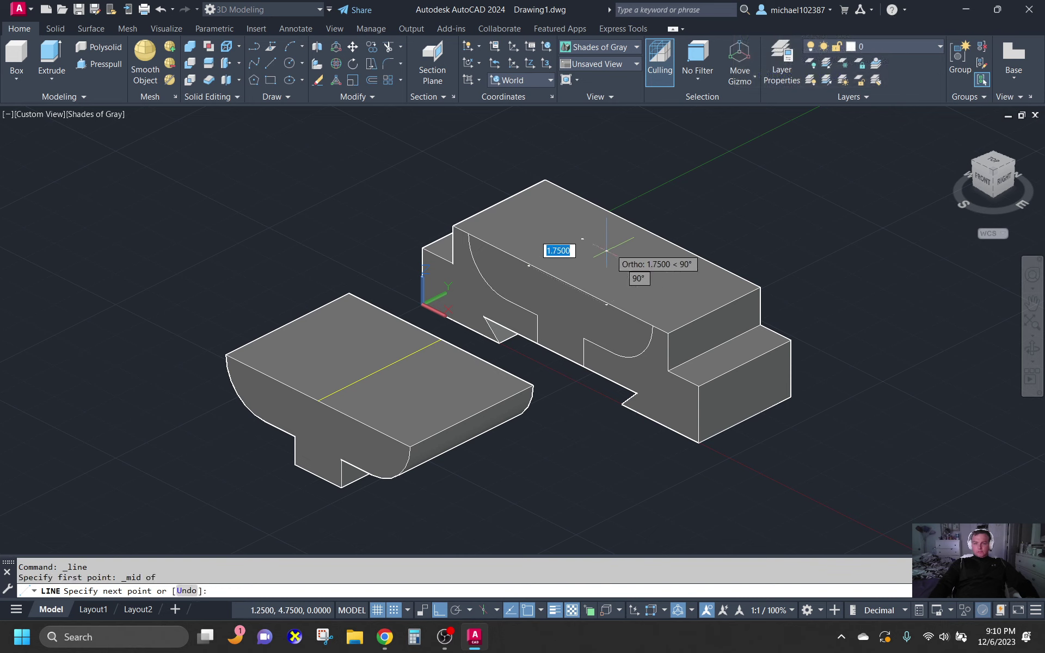
pyautogui.keyDown('shift'); pyautogui.rightClick(638, 229); pyautogui.keyUp('shift')
pyautogui.click(689, 334)
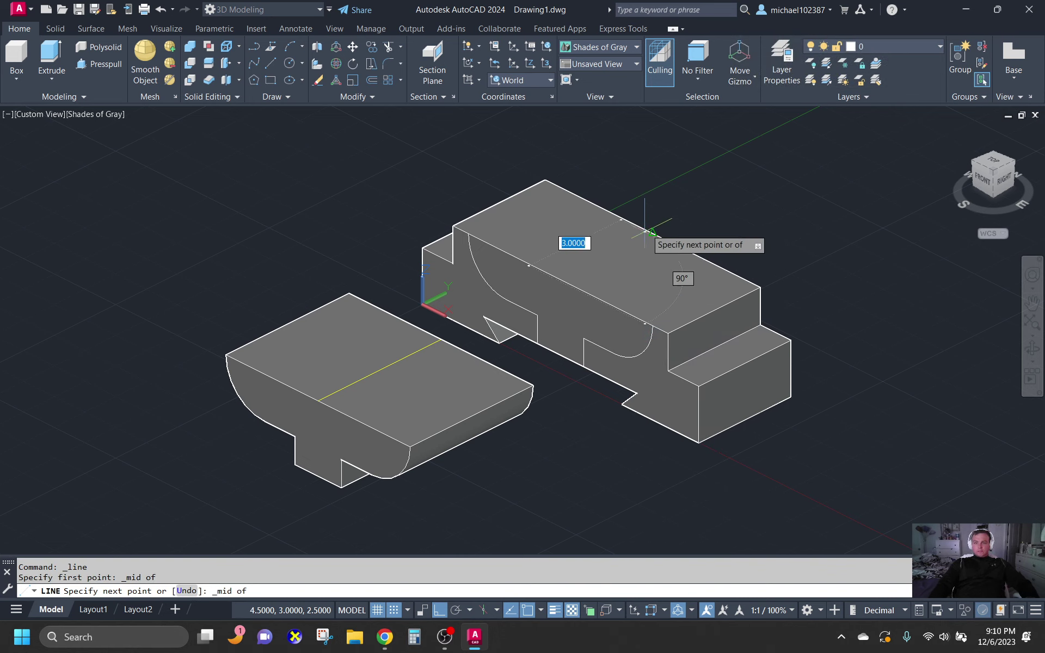
pyautogui.press('Escape')
# - Return the visual style to 2D Wireframe
pyautogui.click(621, 48)
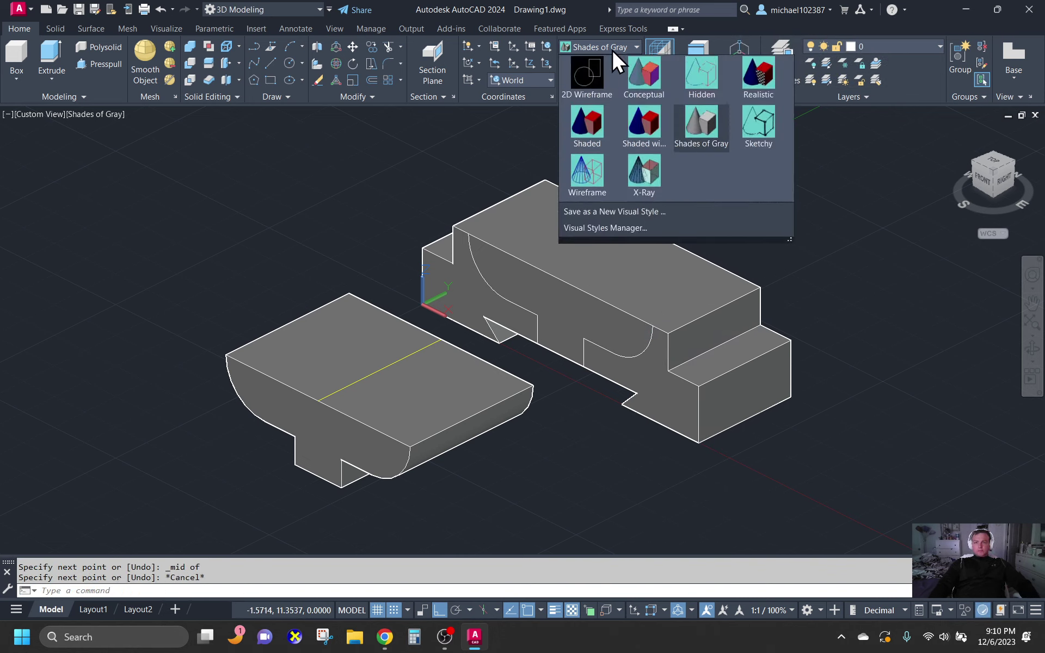
pyautogui.click(598, 75)
pyautogui.press('Escape')
pyautogui.press('Escape')
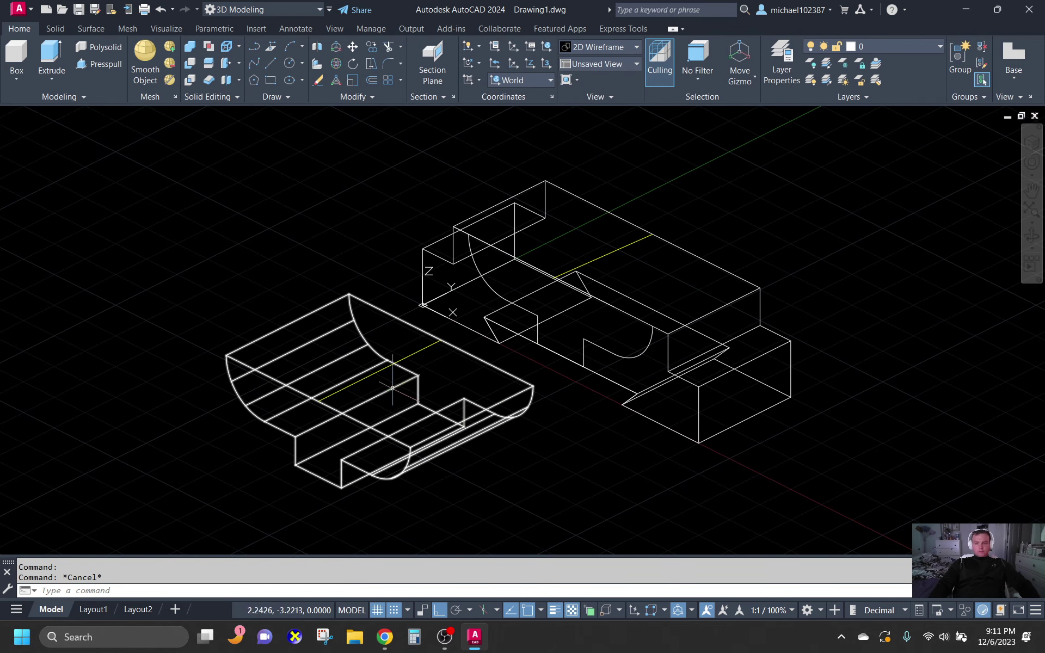
# - Move the cavity solid with its centerline from the centerline's midpoint to the midpoint of the yellow line on the block, with Ortho off
pyautogui.click(457, 345)
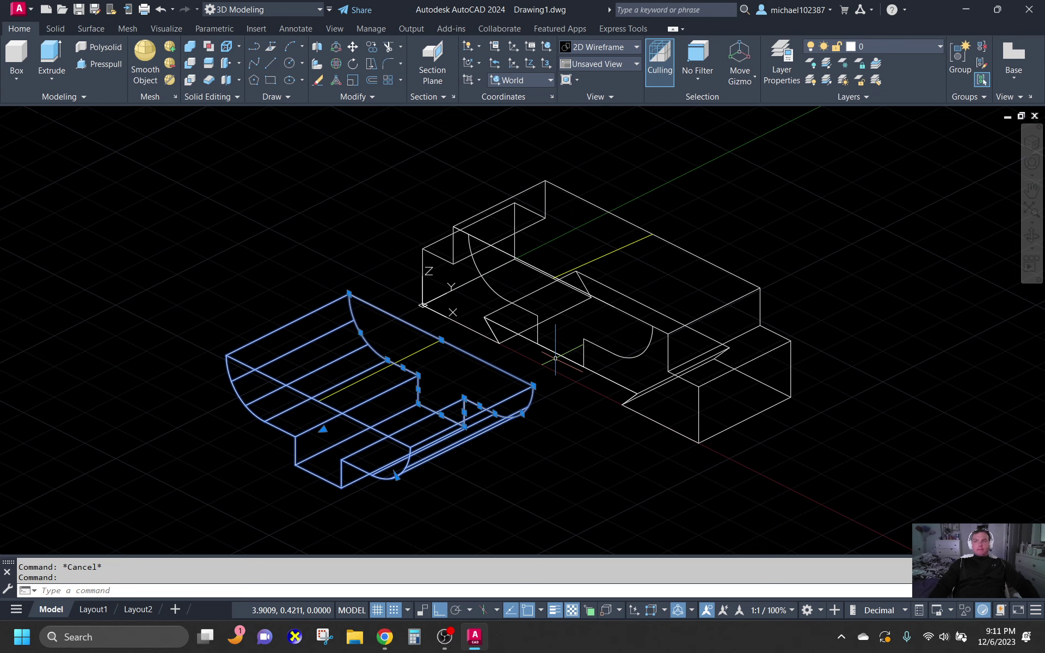
pyautogui.press('Escape')
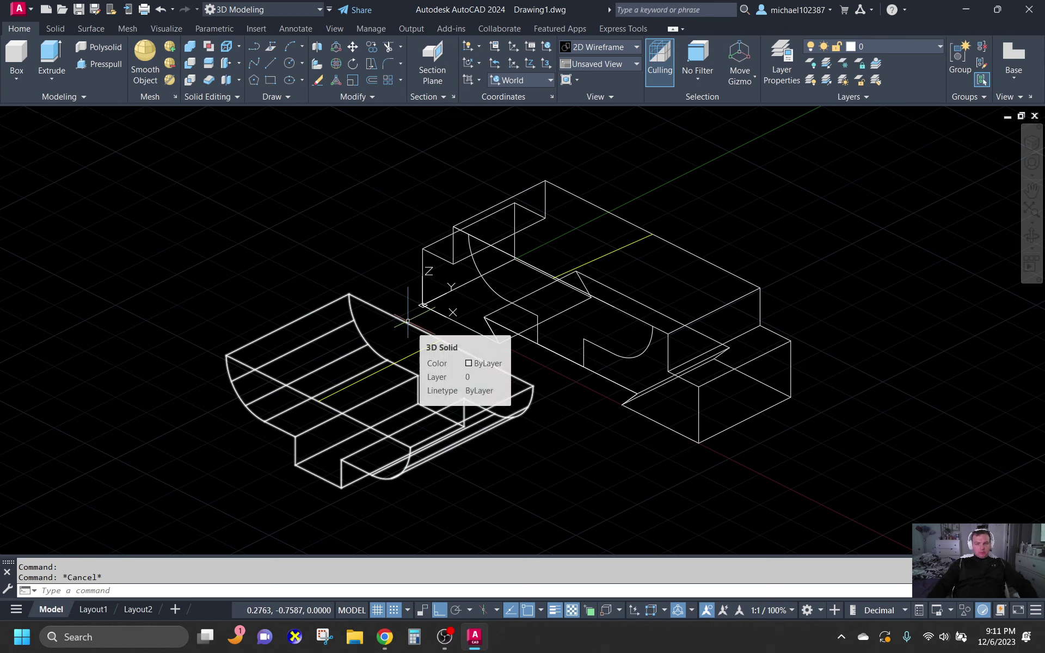
pyautogui.click(415, 330)
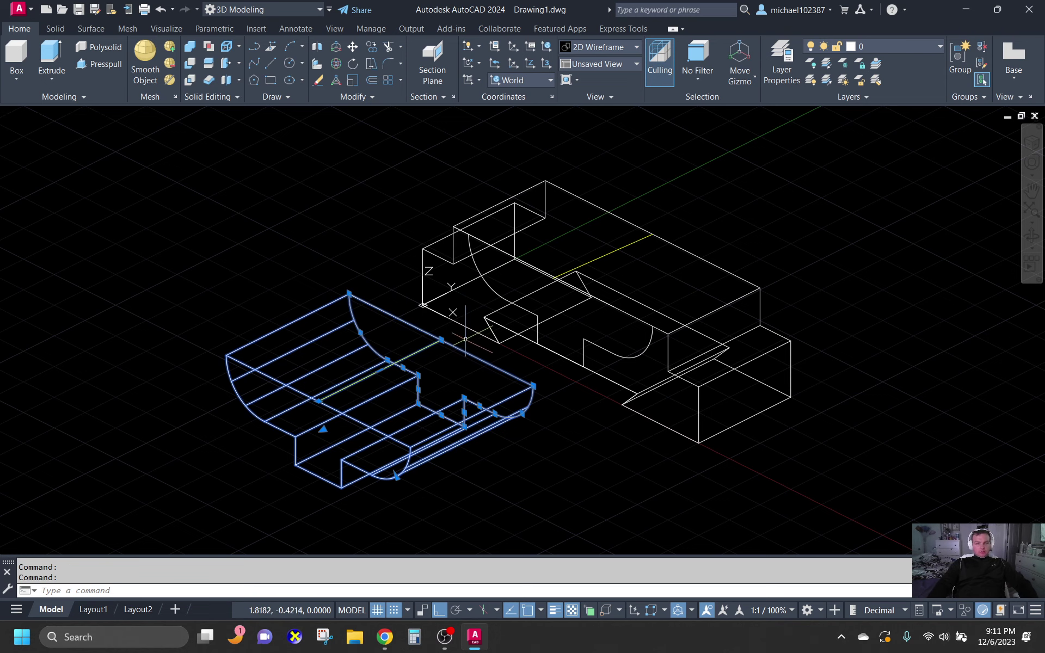
pyautogui.write('m')
pyautogui.press('Return')
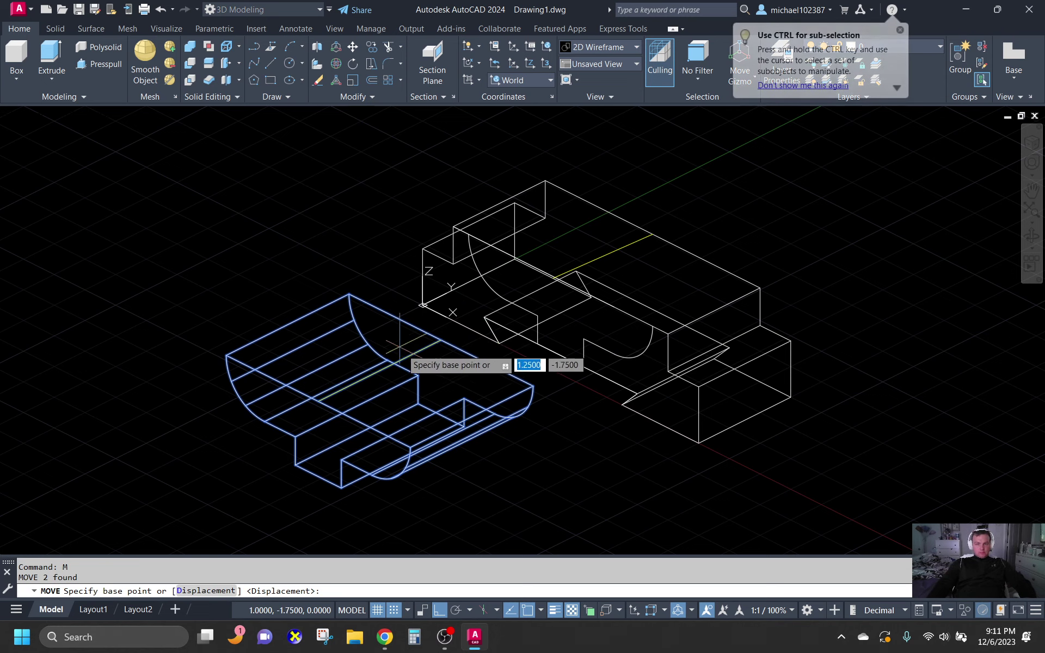
pyautogui.keyDown('shift'); pyautogui.rightClick(386, 367); pyautogui.keyUp('shift')
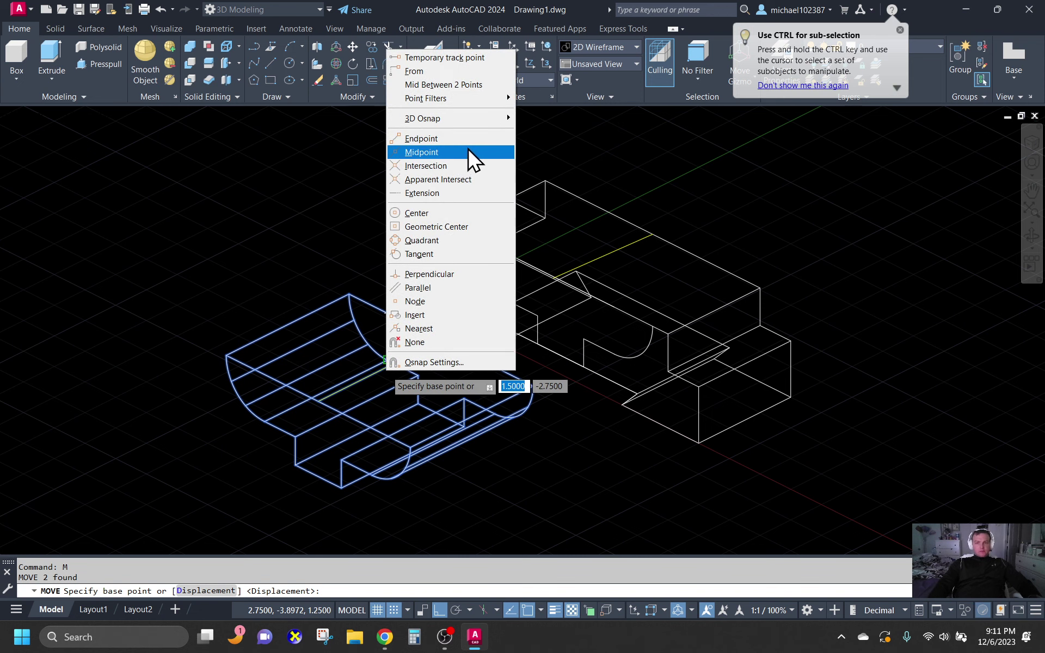
pyautogui.click(469, 152)
pyautogui.click(380, 369)
pyautogui.press('F8')
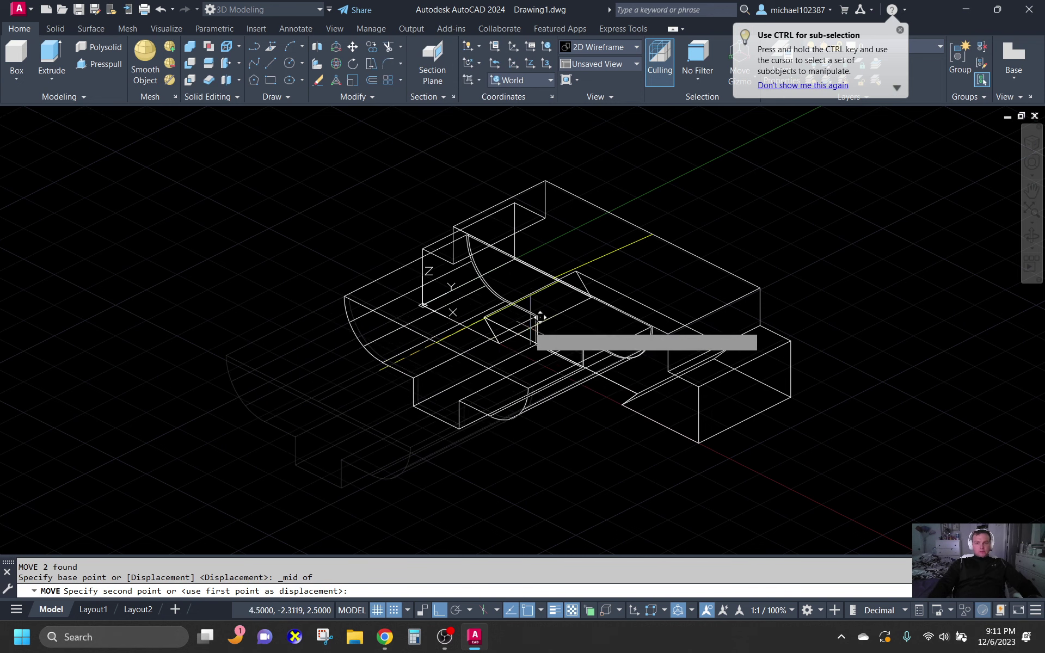
pyautogui.keyDown('shift'); pyautogui.rightClick(594, 269); pyautogui.keyUp('shift')
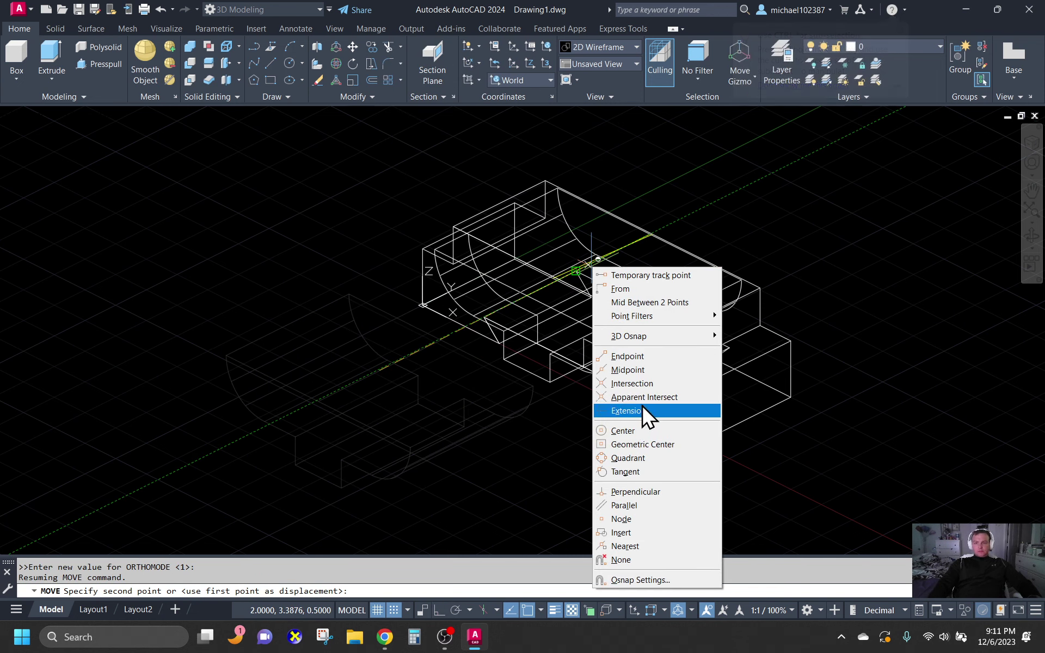
pyautogui.click(647, 370)
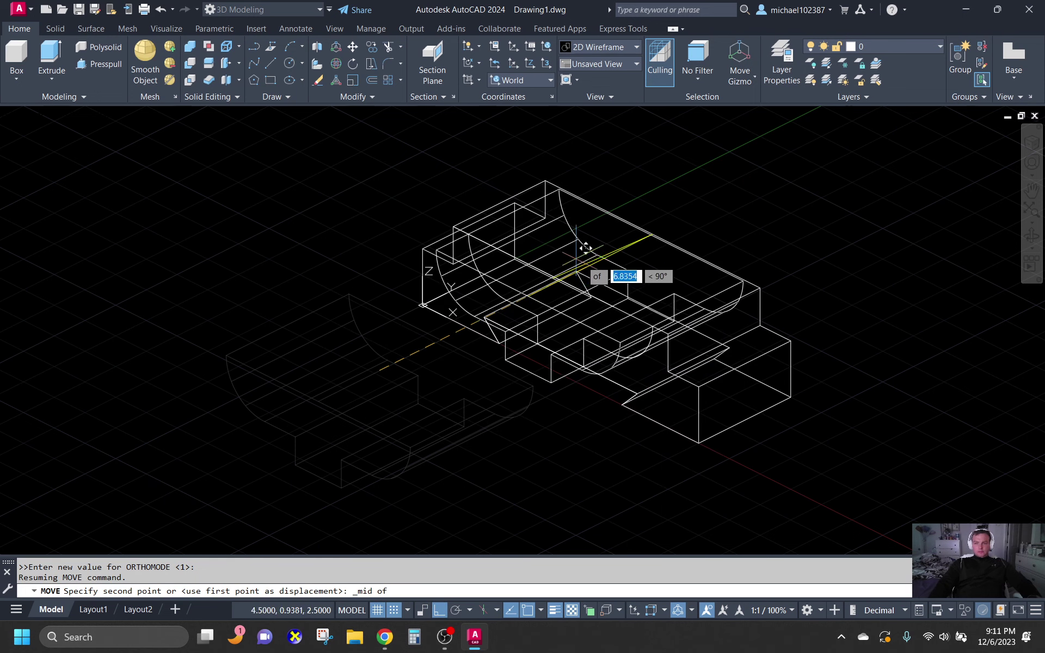
pyautogui.click(601, 251)
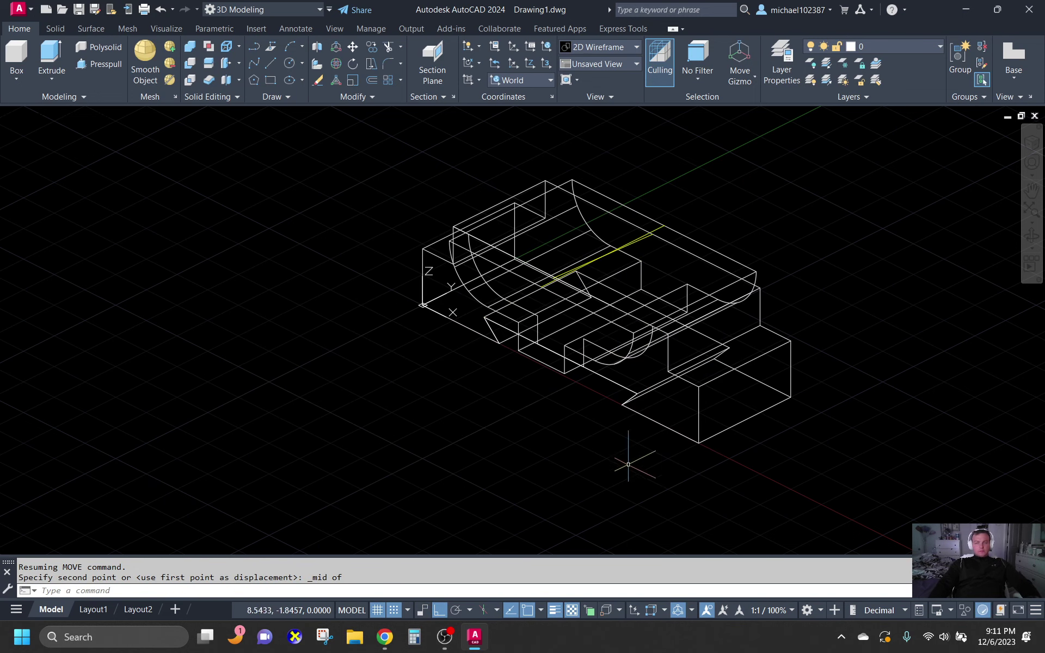
# - Check the overlapping solids in Shades of Gray, and undo both the visual style change and the cavity move
pyautogui.click(613, 51)
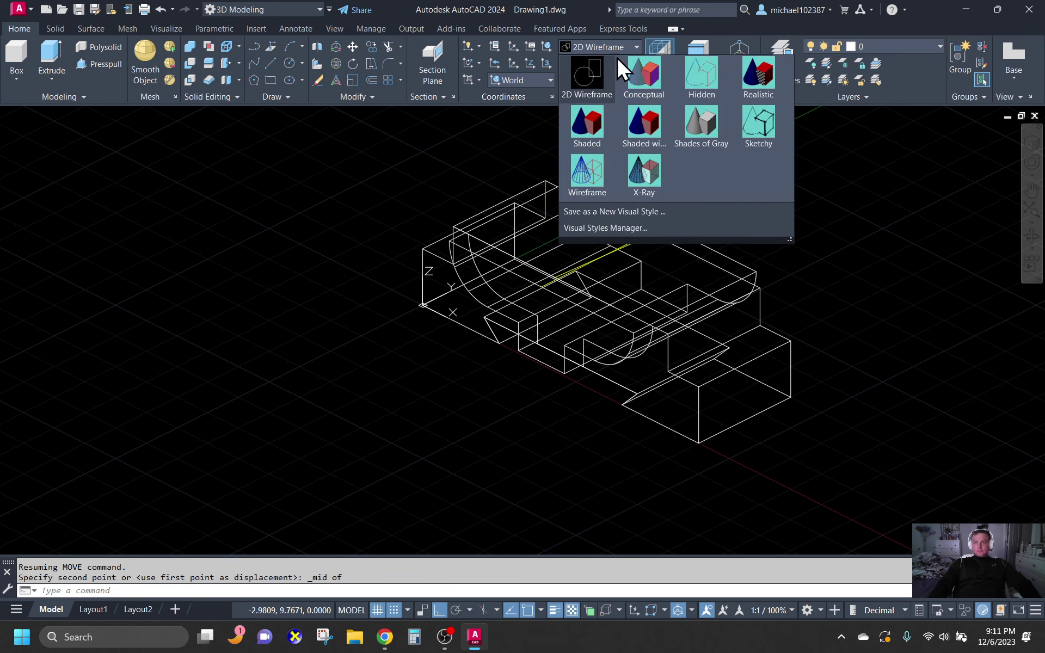
pyautogui.click(704, 126)
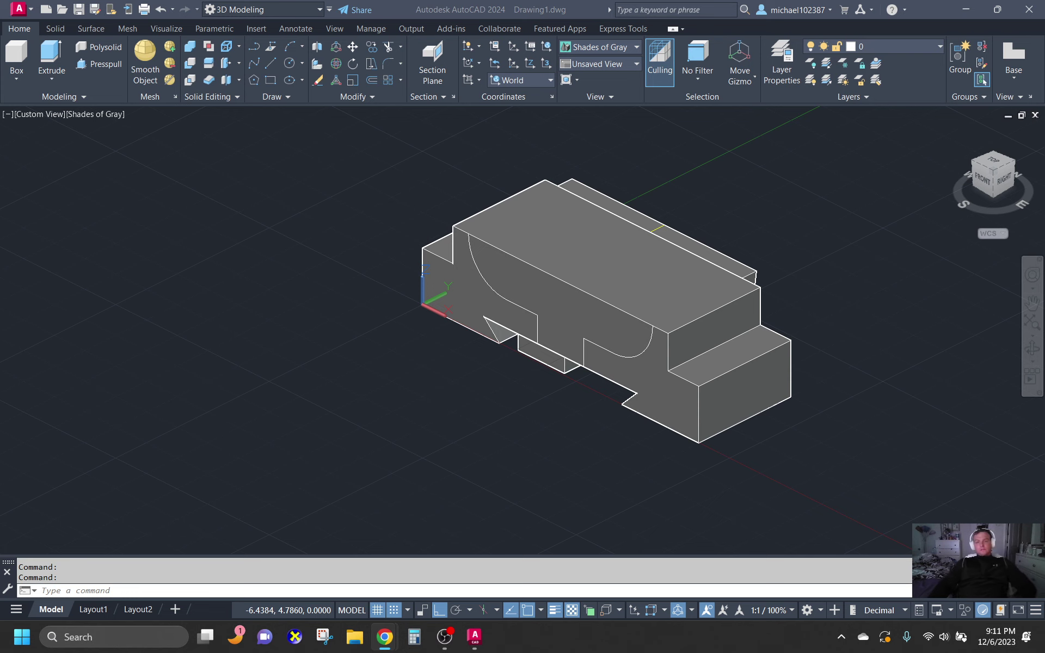
pyautogui.click(325, 281)
pyautogui.hotkey('ctrl', 'z')
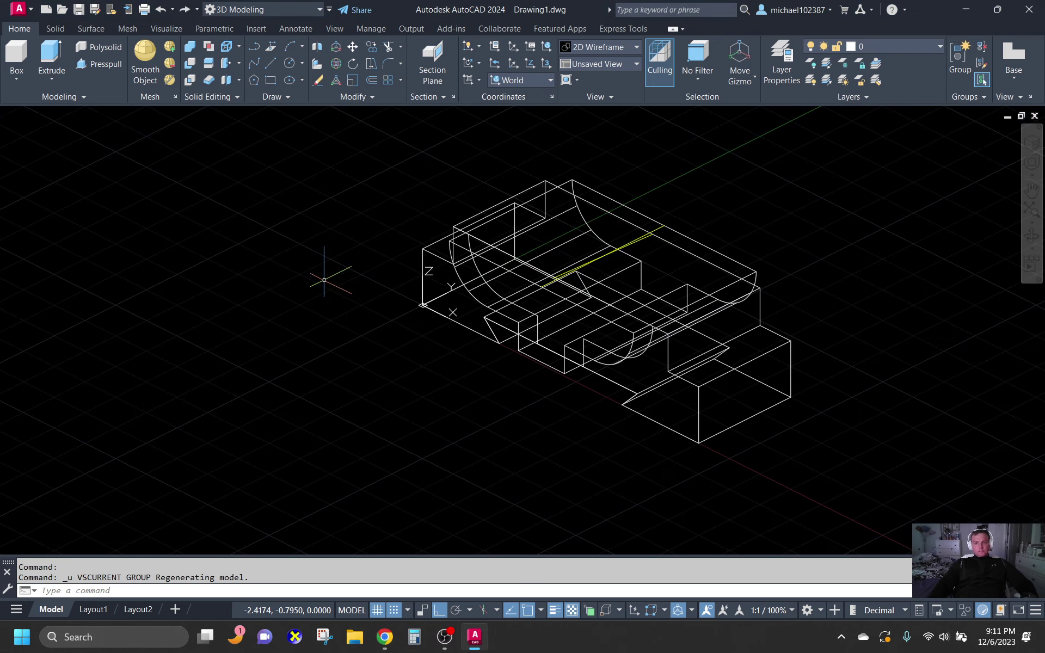
pyautogui.hotkey('ctrl', 'z')
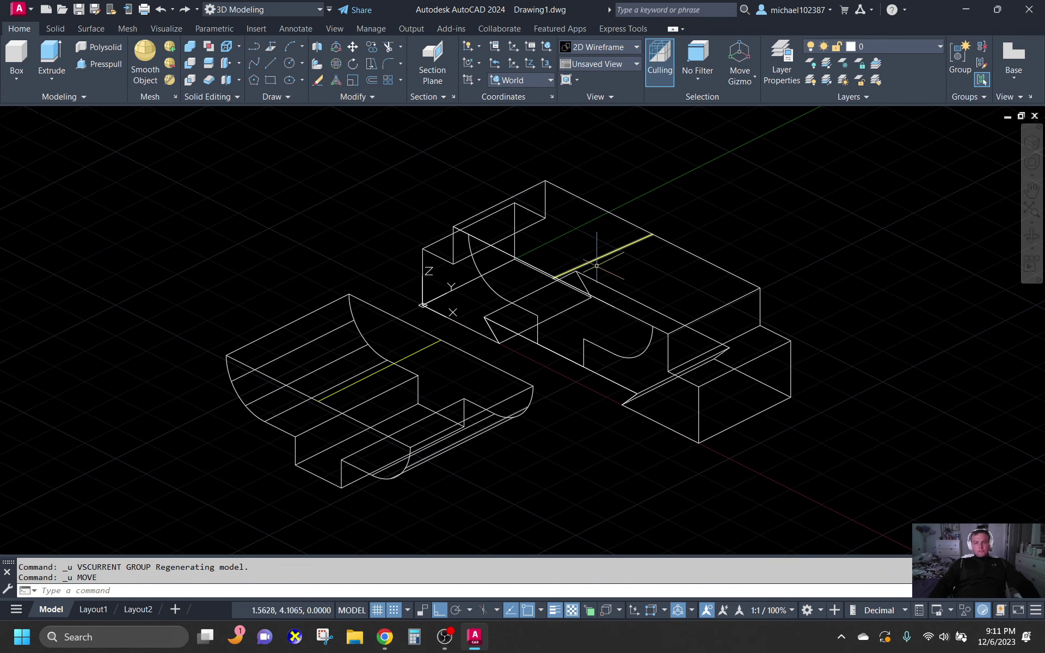
# - Erase the misplaced yellow line on the block
pyautogui.keyDown('shift'); pyautogui.moveTo(596, 265); pyautogui.dragTo(652, 229, button='middle'); pyautogui.keyUp('shift')
pyautogui.click(652, 229)
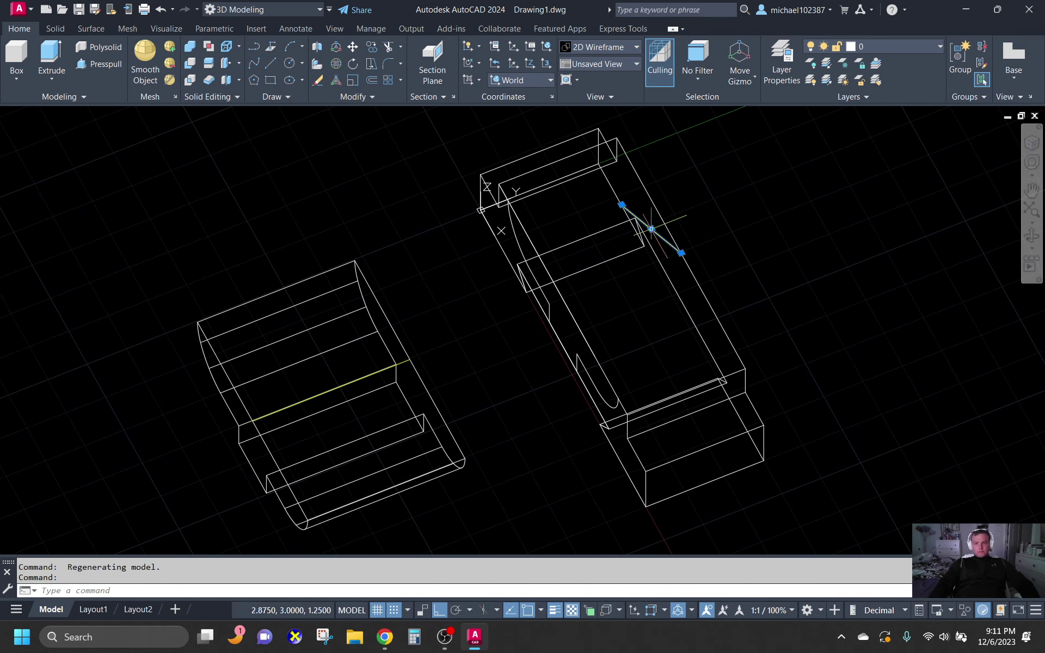
pyautogui.press('Delete')
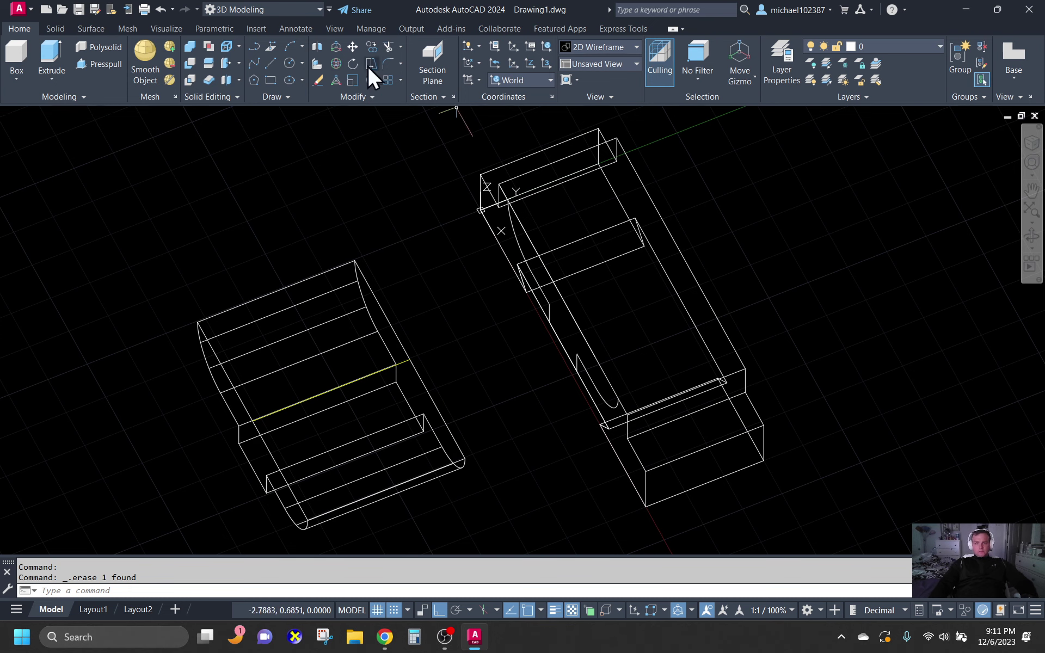
# - Draw a polyline centerline across the block's top face, from its front edge's midpoint to its back edge's midpoint
pyautogui.keyDown('shift'); pyautogui.moveTo(480, 261); pyautogui.dragTo(489, 220, button='middle'); pyautogui.keyUp('shift')
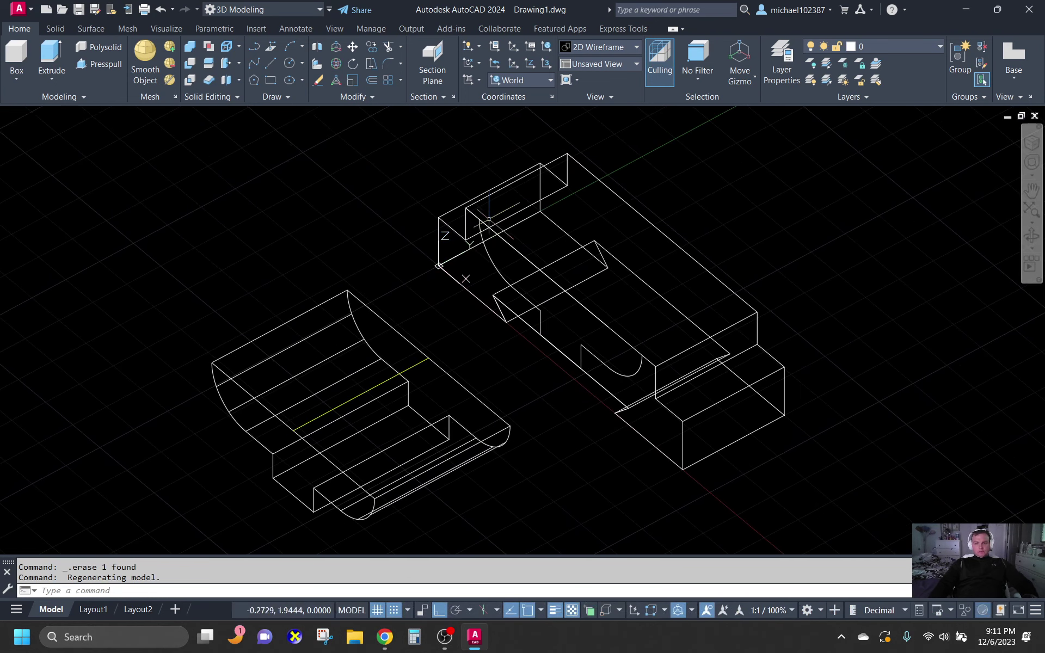
pyautogui.click(253, 48)
pyautogui.keyDown('shift'); pyautogui.rightClick(552, 281); pyautogui.keyUp('shift')
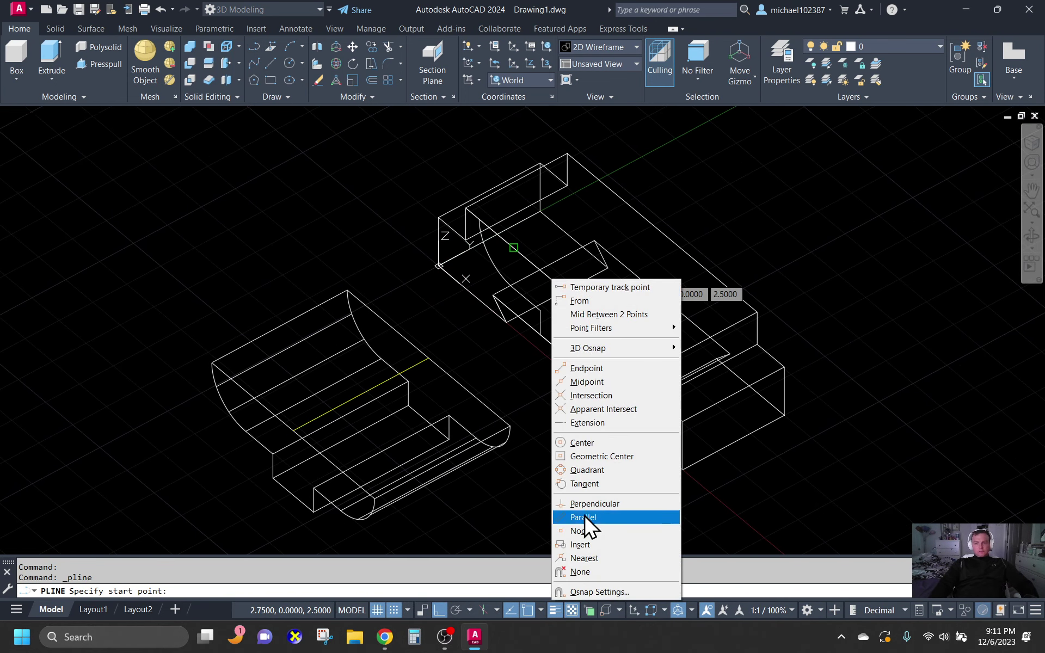
pyautogui.click(591, 381)
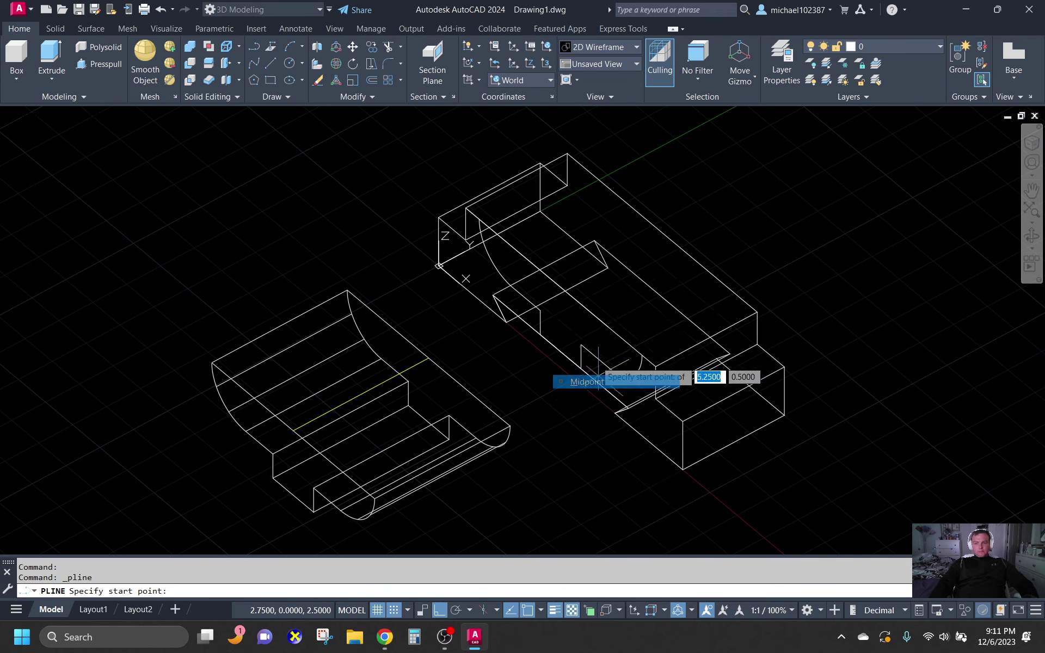
pyautogui.click(552, 280)
pyautogui.keyDown('shift'); pyautogui.rightClick(654, 234); pyautogui.keyUp('shift')
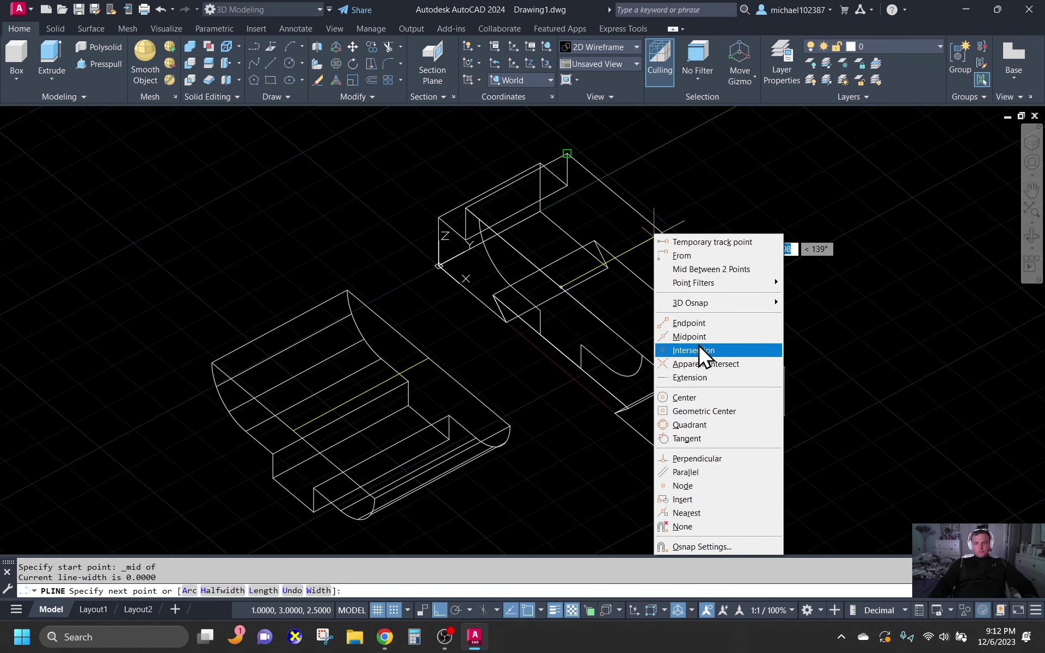
pyautogui.click(689, 336)
pyautogui.click(663, 229)
pyautogui.keyDown('shift'); pyautogui.moveTo(648, 266); pyautogui.dragTo(602, 352, button='middle'); pyautogui.keyUp('shift')
pyautogui.press('Escape')
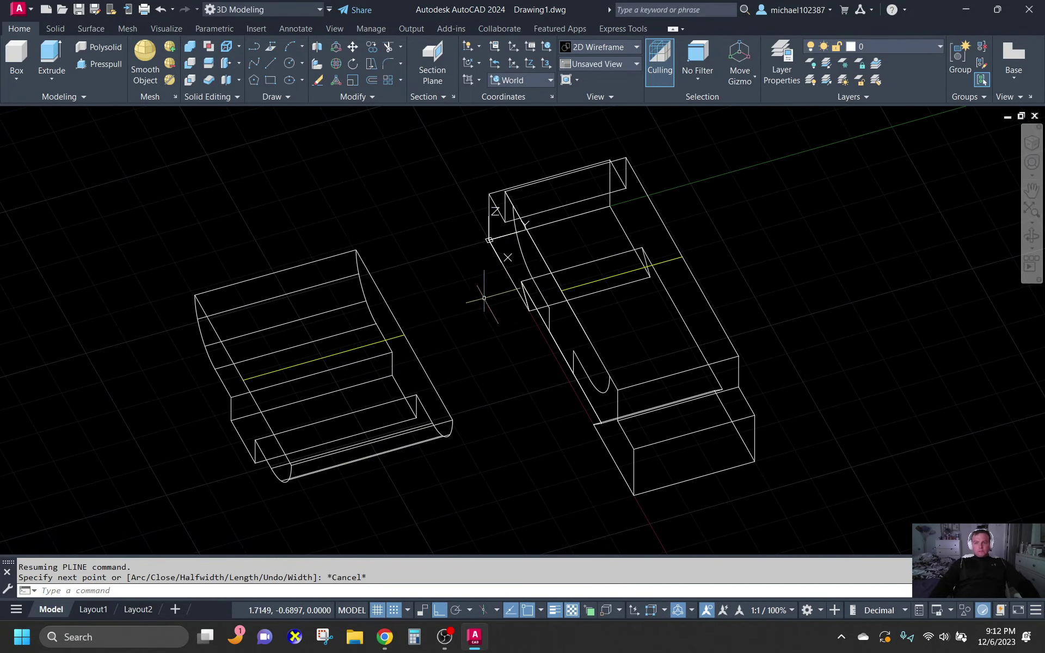
# - Move the cavity solid and its centerline into the block, from the centerline's midpoint to the midpoint of the block's top centerline
pyautogui.click(432, 316)
pyautogui.click(375, 356)
pyautogui.write('M')
pyautogui.press('Return')
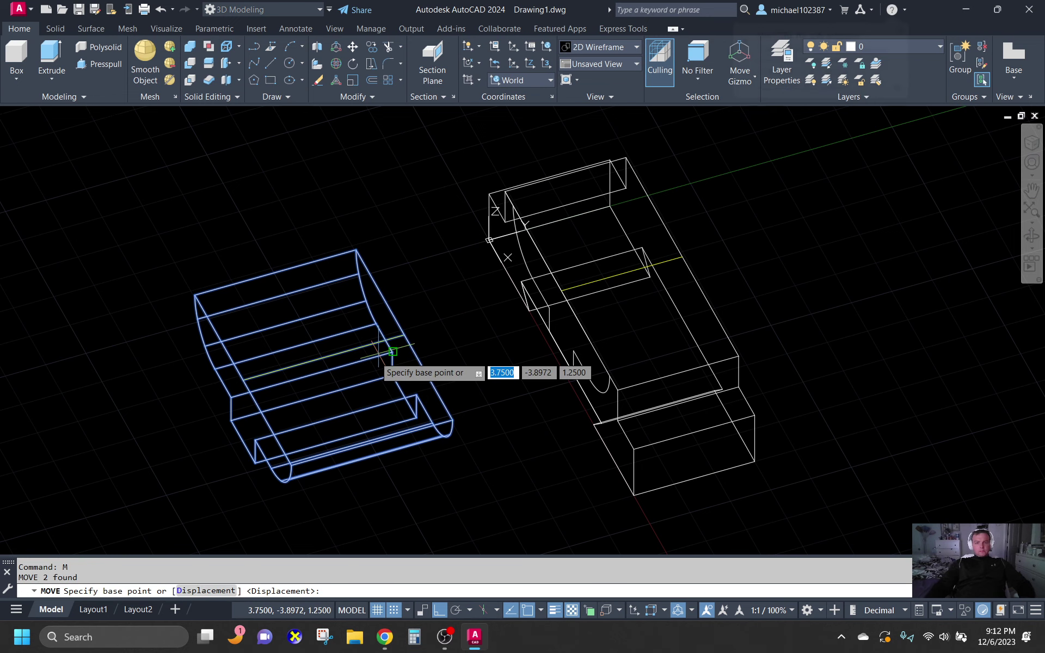
pyautogui.keyDown('shift'); pyautogui.rightClick(325, 370); pyautogui.keyUp('shift')
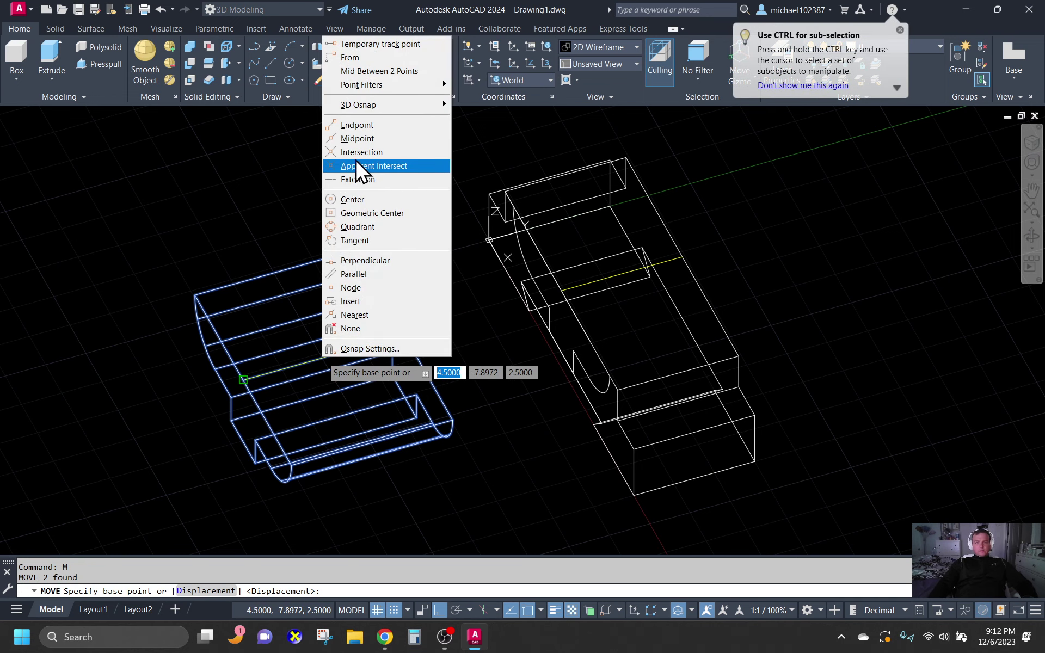
pyautogui.click(357, 139)
pyautogui.click(324, 355)
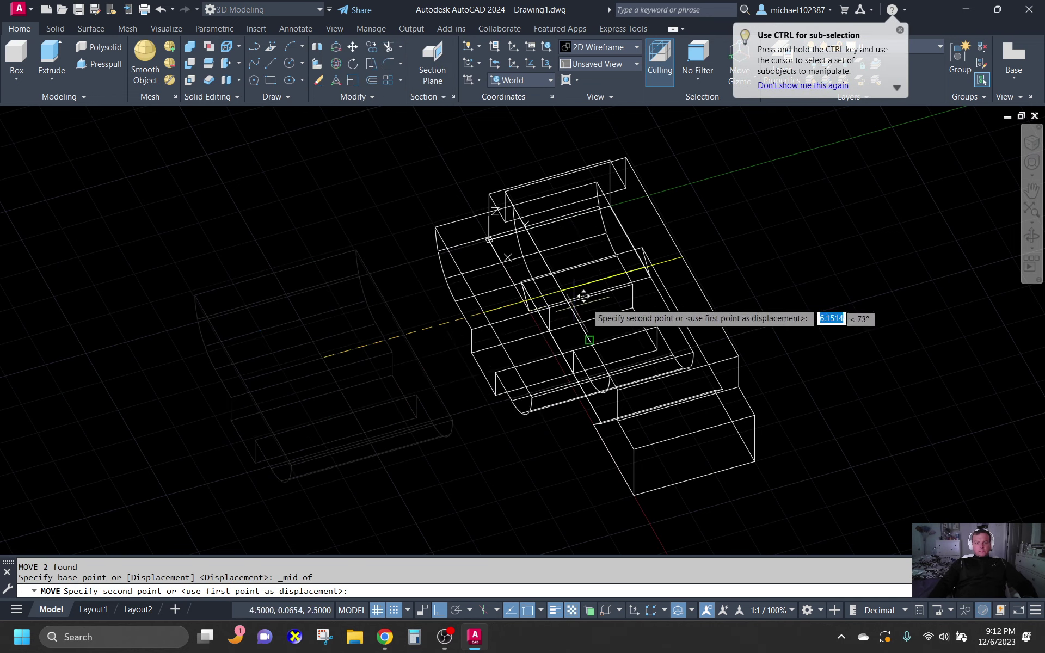
pyautogui.keyDown('shift'); pyautogui.rightClick(605, 273); pyautogui.keyUp('shift')
pyautogui.click(631, 386)
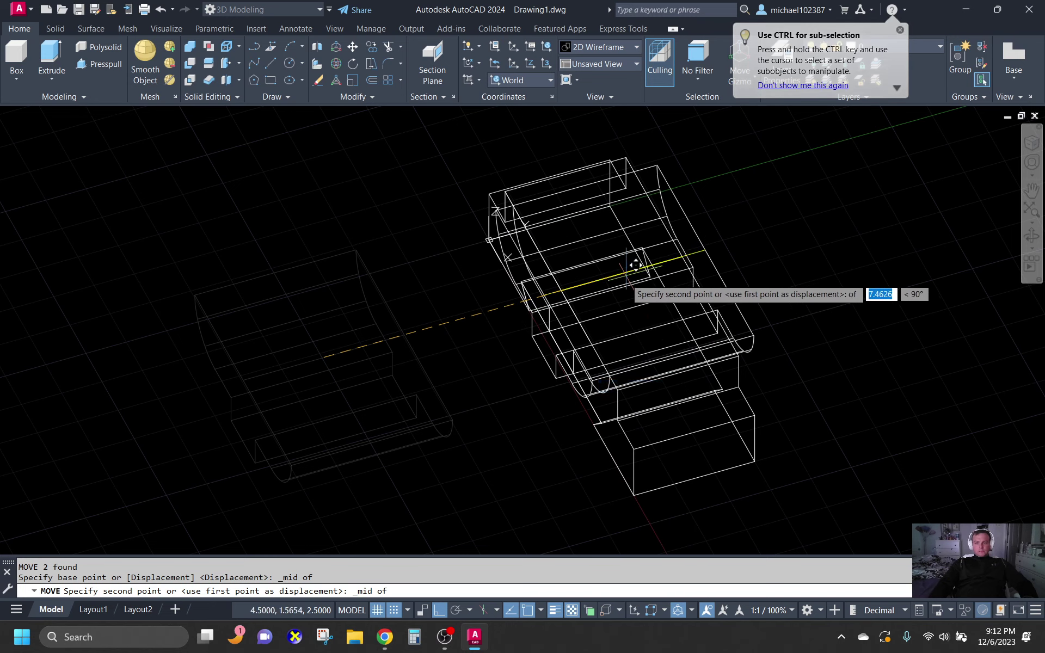
pyautogui.click(624, 273)
pyautogui.press('Escape')
pyautogui.keyDown('shift'); pyautogui.moveTo(550, 427); pyautogui.dragTo(582, 400, button='middle'); pyautogui.keyUp('shift')
pyautogui.hotkey('alt', 'Tab')
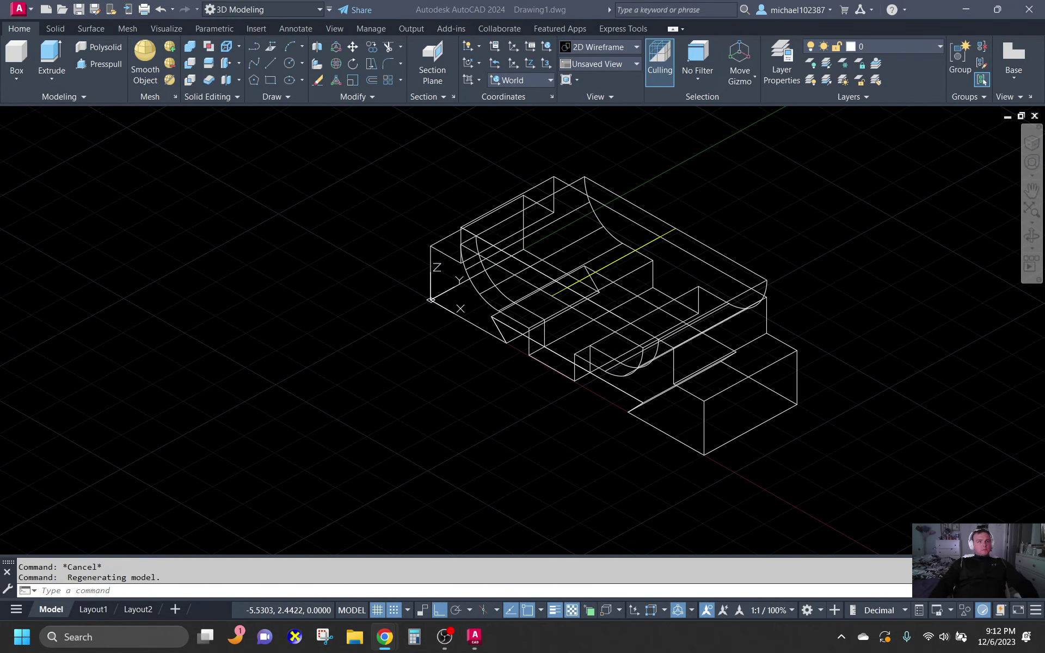
pyautogui.hotkey('alt', 'Tab')
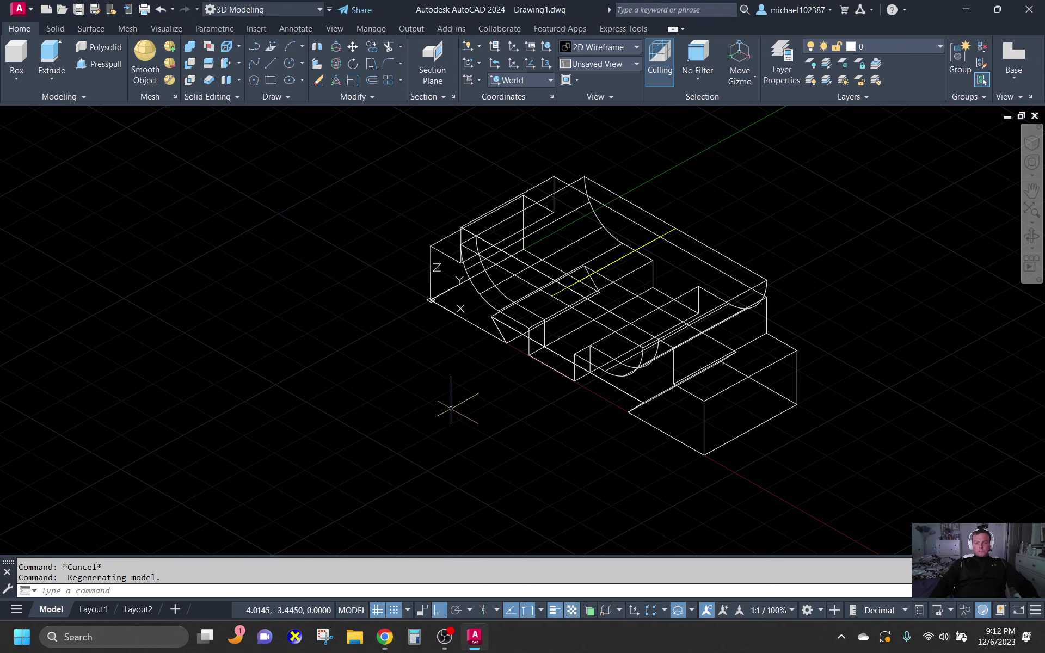
pyautogui.press('Escape')
pyautogui.moveTo(439, 309); pyautogui.dragTo(338, 431, button='middle')
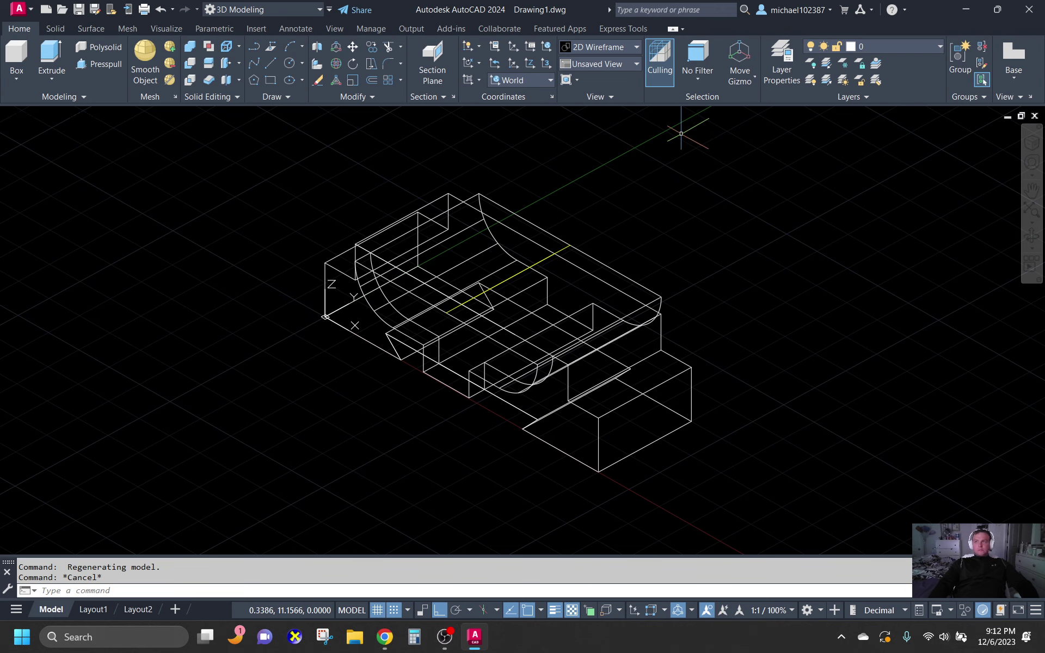
# - Check the Base's isometric reference drawing, and union the notched block with the arc-sided solid
pyautogui.hotkey('alt', 'Tab')
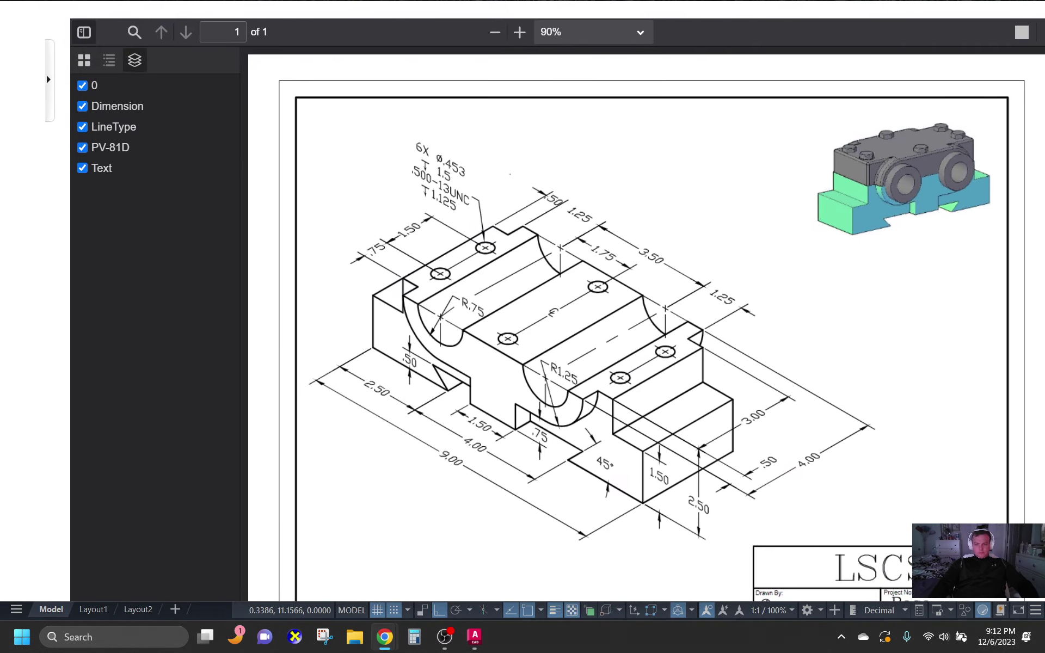
pyautogui.hotkey('alt', 'Tab')
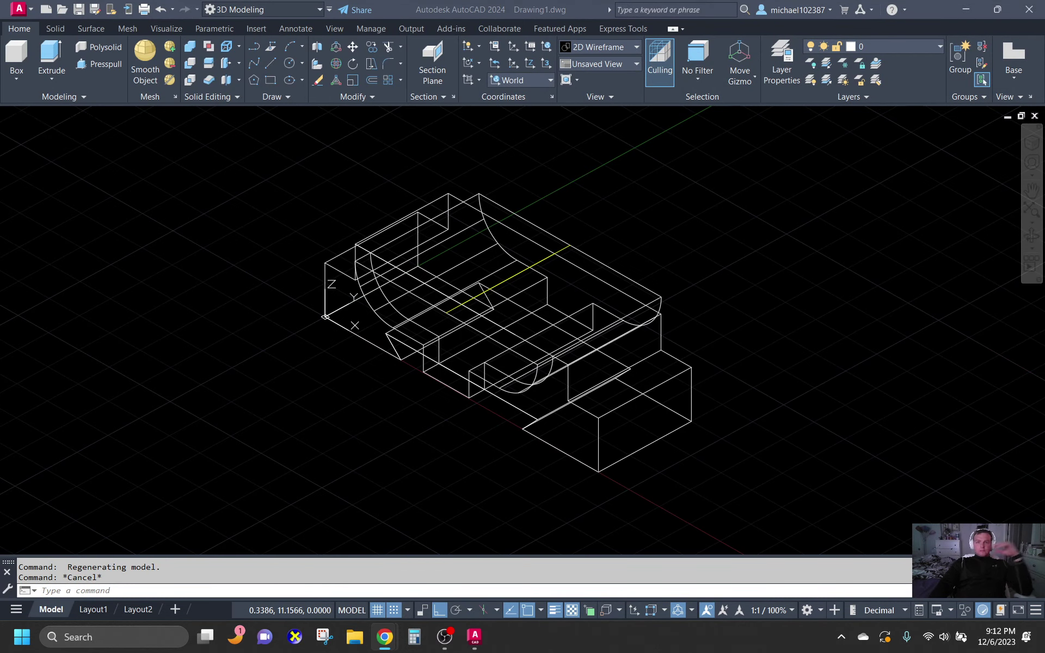
pyautogui.click(512, 0)
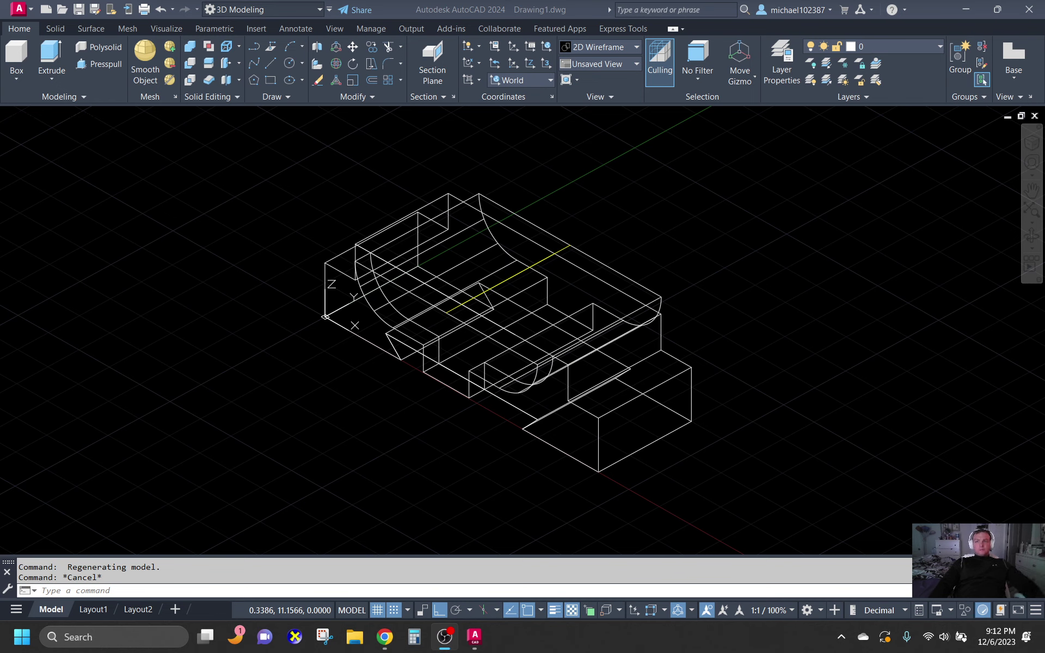
pyautogui.click(212, 506)
pyautogui.press('Escape')
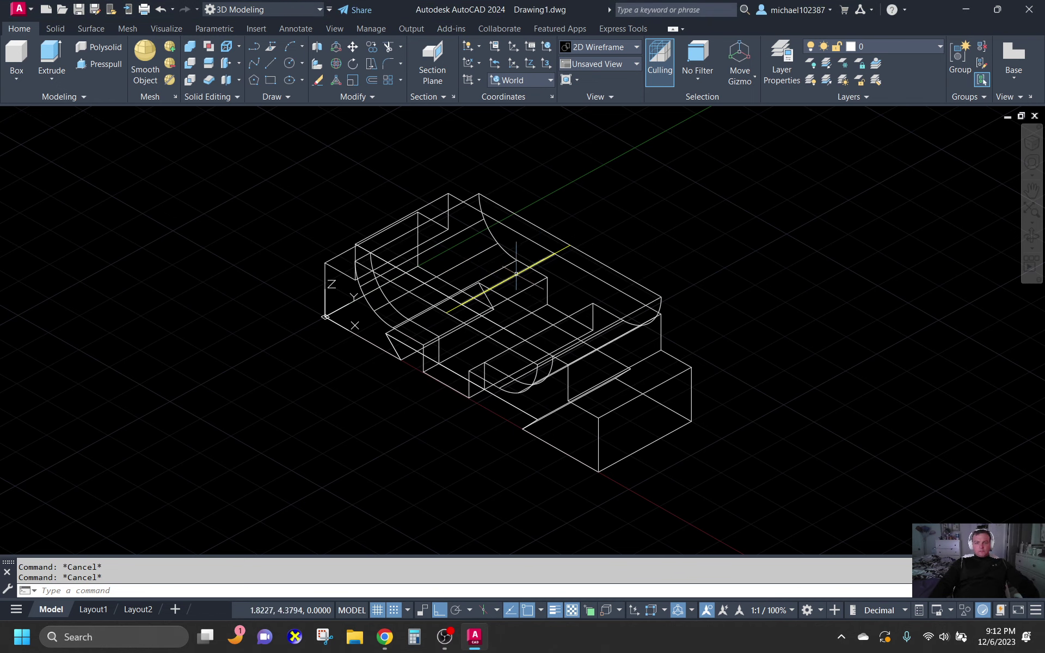
pyautogui.click(188, 45)
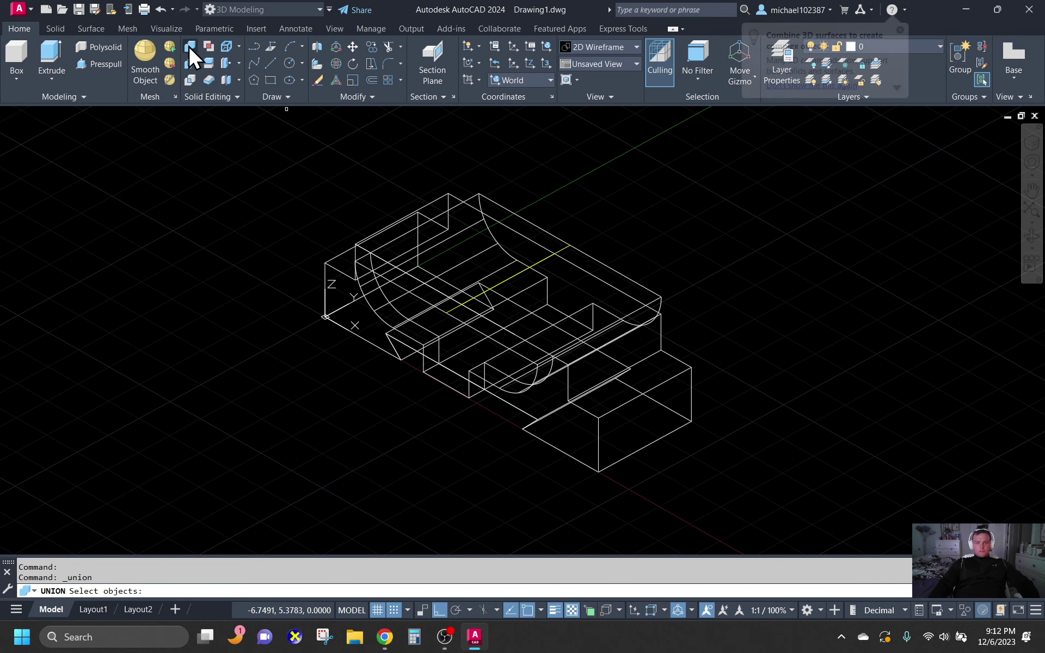
pyautogui.click(362, 339)
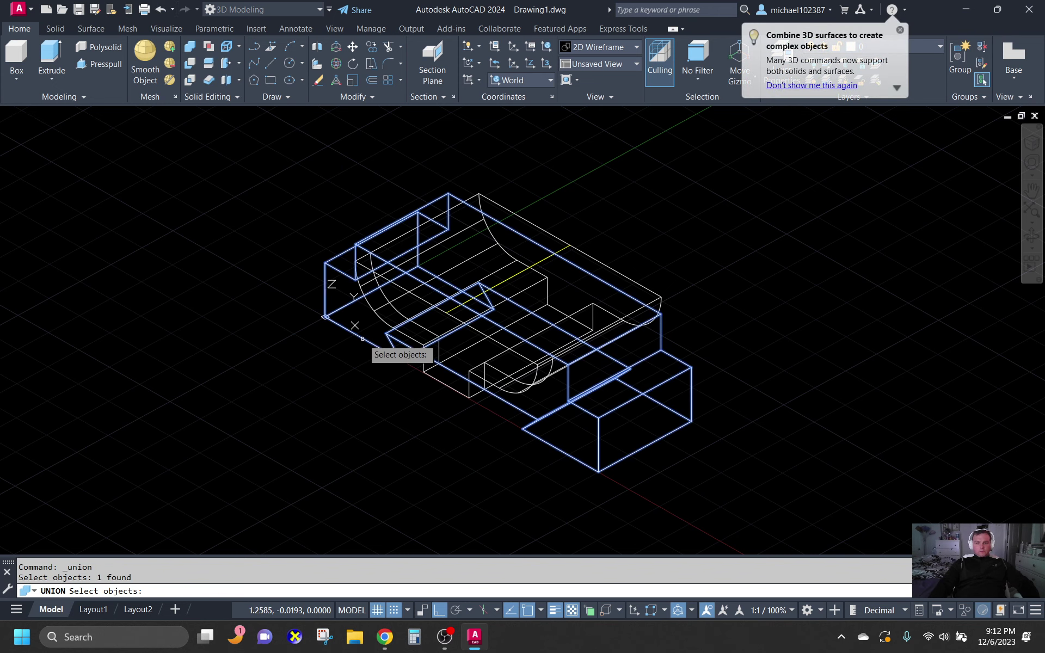
pyautogui.click(503, 208)
pyautogui.press('Return')
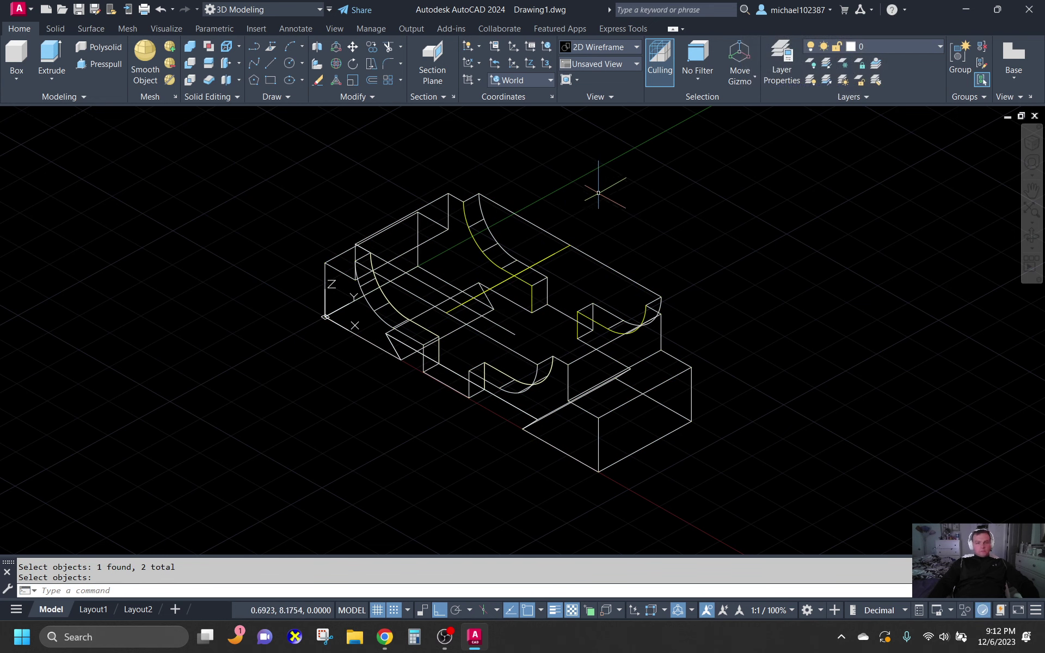
pyautogui.press('Escape')
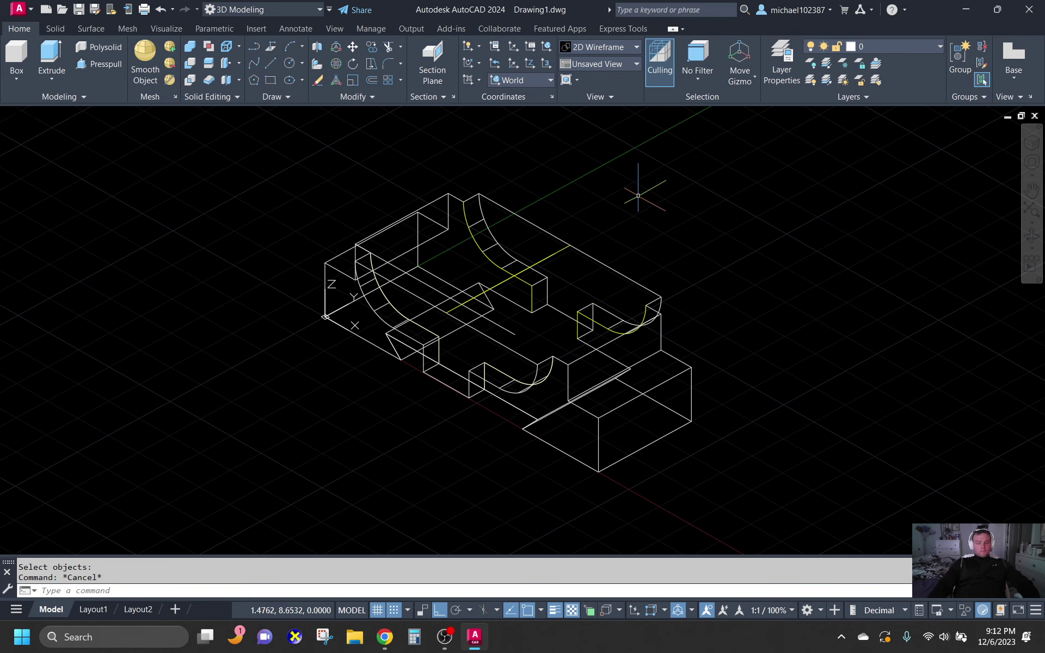
# - Erase all objects except the united Base solid
pyautogui.write('E')
pyautogui.press('Return')
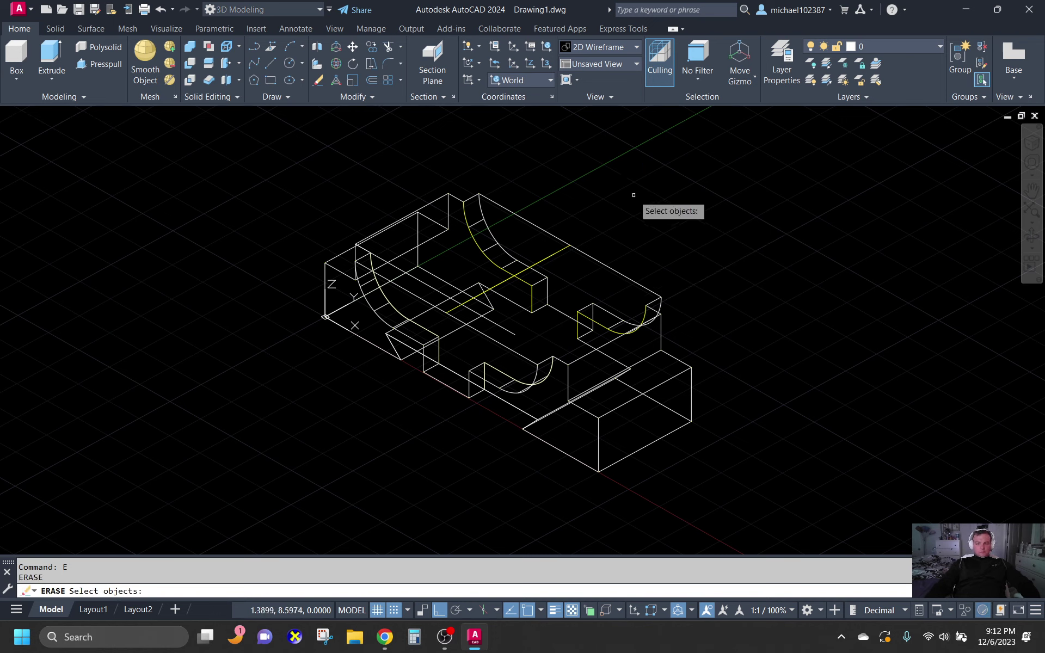
pyautogui.write('all')
pyautogui.press('Return')
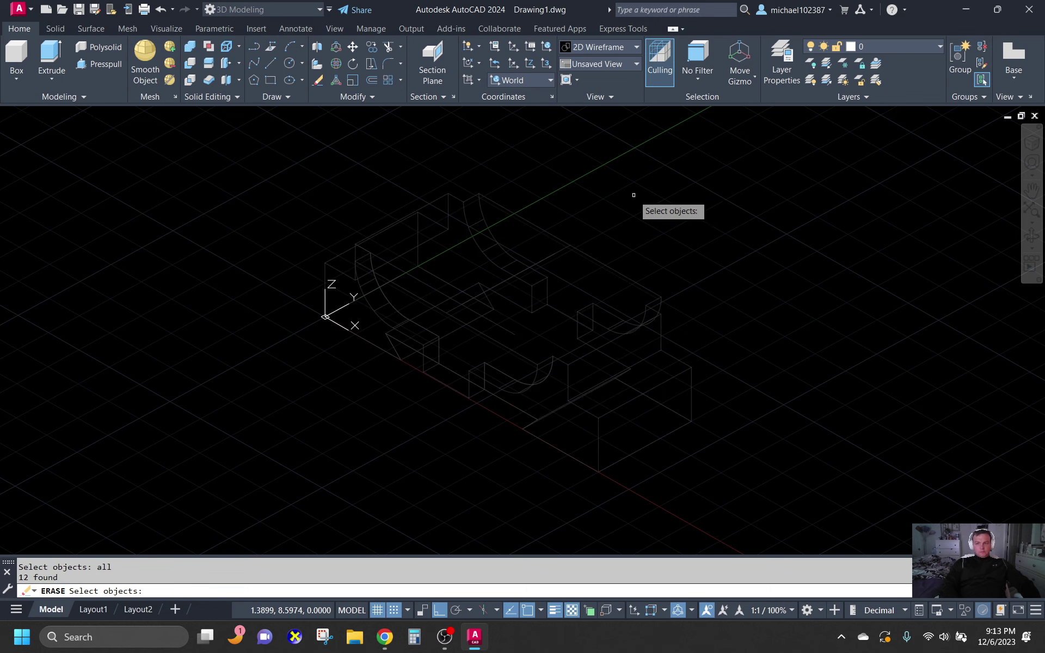
pyautogui.write('r')
pyautogui.press('Return')
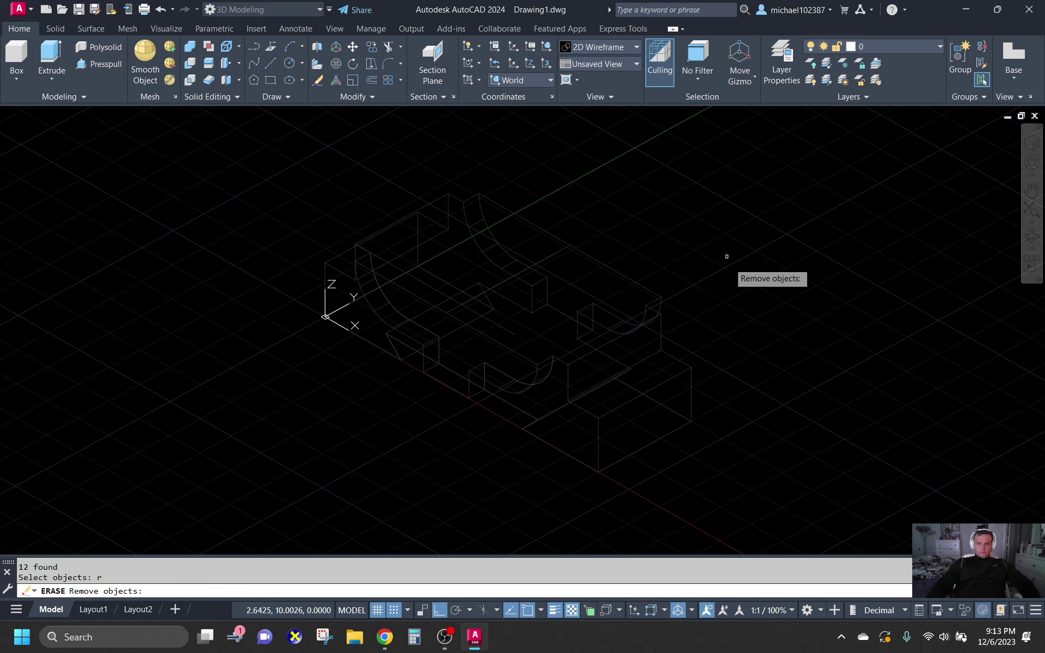
pyautogui.click(689, 368)
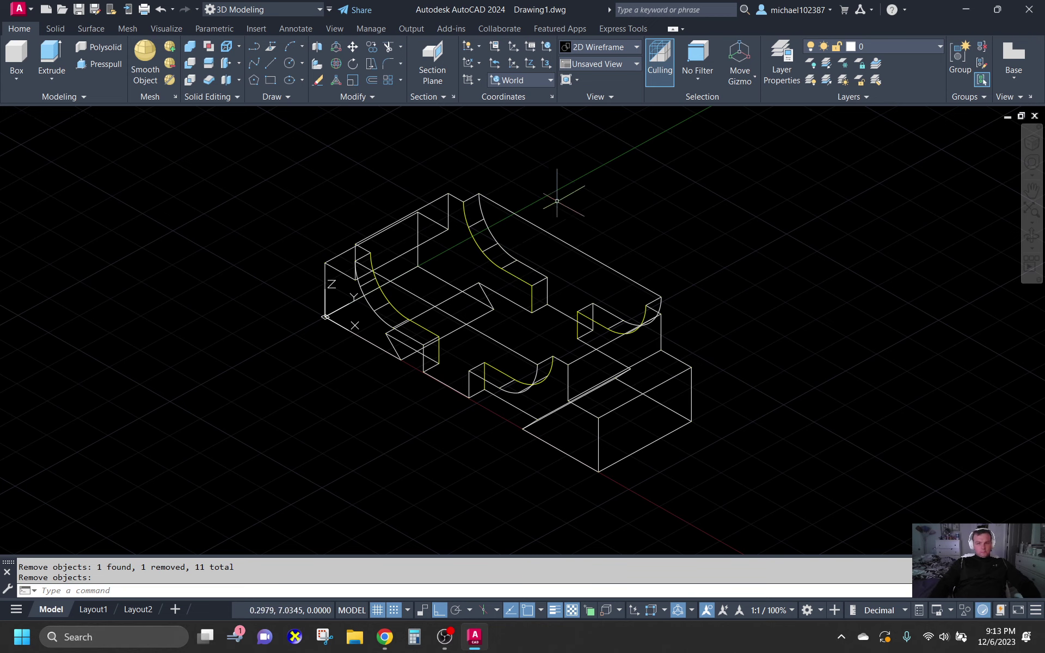
# - Check the united solid in the Shades of Gray visual style, and return to 2D Wireframe
pyautogui.click(593, 46)
pyautogui.click(688, 138)
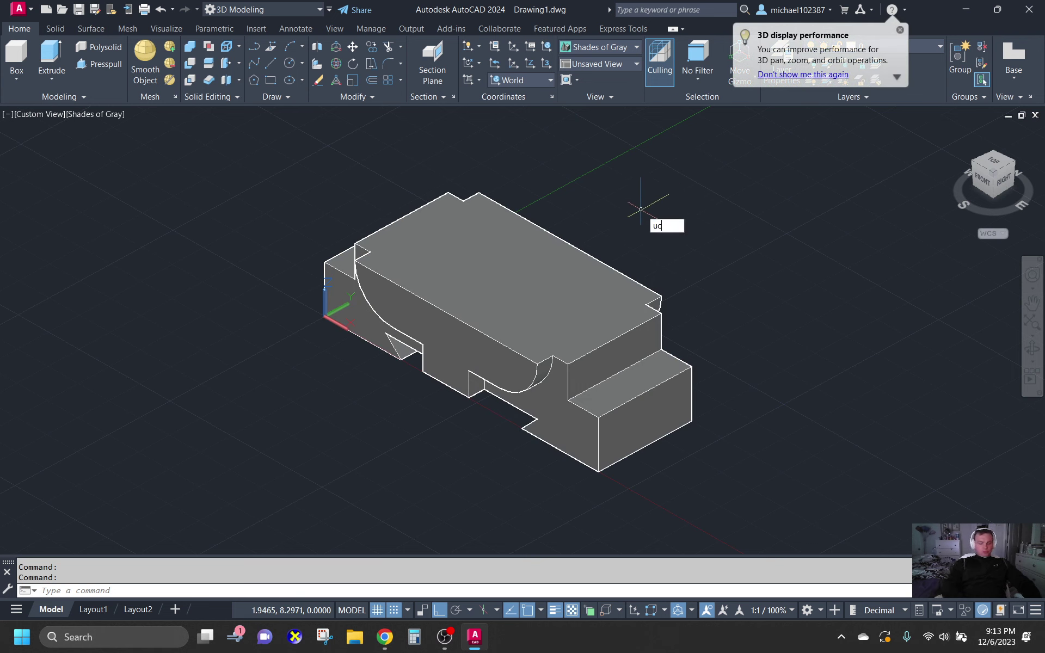
pyautogui.press('Return')
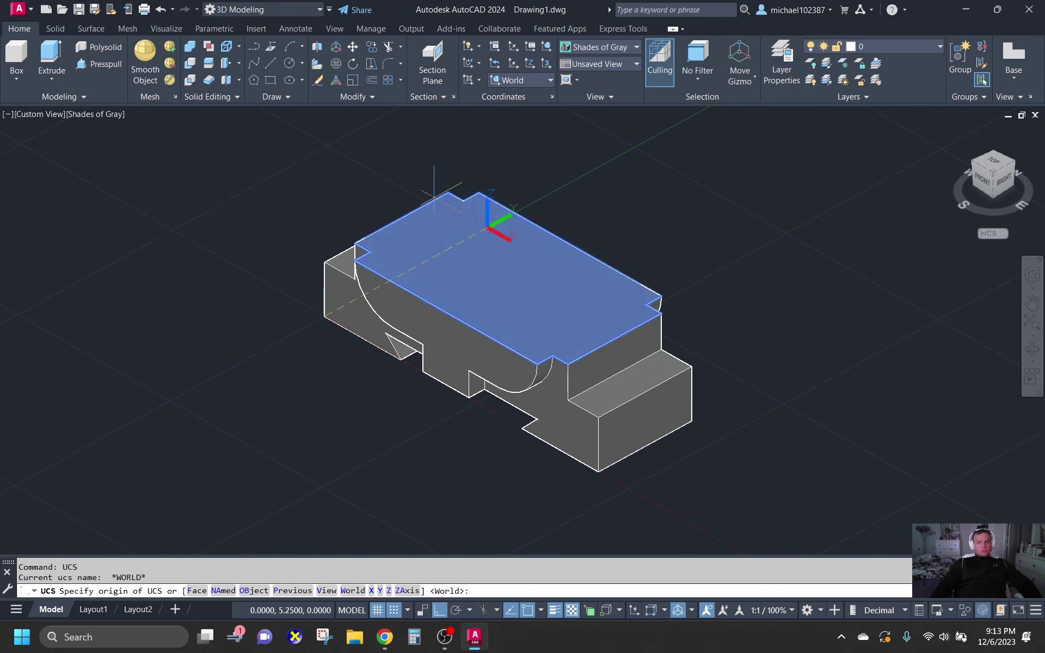
pyautogui.click(590, 47)
pyautogui.click(586, 67)
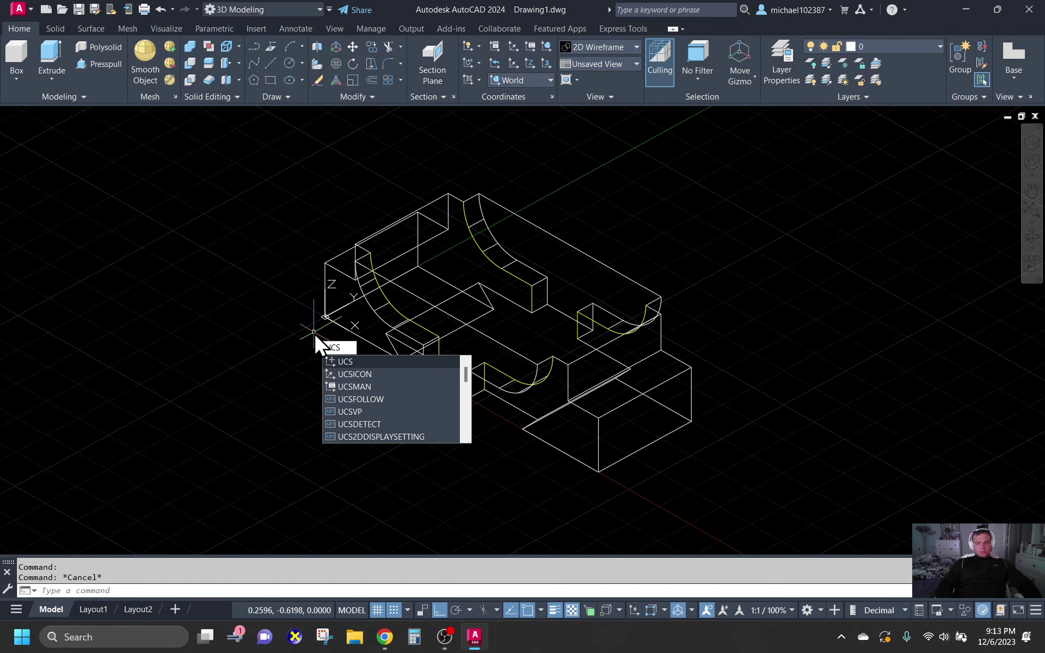
# - Align the UCS with the block's front face, with the origin at its lower corner, X along the bottom edge and Y upward
pyautogui.press('Return')
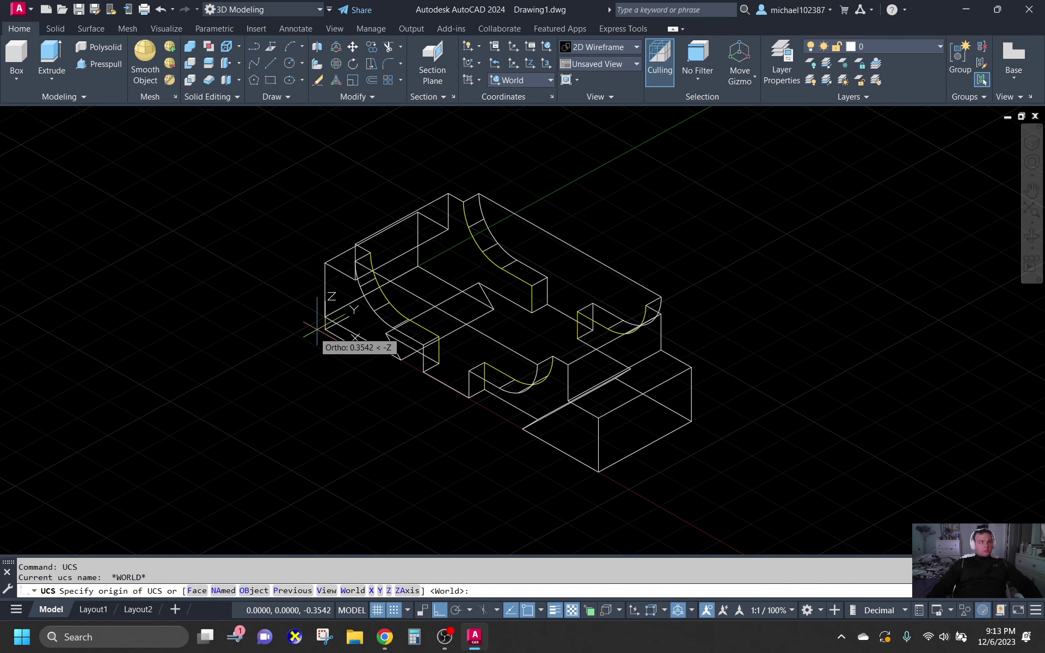
pyautogui.click(325, 316)
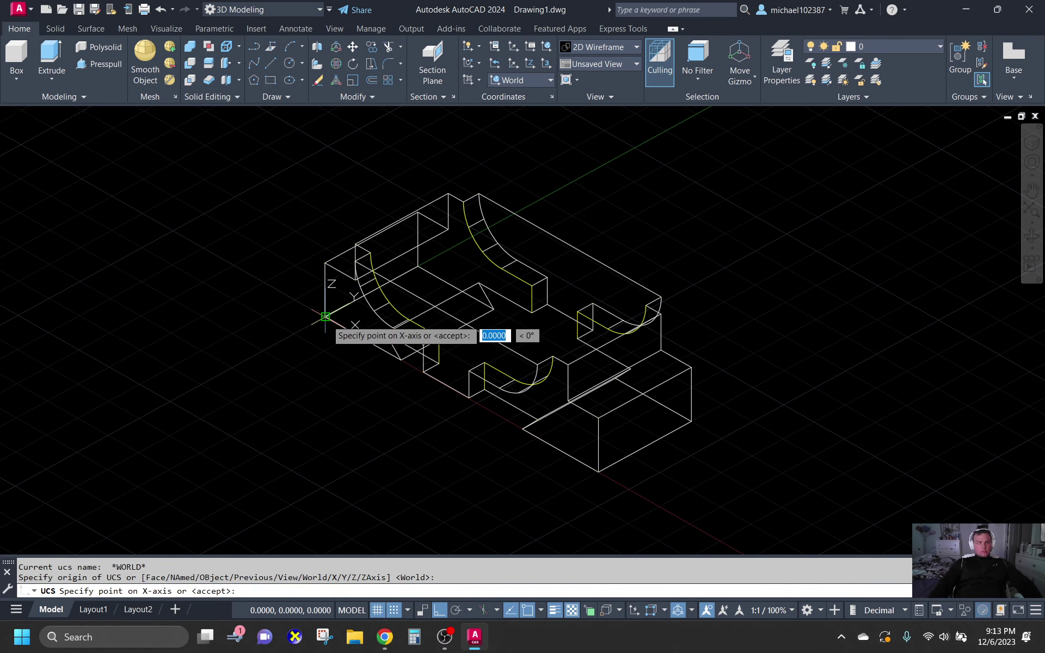
pyautogui.click(401, 360)
pyautogui.click(333, 268)
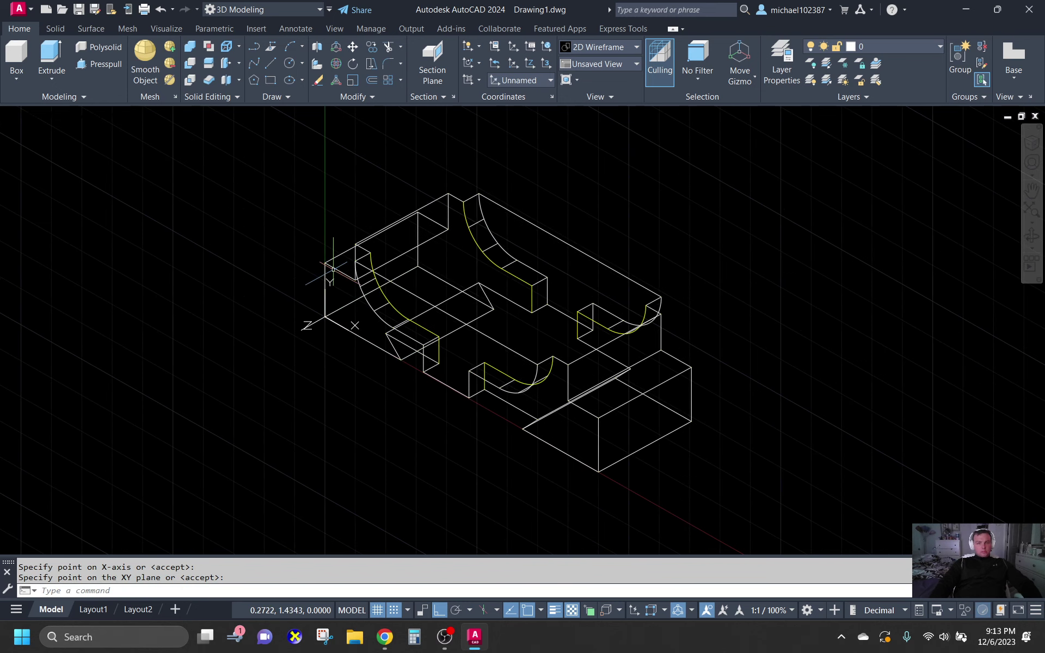
# - Draw a circle of radius 0.75 at the center of the outer front arc nearest the origin
pyautogui.scroll(2, 335, 323)
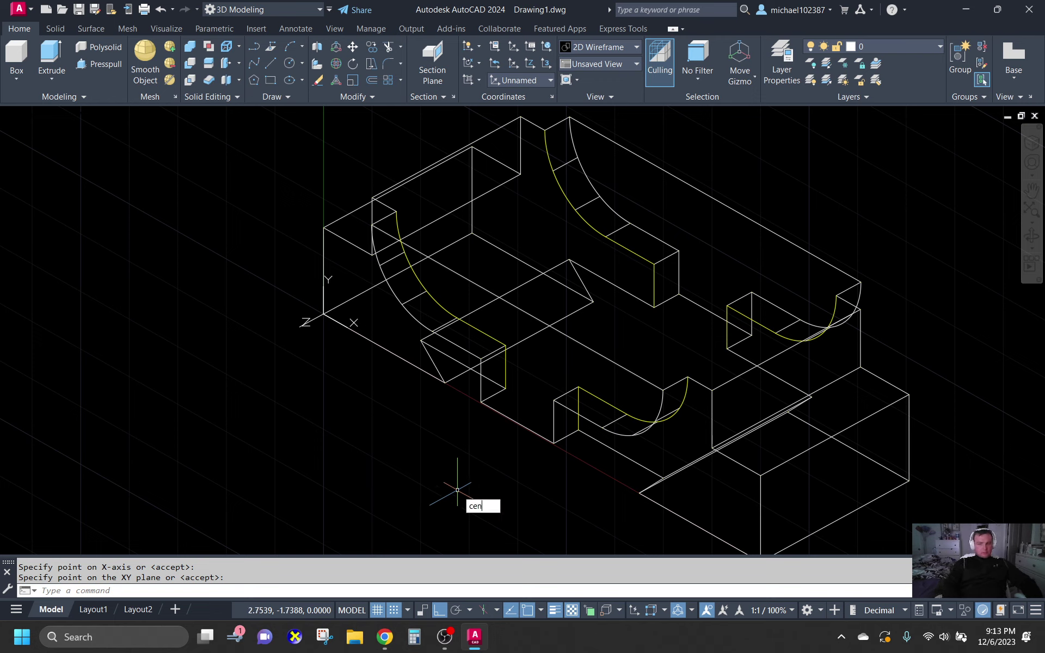
pyautogui.press('Escape')
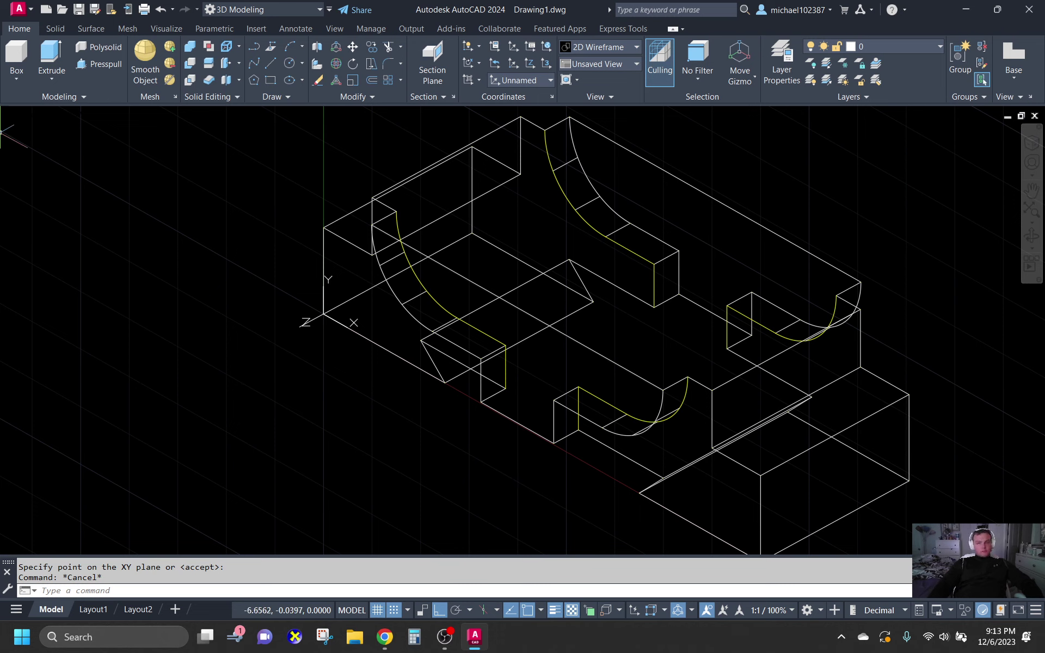
pyautogui.click(289, 63)
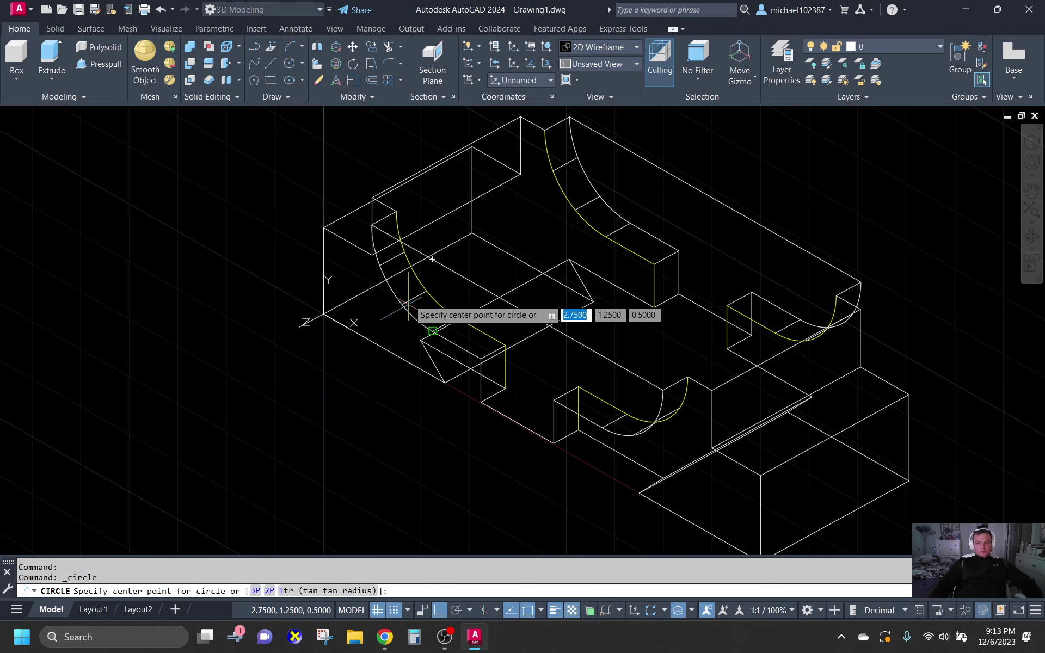
pyautogui.click(433, 260)
pyautogui.press('BackSpace')
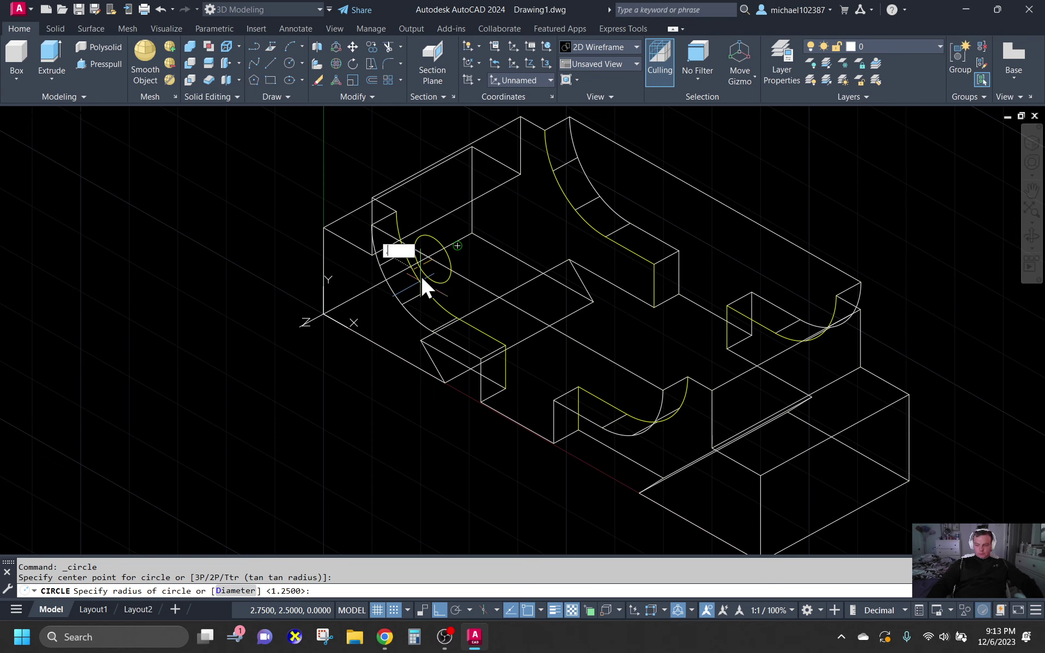
pyautogui.write('.75')
pyautogui.press('Return')
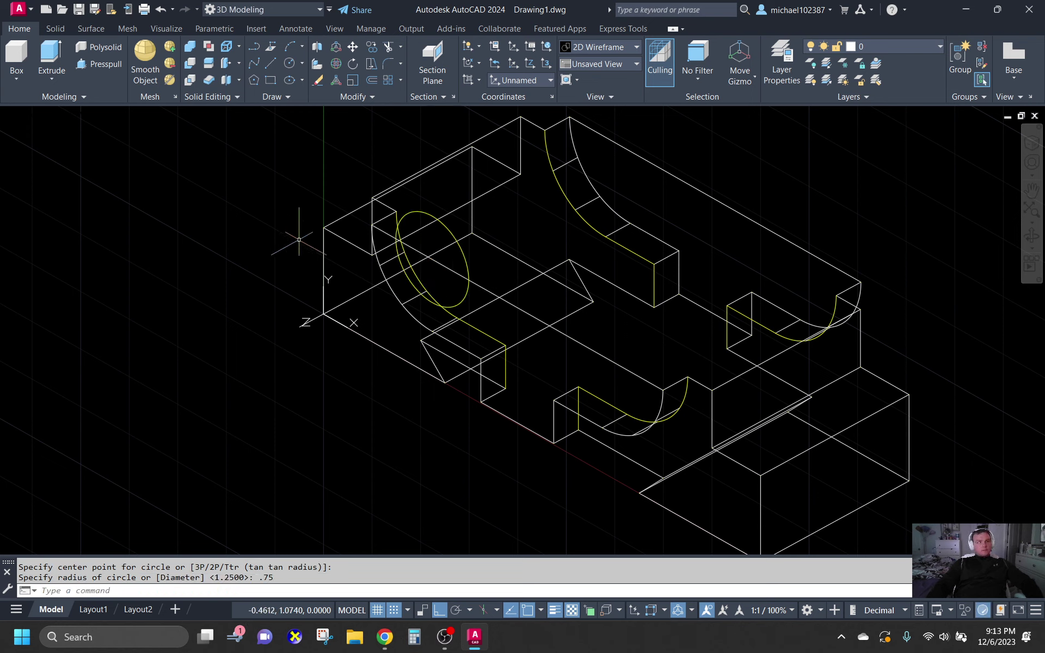
# - Try a 0.75-radius circle at the center of the inner front arc farther from the origin, and undo it
pyautogui.click(288, 61)
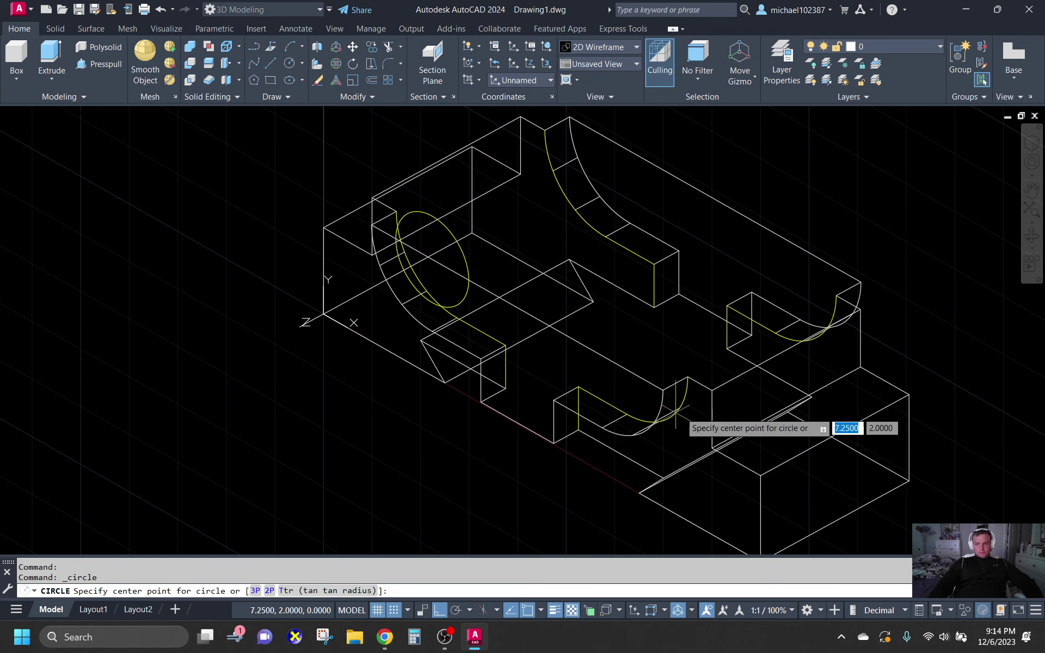
pyautogui.click(627, 335)
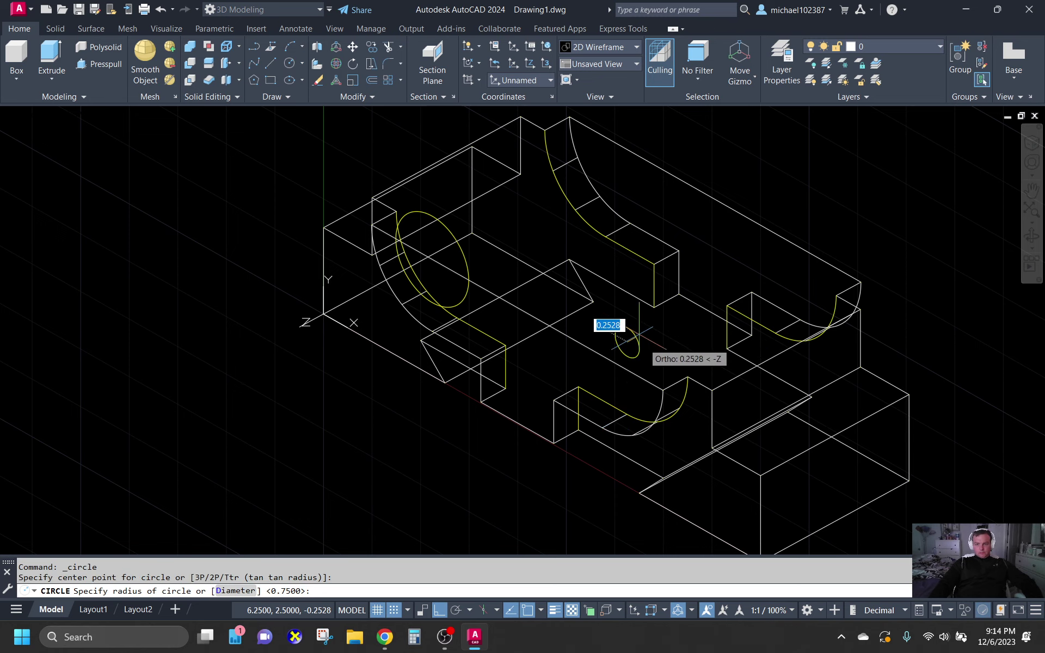
pyautogui.write('.75')
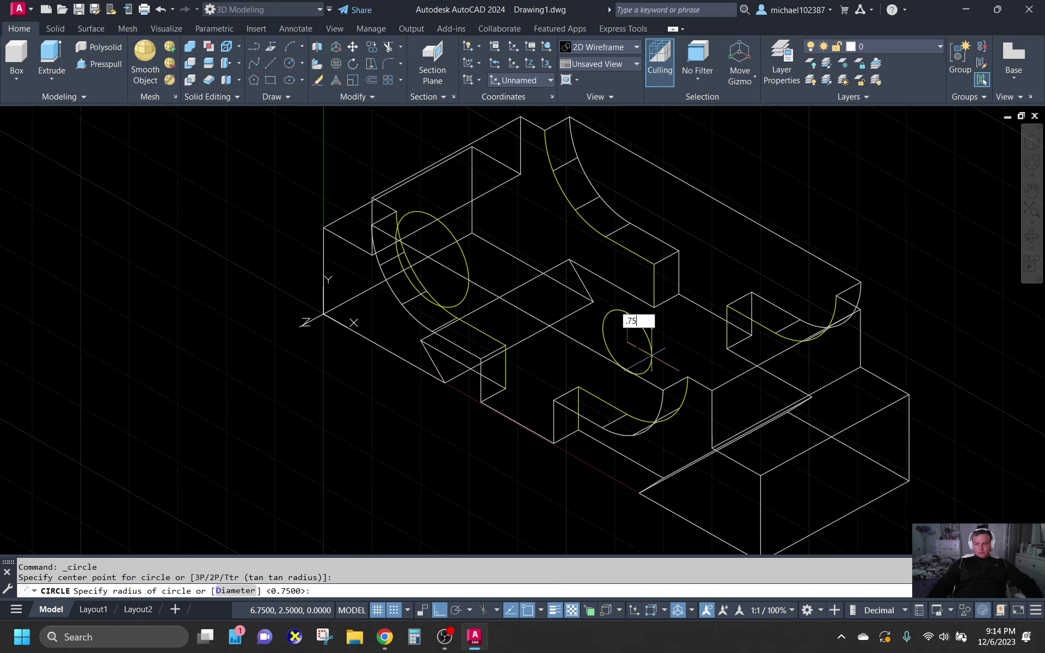
pyautogui.press('Return')
pyautogui.keyDown('shift'); pyautogui.moveTo(647, 349); pyautogui.dragTo(552, 428, button='middle'); pyautogui.keyUp('shift')
pyautogui.hotkey('ctrl', 'z')
pyautogui.hotkey('ctrl', 'z')
pyautogui.hotkey('ctrl', 'z')
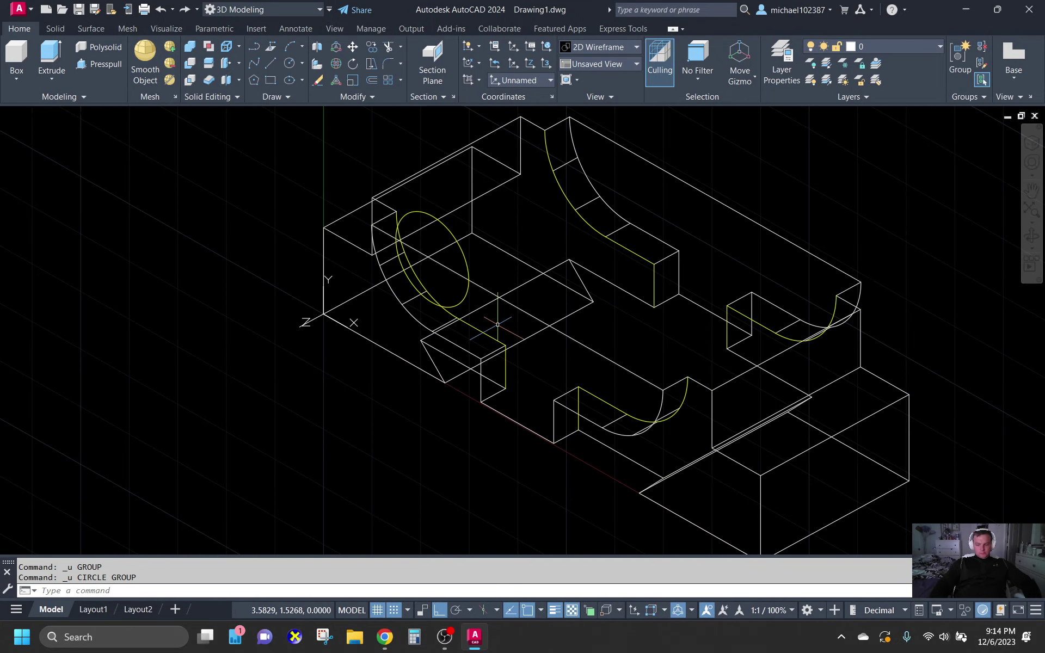
# - Draw a circle of radius 0.75 at the center of the outer front arc farther from the origin
pyautogui.click(289, 62)
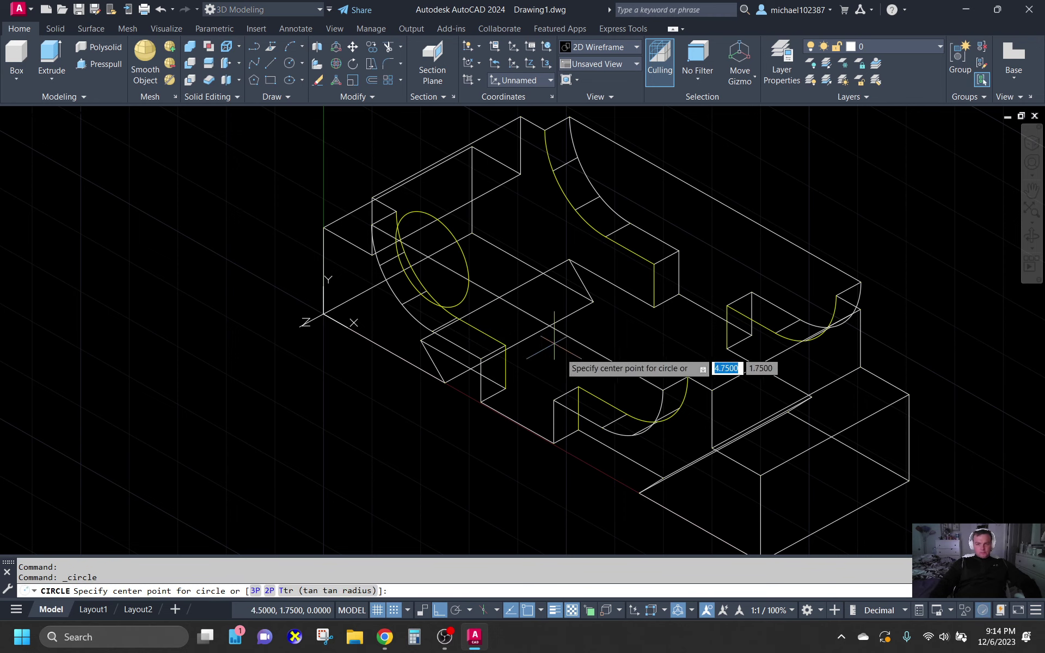
pyautogui.click(614, 360)
pyautogui.write('.75')
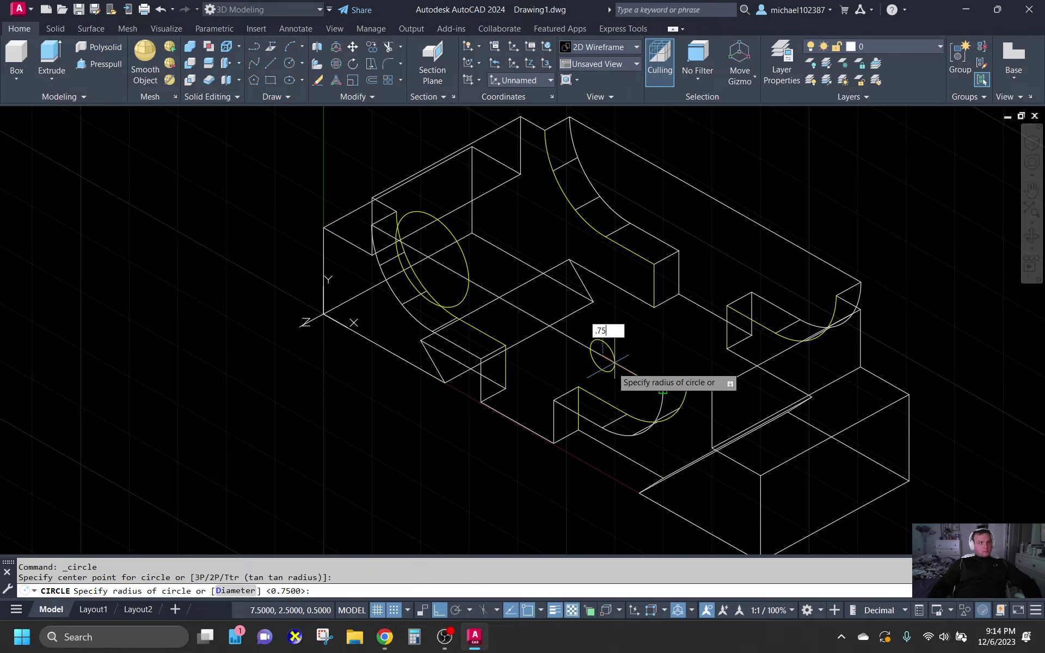
pyautogui.press('Return')
# - Extrude both 0.75-radius circles from the front face back past the rear of the base to form two cylinders
pyautogui.keyDown('shift'); pyautogui.moveTo(604, 356); pyautogui.dragTo(572, 388, button='middle'); pyautogui.keyUp('shift')
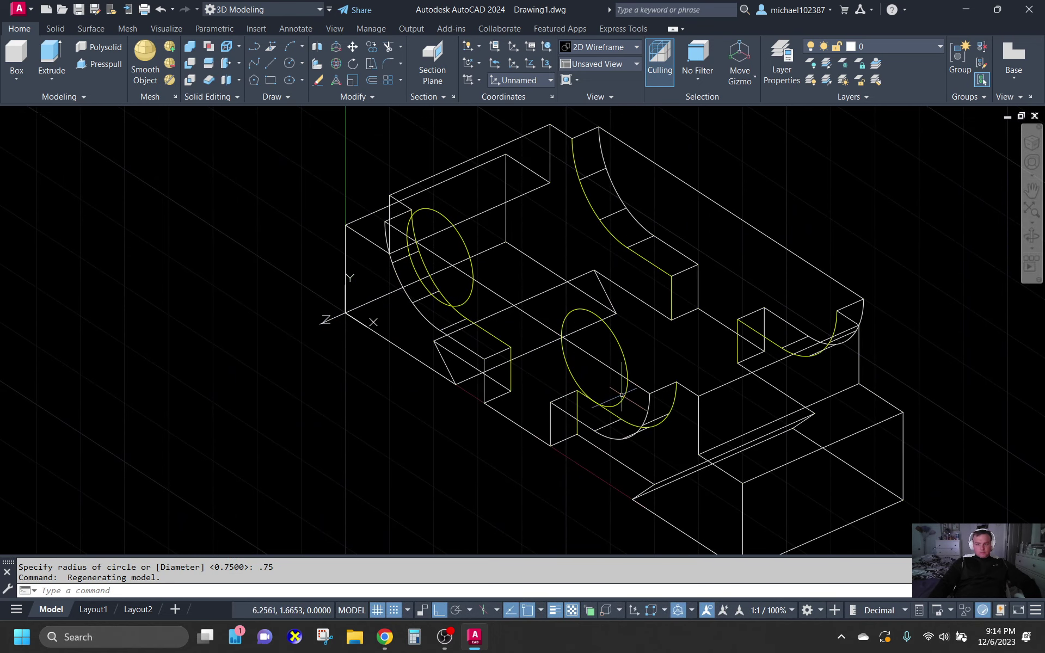
pyautogui.keyDown('shift'); pyautogui.moveTo(623, 357); pyautogui.dragTo(630, 351, button='middle'); pyautogui.keyUp('shift')
pyautogui.press('Escape')
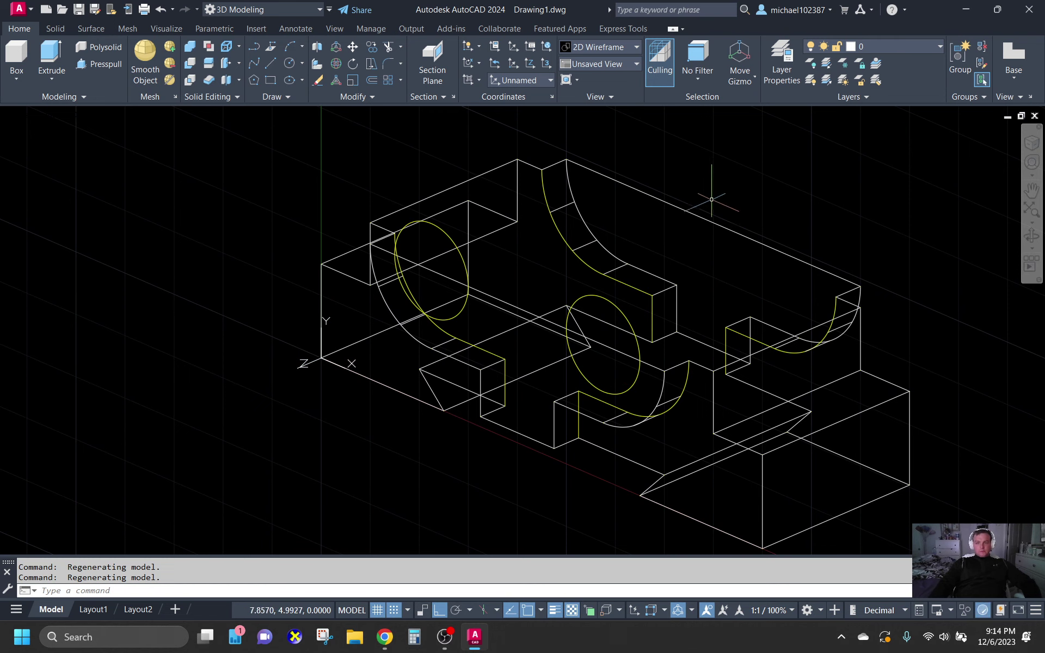
pyautogui.scroll(-4, 710, 190)
pyautogui.scroll(2, 816, 218)
pyautogui.scroll(2, 516, 191)
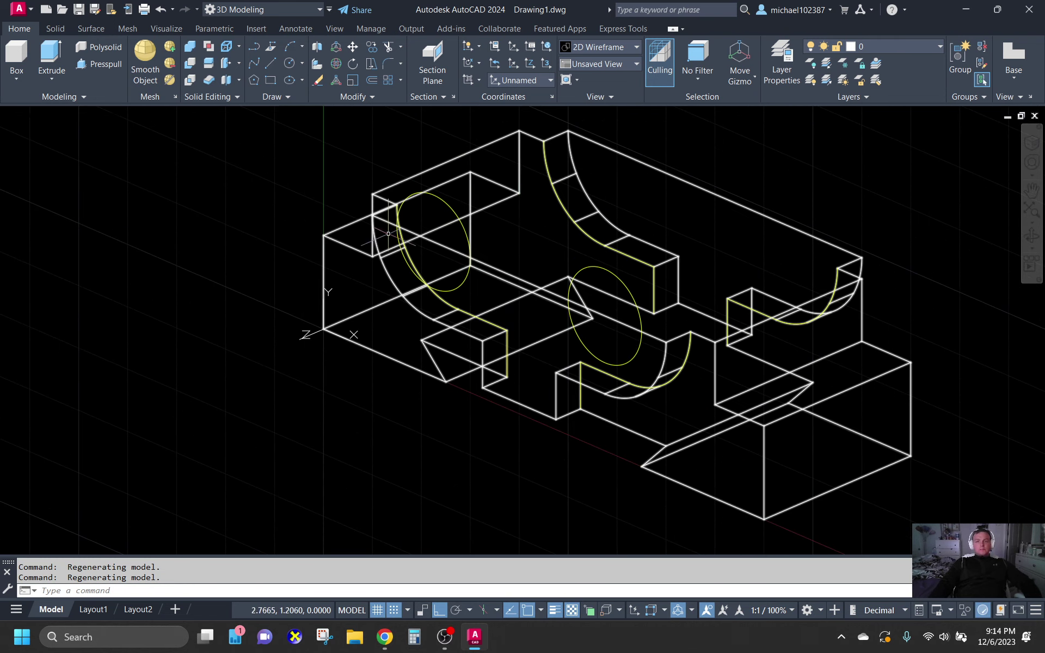
pyautogui.click(44, 60)
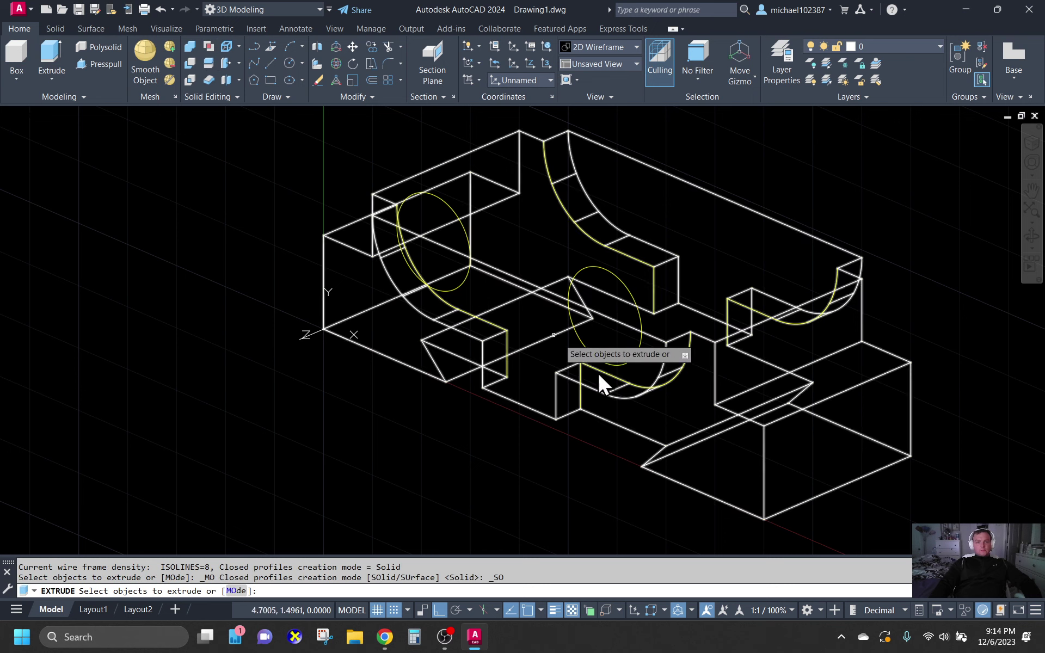
pyautogui.click(455, 285)
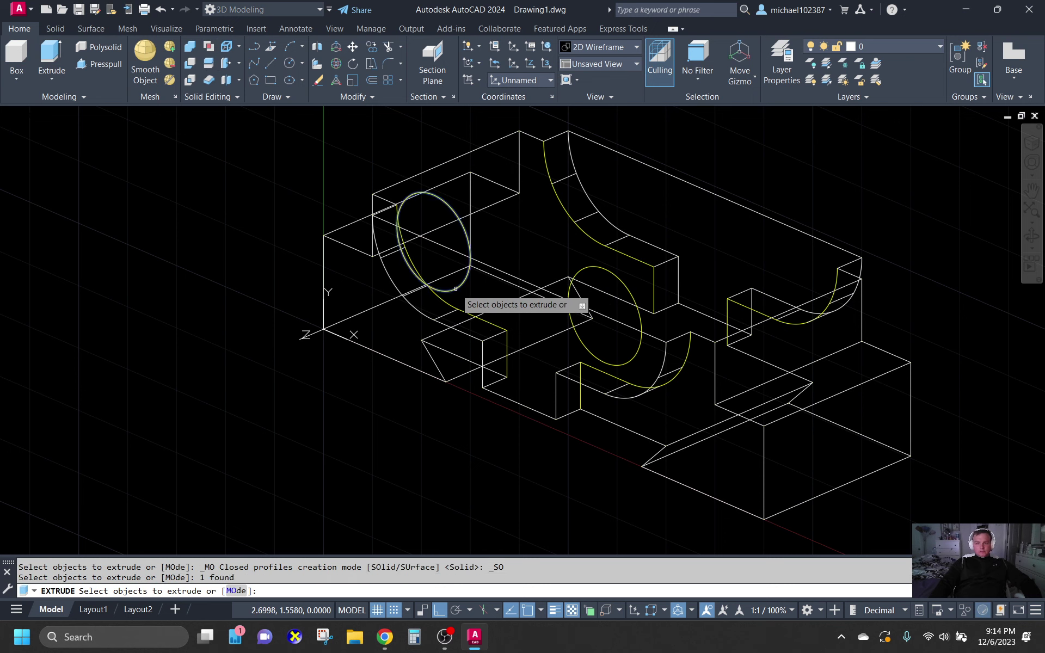
pyautogui.click(582, 344)
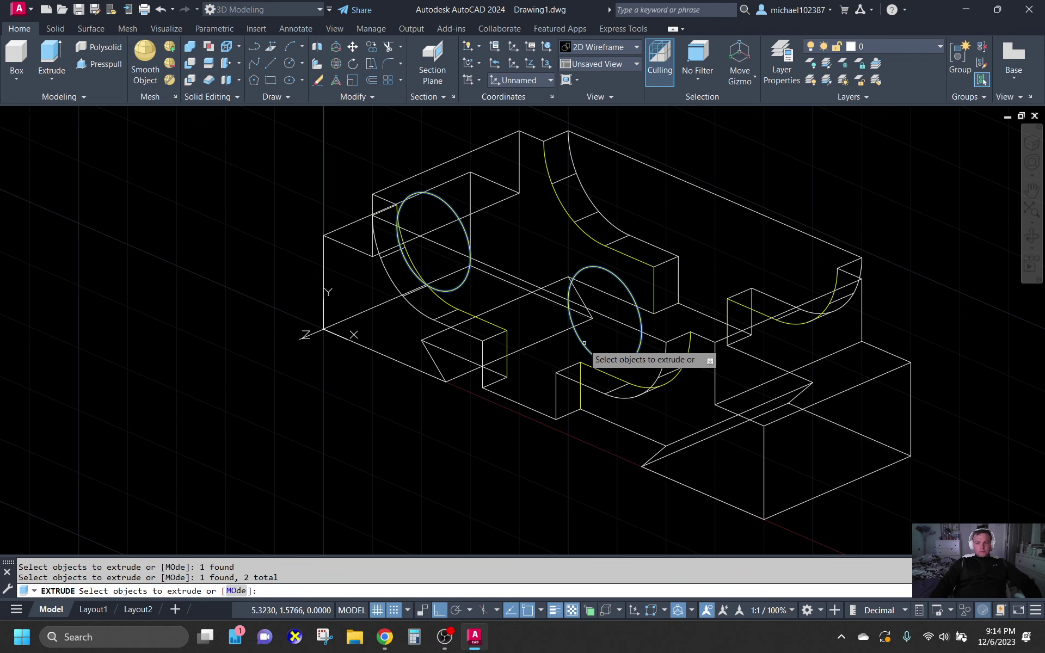
pyautogui.press('Return')
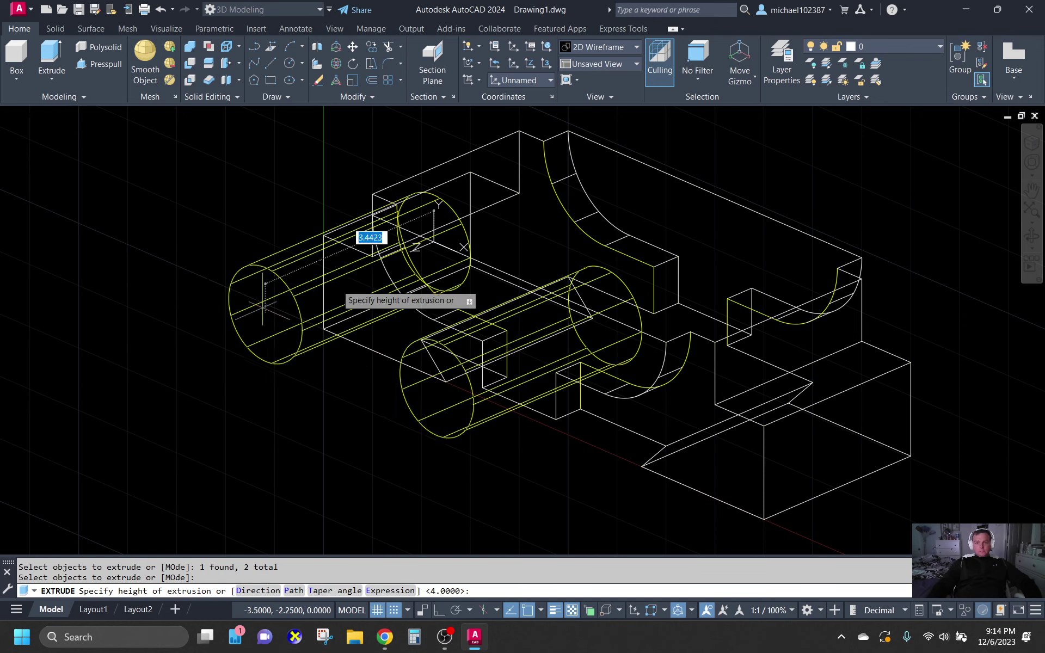
pyautogui.click(892, 190)
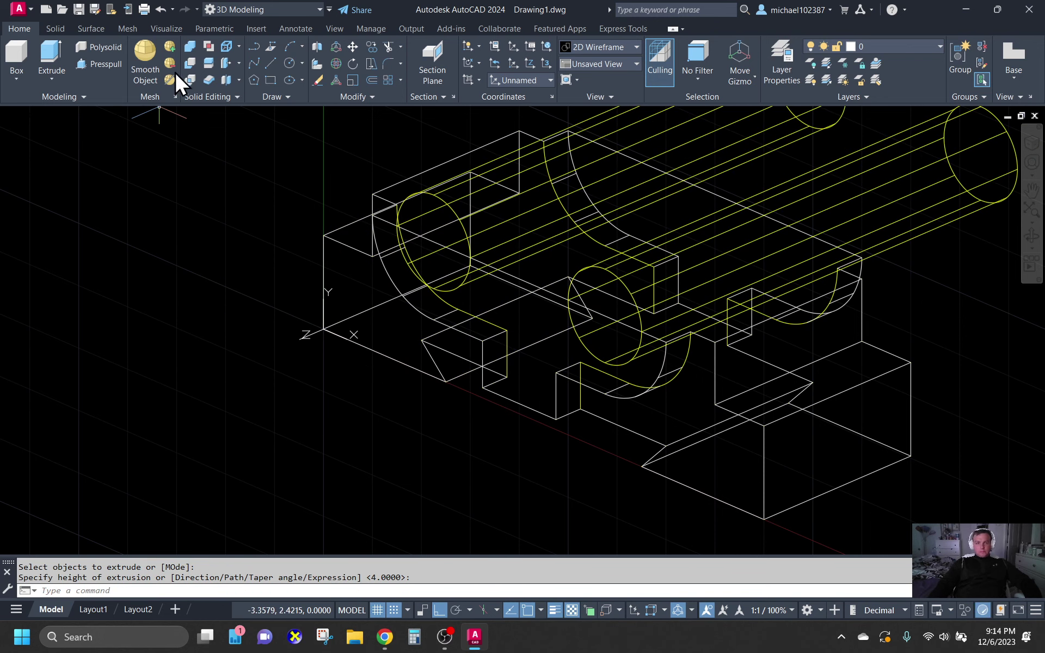
# - Subtract the two extruded cylinders from the base solid to cut the bearing grooves
pyautogui.click(189, 64)
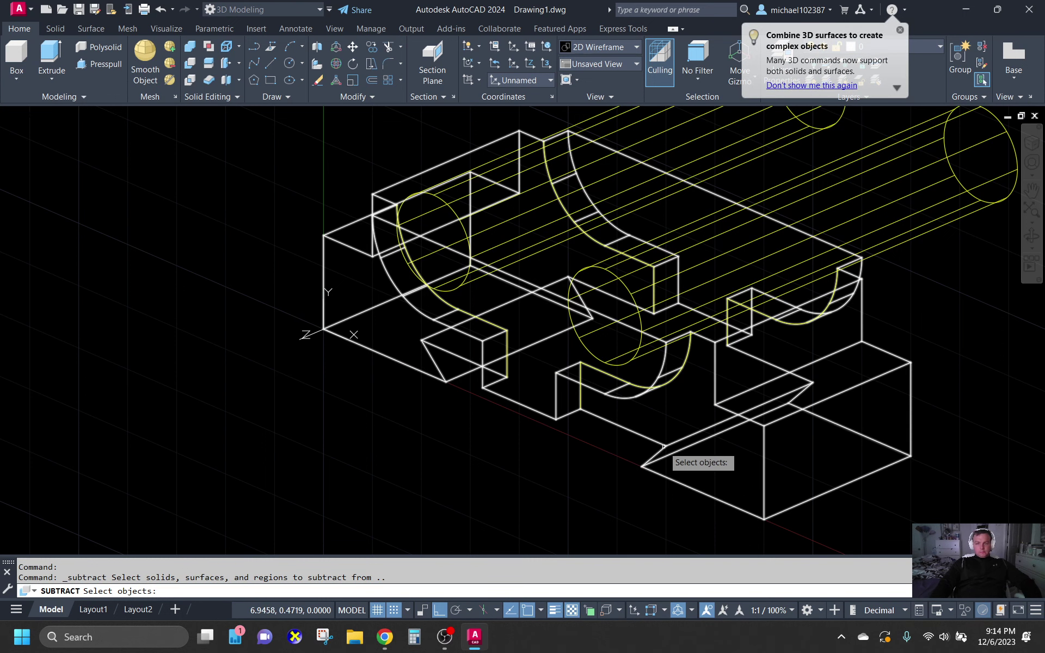
pyautogui.click(634, 423)
pyautogui.press('Return')
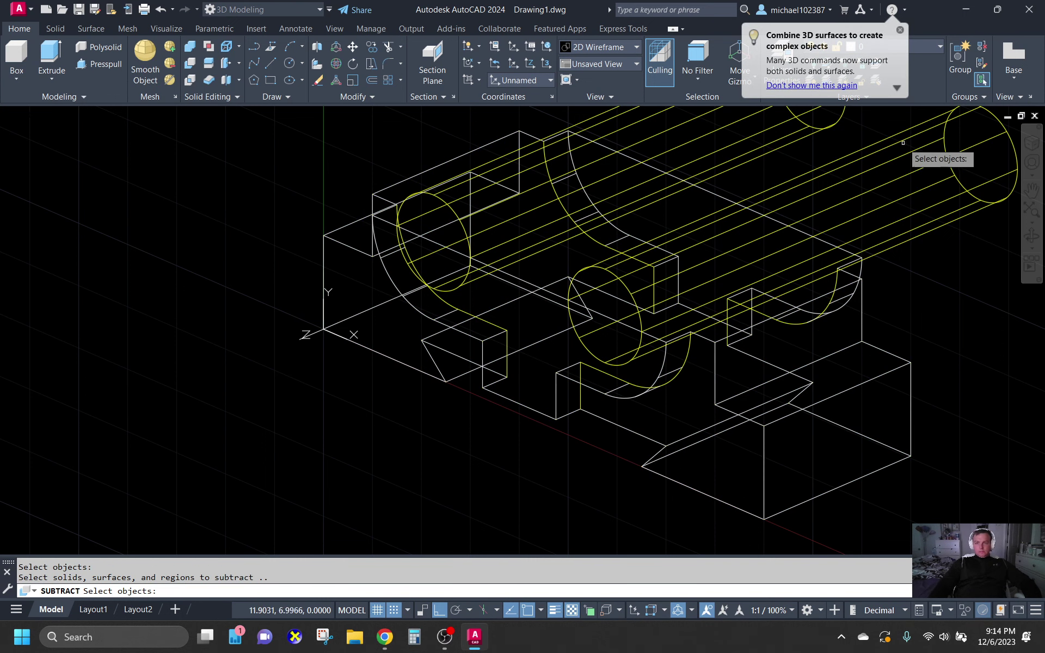
pyautogui.click(861, 158)
pyautogui.click(762, 146)
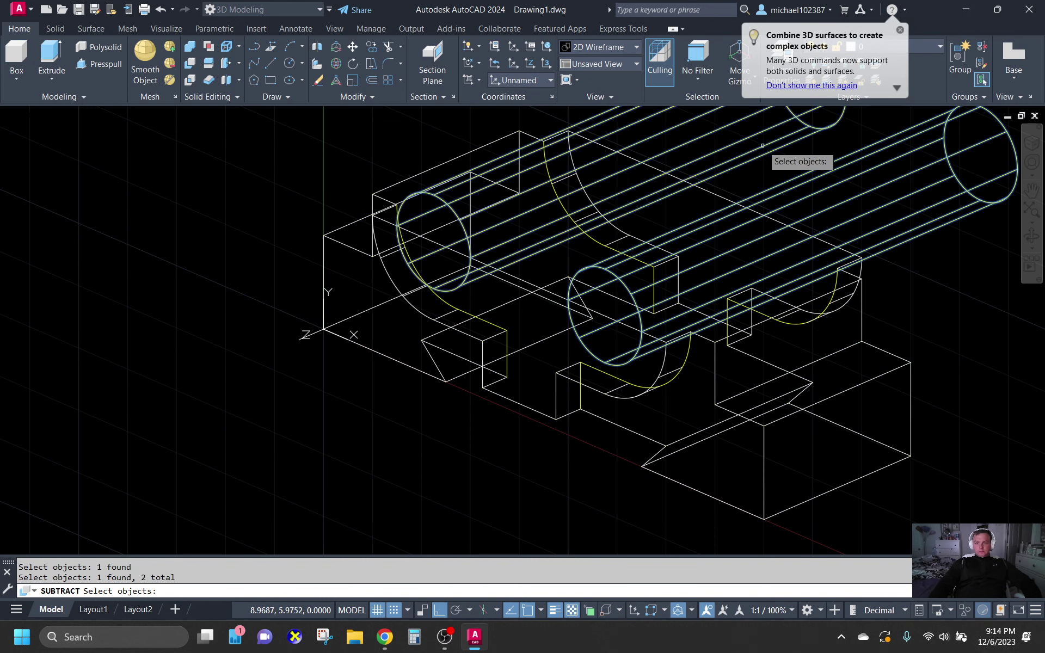
pyautogui.press('Return')
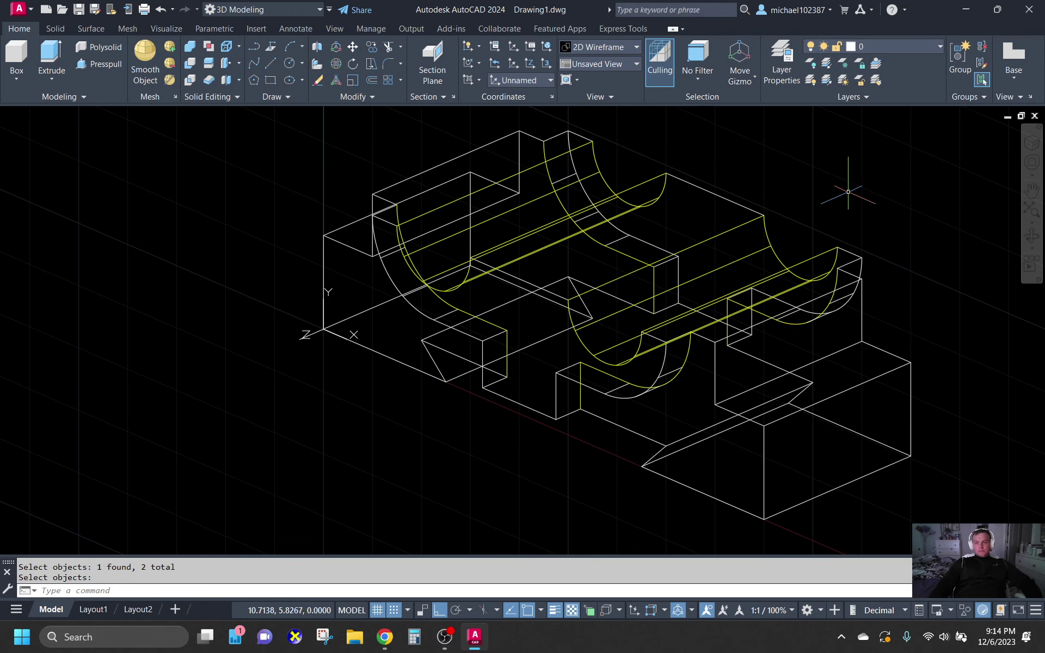
# - Switch the visual style to Shades of Gray and inspect the grooved base
pyautogui.click(596, 48)
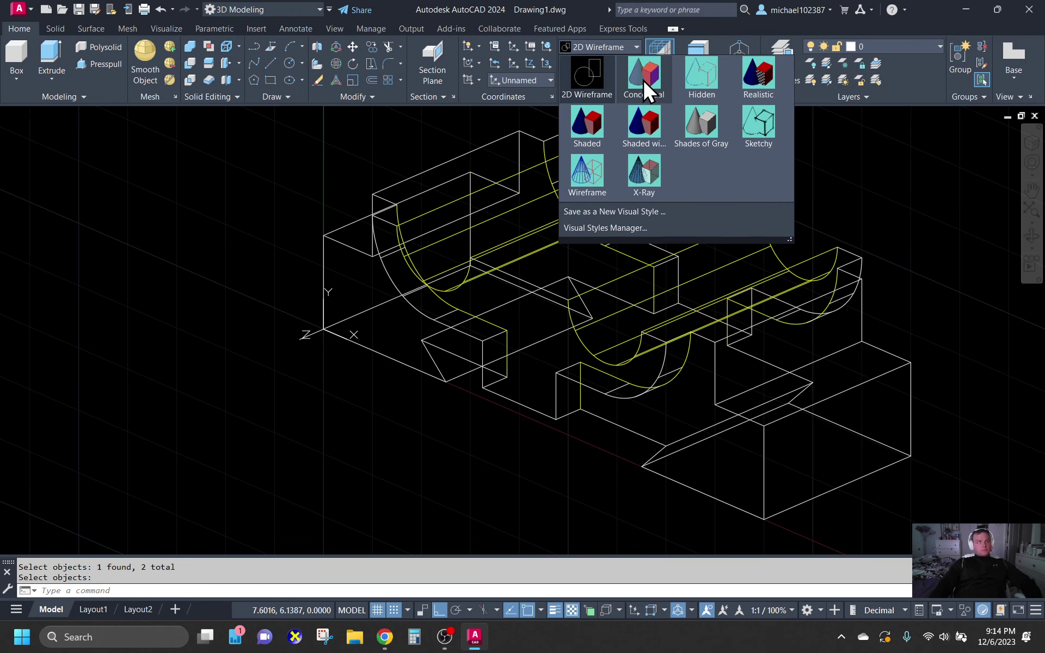
pyautogui.click(702, 119)
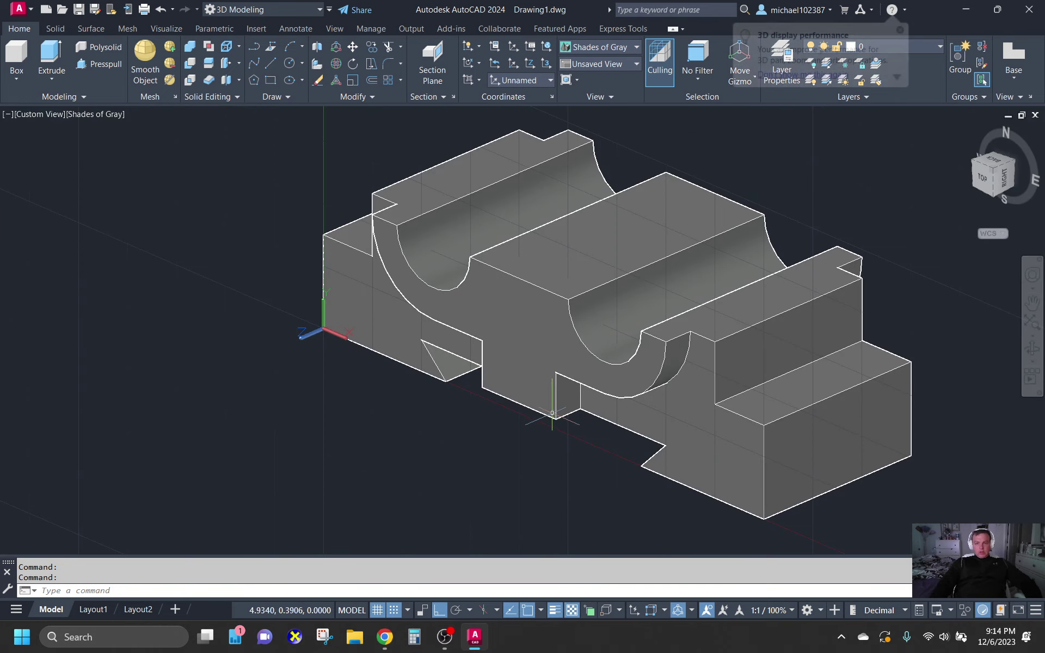
pyautogui.scroll(-2, 333, 413)
pyautogui.moveTo(463, 450)
pyautogui.keyDown('shift'); pyautogui.mouseDown(button='middle')
pyautogui.moveTo(489, 446)
pyautogui.moveTo(550, 406)
pyautogui.moveTo(480, 466)
pyautogui.moveTo(483, 539)
pyautogui.moveTo(528, 567)
pyautogui.moveTo(624, 491)
pyautogui.moveTo(494, 401)
pyautogui.moveTo(489, 454)
pyautogui.moveTo(481, 450)
pyautogui.mouseUp(button='middle'); pyautogui.keyUp('shift')
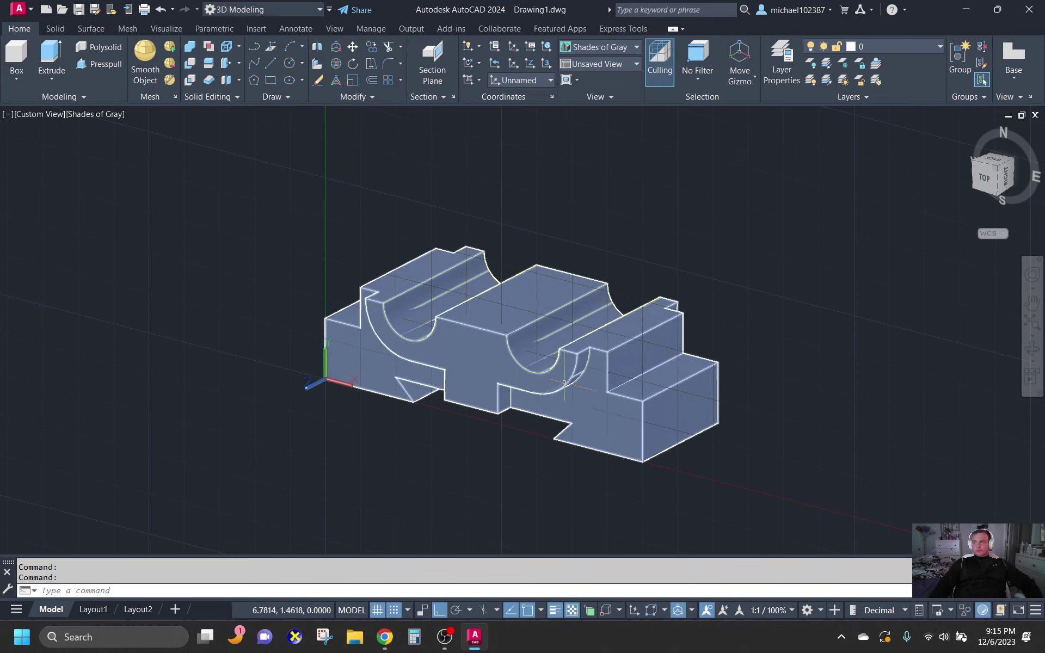
pyautogui.moveTo(566, 379)
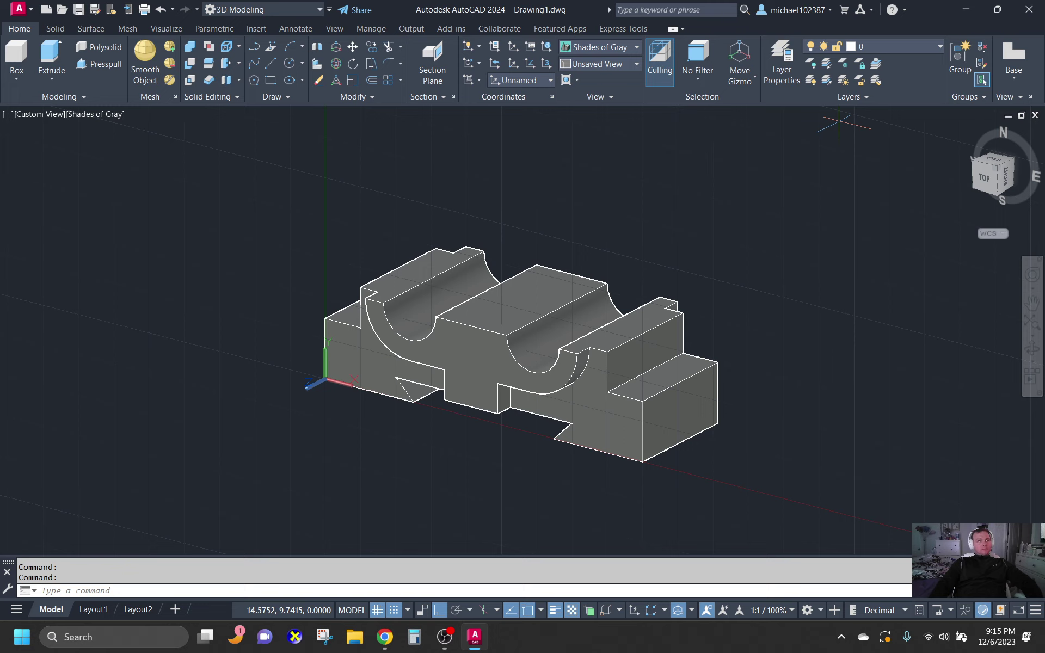
pyautogui.hotkey('alt', 'Tab')
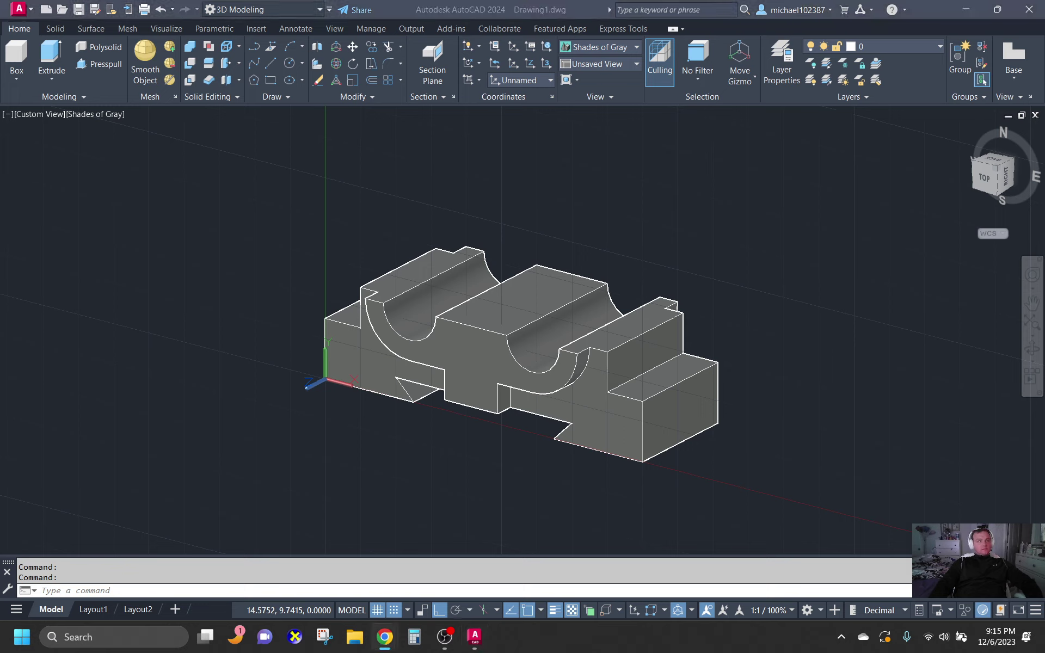
pyautogui.hotkey('alt', 'Tab')
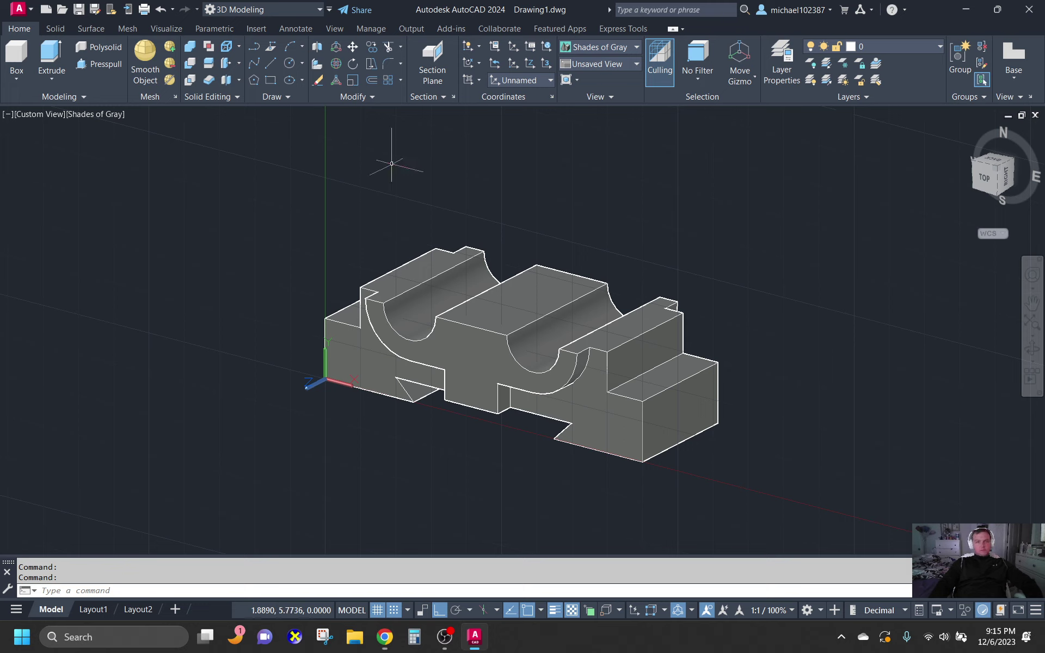
# - Set a steeper viewing angle from the XY plane in the viewpoint presets, absolute to WCS at 315 degrees from the X axis
pyautogui.click(414, 195)
pyautogui.write('vp')
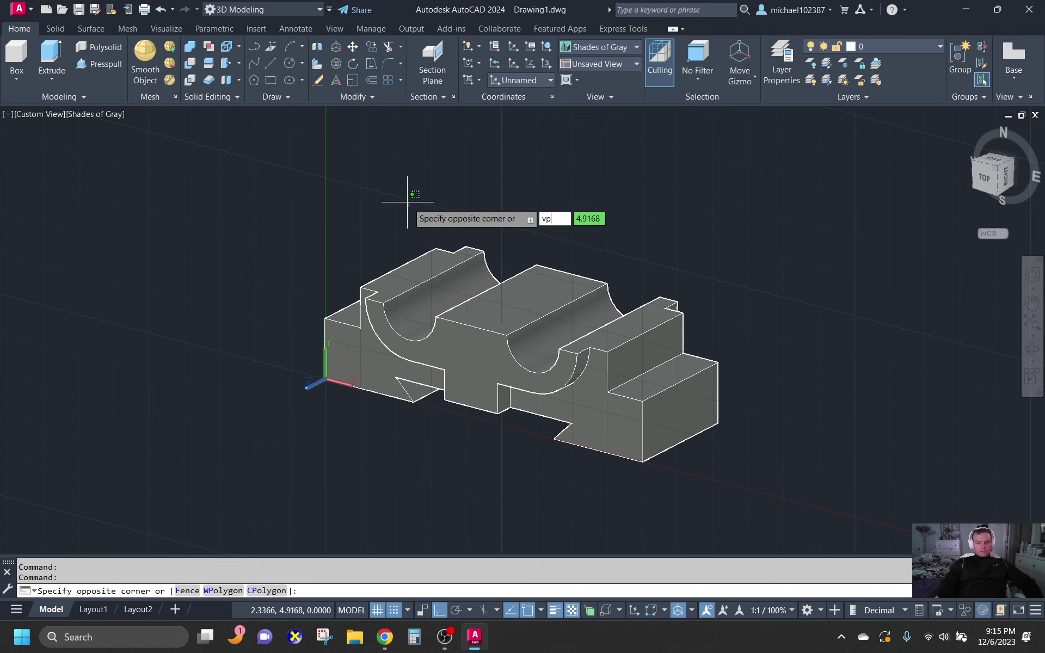
pyautogui.press('Return')
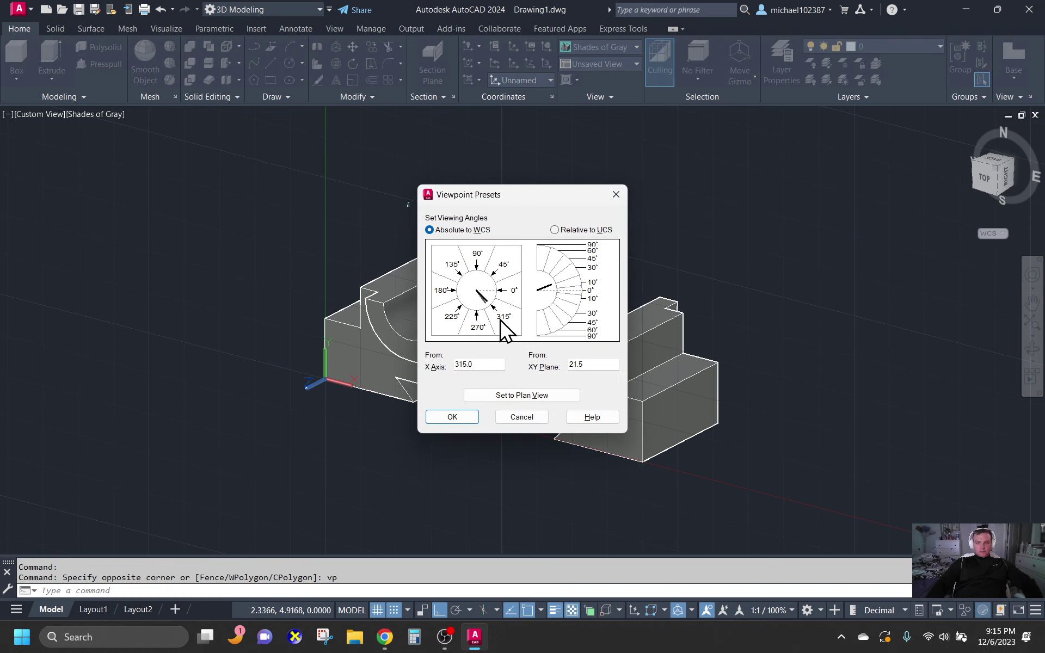
pyautogui.click(567, 284)
pyautogui.click(452, 416)
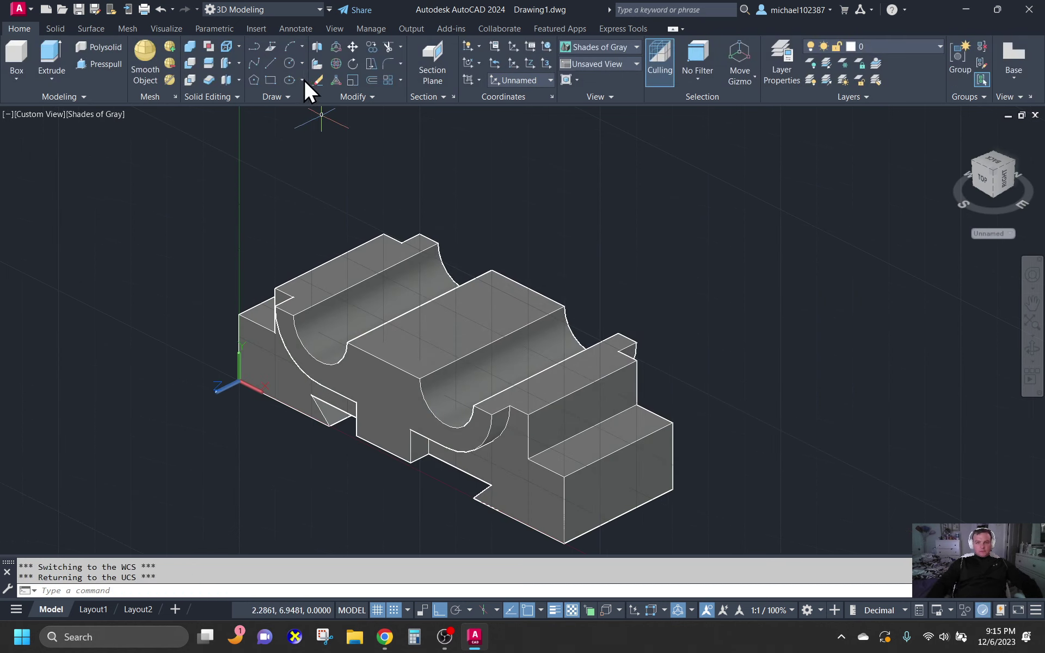
pyautogui.click(254, 48)
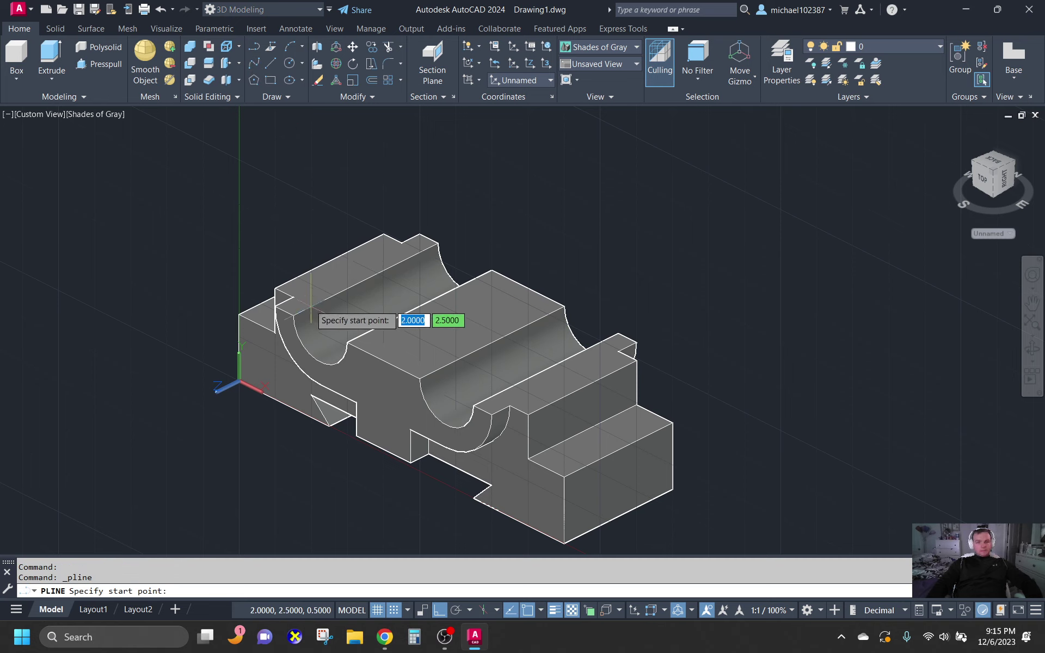
pyautogui.click(276, 288)
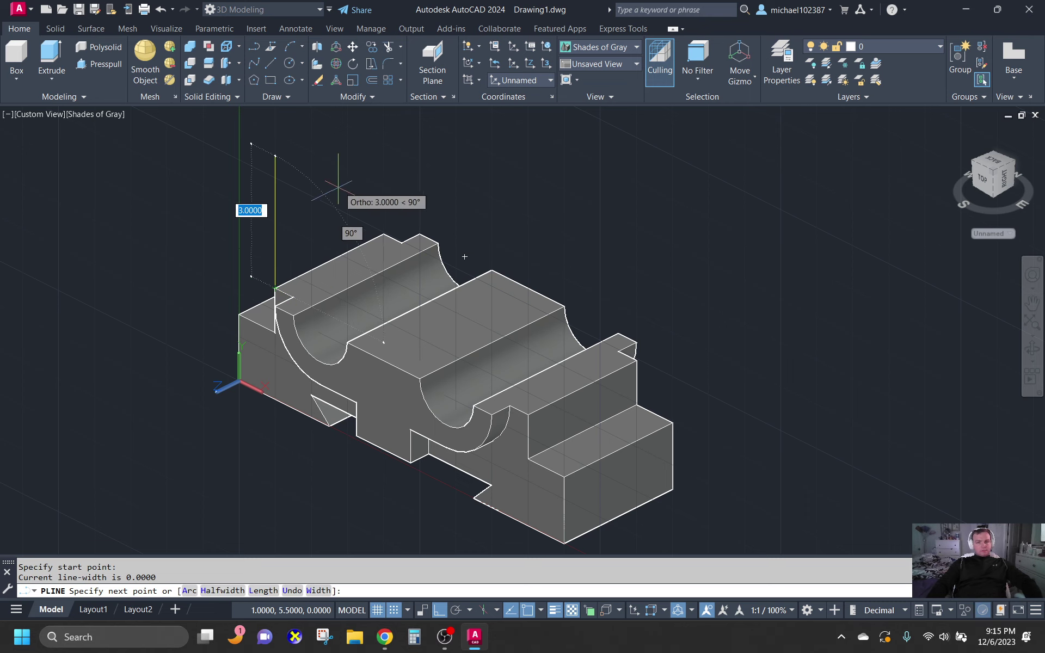
pyautogui.press('Escape')
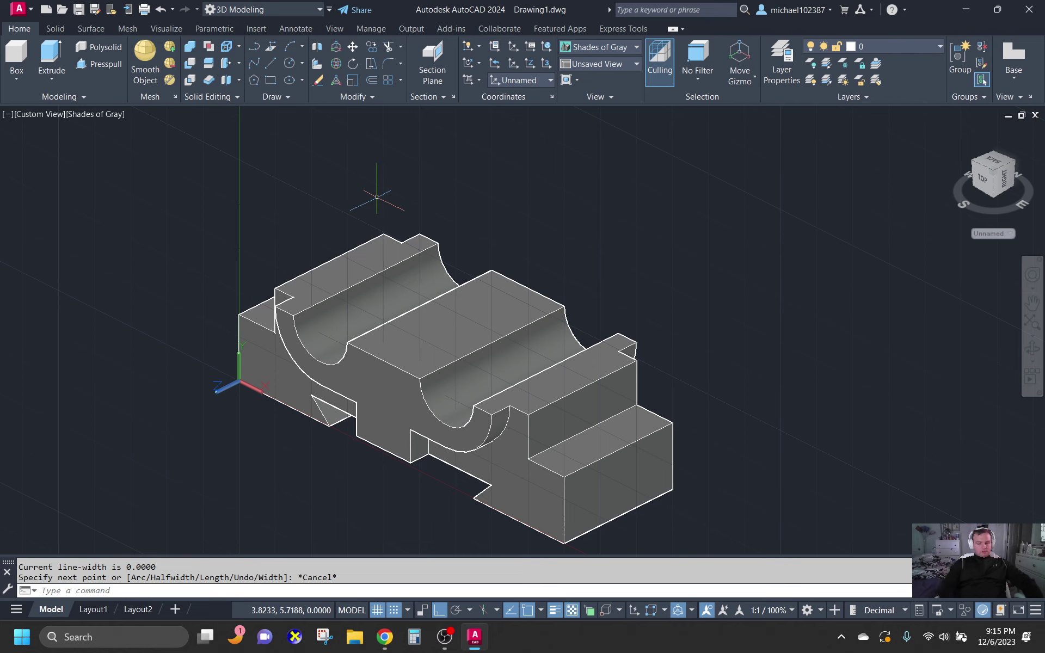
# - Reset the UCS to World
pyautogui.write('ucs')
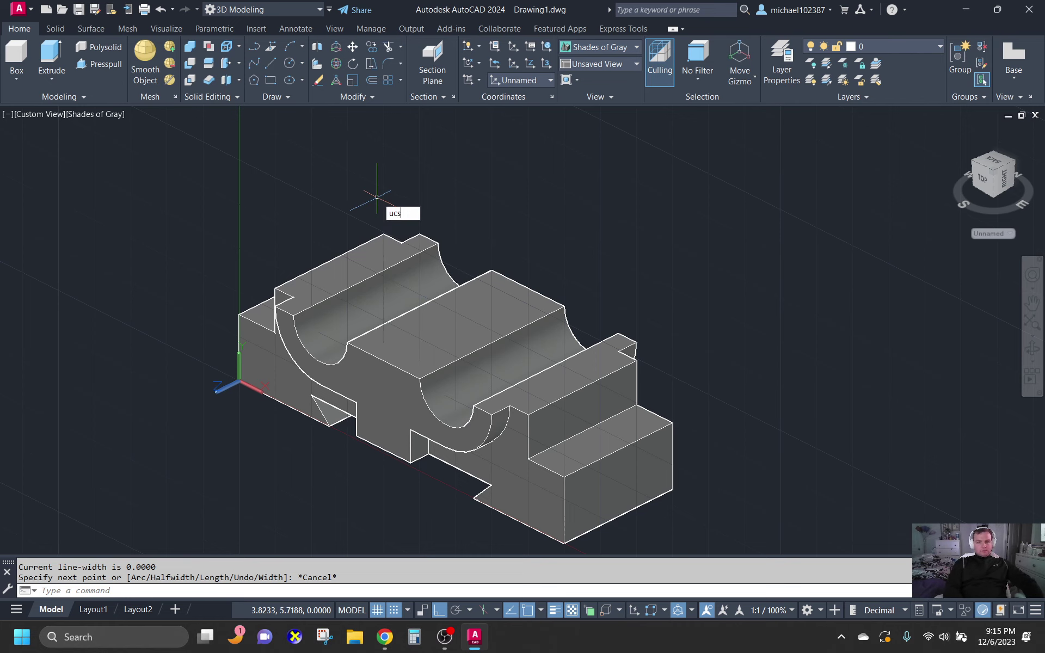
pyautogui.press('Return')
pyautogui.press('Return')
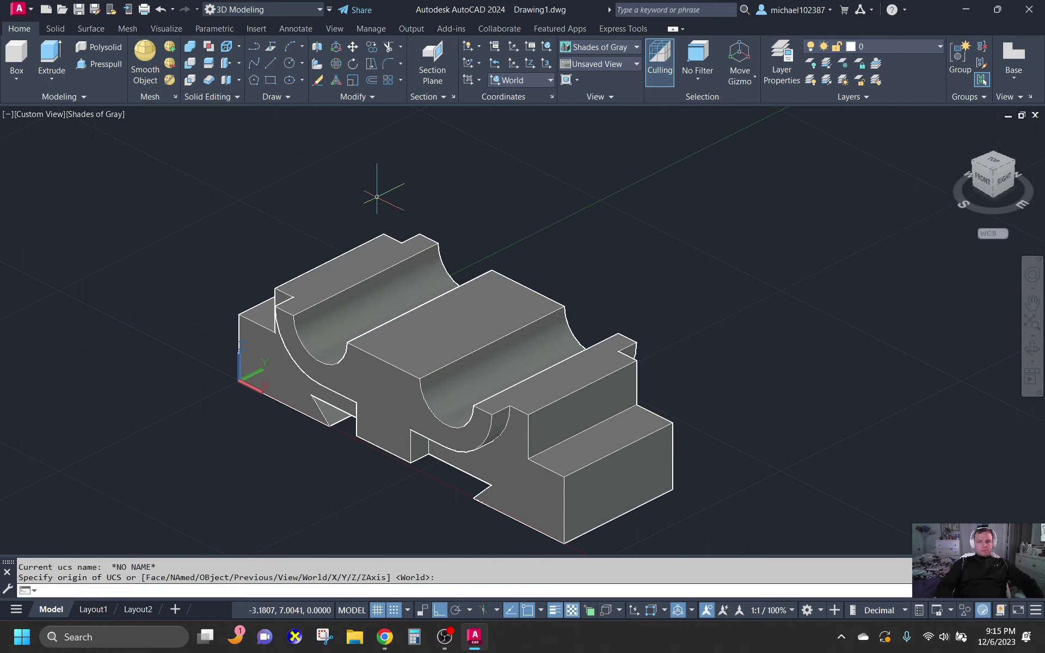
# - Try a polyline from the base's upper front corner nearest the origin, 0.5 along Y, 0.5 along X and 0.75 along Y, and undo it
pyautogui.click(253, 64)
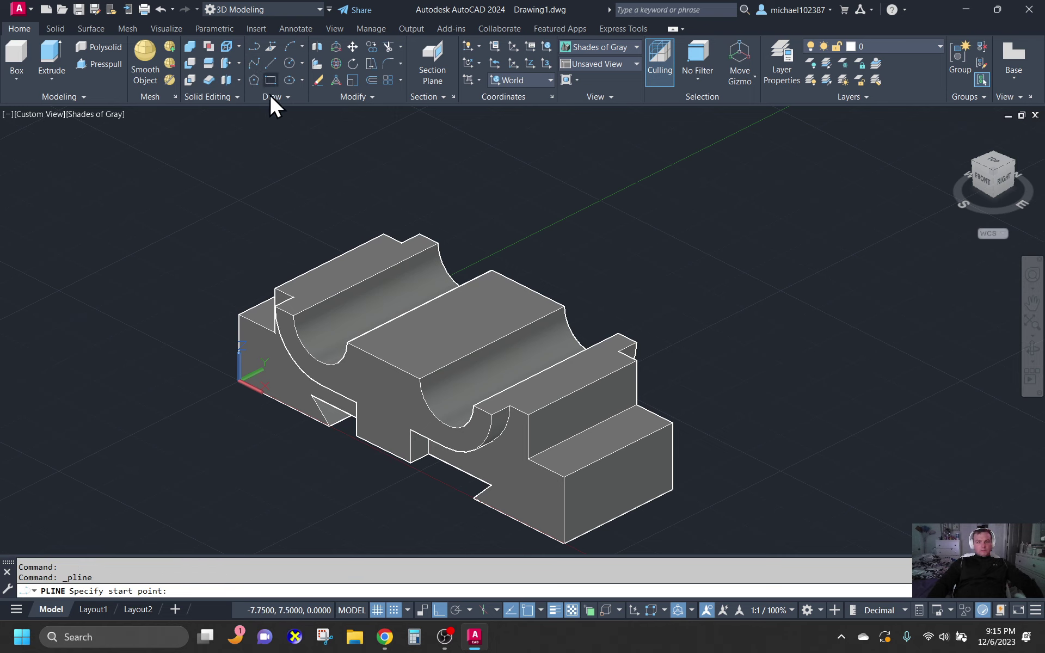
pyautogui.click(275, 287)
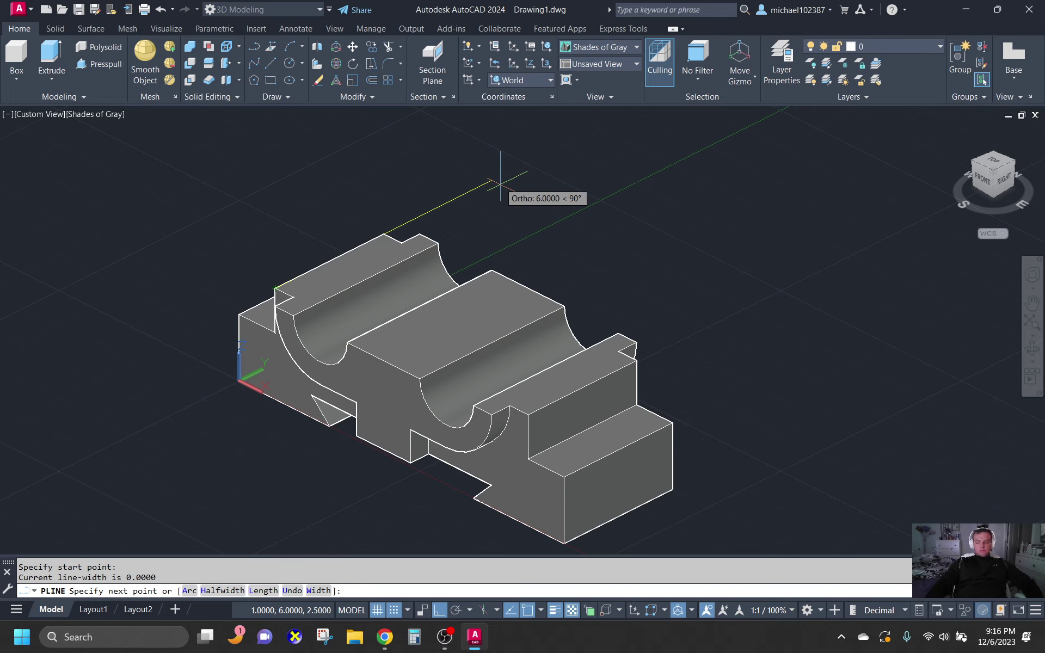
pyautogui.write('.5')
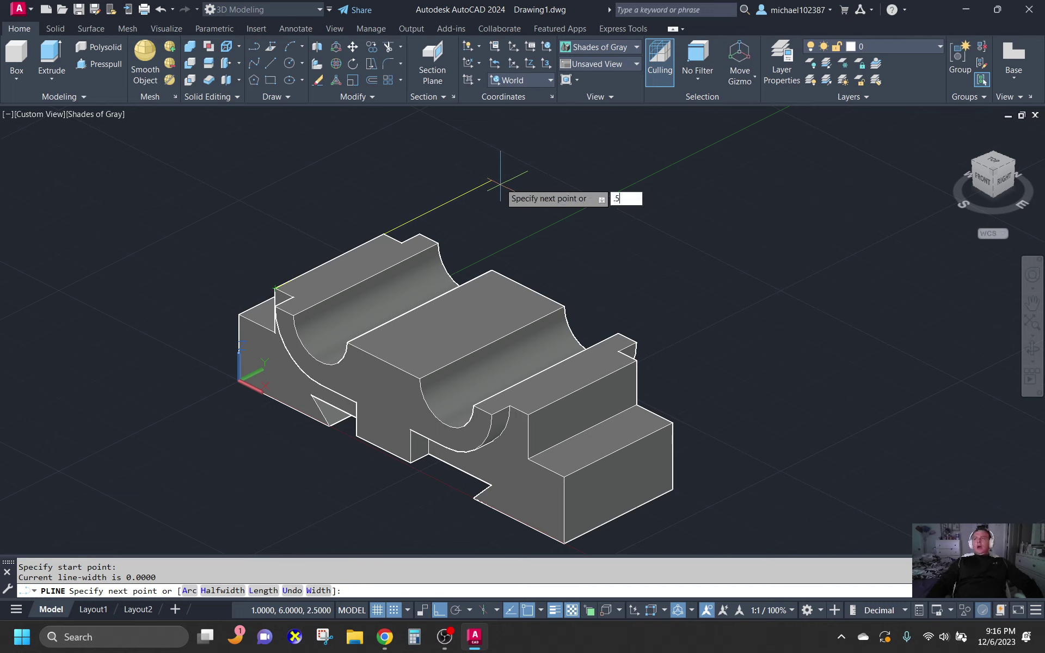
pyautogui.press('Return')
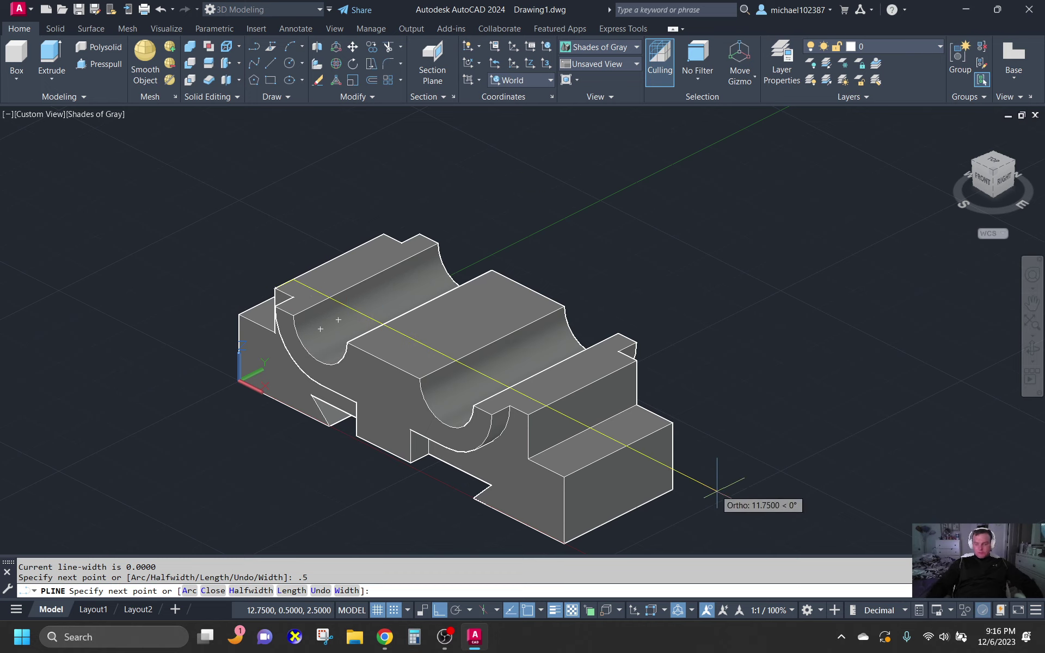
pyautogui.write('.5')
pyautogui.press('Return')
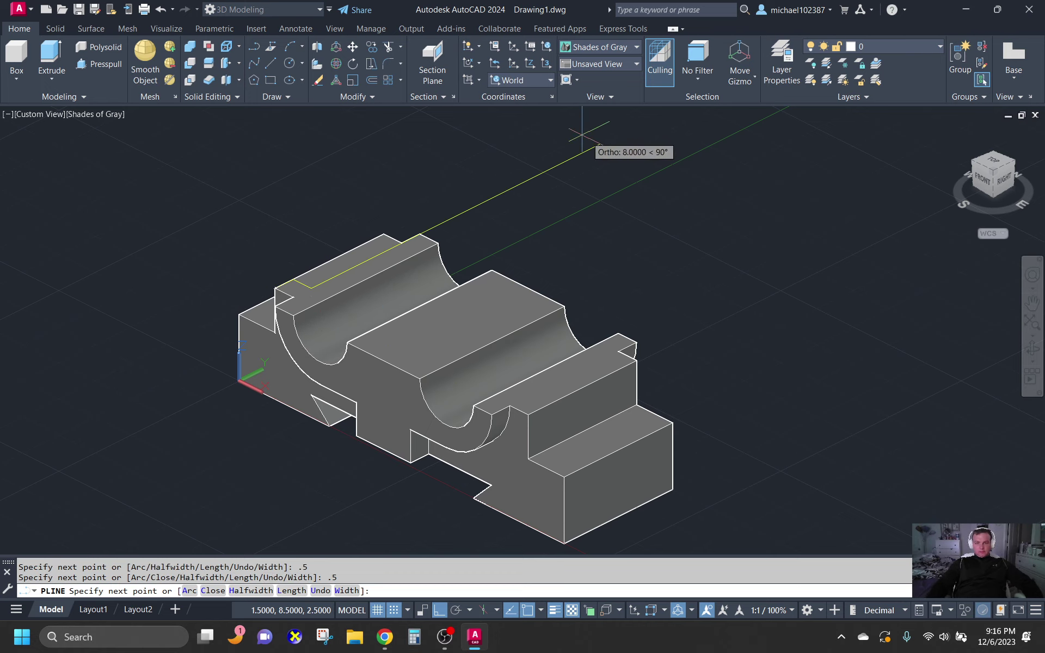
pyautogui.write('.7')
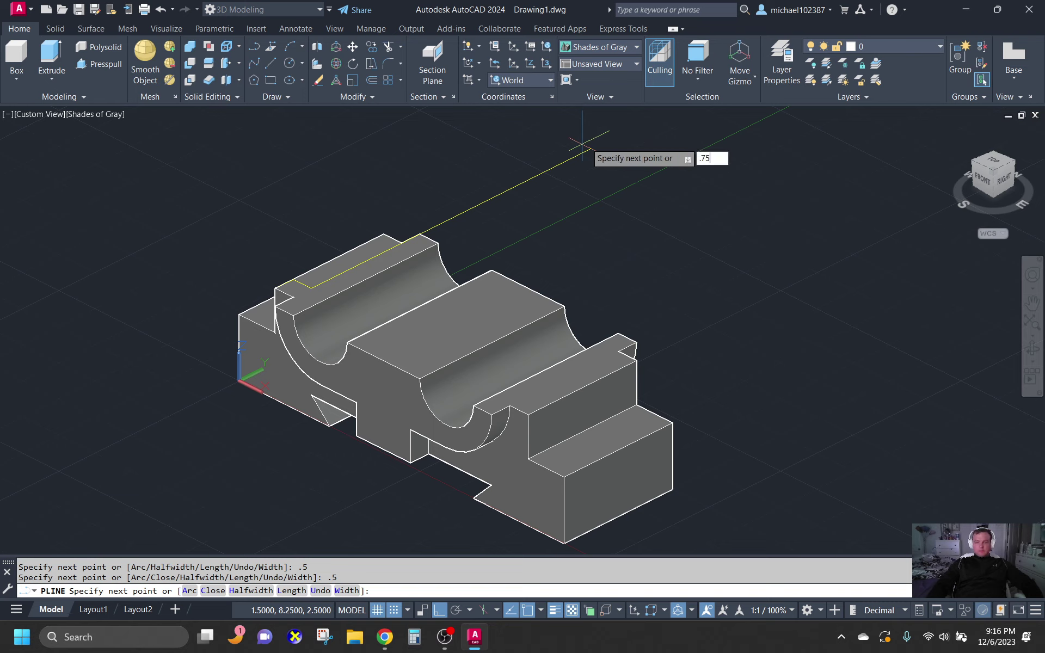
pyautogui.write('5')
pyautogui.press('Return')
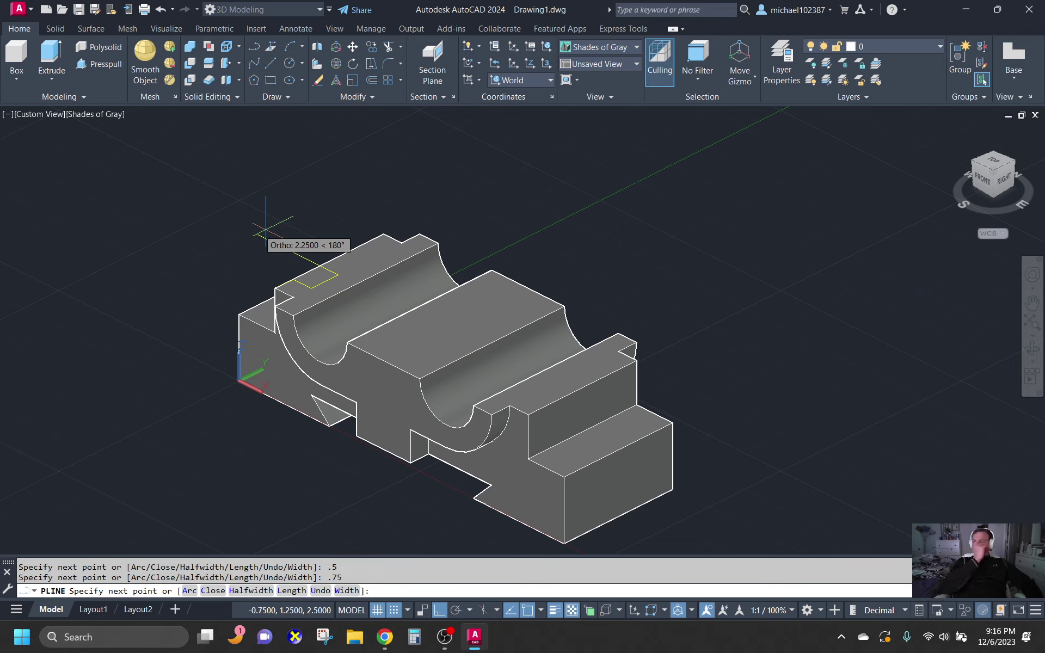
pyautogui.press('Escape')
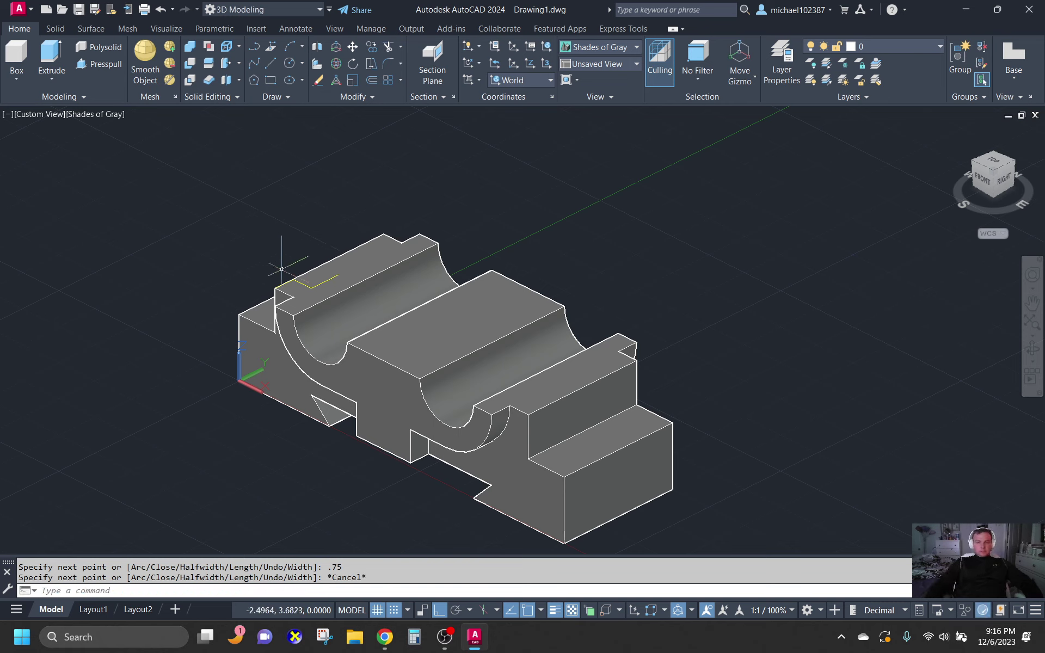
pyautogui.click(300, 282)
pyautogui.press('Escape')
pyautogui.hotkey('ctrl', 'z')
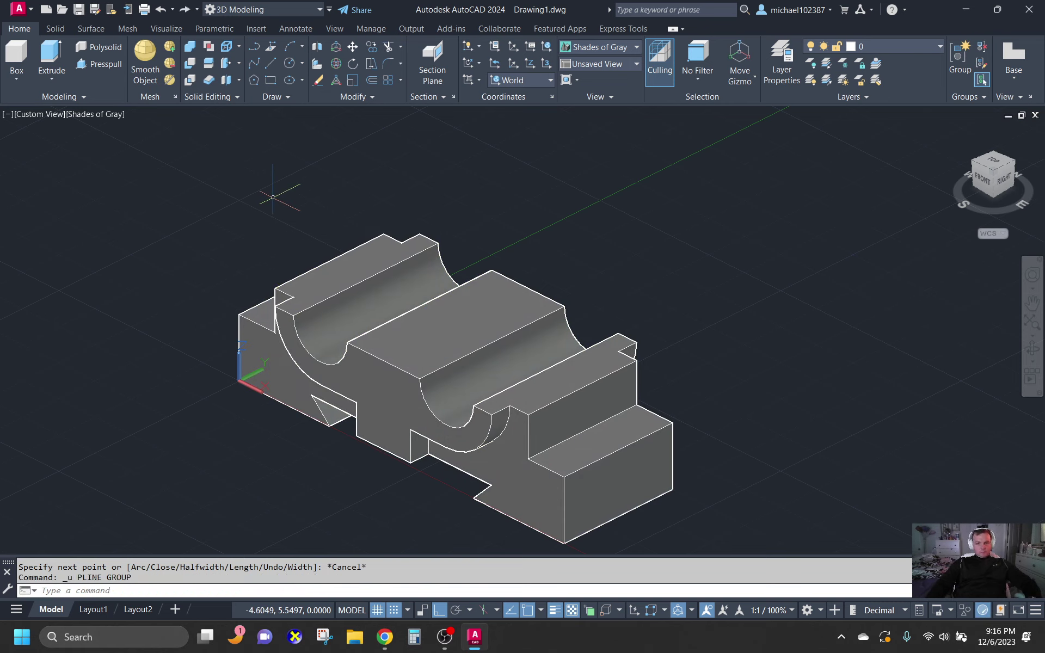
# - Draw a layout polyline from the upper front corner of the raised top face nearest the origin, 0.75 along Y and 0.5 along X
pyautogui.click(252, 46)
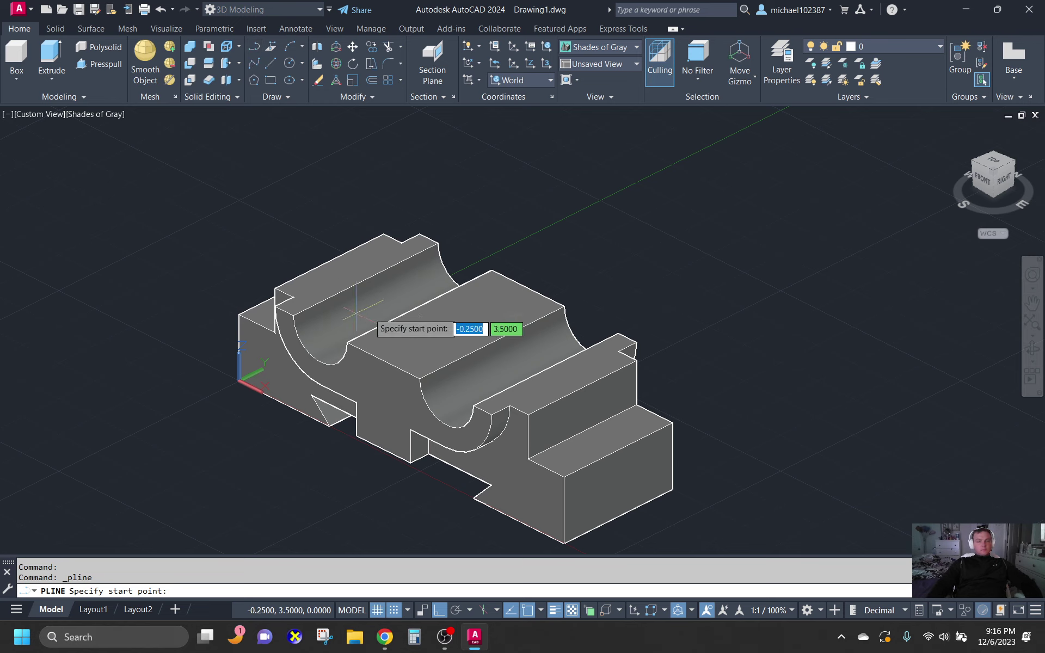
pyautogui.scroll(2, 274, 287)
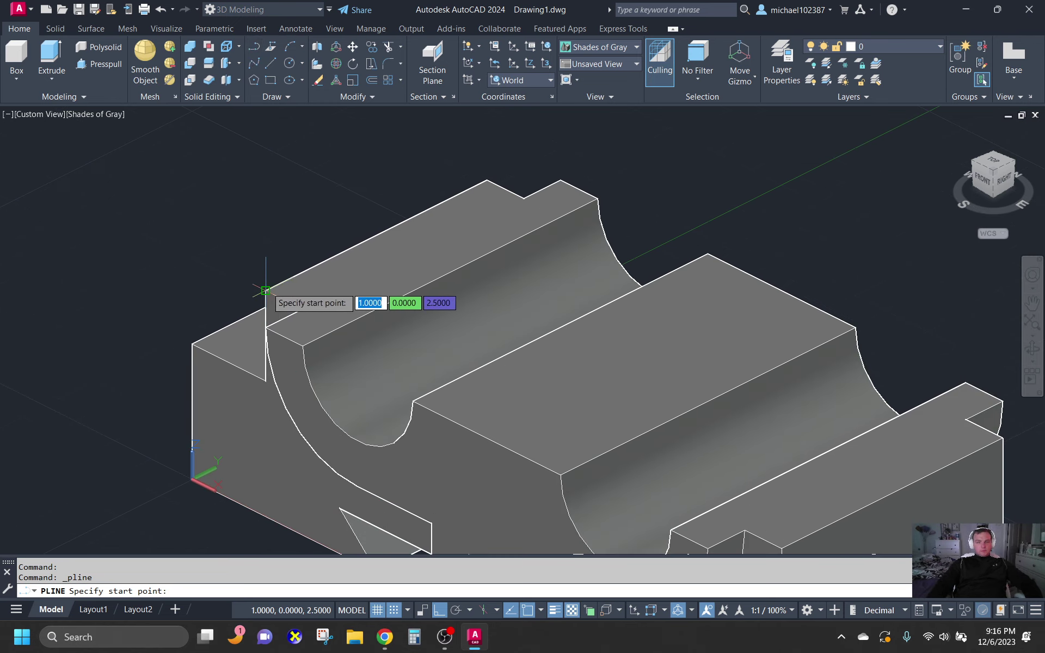
pyautogui.click(265, 290)
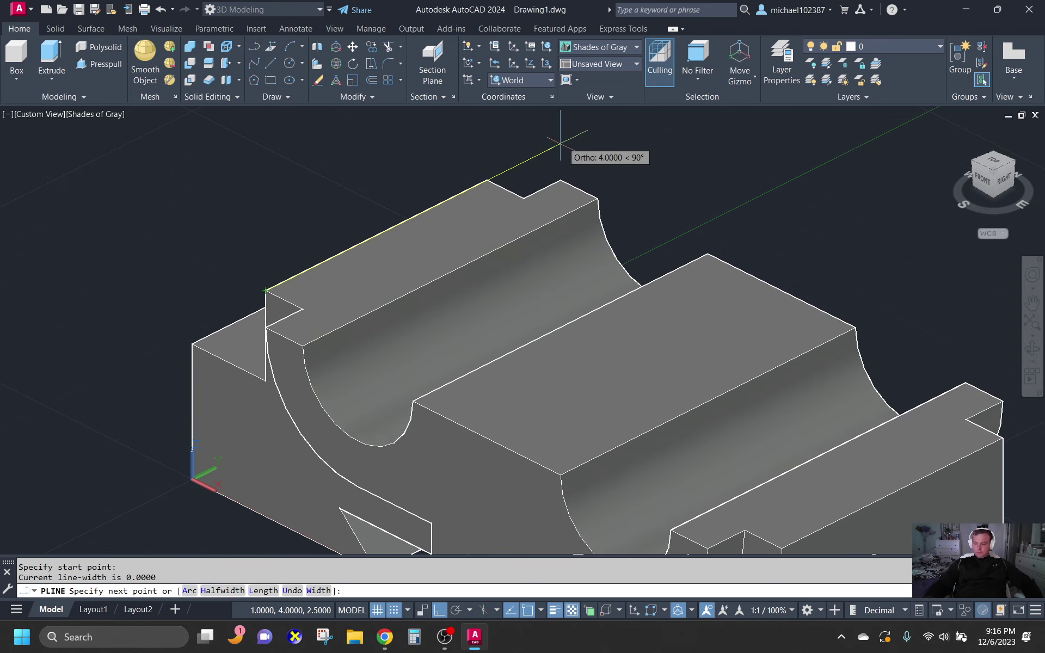
pyautogui.write('.75')
pyautogui.press('Return')
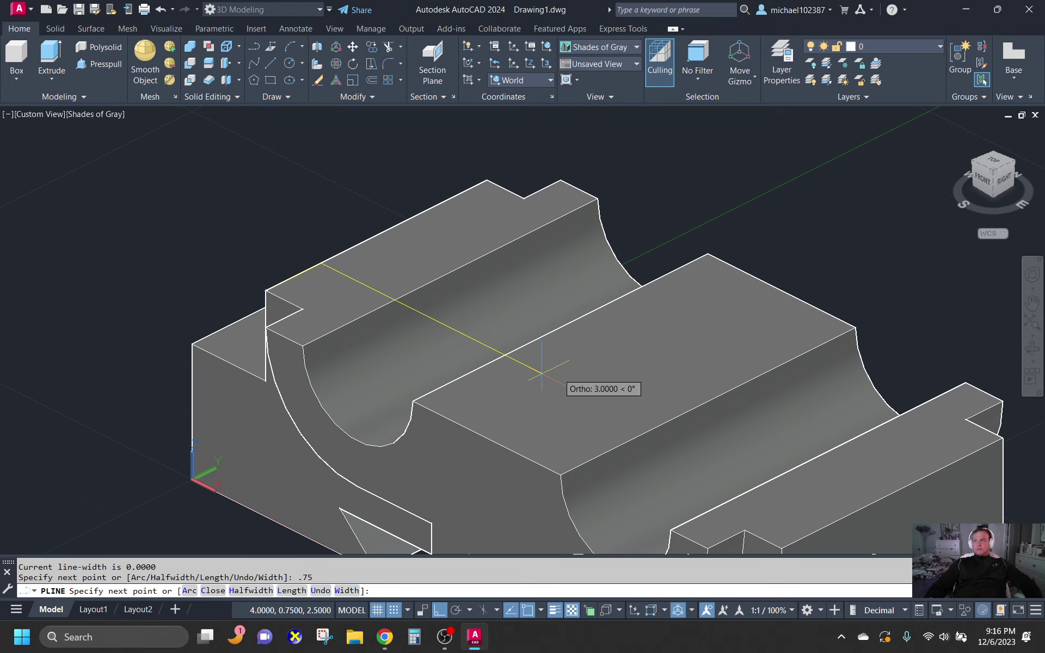
pyautogui.write('.5')
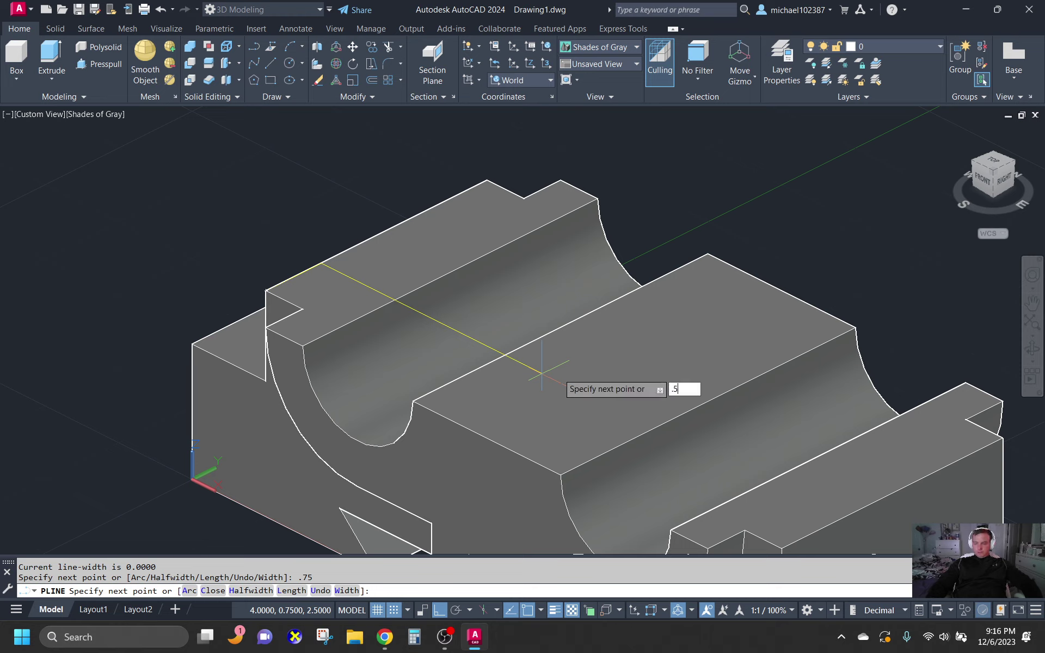
pyautogui.press('Return')
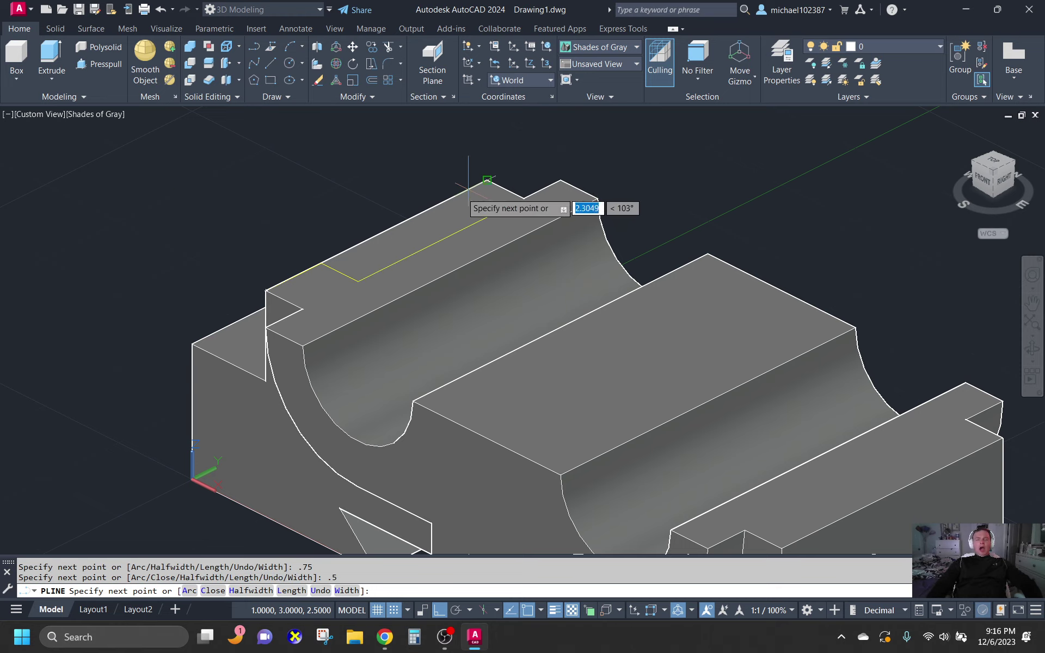
pyautogui.press('Return')
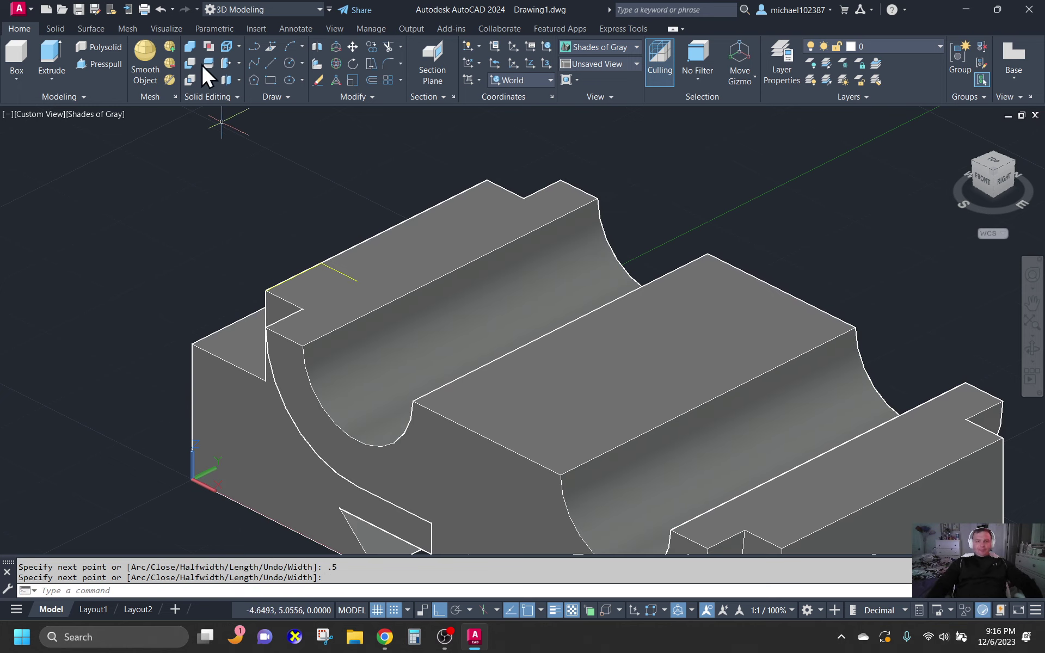
# - Draw a second layout polyline from the end of the first one, 1.5 along Y across the top face
pyautogui.click(257, 47)
pyautogui.click(357, 281)
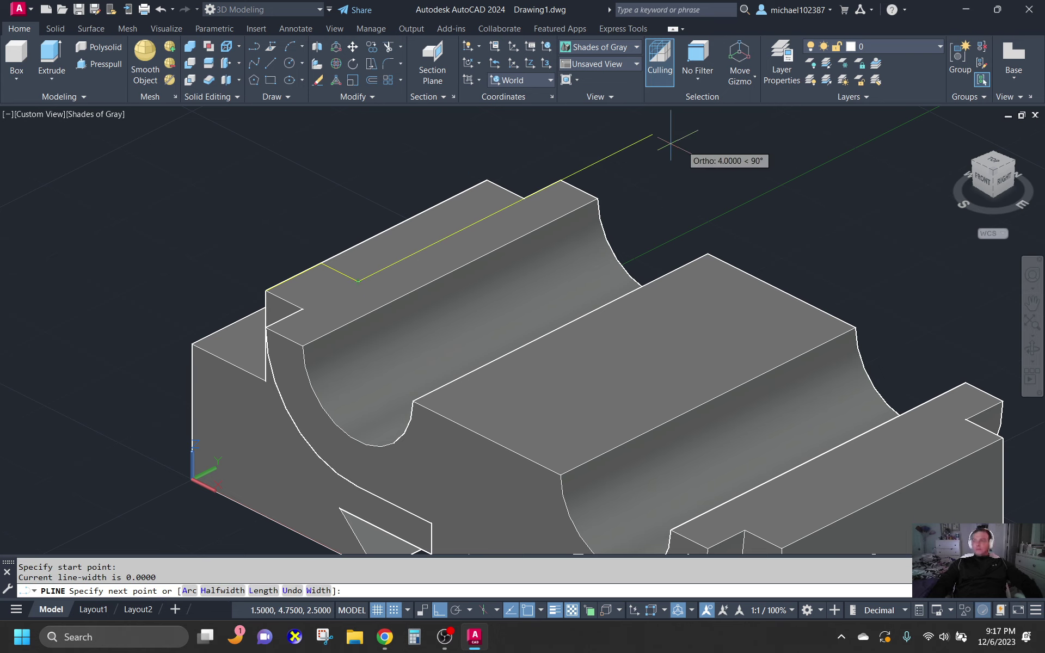
pyautogui.write('1.5')
pyautogui.press('Return')
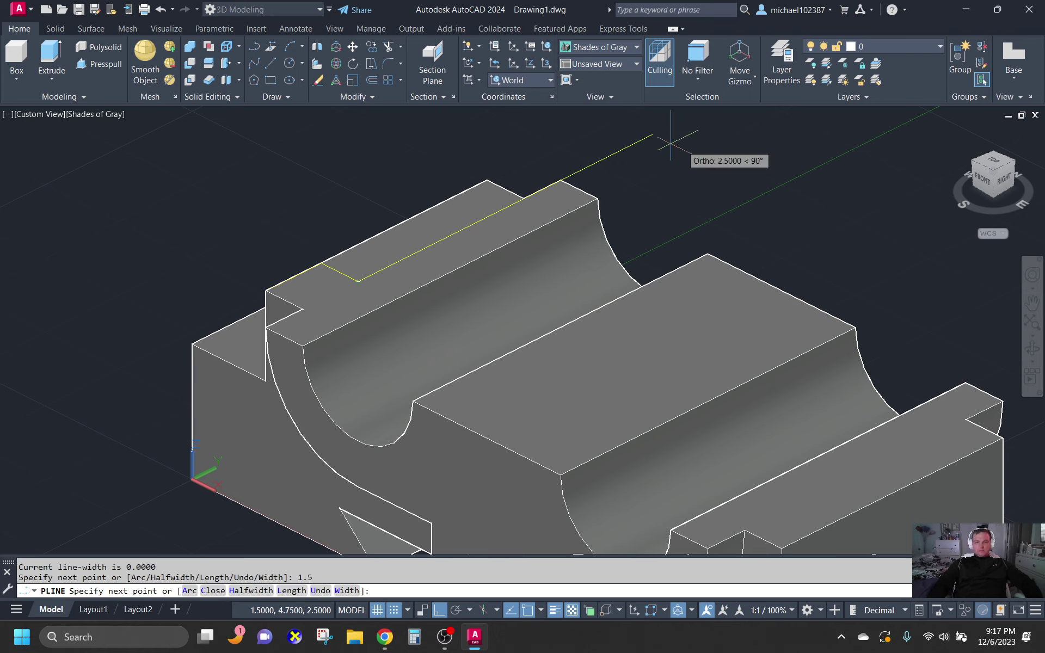
pyautogui.press('Escape')
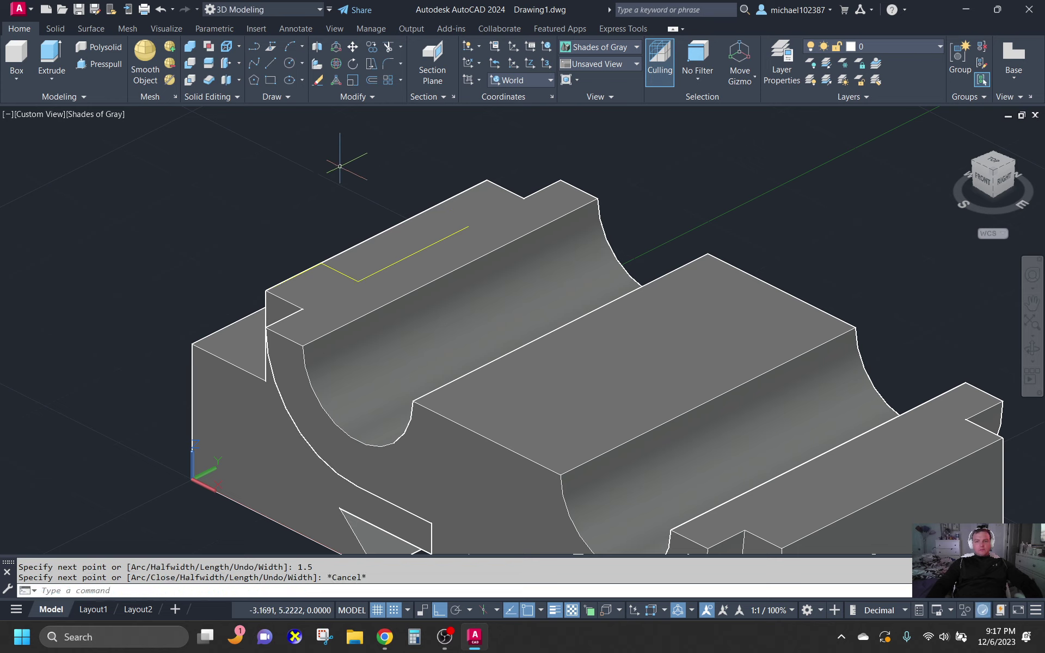
# - Draw a 0.5-diameter circle centred on the point where the two layout polylines meet
pyautogui.click(292, 63)
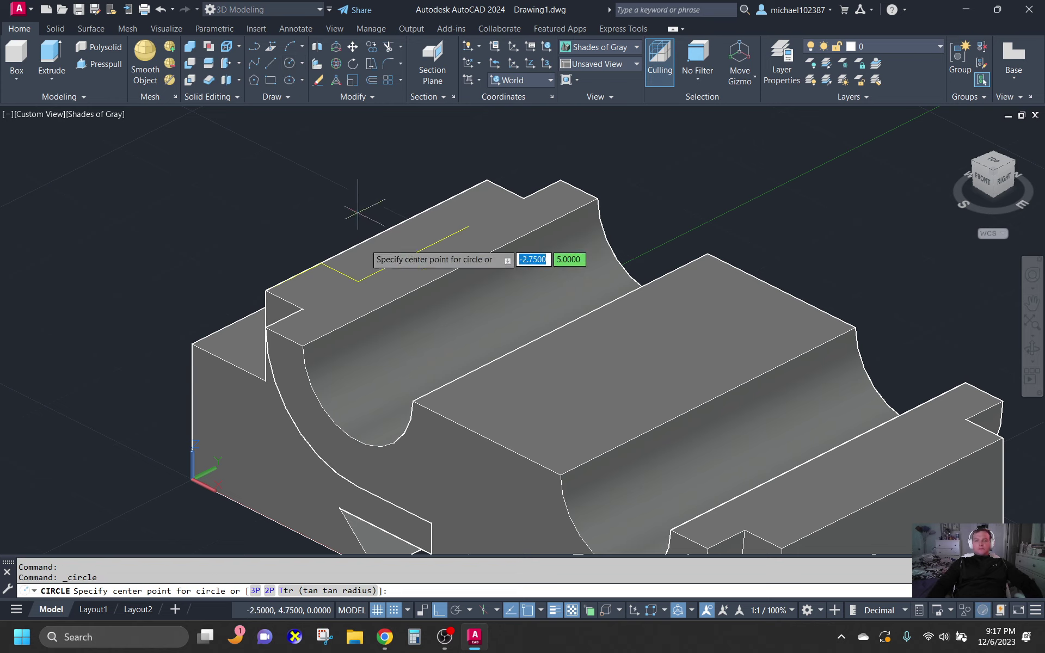
pyautogui.click(358, 281)
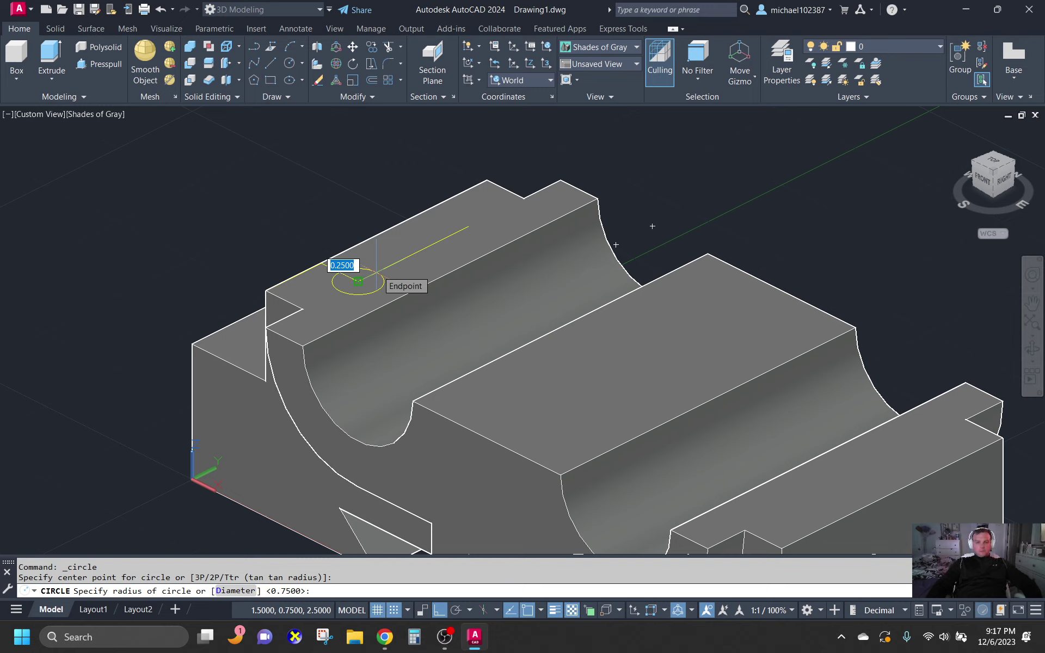
pyautogui.click(235, 590)
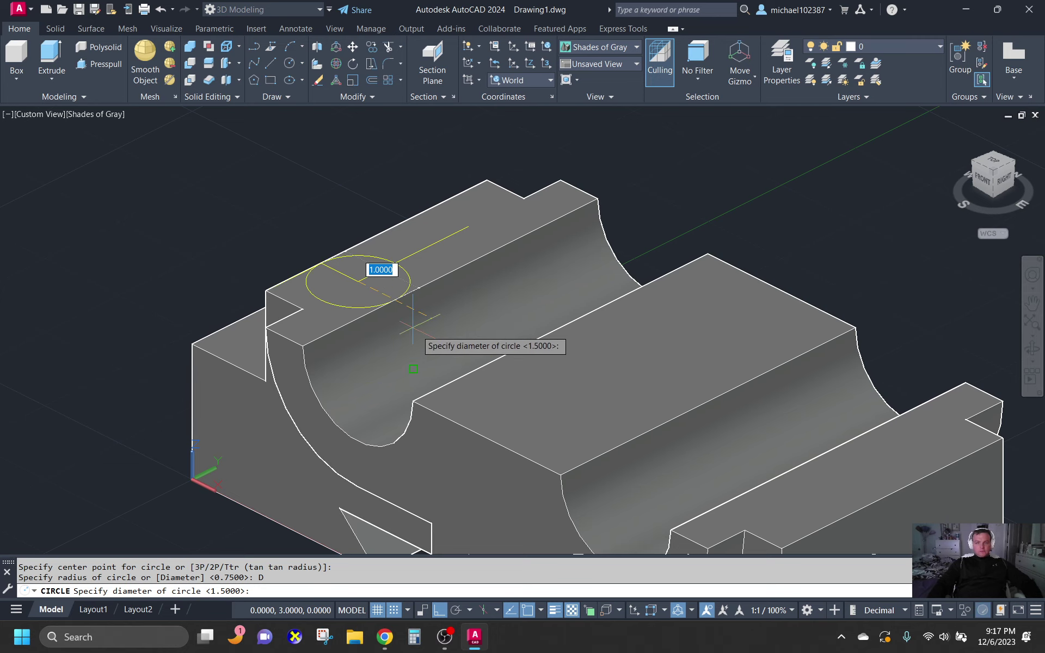
pyautogui.write('.5')
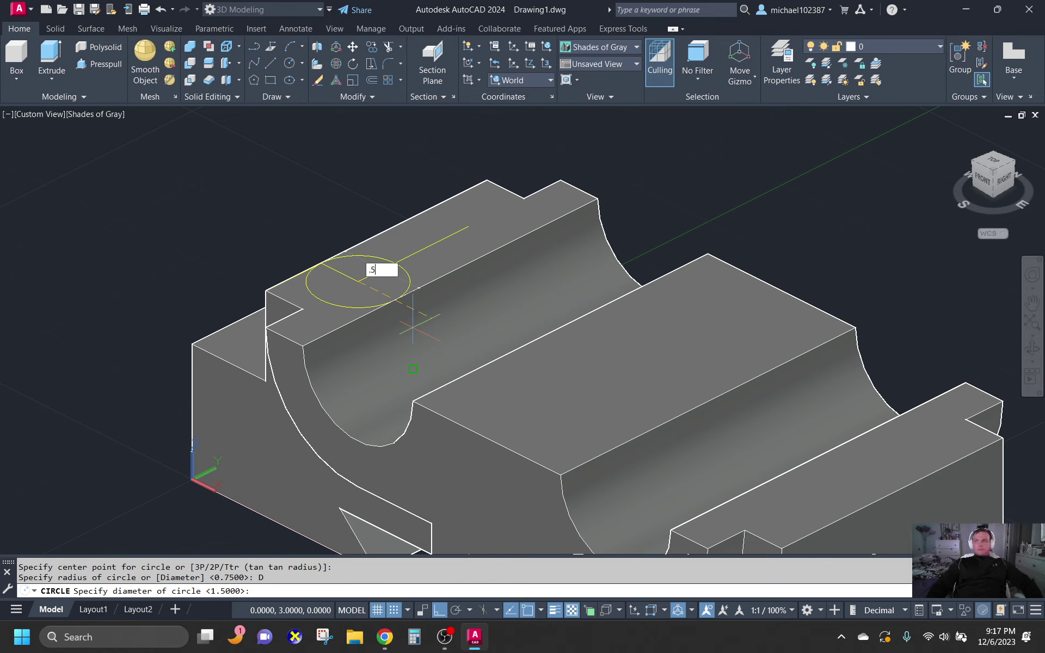
pyautogui.press('Return')
# - Try a 0.25-radius circle near the far end of the 1.5-long layout line, and delete it
pyautogui.press('Return')
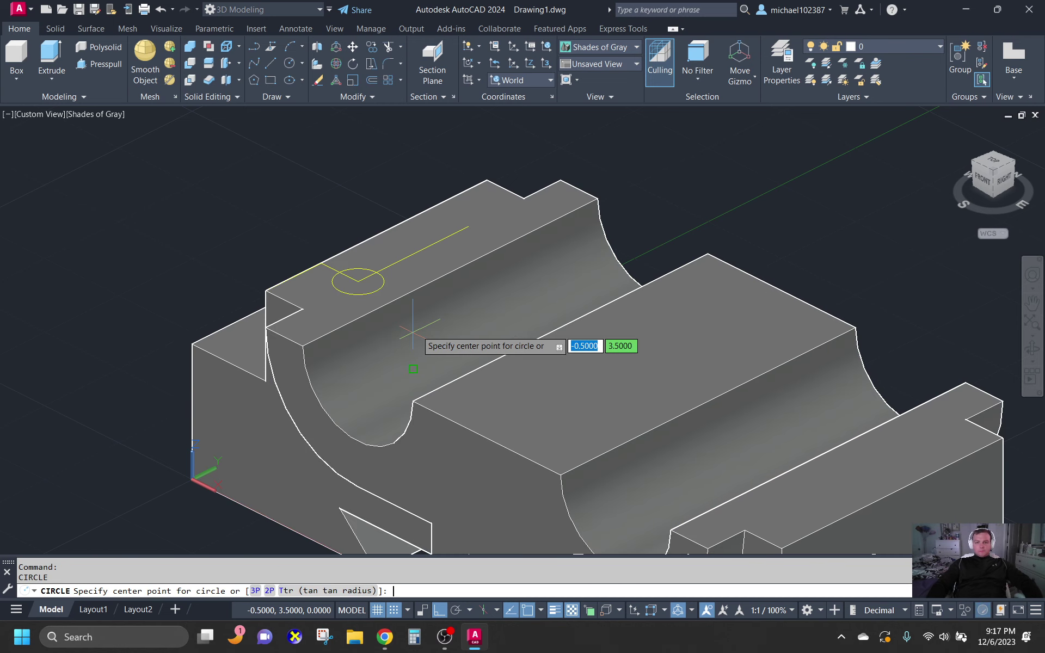
pyautogui.click(454, 220)
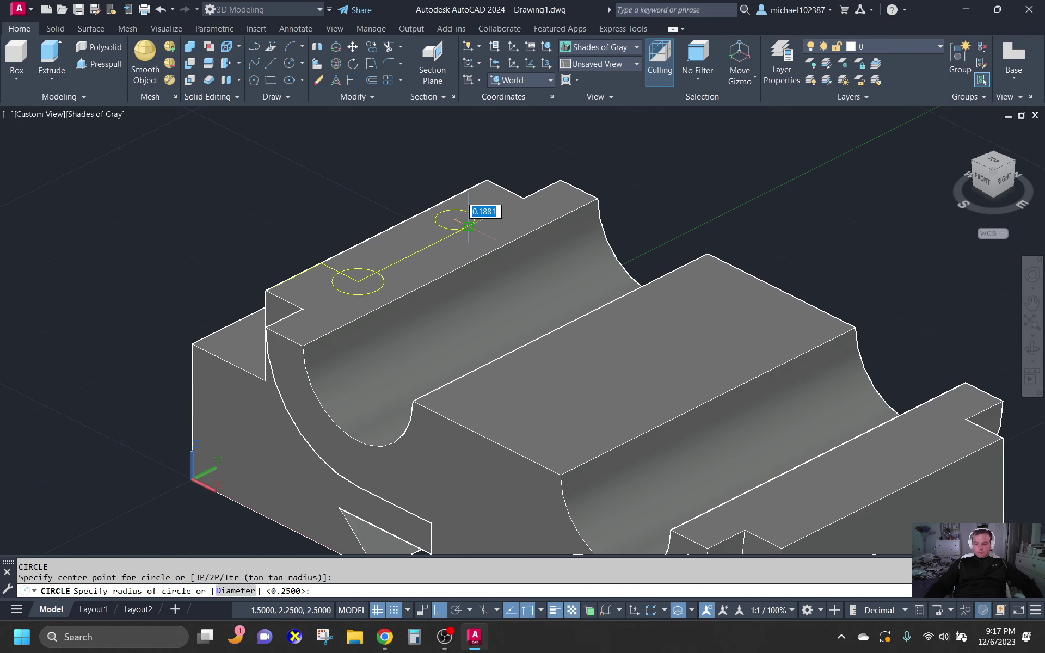
pyautogui.press('Return')
pyautogui.press('Escape')
pyautogui.click(479, 215)
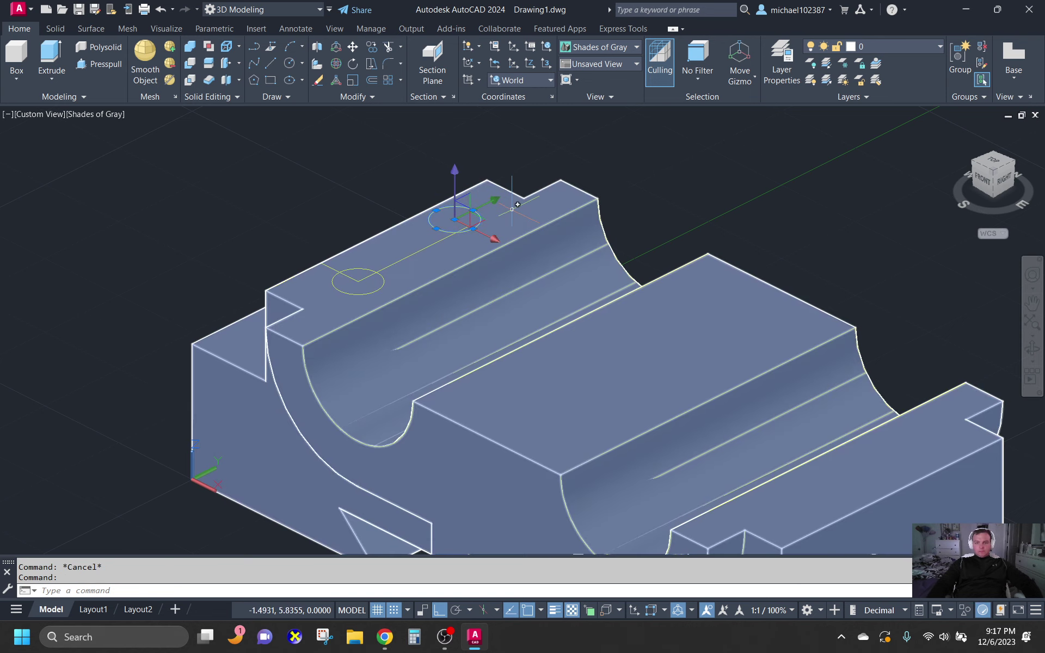
pyautogui.press('Delete')
# - Draw a 0.5-diameter circle centred on the far endpoint of the 1.5-long layout line
pyautogui.click(301, 63)
pyautogui.click(302, 106)
pyautogui.click(468, 224)
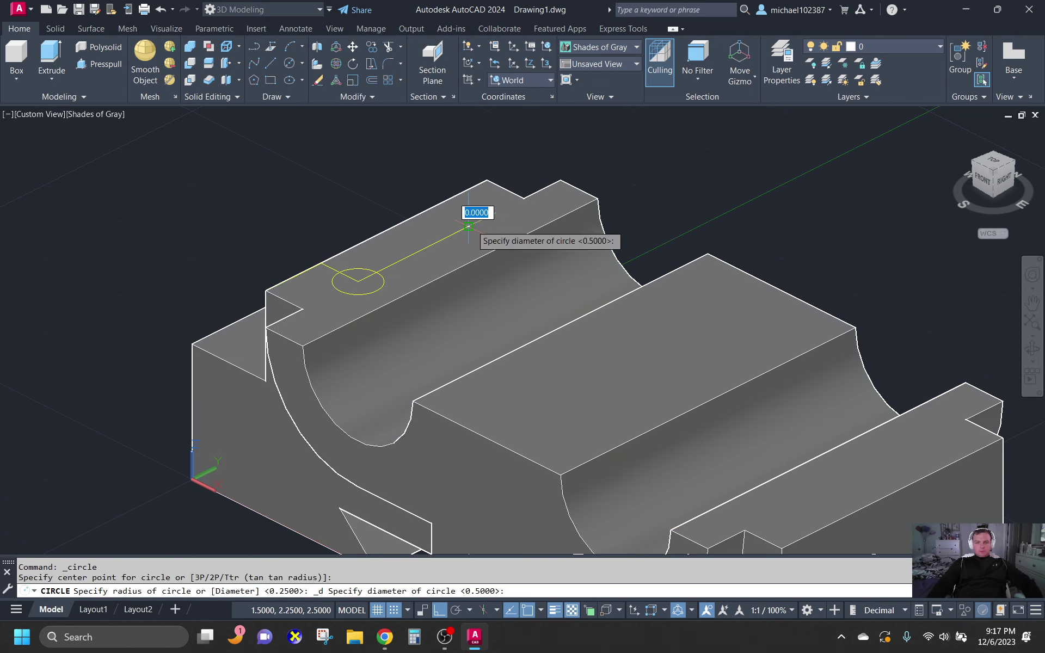
pyautogui.write('.5')
pyautogui.press('Return')
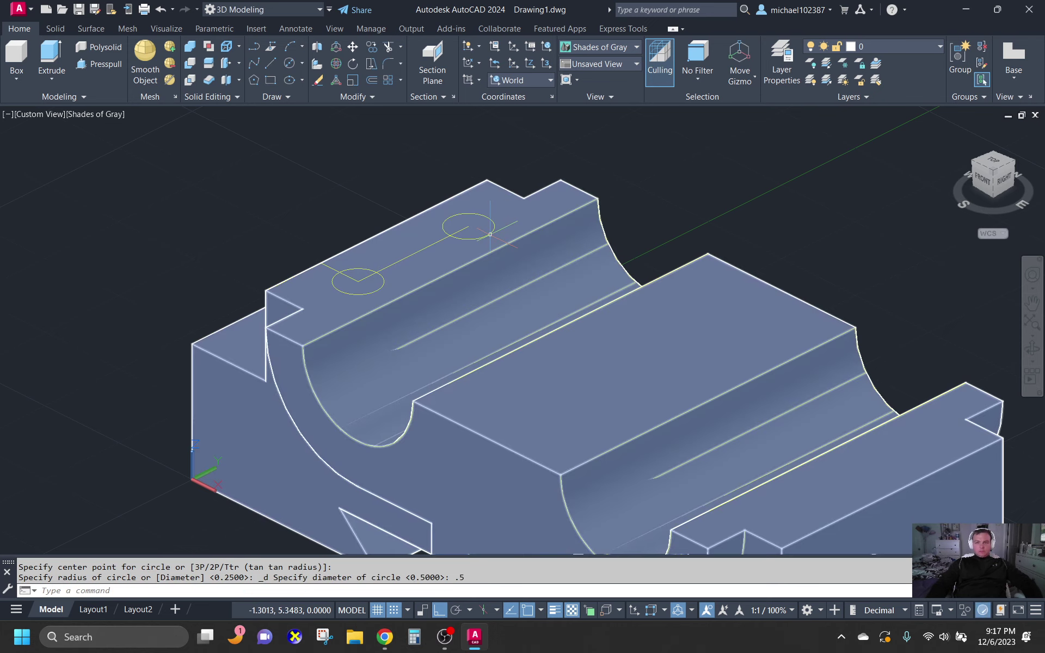
pyautogui.press('Escape')
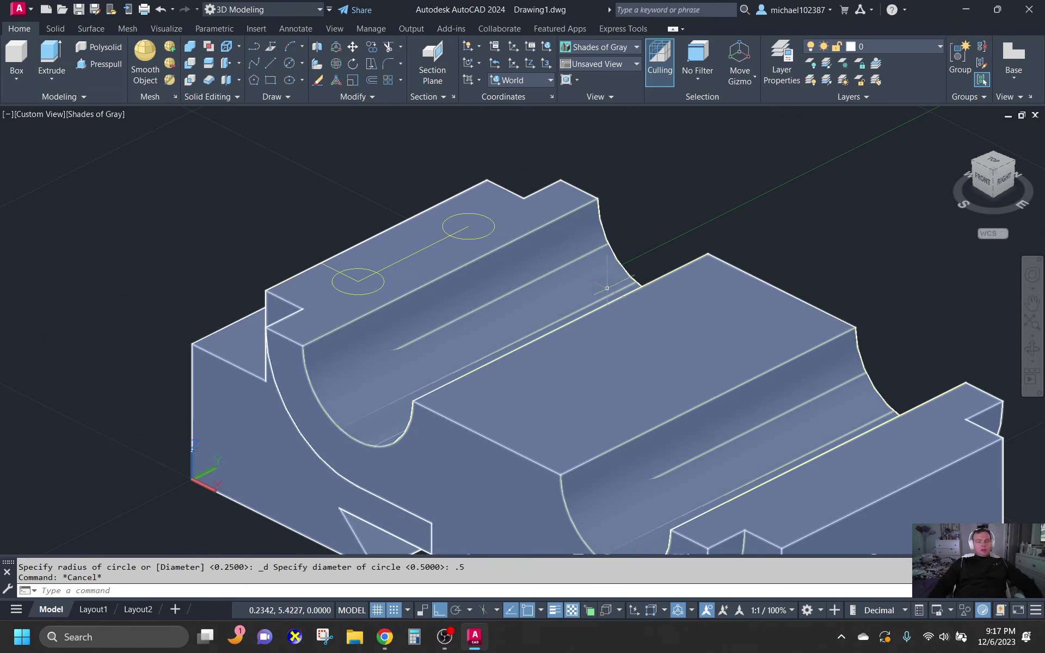
# - Mirror both circles to the opposite raised face about a Y-direction line through the midpoint of the base's central bottom front edge, keeping the originals
pyautogui.click(477, 237)
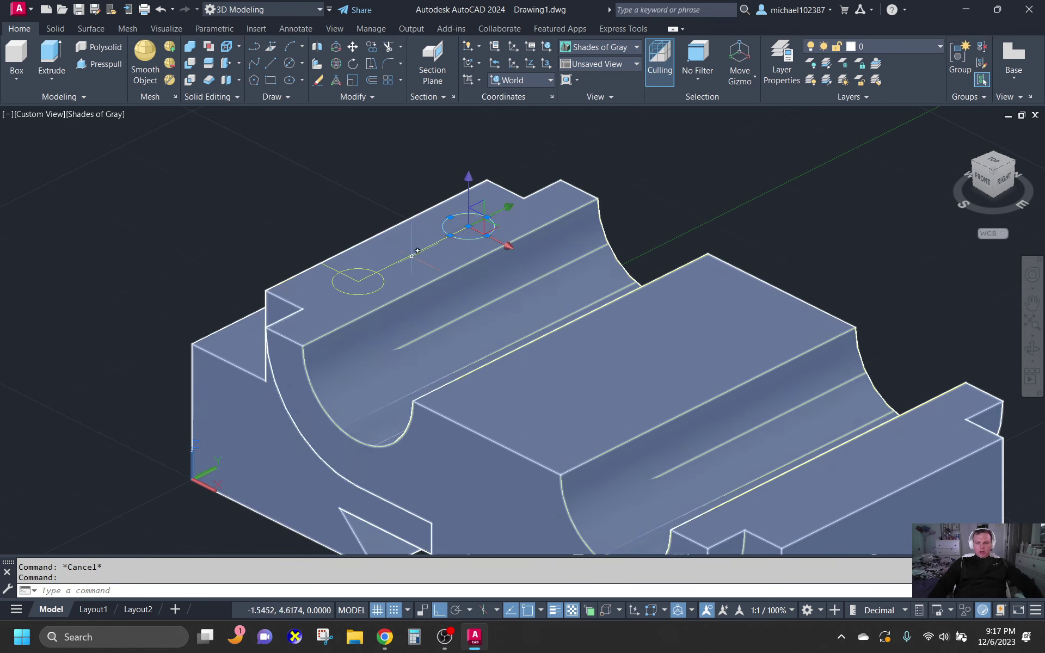
pyautogui.click(367, 292)
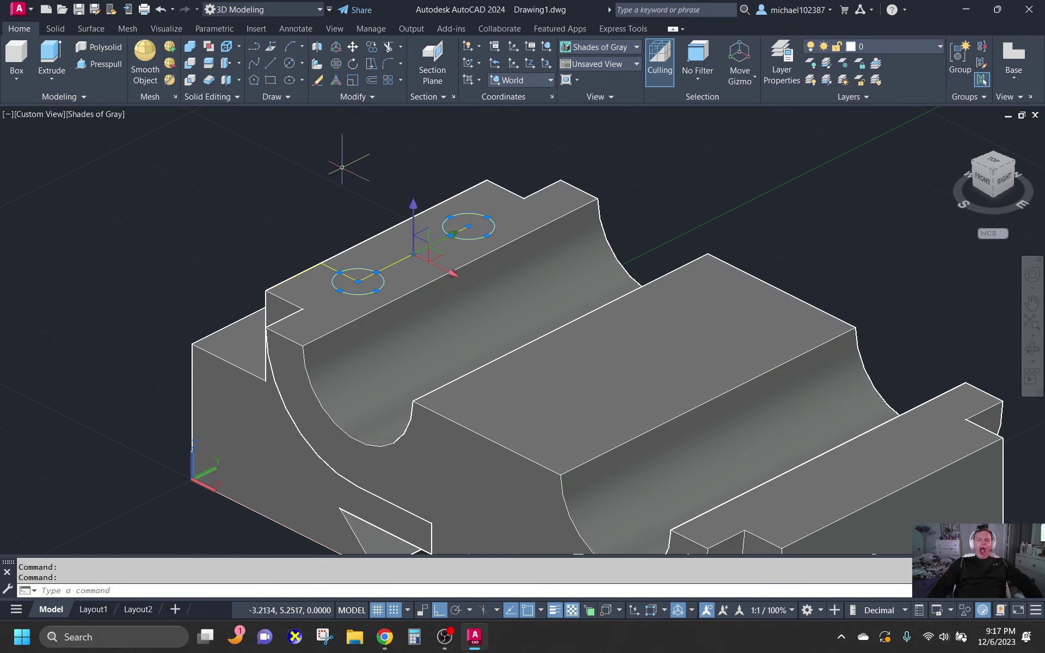
pyautogui.write('mi')
pyautogui.press('Return')
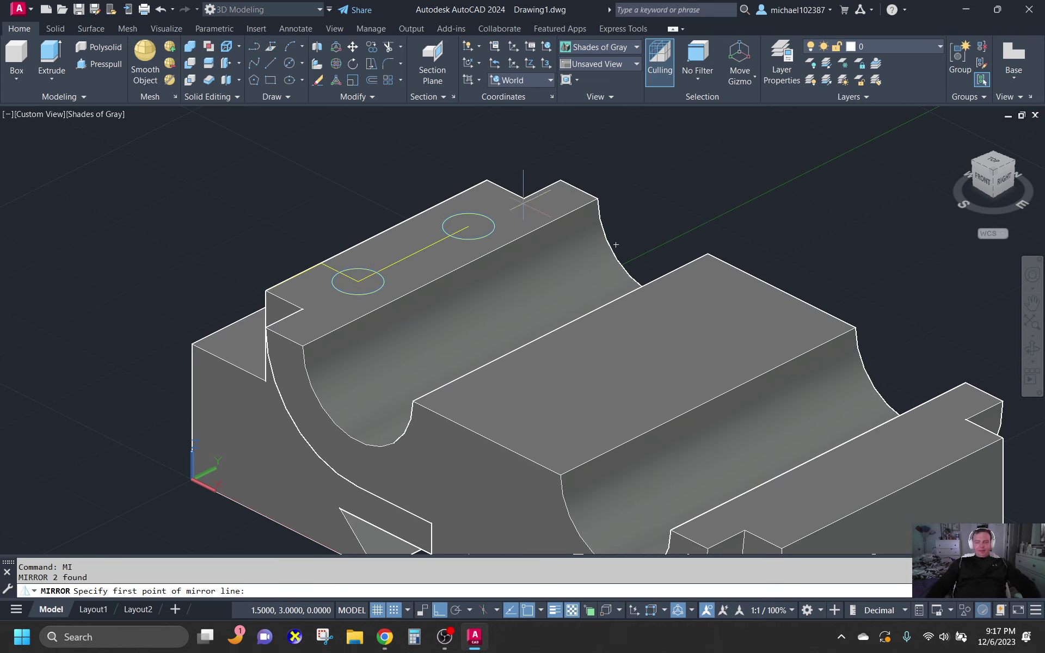
pyautogui.keyDown('shift'); pyautogui.rightClick(488, 442); pyautogui.keyUp('shift')
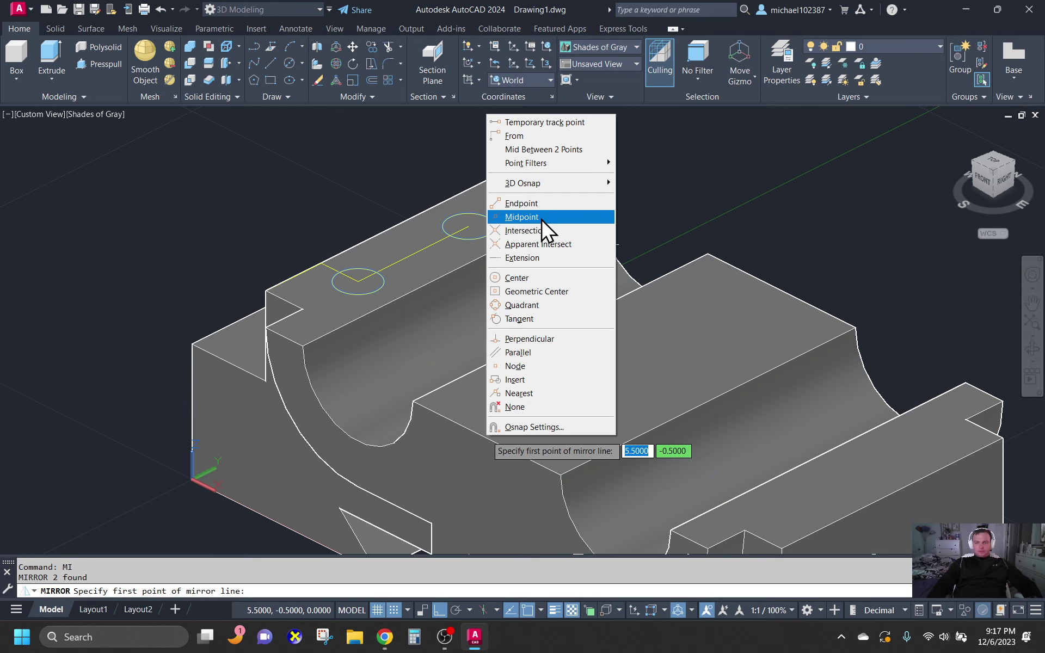
pyautogui.click(546, 217)
pyautogui.scroll(-2, 475, 475)
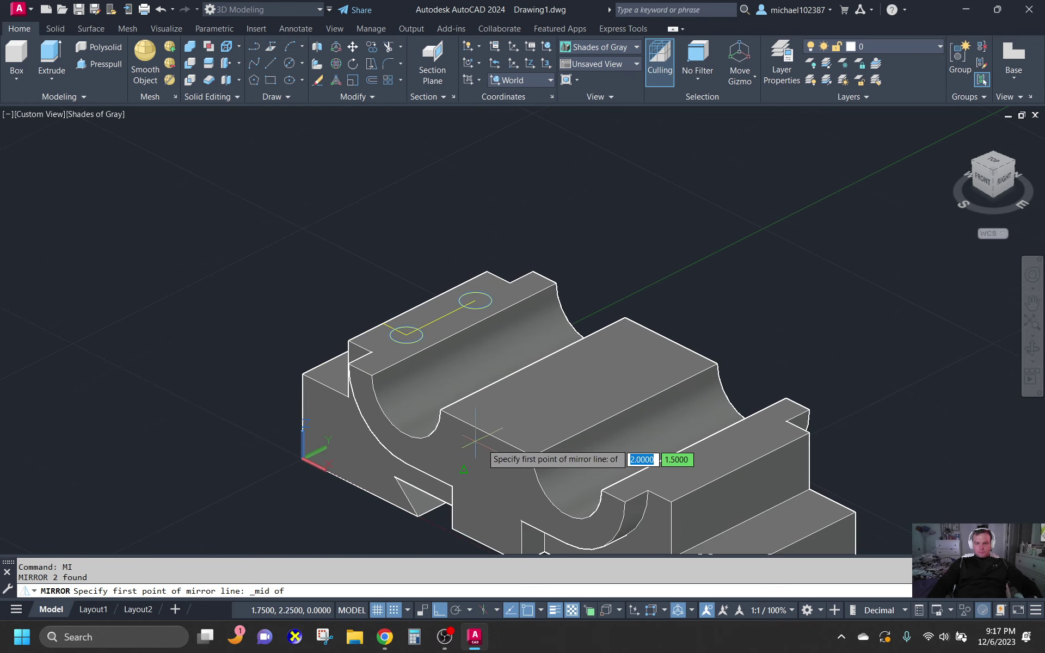
pyautogui.scroll(-2, 469, 492)
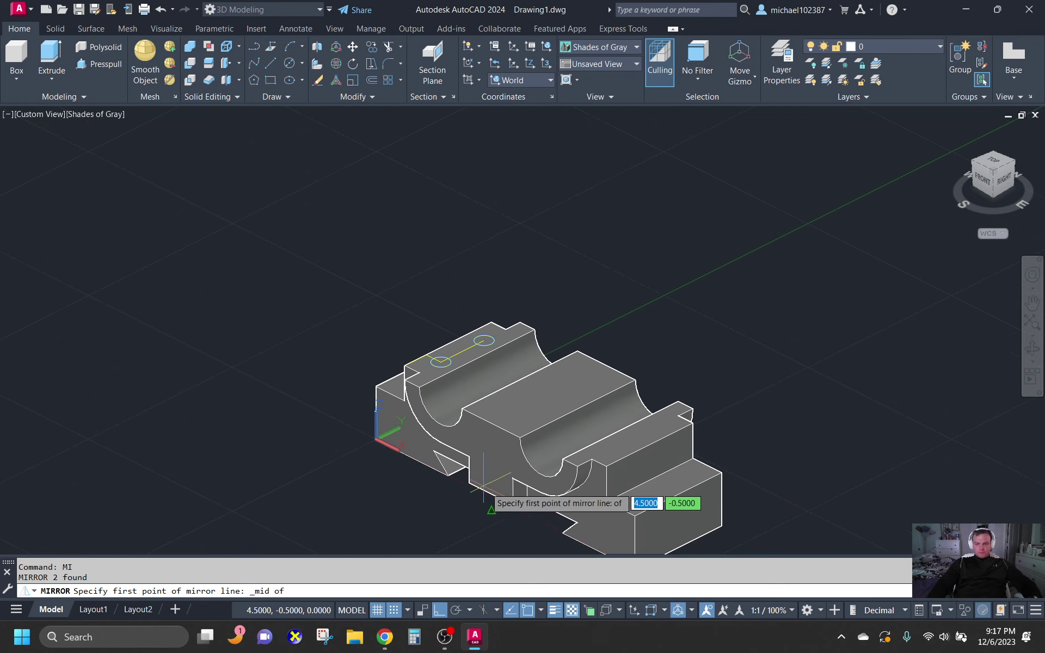
pyautogui.keyDown('shift'); pyautogui.moveTo(481, 501); pyautogui.dragTo(545, 496, button='middle'); pyautogui.keyUp('shift')
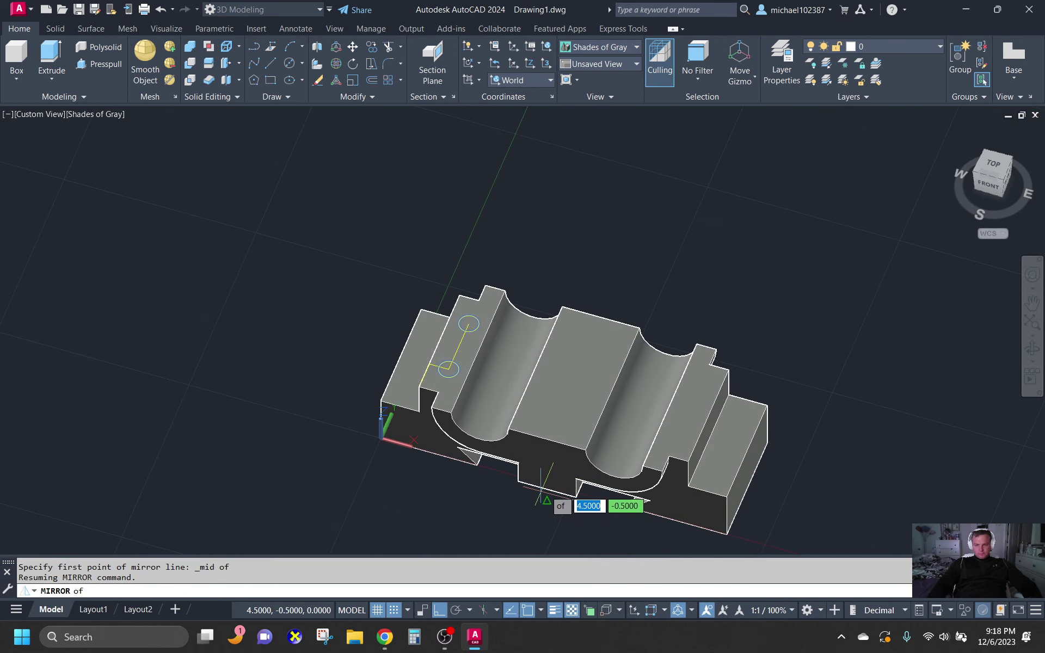
pyautogui.click(546, 496)
pyautogui.click(661, 240)
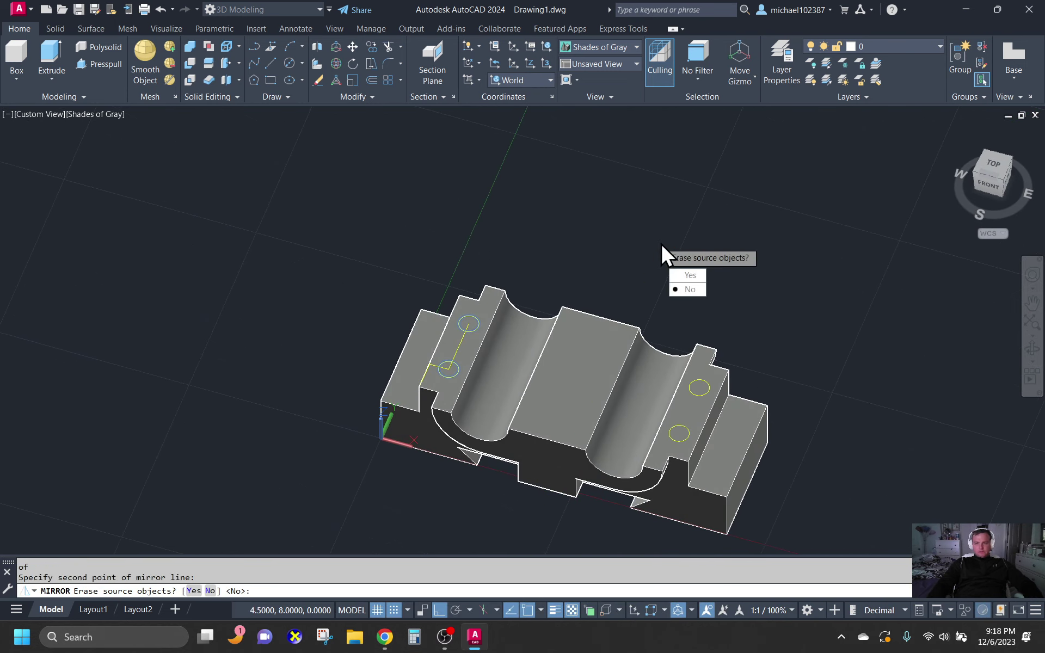
pyautogui.press('Return')
# - Switch the visual style to 2D Wireframe and orbit to a view showing all four hole circles
pyautogui.click(613, 48)
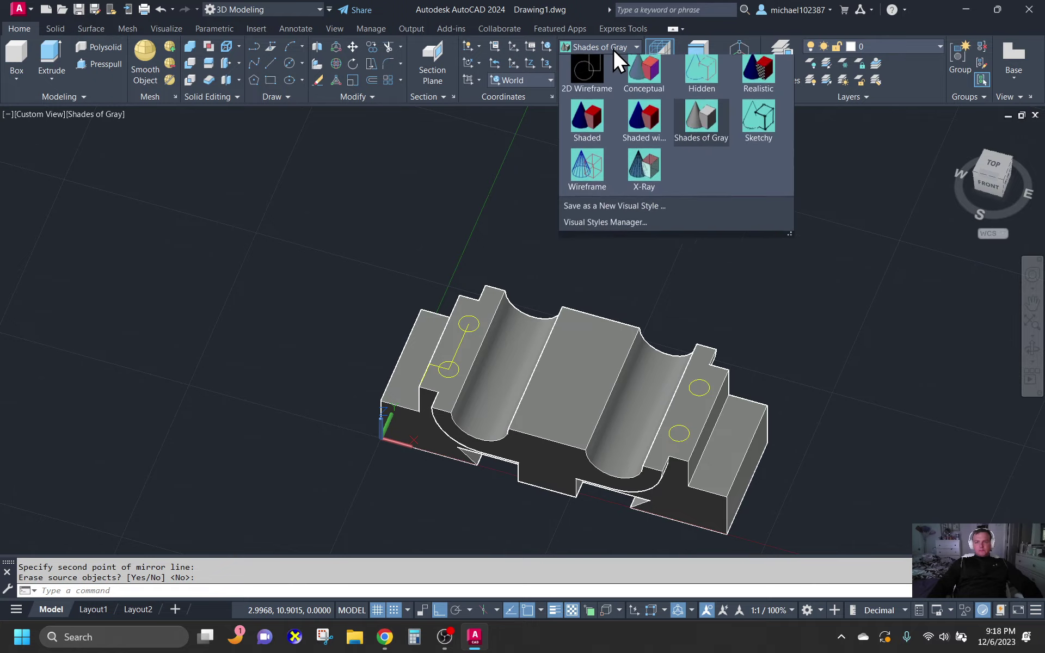
pyautogui.click(591, 76)
pyautogui.keyDown('shift'); pyautogui.moveTo(593, 392); pyautogui.dragTo(549, 383, button='middle'); pyautogui.keyUp('shift')
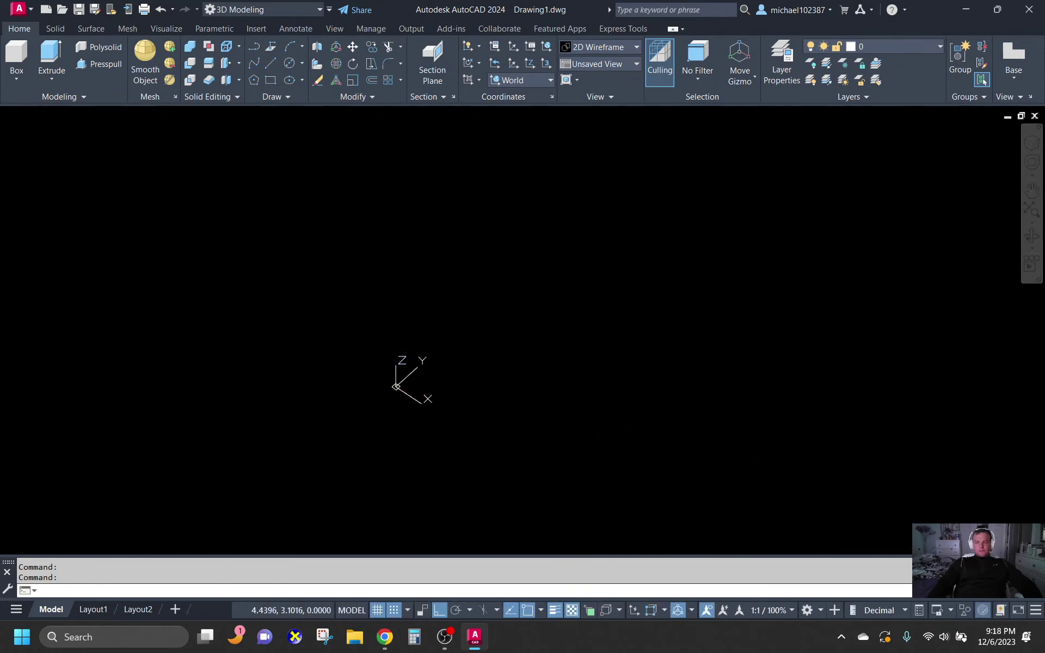
pyautogui.scroll(-2, 550, 337)
pyautogui.scroll(4, 555, 413)
pyautogui.keyDown('shift'); pyautogui.moveTo(565, 316); pyautogui.dragTo(567, 277, button='middle'); pyautogui.keyUp('shift')
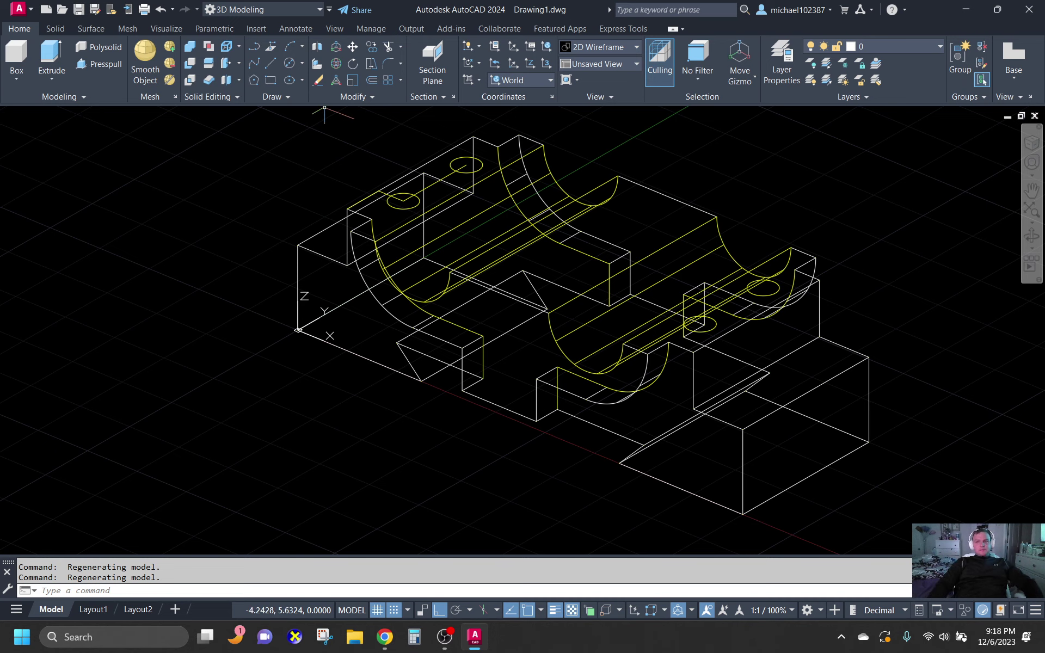
pyautogui.click(279, 159)
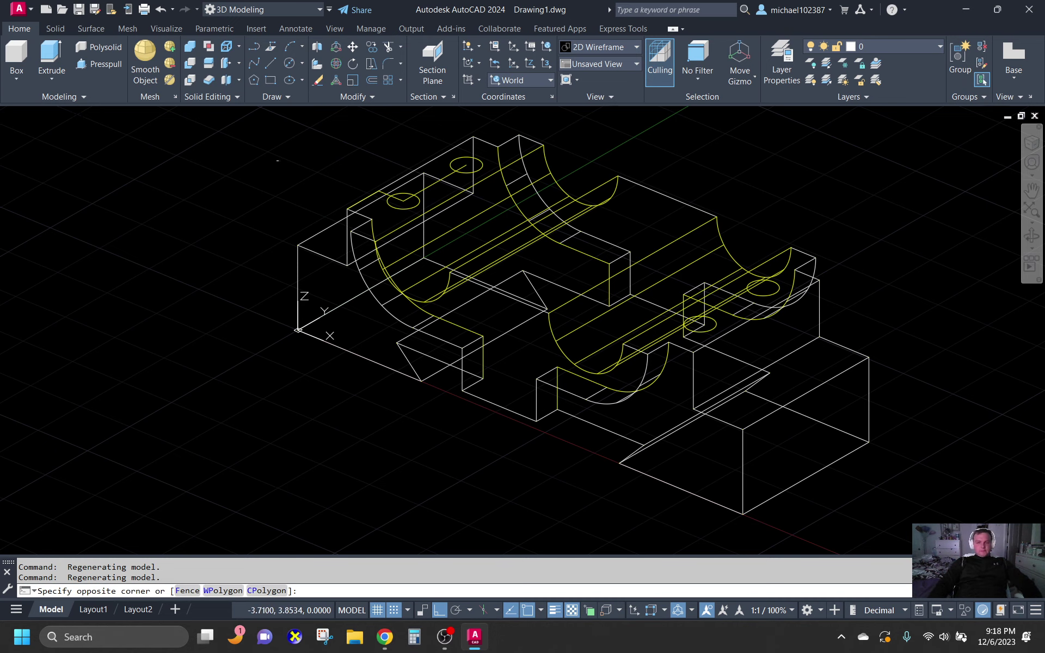
pyautogui.click(278, 160)
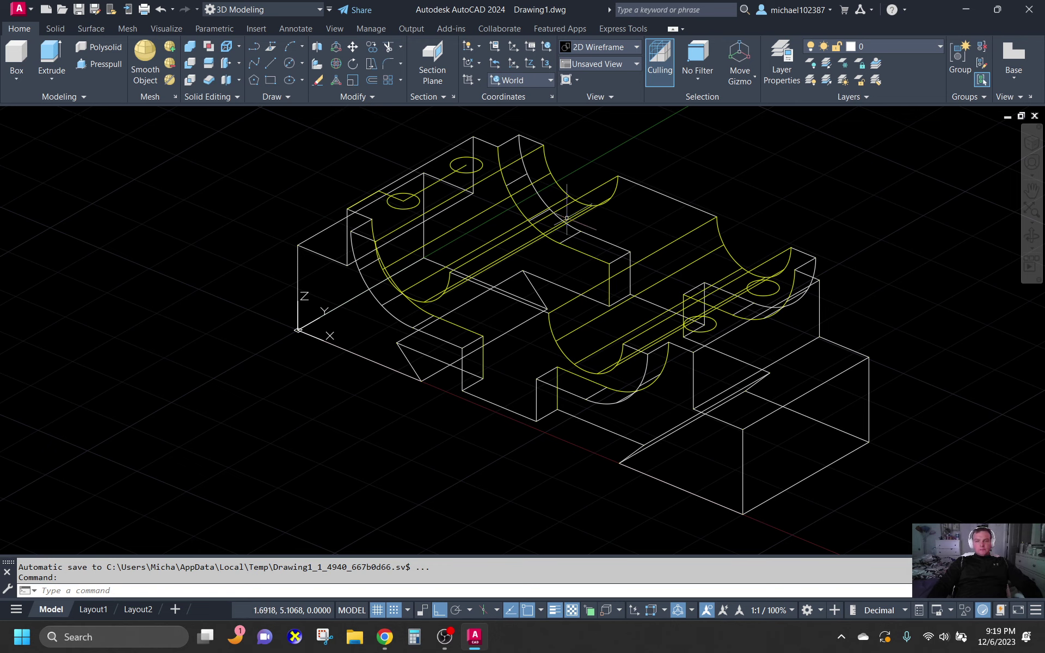
# - Extrude the four 0.5-diameter circles on the raised top faces 1.125 downward into cylinders
pyautogui.click(51, 47)
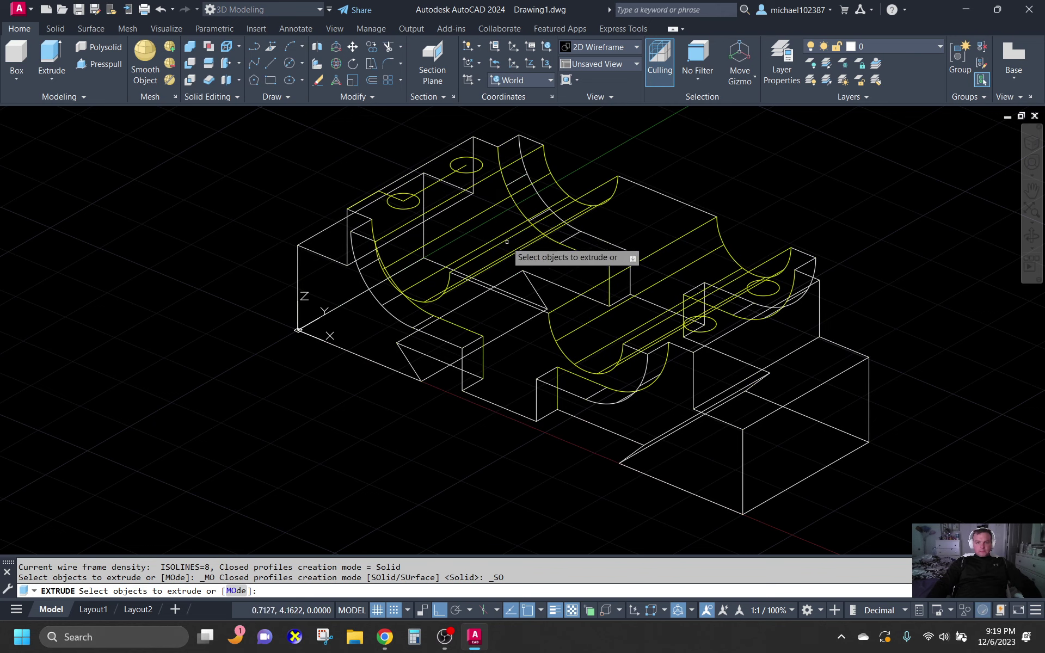
pyautogui.click(417, 202)
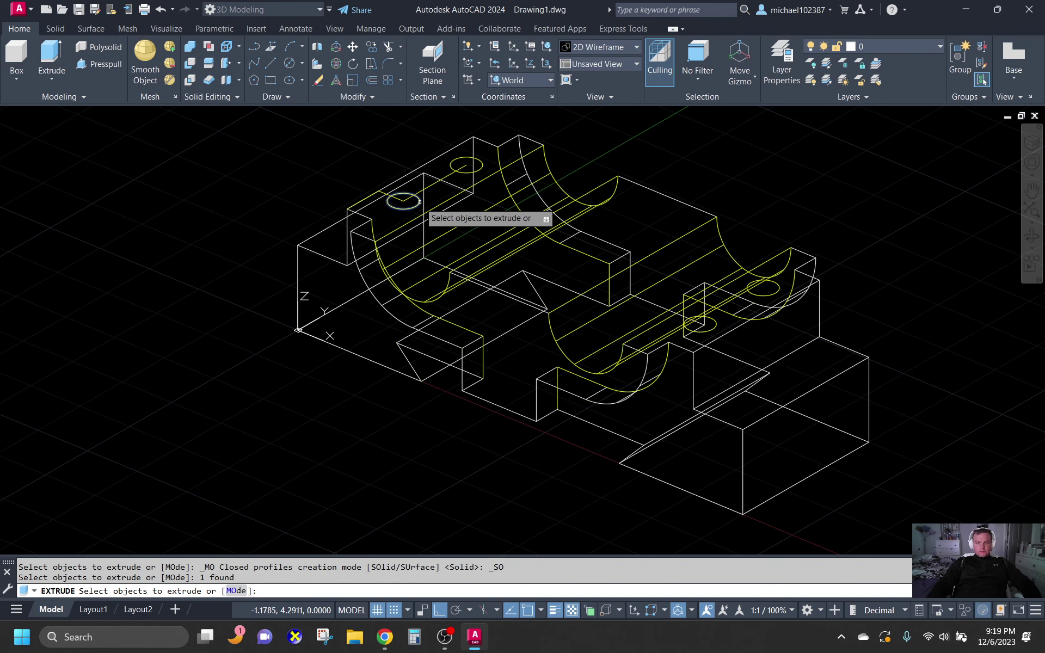
pyautogui.click(471, 185)
pyautogui.click(703, 329)
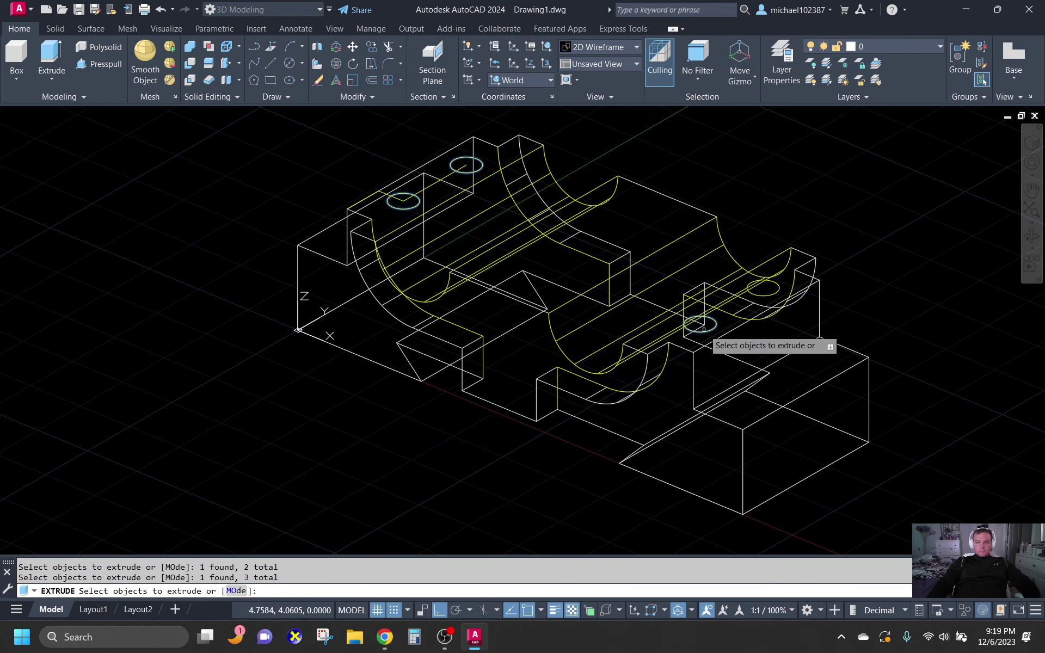
pyautogui.click(763, 290)
pyautogui.press('Return')
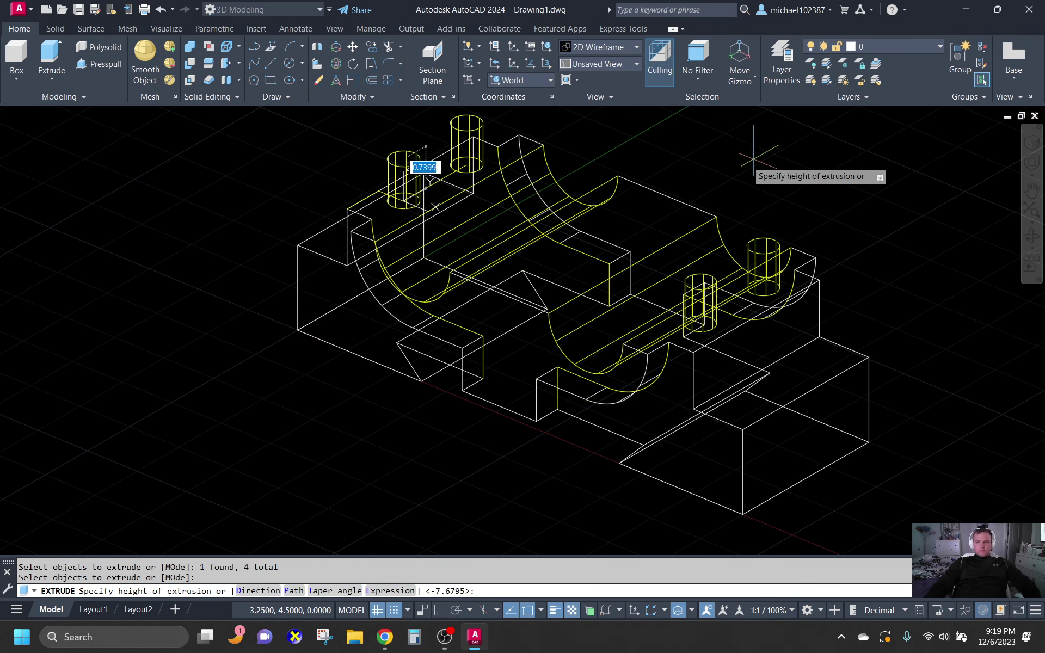
pyautogui.scroll(-2, 832, 272)
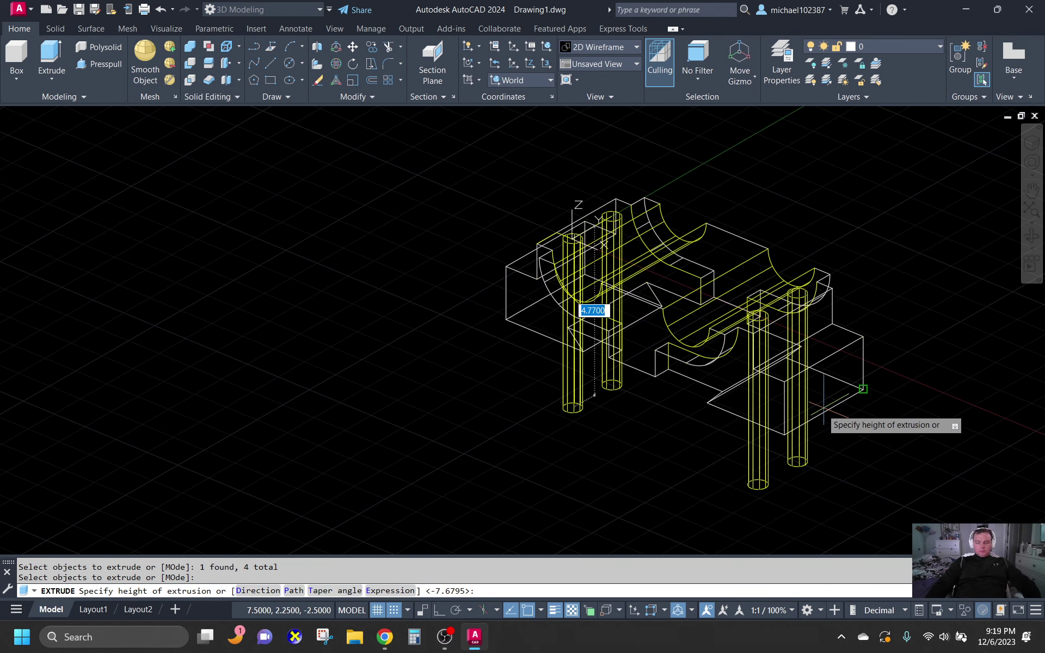
pyautogui.write('1.')
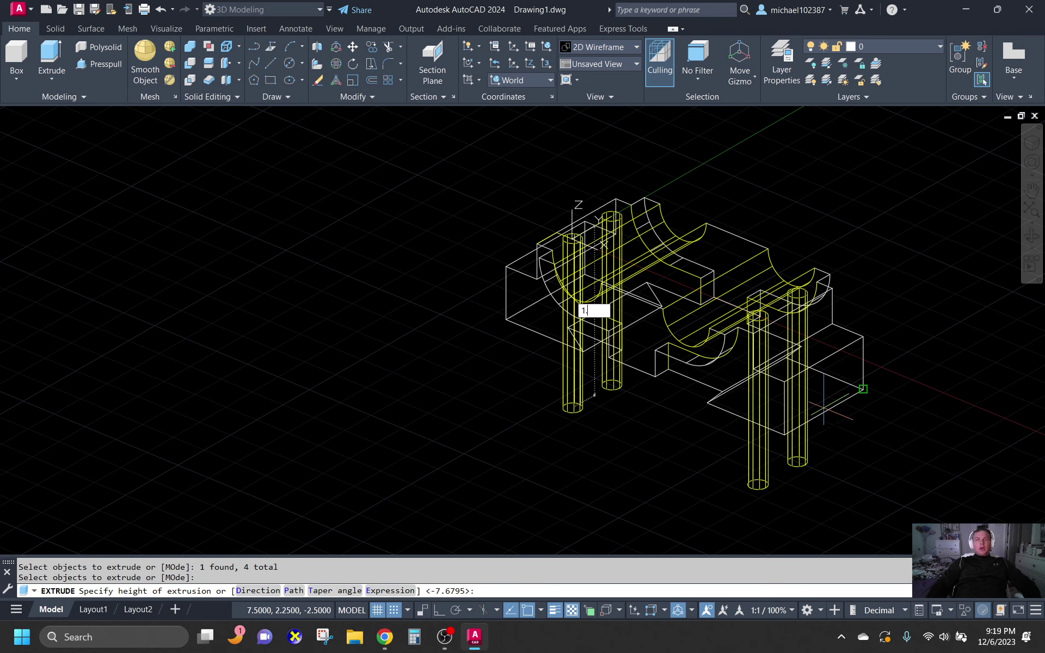
pyautogui.write('125')
pyautogui.press('Return')
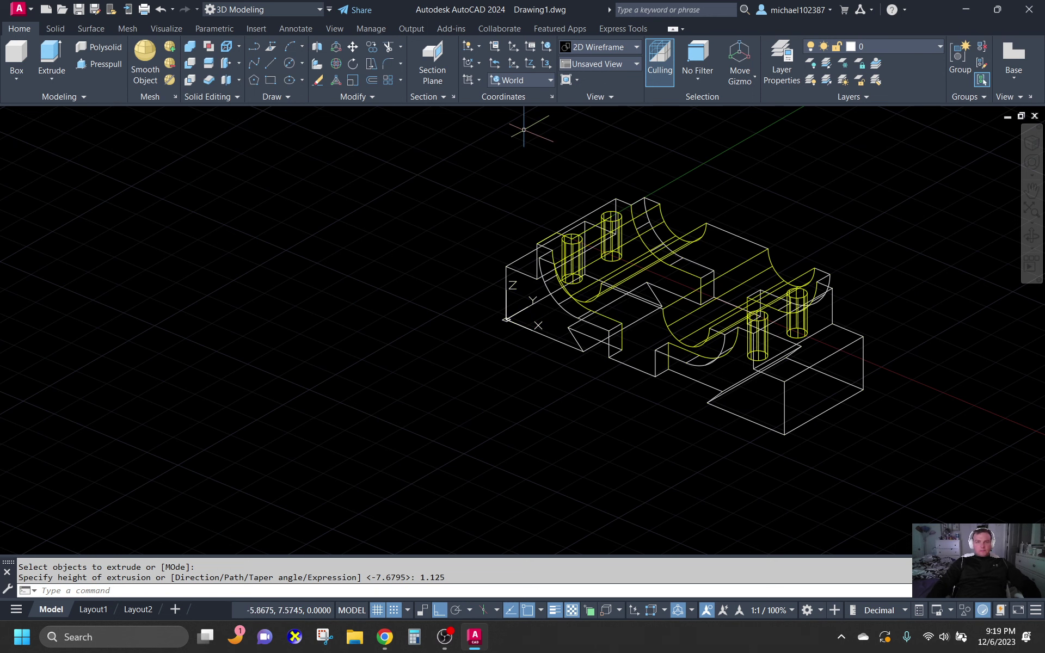
# - Try a 3-unit polyline from the front inner corner of the raised face nearest the origin, and undo it while keeping the extruded cylinders
pyautogui.click(254, 44)
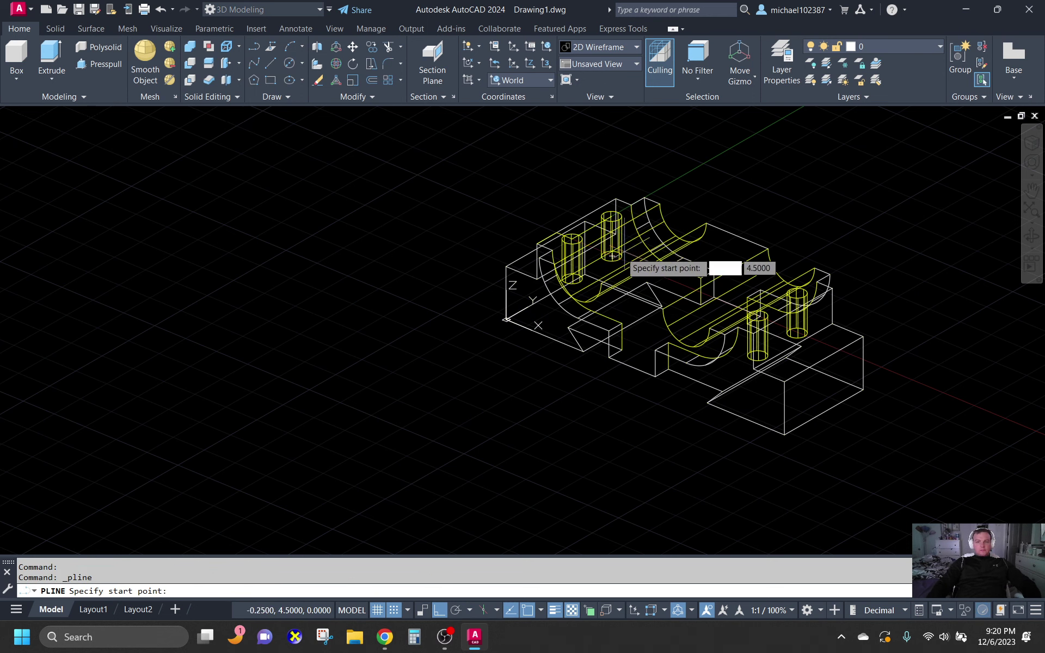
pyautogui.scroll(2, 628, 264)
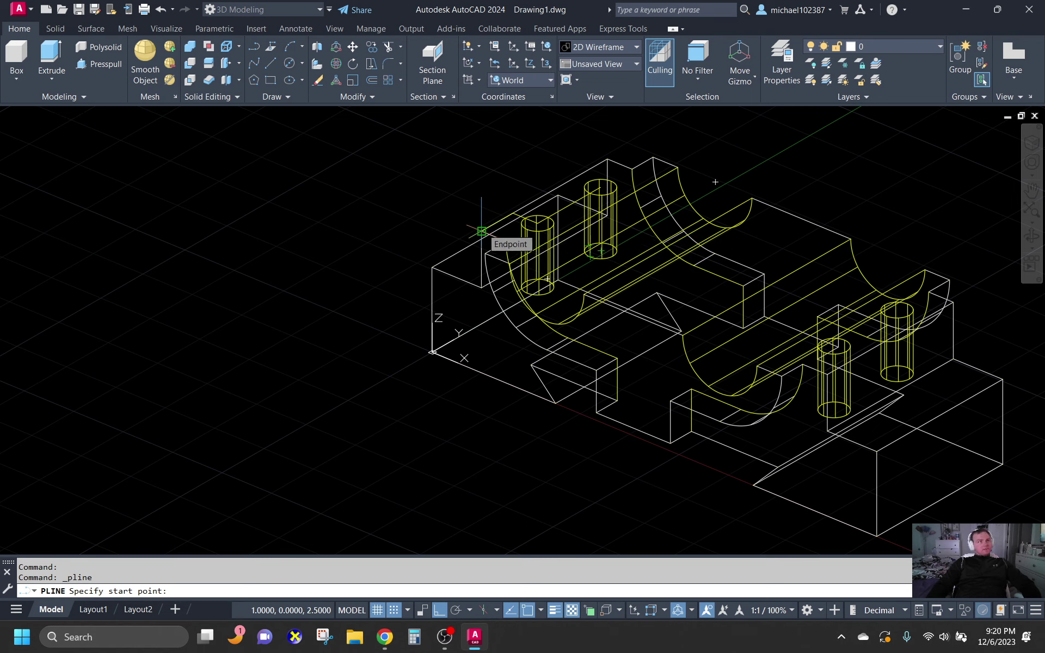
pyautogui.click(503, 241)
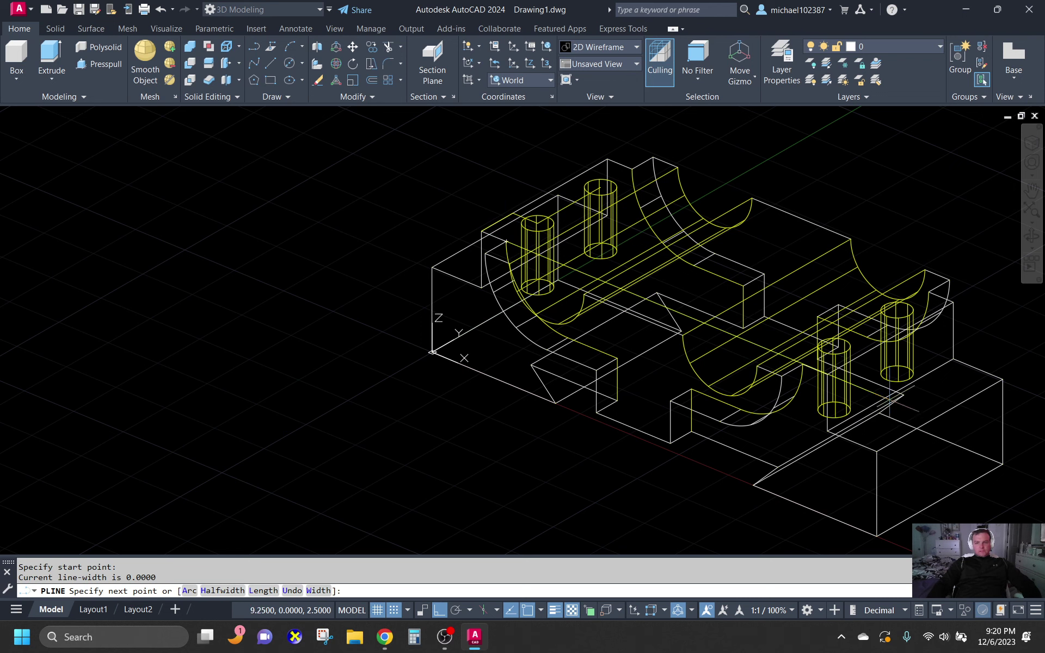
pyautogui.write('3')
pyautogui.press('Return')
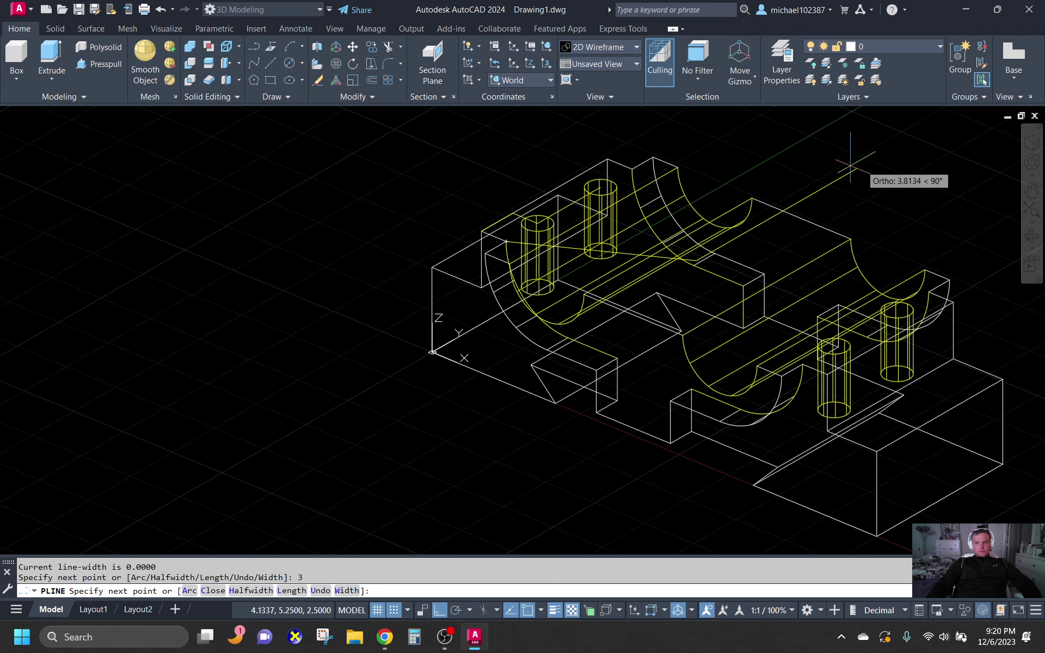
pyautogui.press('Escape')
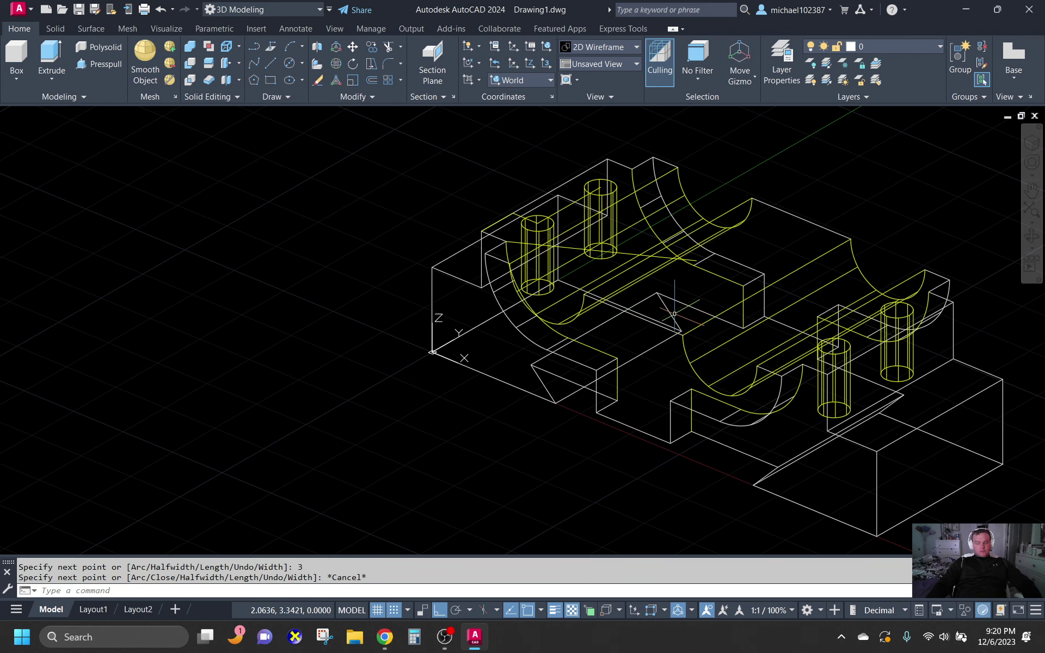
pyautogui.hotkey('ctrl', 'z')
pyautogui.hotkey('ctrl', 'z')
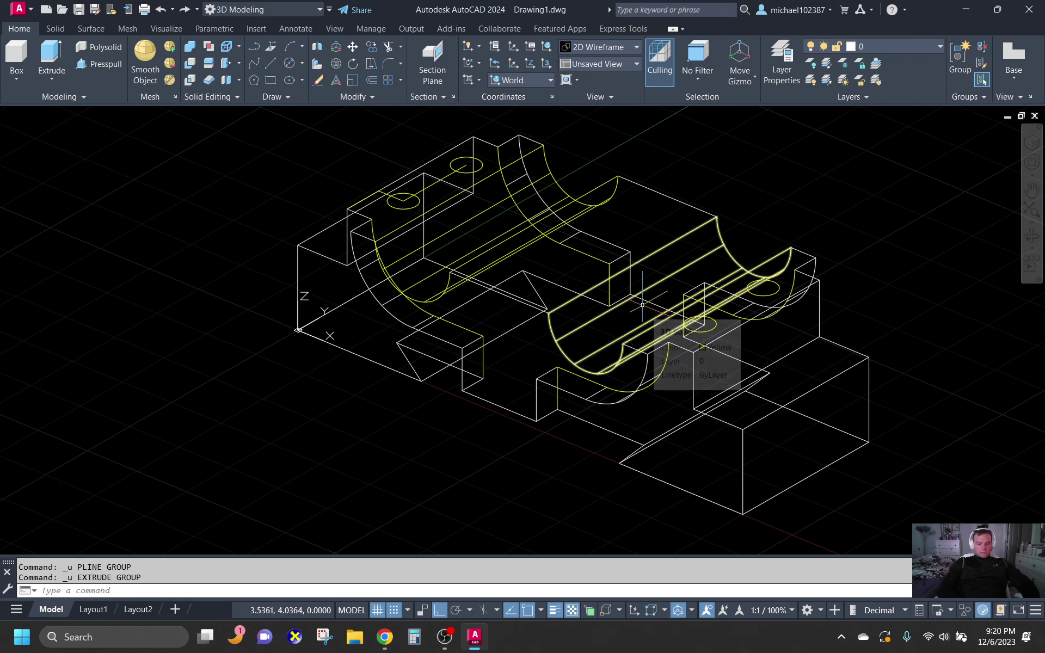
pyautogui.hotkey('ctrl', 'y')
# - Draw a 3-unit polyline in the X direction from the rear inner corner of the raised face nearest the origin
pyautogui.scroll(2, 673, 309)
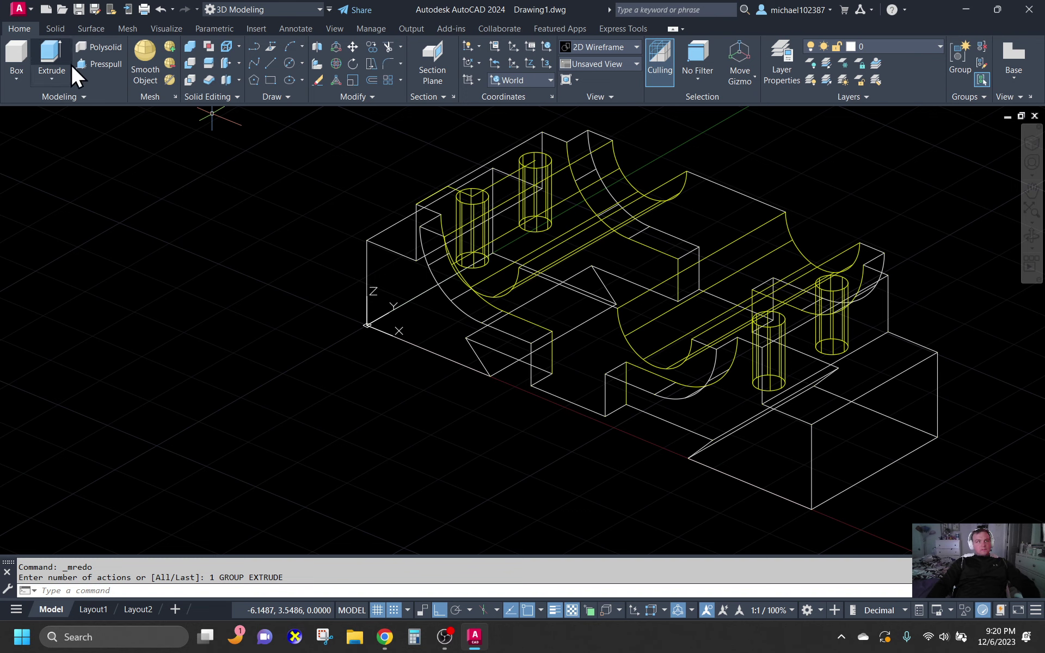
pyautogui.click(253, 46)
pyautogui.click(629, 167)
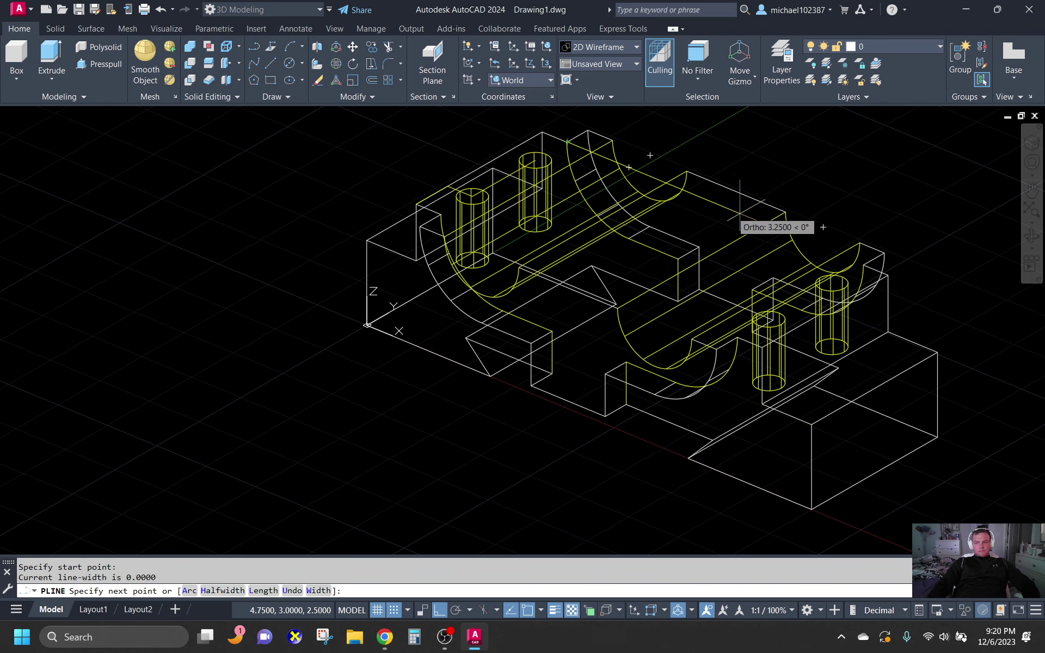
pyautogui.write('3')
pyautogui.press('Return')
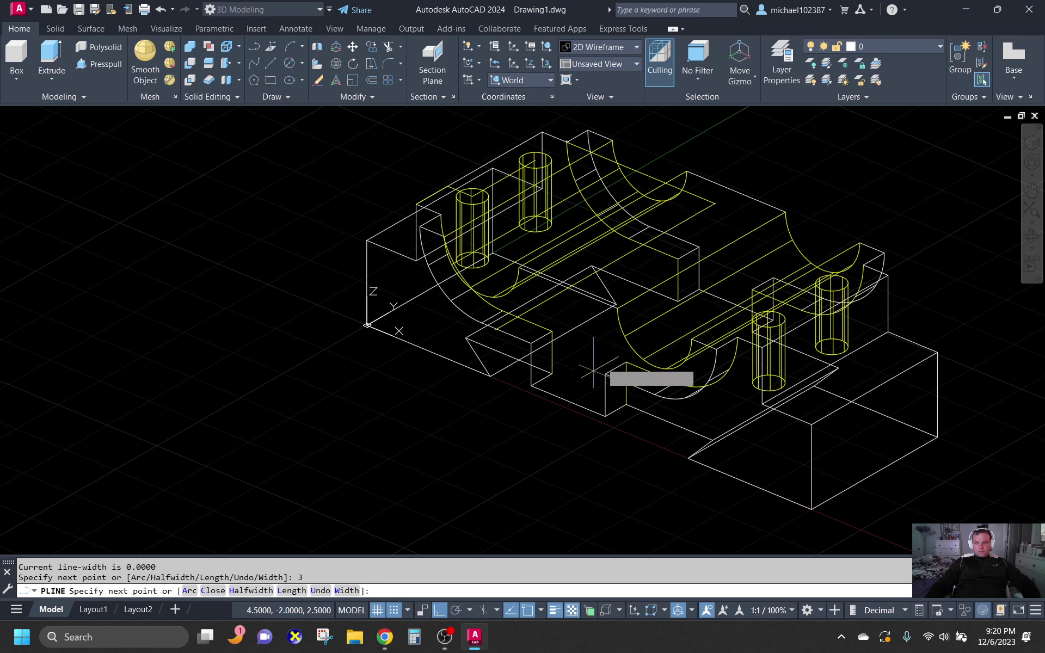
pyautogui.press('Escape')
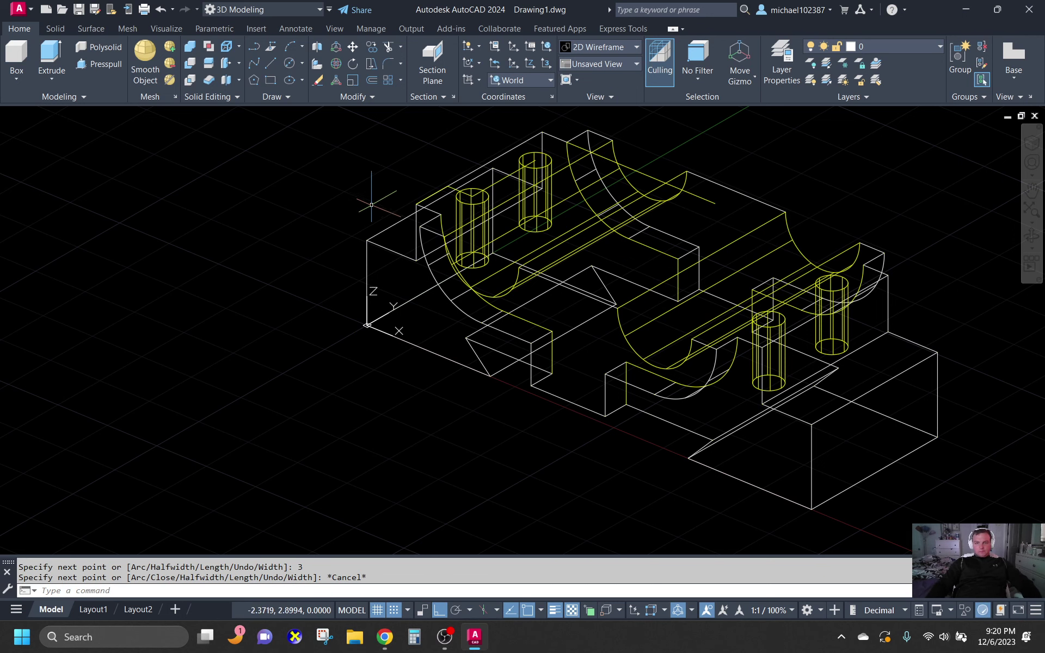
# - Draw a 3-unit polyline in the X direction from the front inner corner of the raised face nearest the origin
pyautogui.click(252, 47)
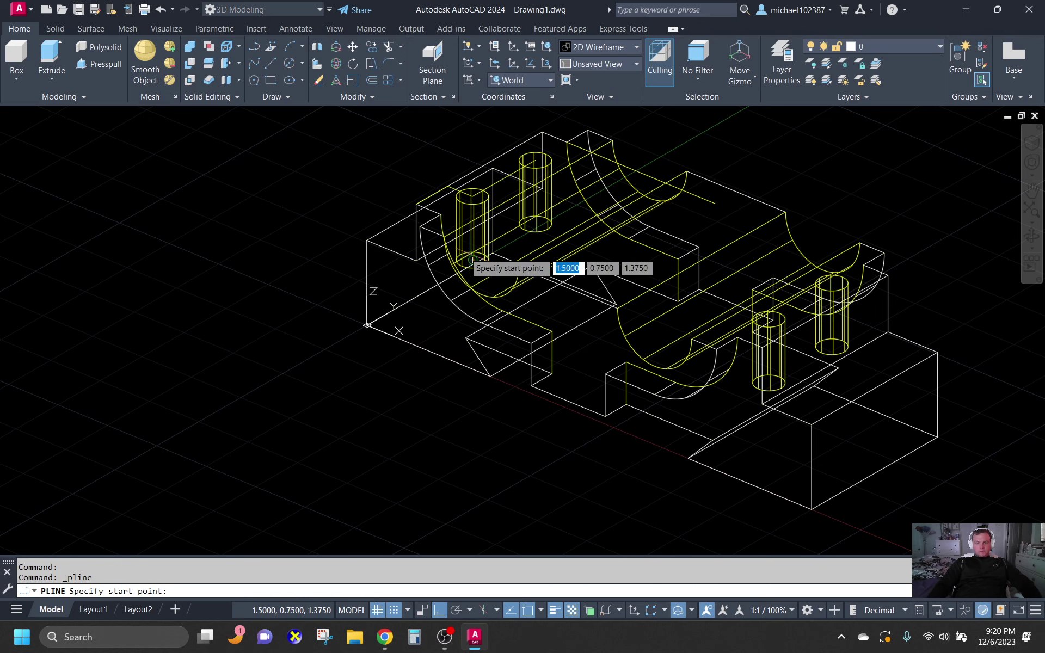
pyautogui.click(441, 214)
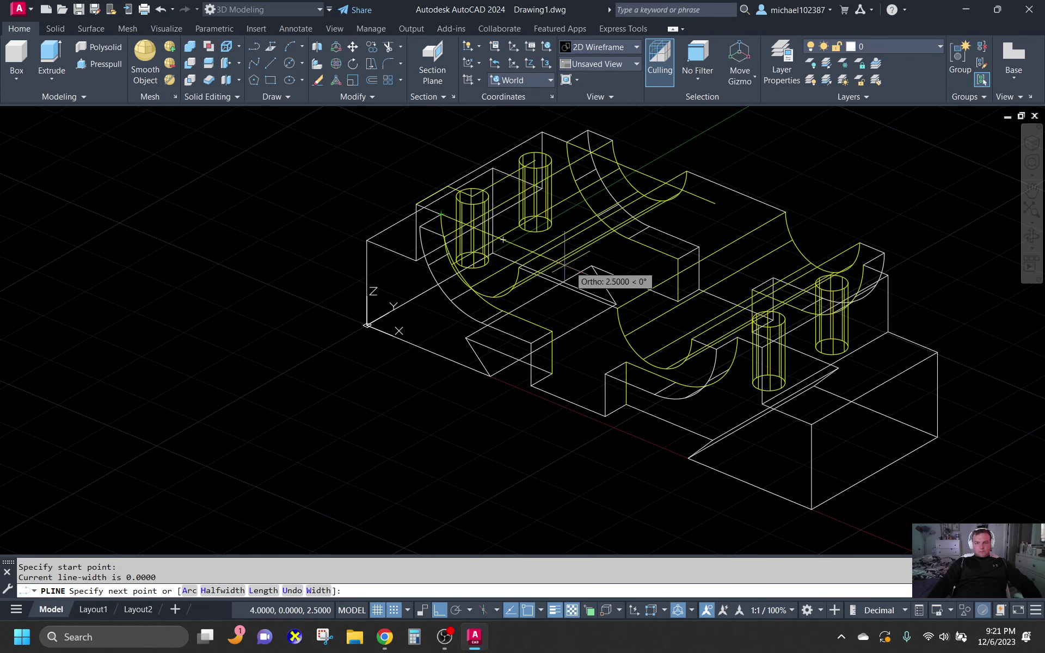
pyautogui.write('3')
pyautogui.press('Return')
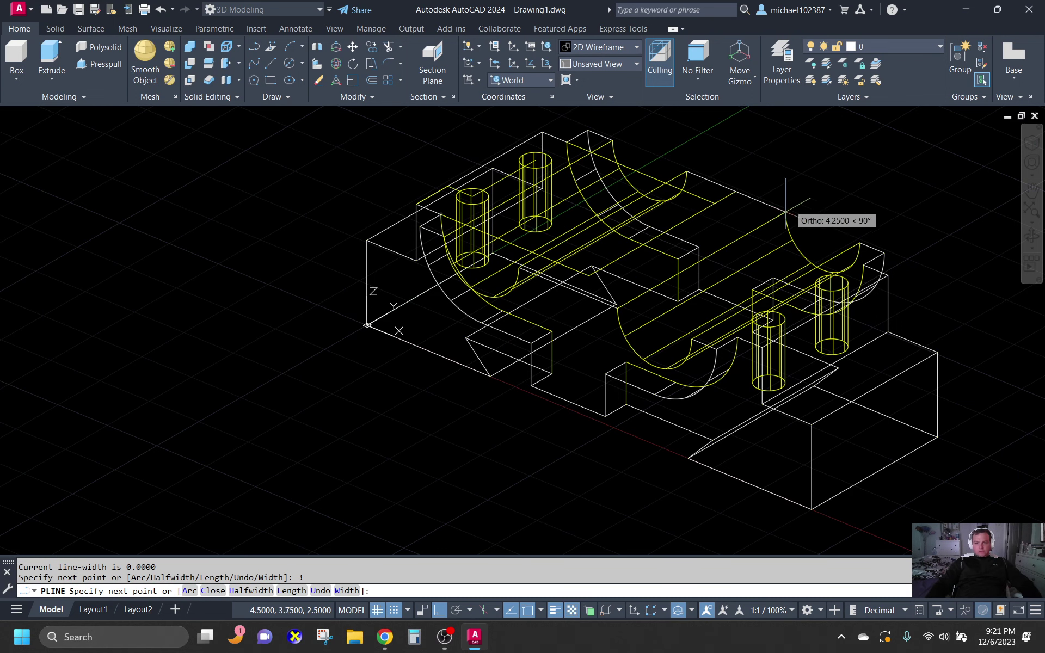
pyautogui.press('Escape')
# - With grid snap off, copy the front cylinder of the far raised face by its top centre to the front 3-unit line's free end
pyautogui.click(775, 328)
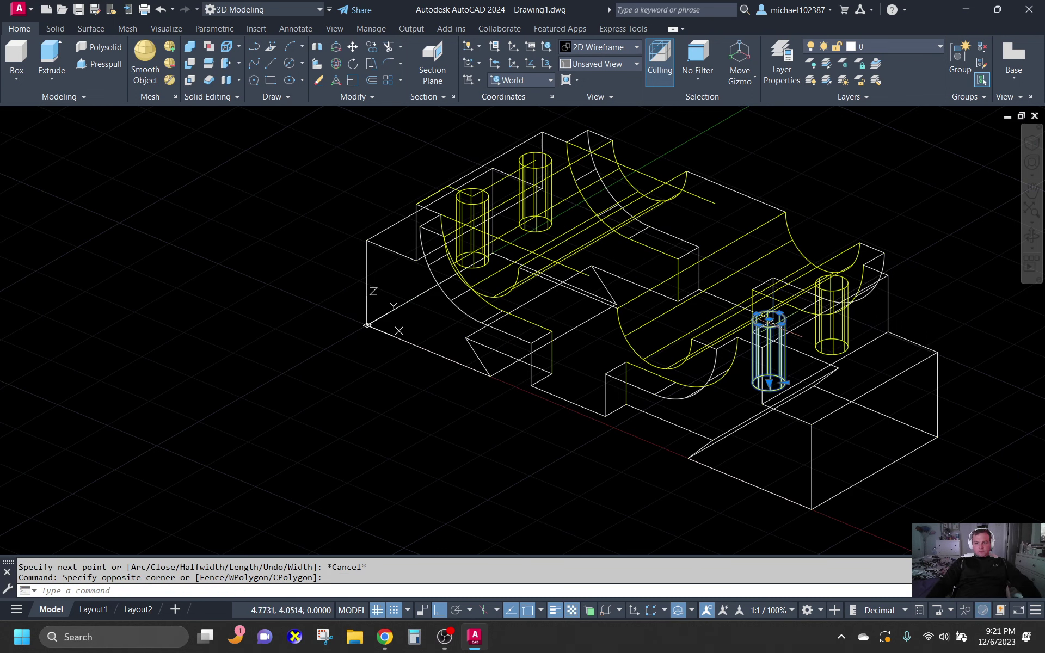
pyautogui.write('co')
pyautogui.press('Return')
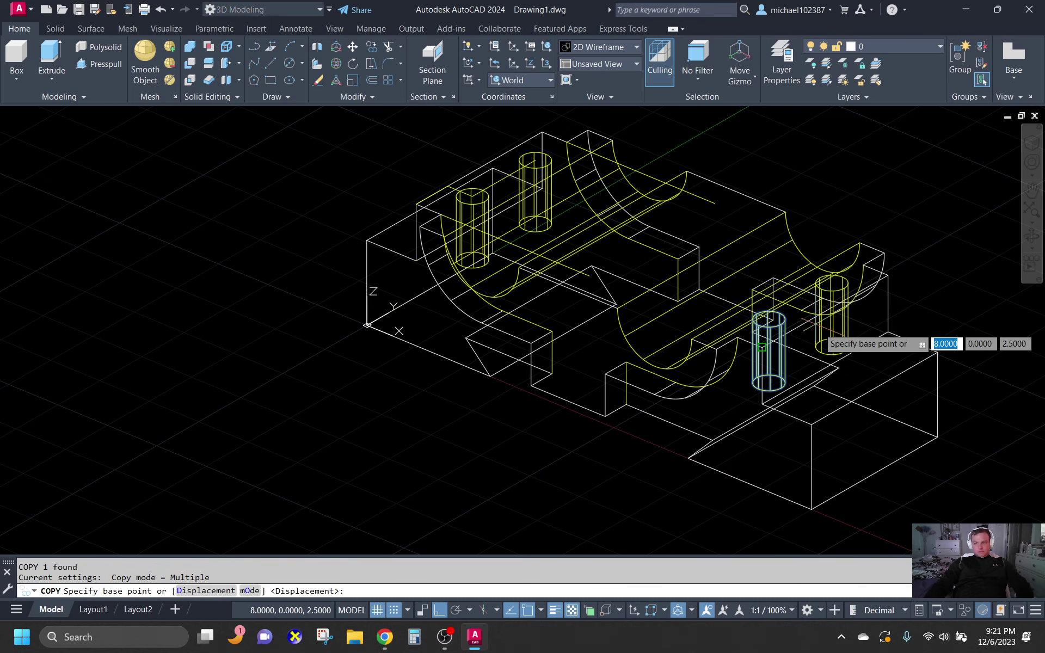
pyautogui.scroll(10, 819, 333)
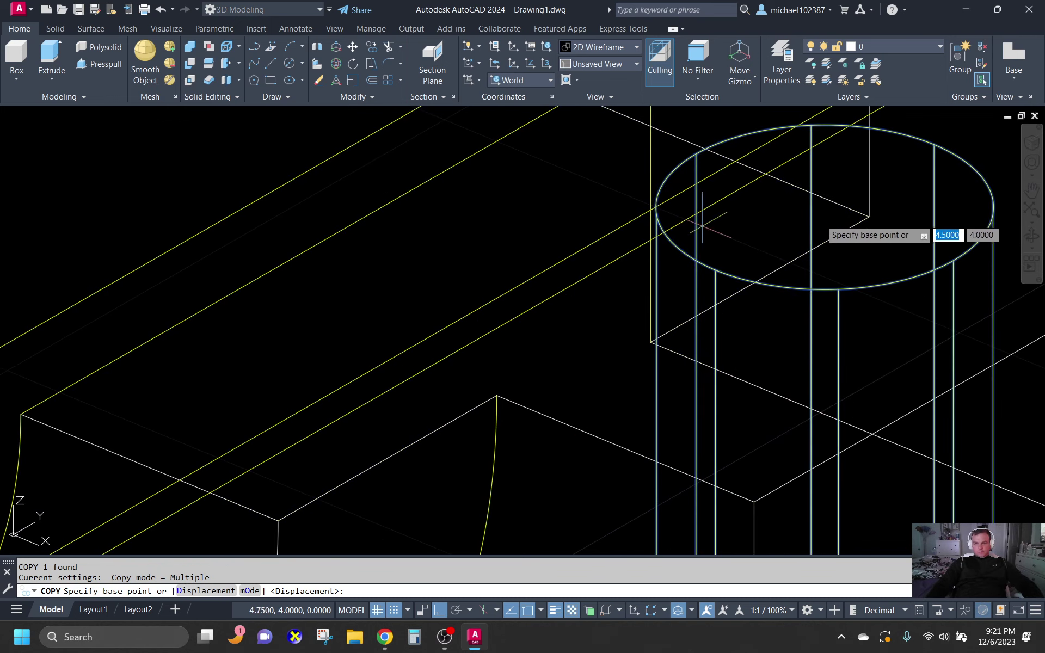
pyautogui.keyDown('shift'); pyautogui.rightClick(829, 278); pyautogui.keyUp('shift')
pyautogui.click(885, 447)
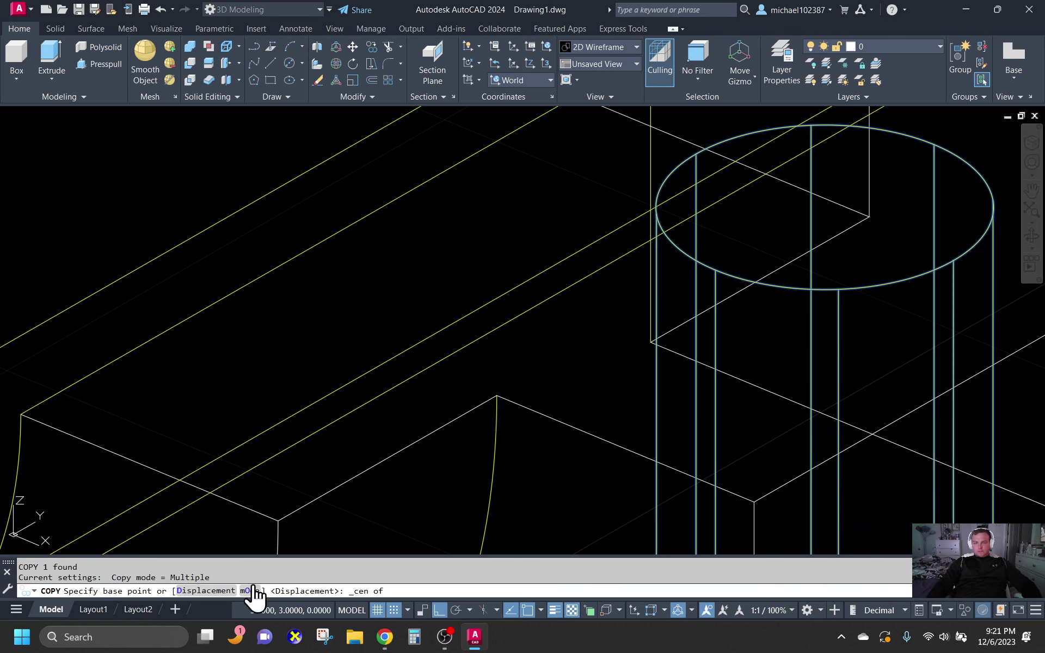
pyautogui.click(394, 607)
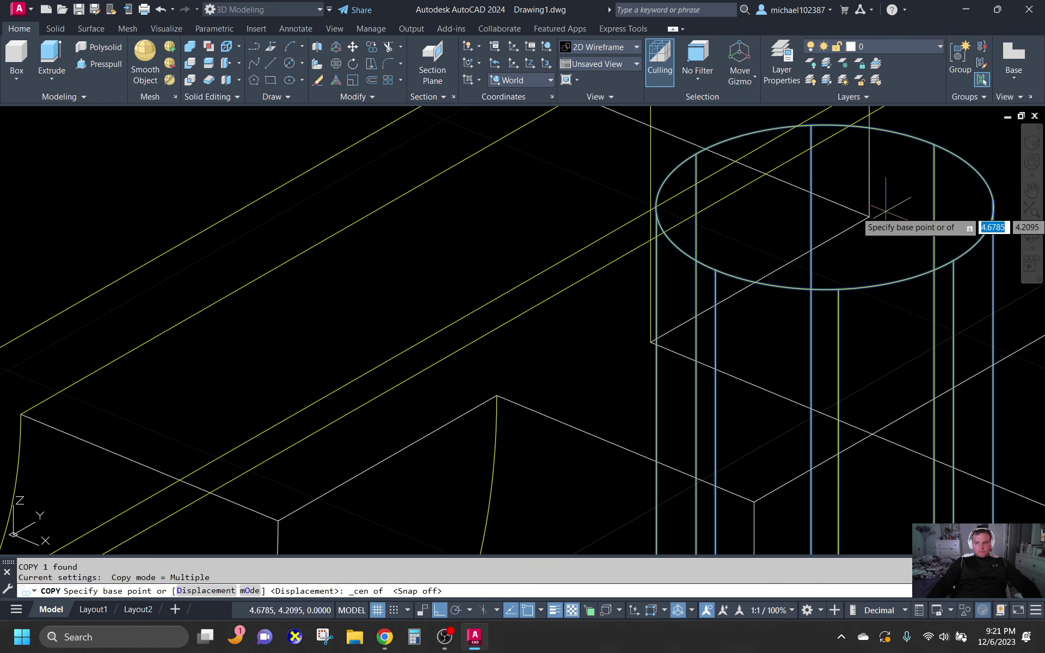
pyautogui.click(825, 207)
pyautogui.scroll(-6, 827, 207)
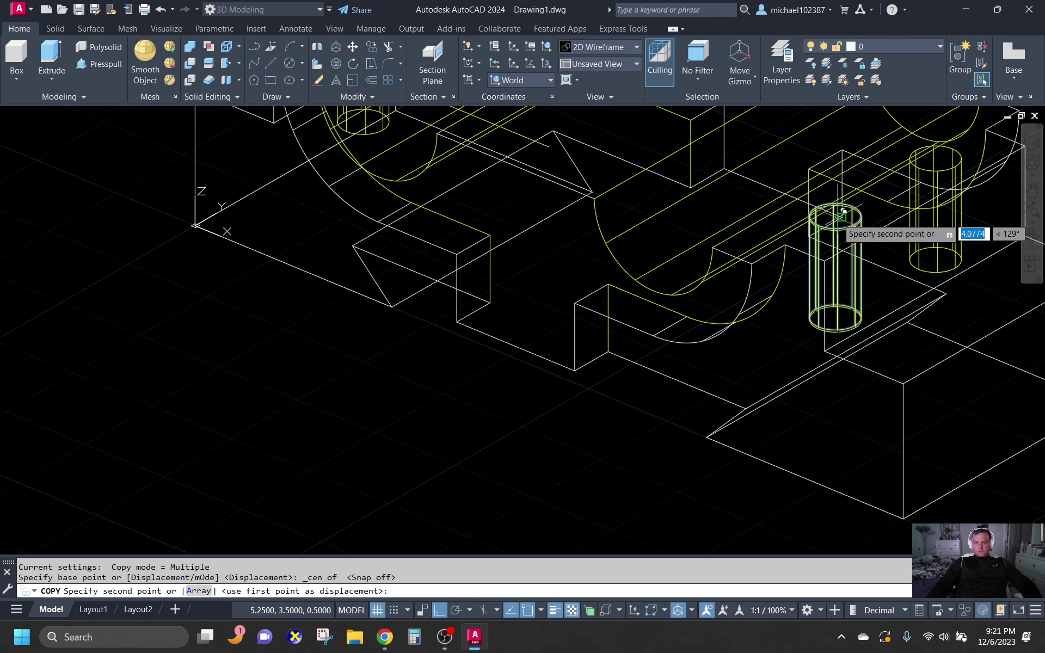
pyautogui.click(572, 146)
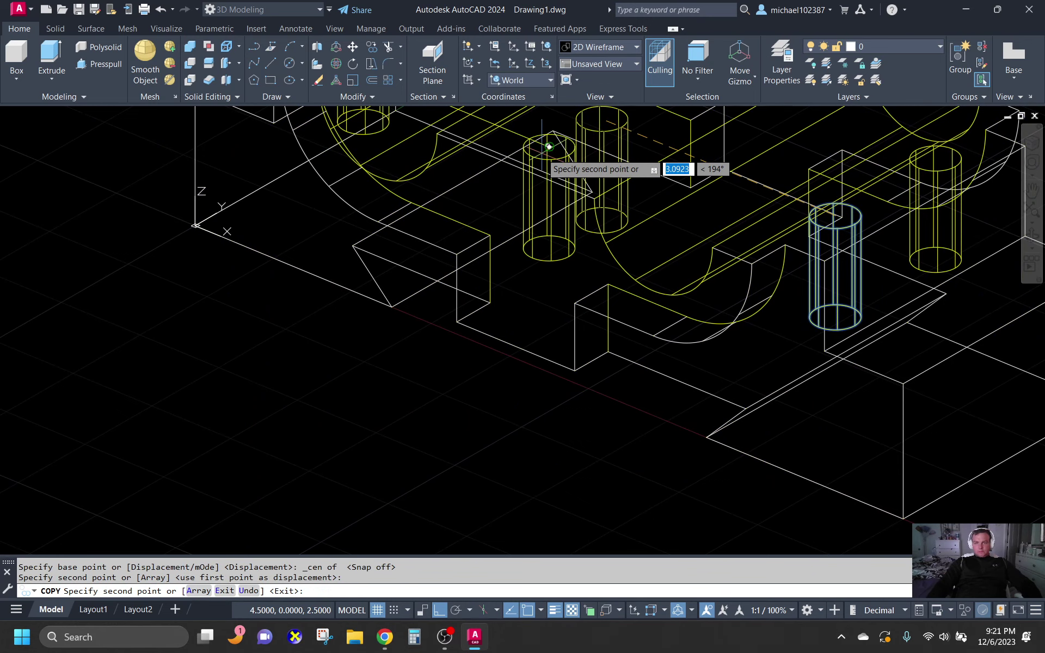
# - Place a second copy of the cylinder at the free end of the rear 3-unit line and finish copying
pyautogui.scroll(-5, 544, 223)
pyautogui.scroll(3, 578, 161)
pyautogui.scroll(2, 578, 165)
pyautogui.click(618, 187)
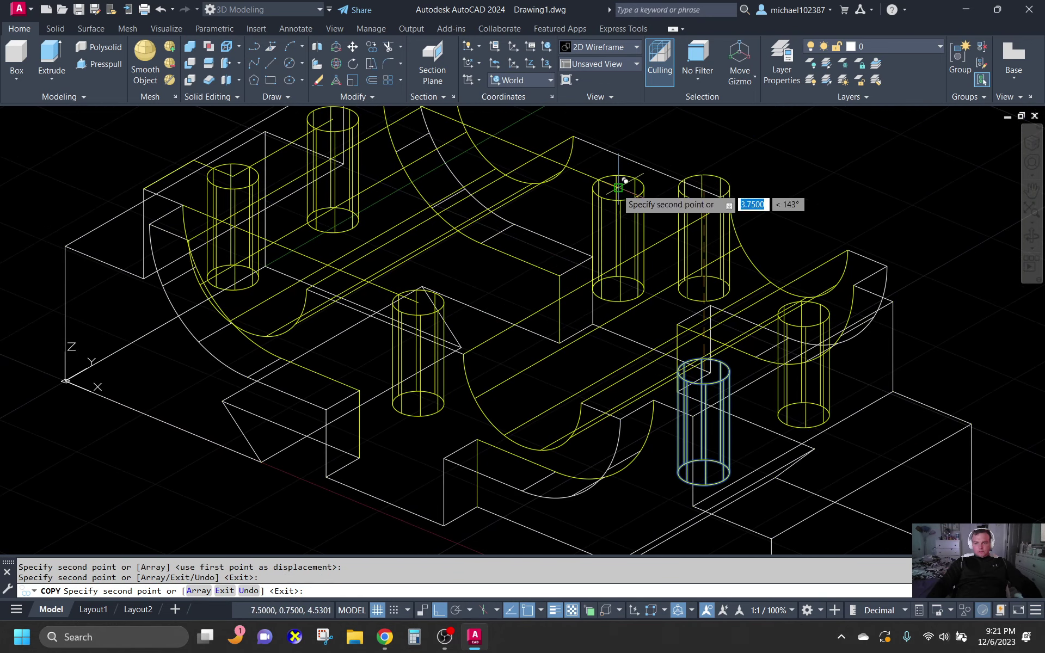
pyautogui.press('Return')
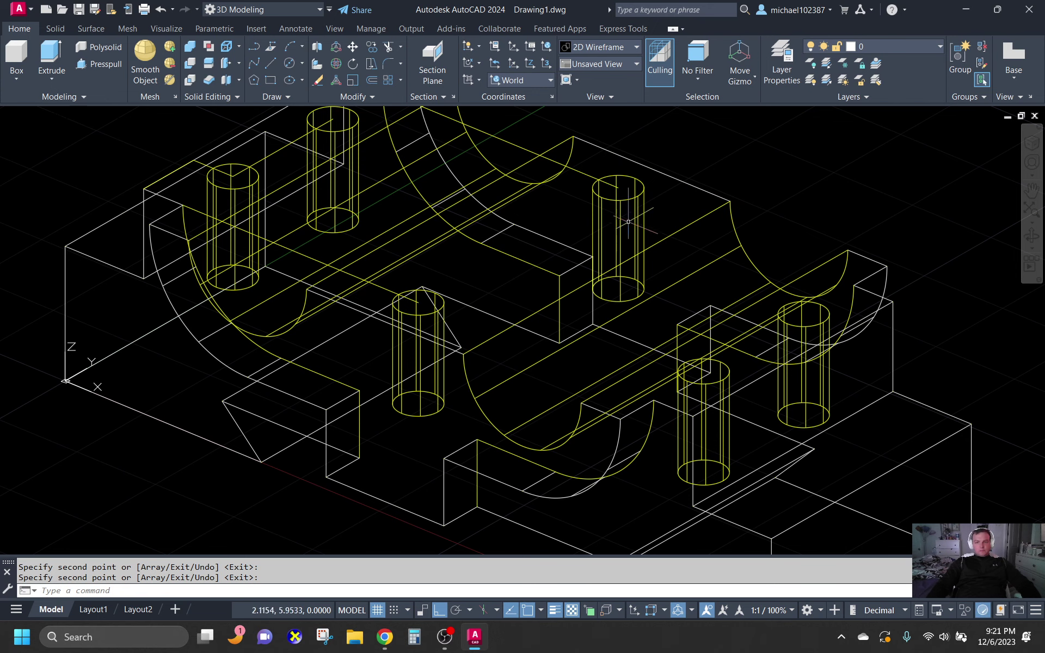
pyautogui.scroll(-4, 625, 222)
pyautogui.scroll(2, 679, 160)
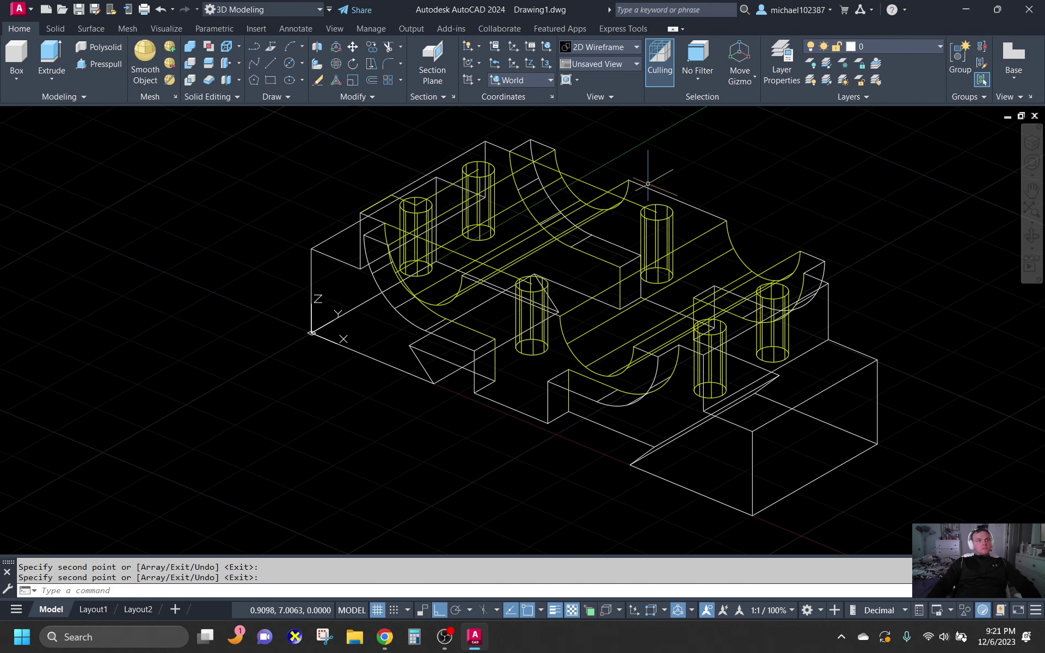
pyautogui.click(521, 162)
pyautogui.press('Escape')
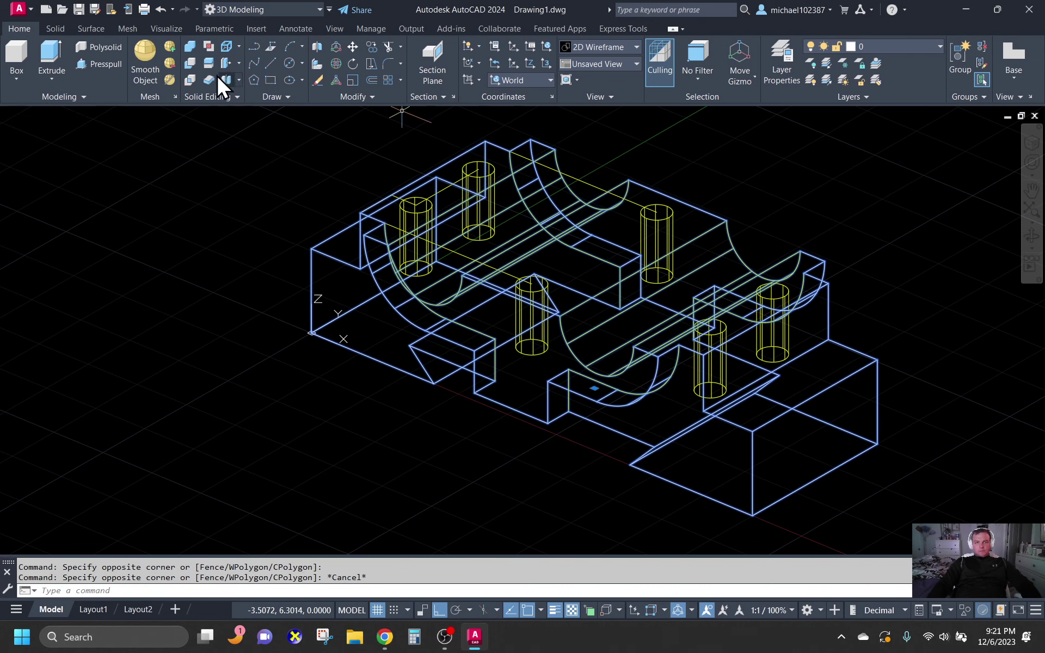
pyautogui.click(190, 62)
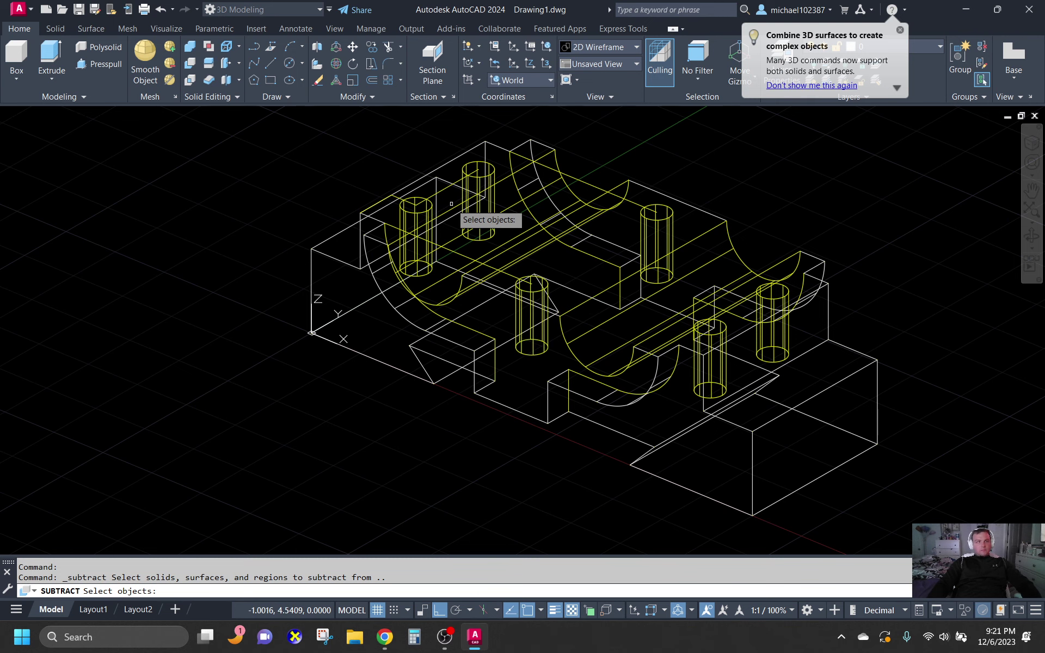
pyautogui.click(418, 213)
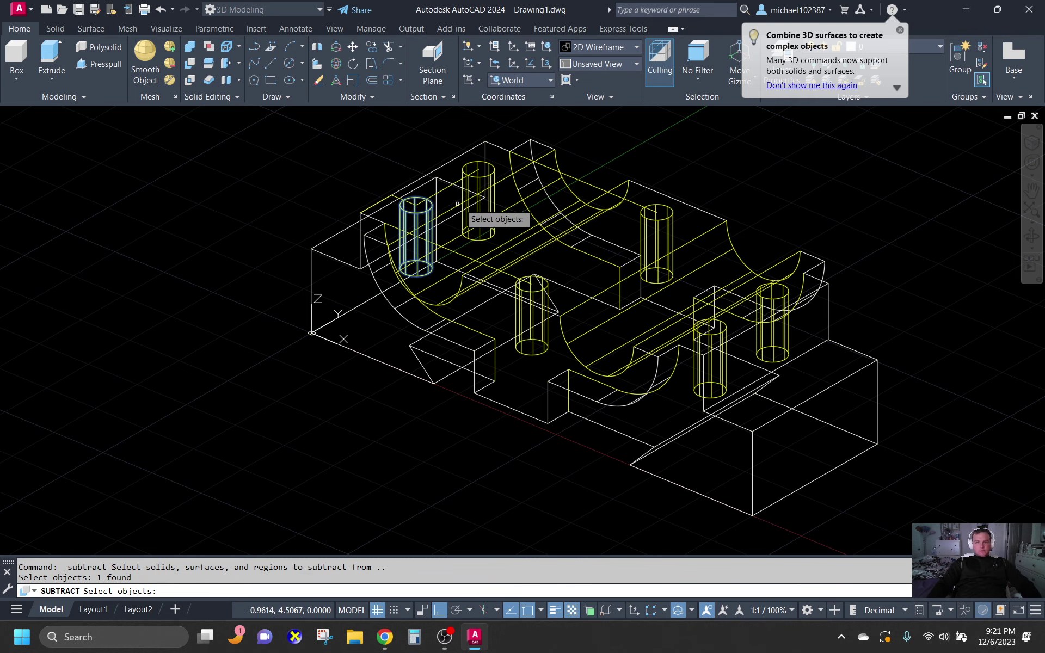
pyautogui.click(477, 183)
pyautogui.click(535, 294)
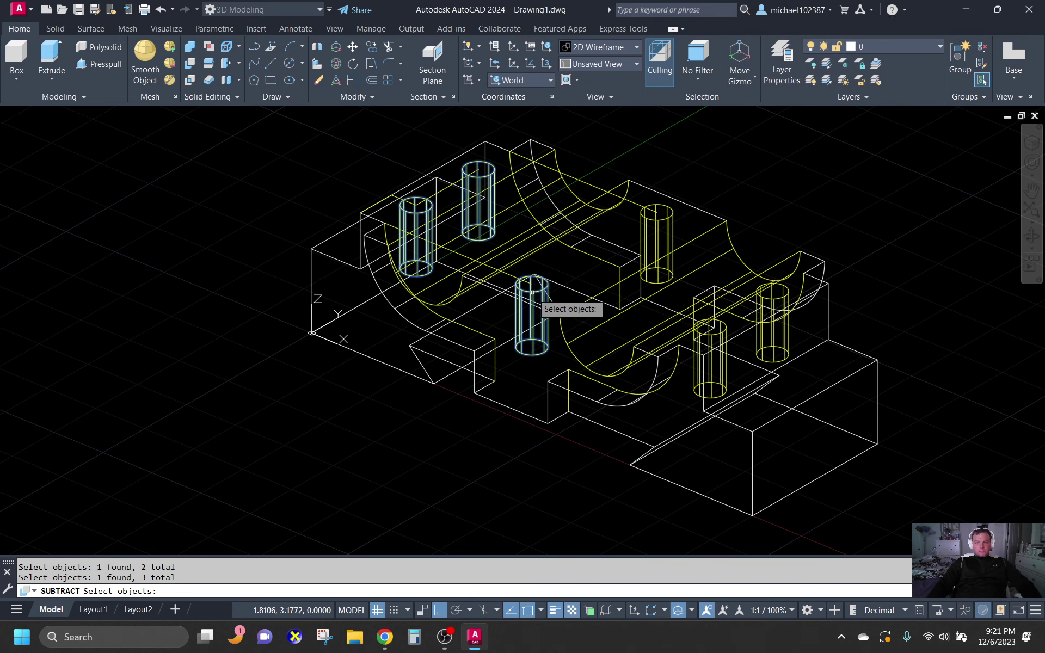
pyautogui.click(659, 220)
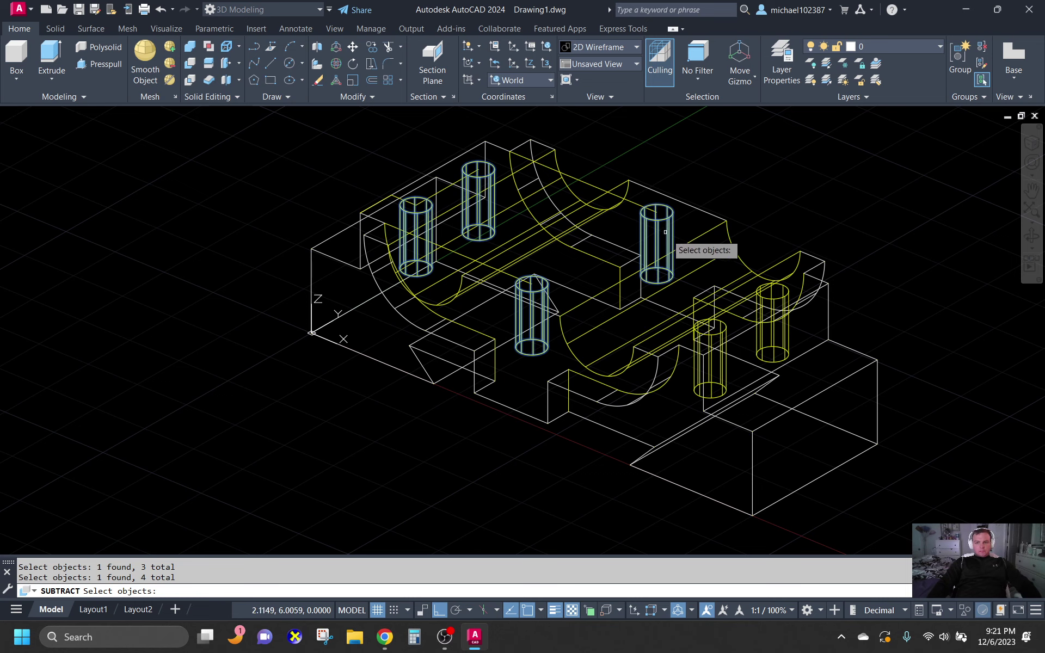
pyautogui.click(723, 338)
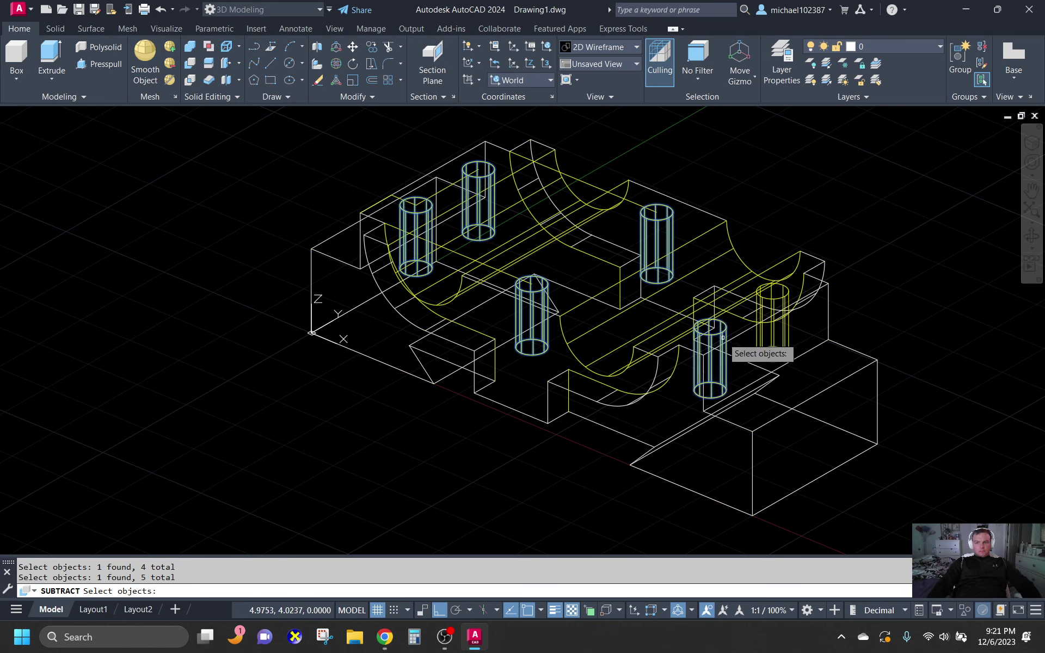
pyautogui.click(782, 301)
pyautogui.press('Return')
pyautogui.press('Escape')
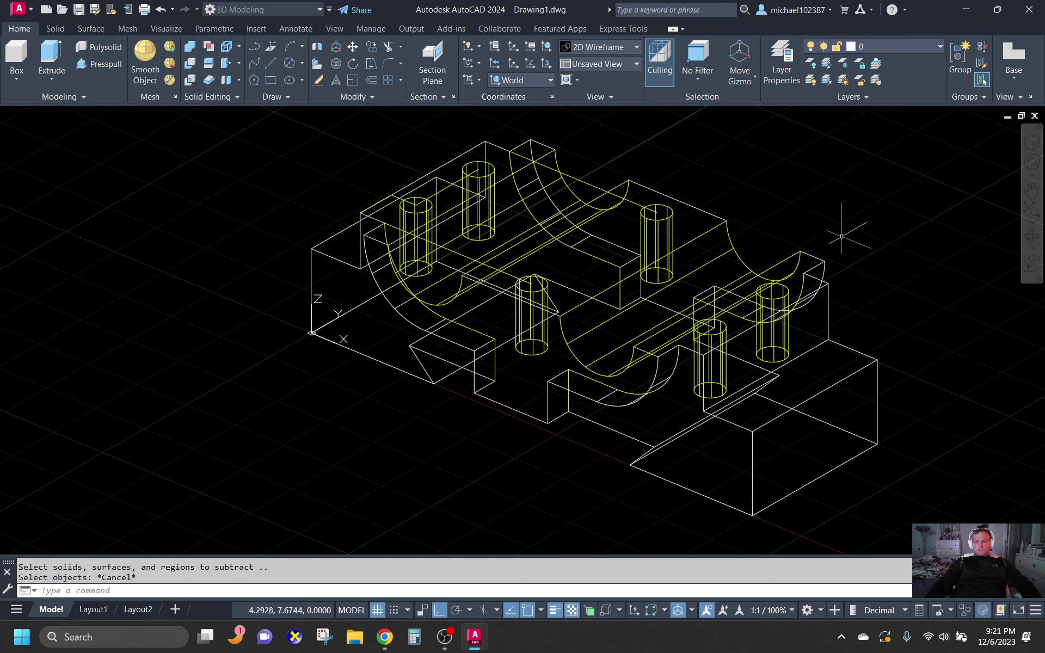
# - Erase every object in the drawing except the Base solid
pyautogui.write('e')
pyautogui.press('Return')
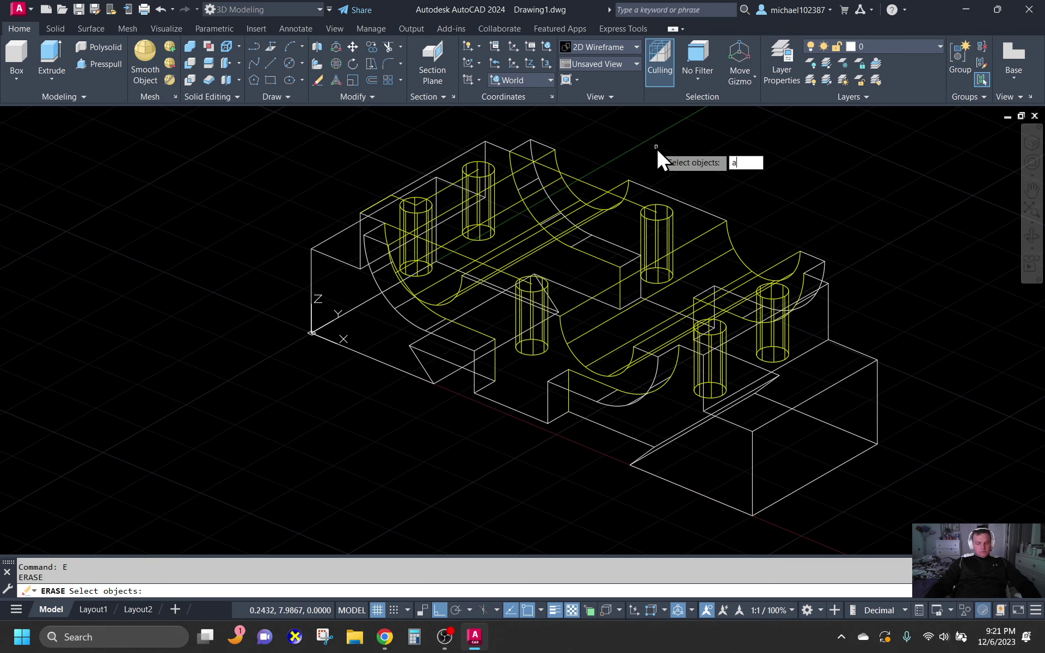
pyautogui.write('all')
pyautogui.press('Return')
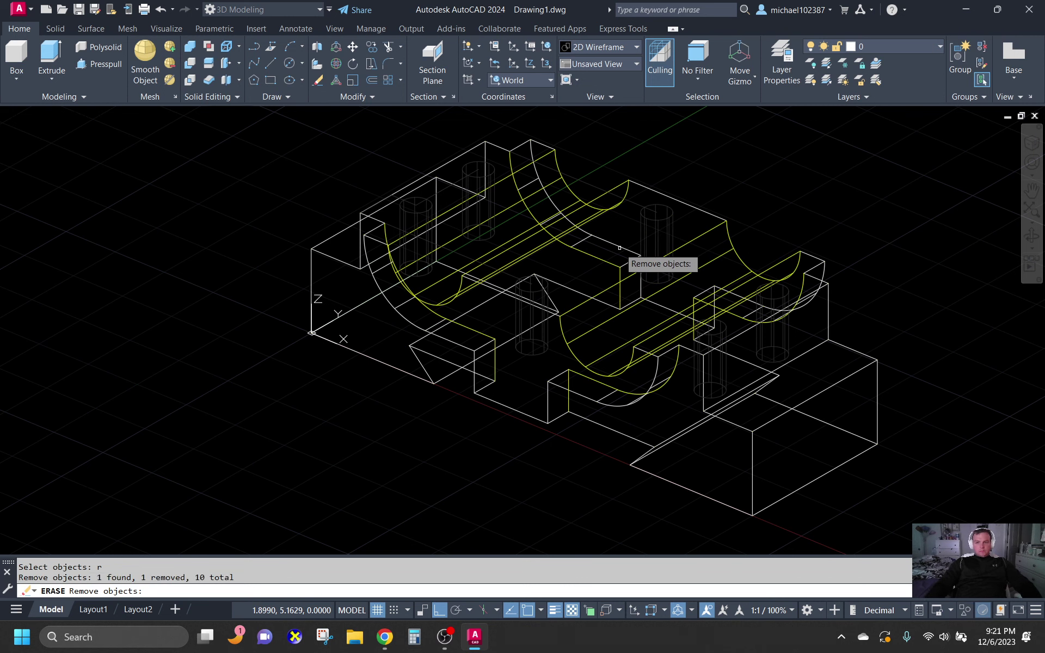
pyautogui.press('Return')
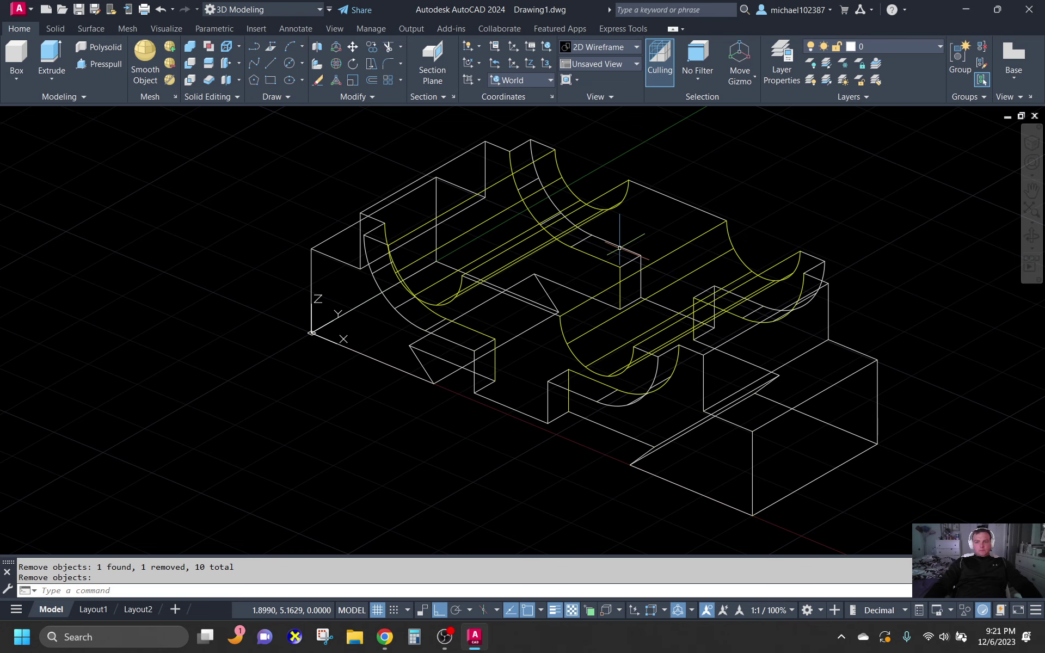
# - Undo the last erasure to bring back the cylinders and construction lines
pyautogui.keyDown('shift'); pyautogui.moveTo(555, 264); pyautogui.dragTo(567, 305, button='middle'); pyautogui.keyUp('shift')
pyautogui.hotkey('ctrl', 'z')
pyautogui.hotkey('ctrl', 'z')
pyautogui.hotkey('ctrl', 'z')
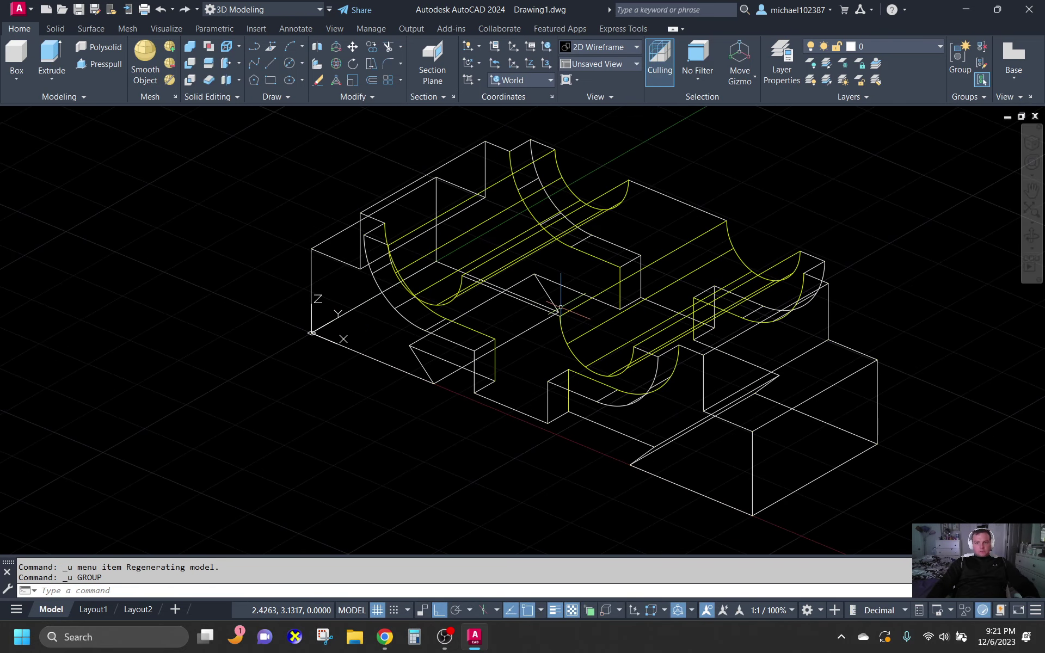
pyautogui.click(670, 232)
pyautogui.press('Escape')
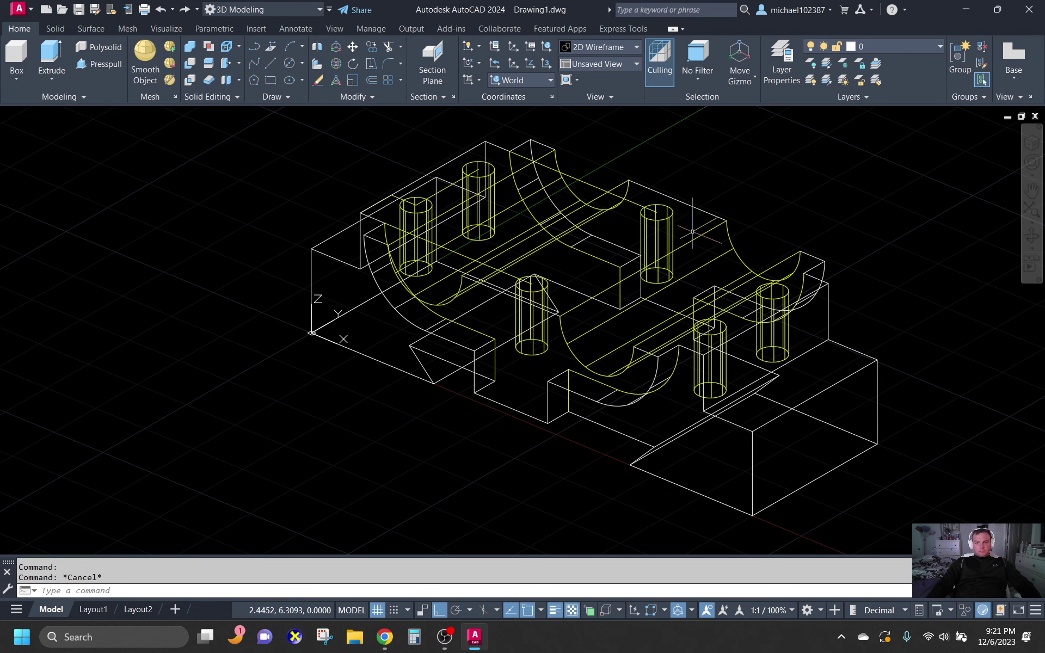
# - Subtract all six cylinders from the Base solid to cut the holes
pyautogui.click(190, 63)
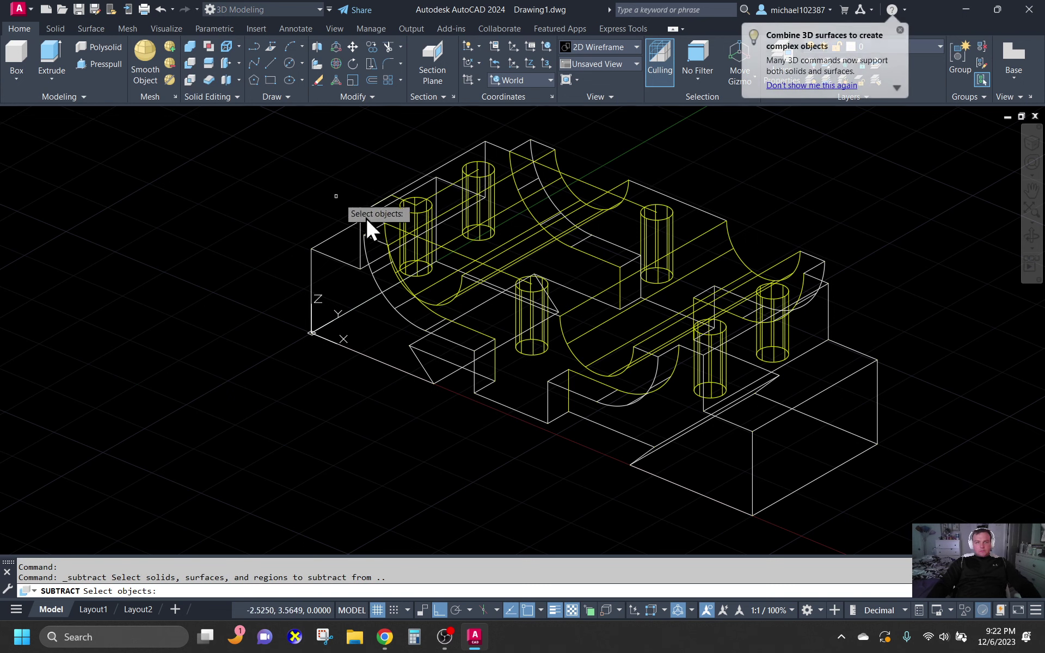
pyautogui.click(475, 282)
pyautogui.press('Return')
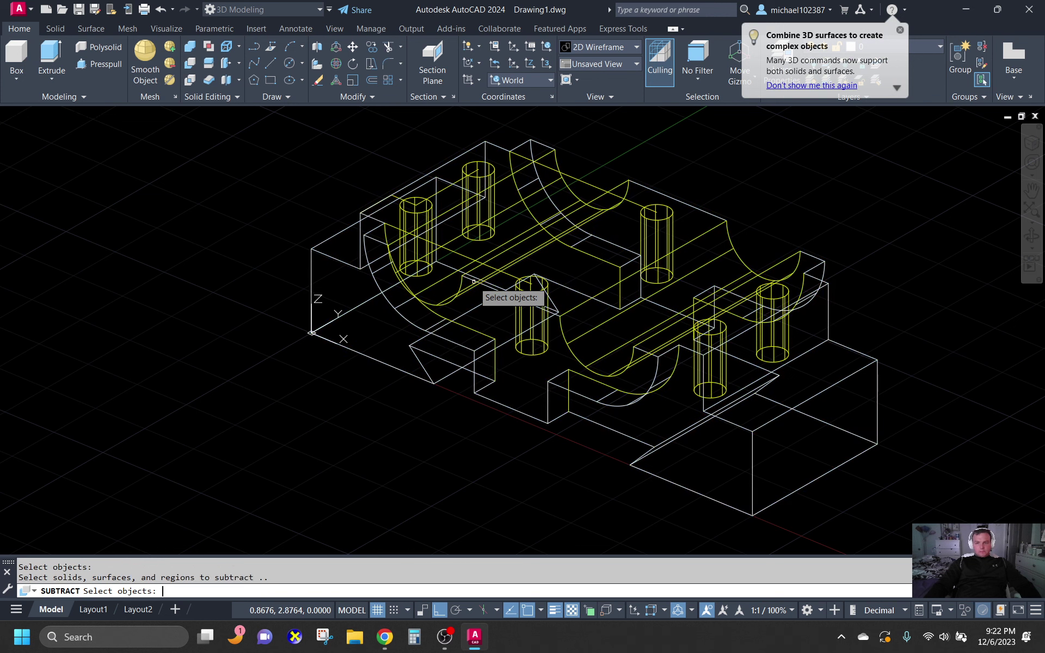
pyautogui.click(422, 226)
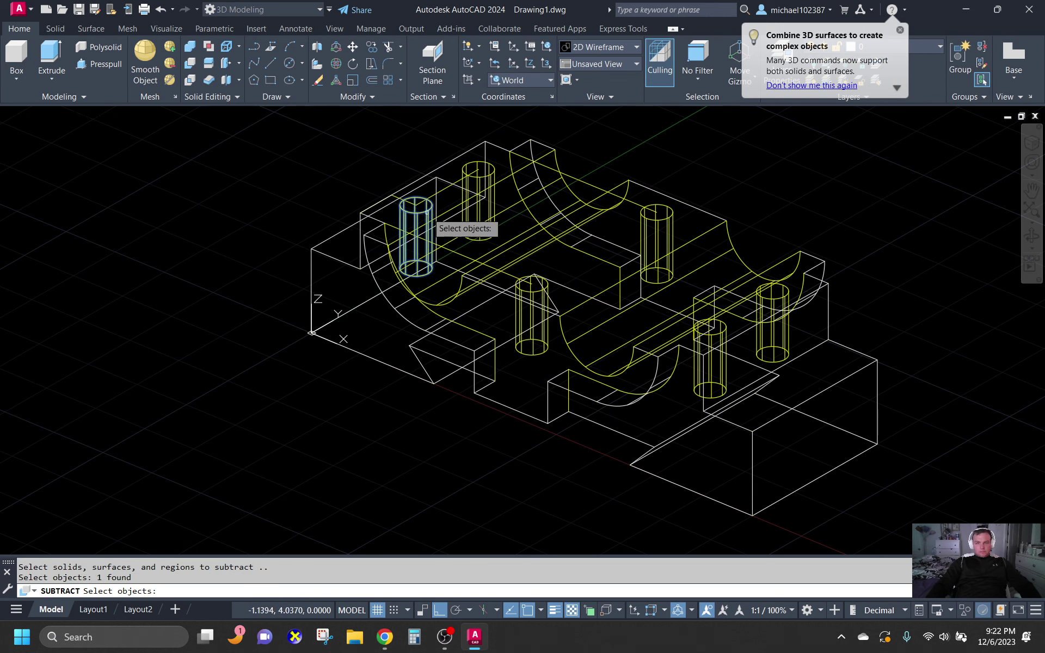
pyautogui.click(481, 178)
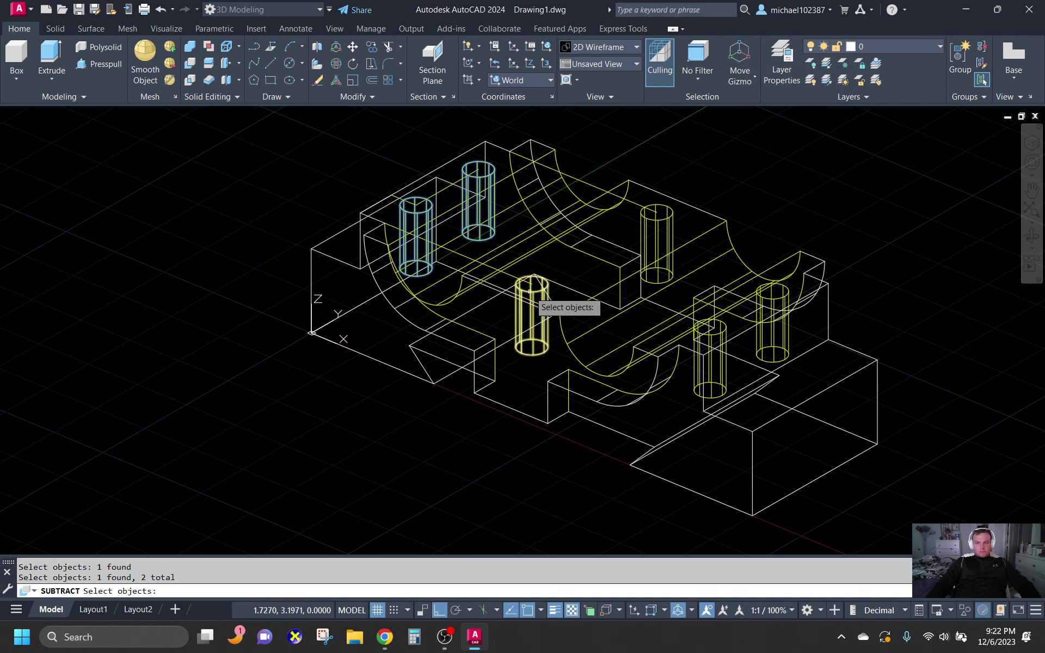
pyautogui.click(539, 305)
pyautogui.click(662, 216)
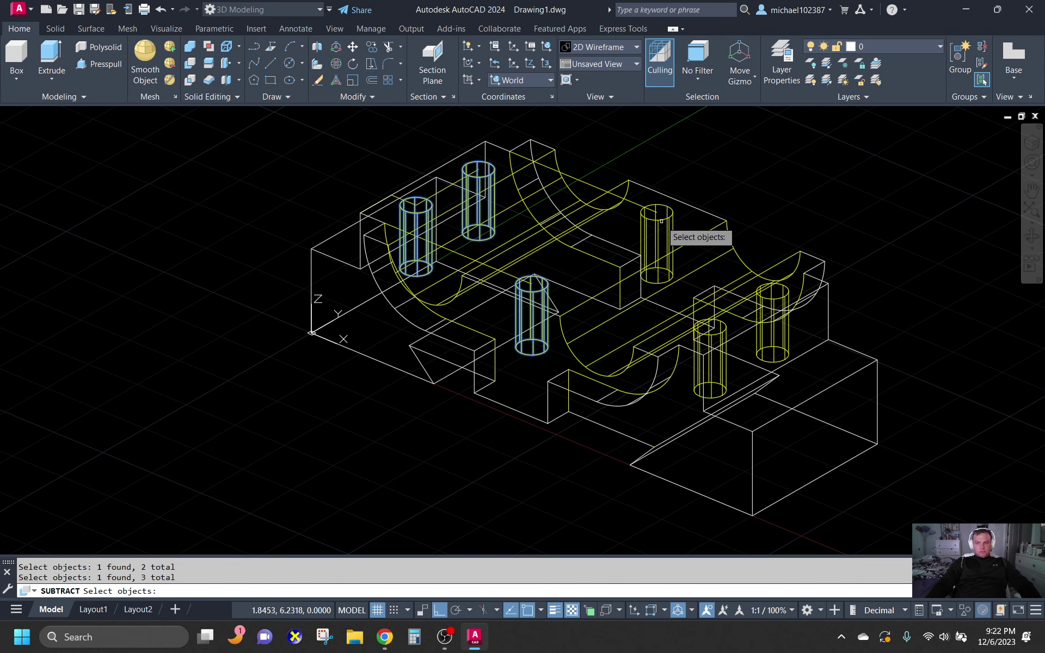
pyautogui.click(767, 291)
pyautogui.click(724, 348)
pyautogui.press('Return')
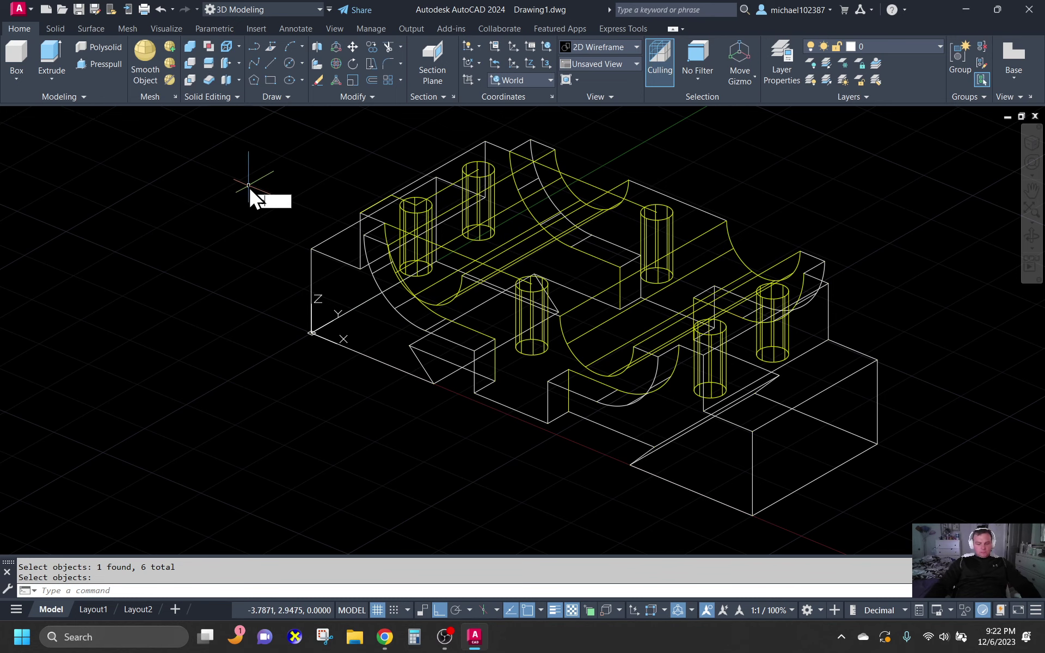
# - Erase the leftover construction lines by selecting all objects and removing the Base solid from the selection
pyautogui.write('E')
pyautogui.press('Return')
pyautogui.write('all')
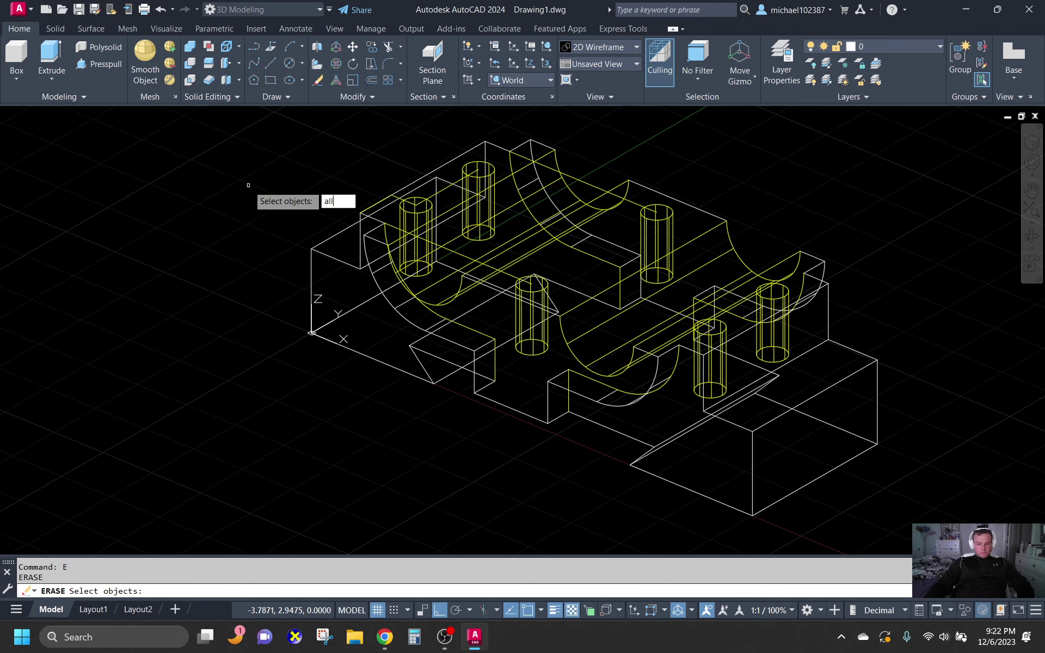
pyautogui.press('Return')
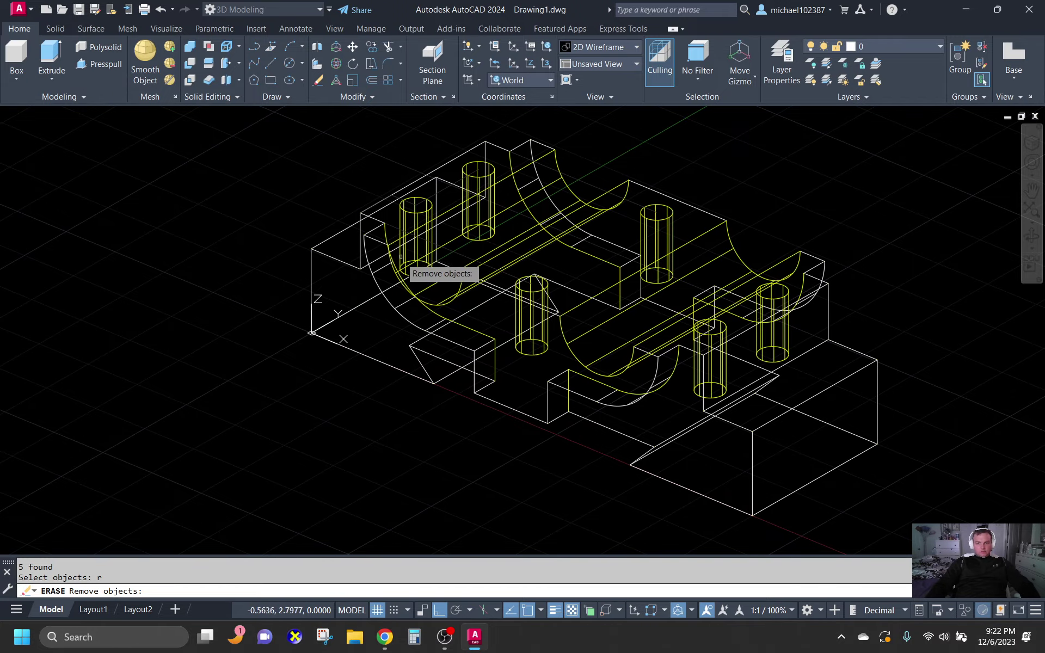
# - Orbit around the Base to inspect its holes and set the UCS to World
pyautogui.keyDown('shift'); pyautogui.moveTo(399, 263); pyautogui.dragTo(568, 250, button='middle'); pyautogui.keyUp('shift')
pyautogui.write('ucs')
pyautogui.press('Return')
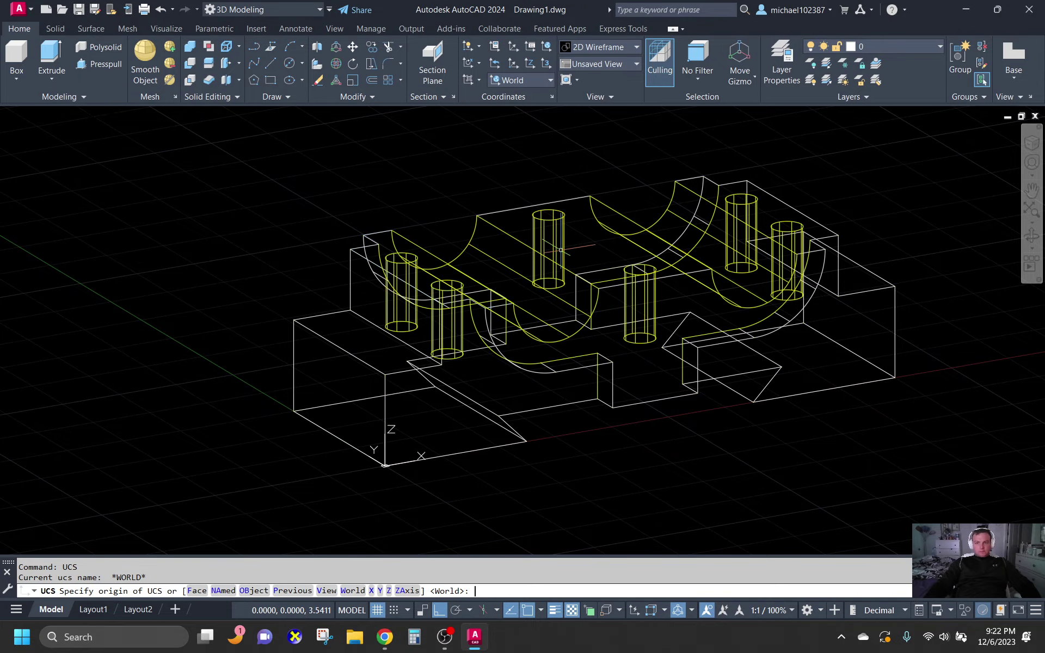
pyautogui.press('Return')
pyautogui.keyDown('shift'); pyautogui.moveTo(560, 250); pyautogui.dragTo(441, 310, button='middle'); pyautogui.keyUp('shift')
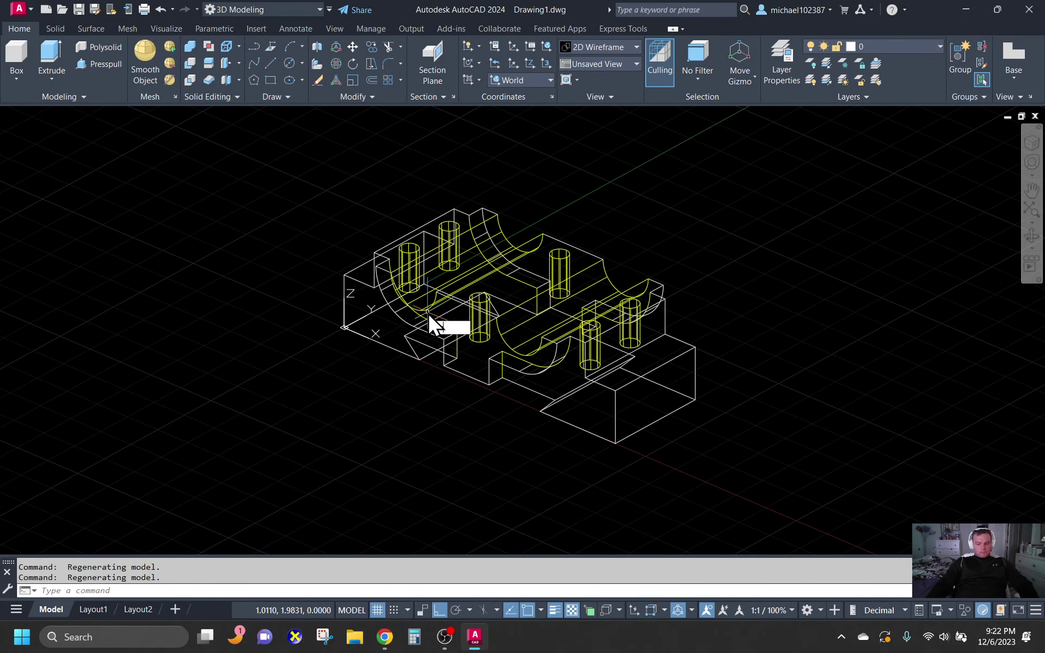
# - Set the model's viewing direction with Viewpoint Presets, absolute to WCS
pyautogui.write('vp')
pyautogui.press('Return')
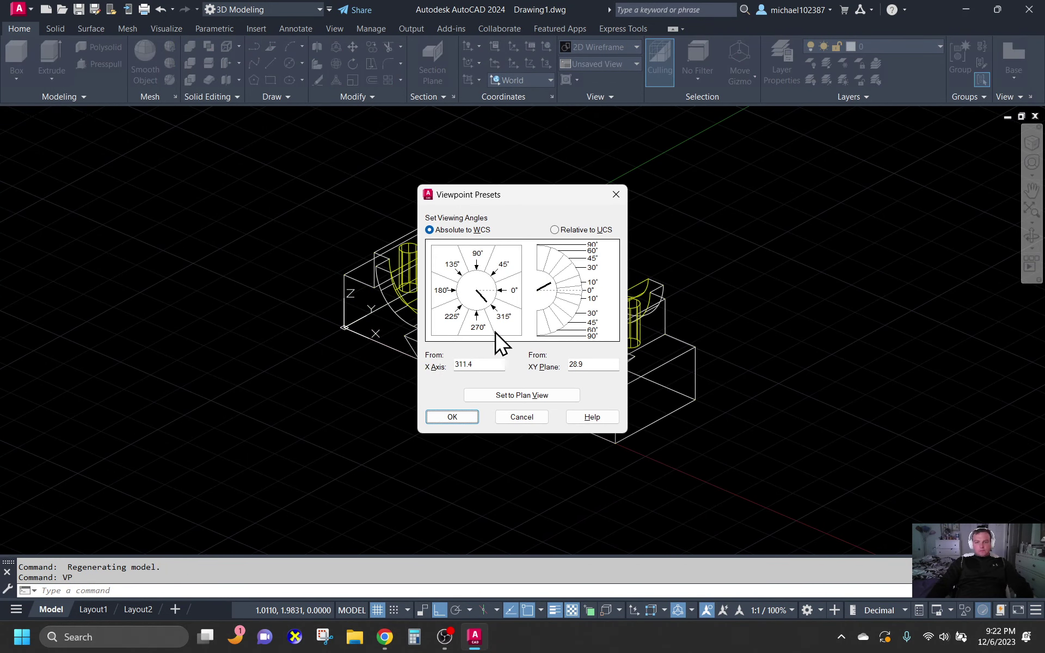
pyautogui.click(465, 419)
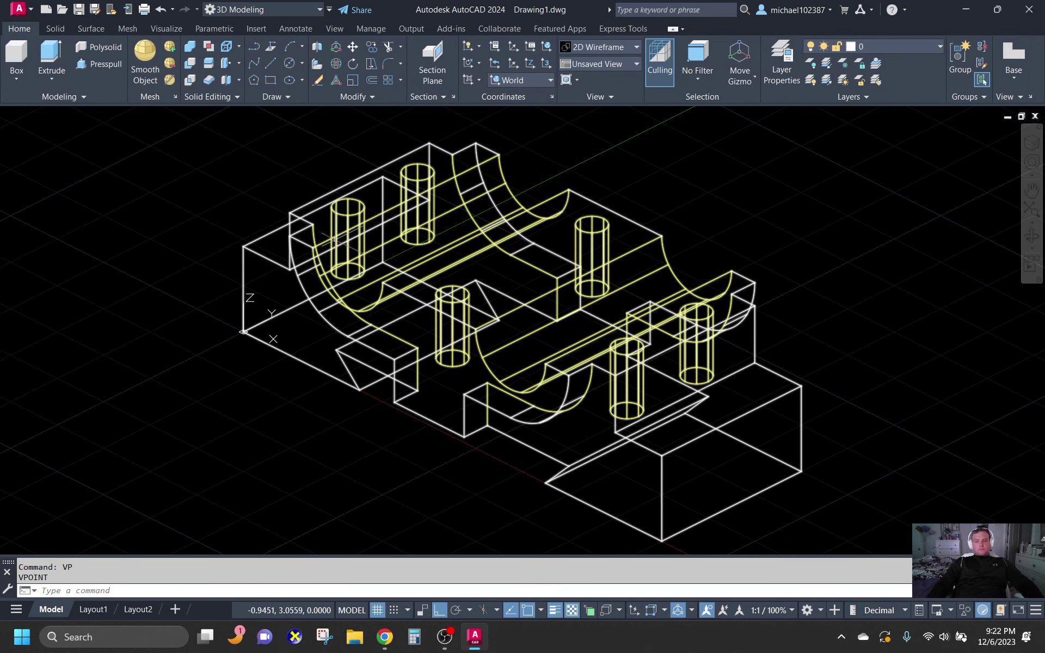
# - Start saving the drawing as a new file in the desktop's Solid Modeling & Design folder
pyautogui.click(93, 12)
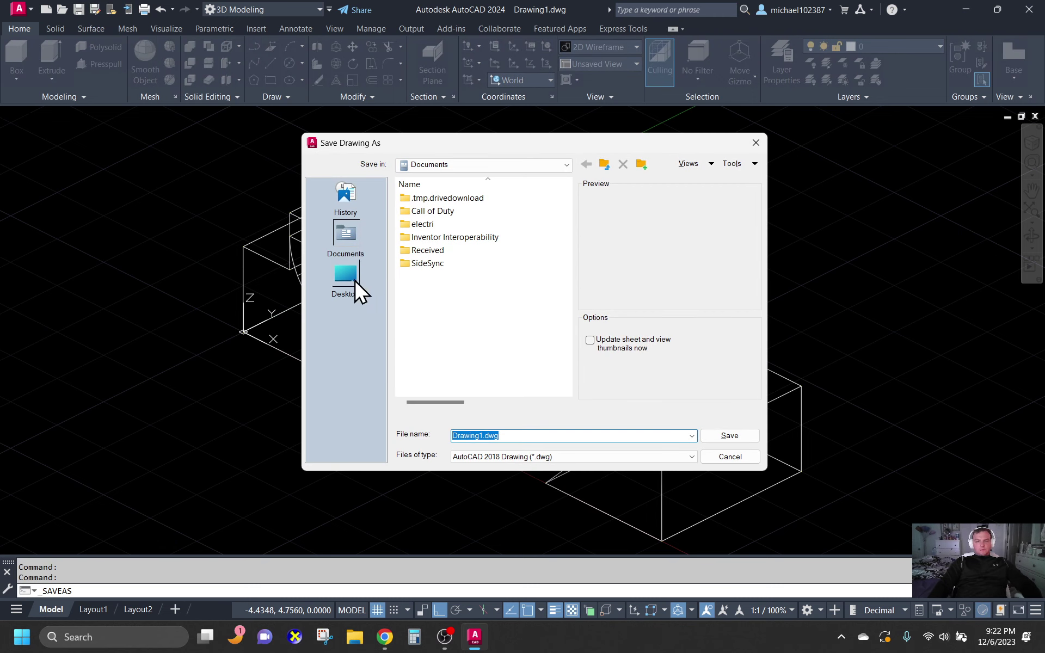
pyautogui.click(346, 278)
pyautogui.doubleClick(444, 391)
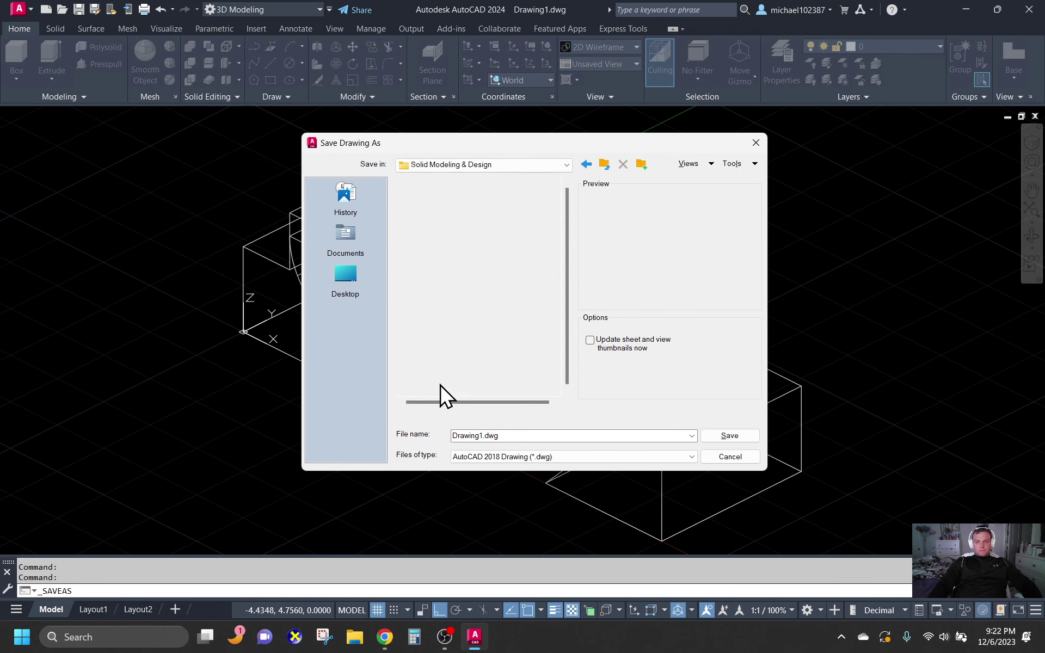